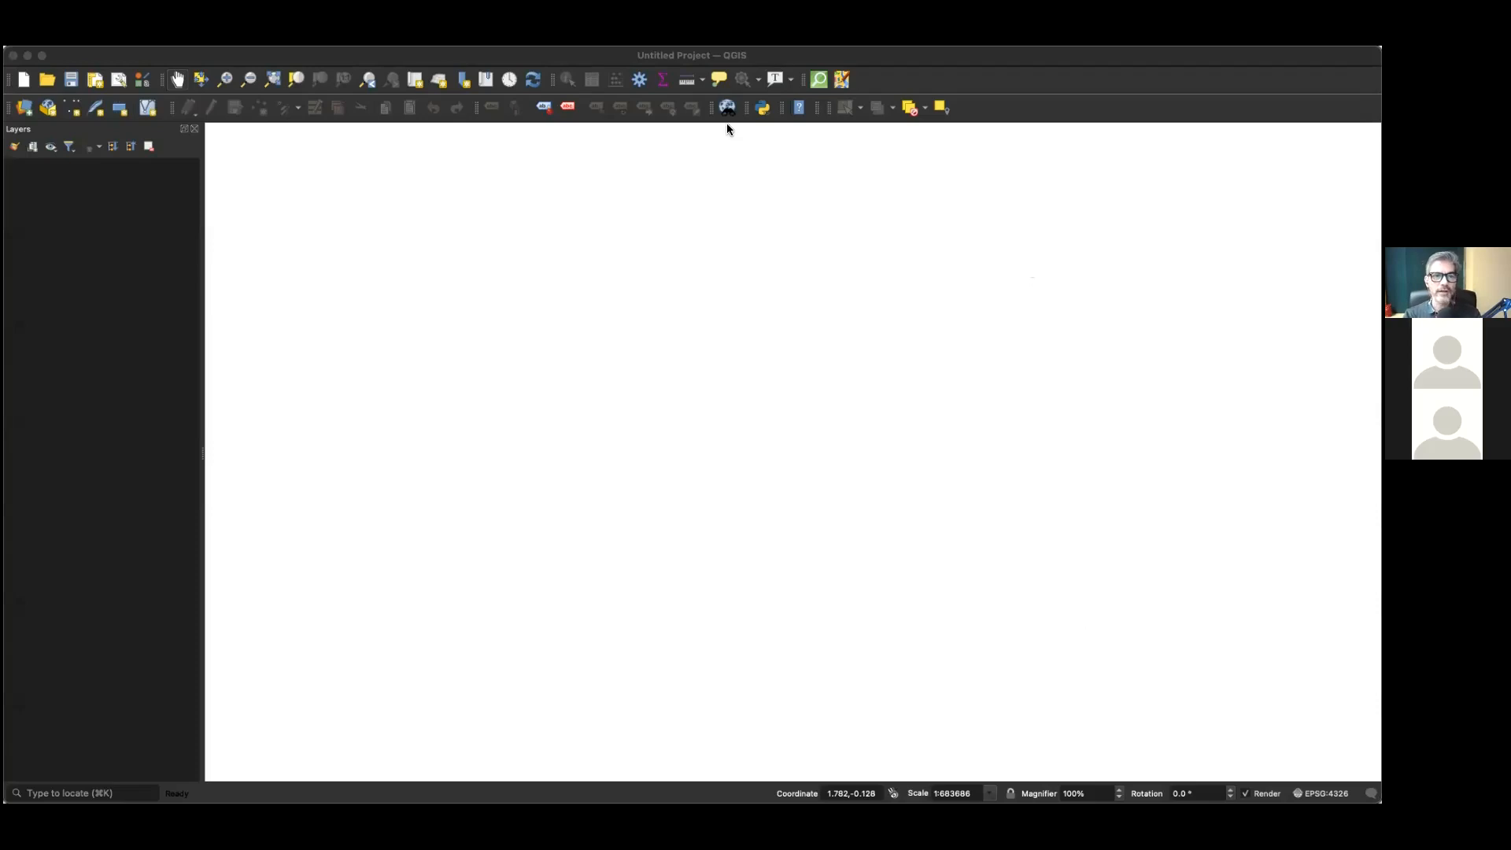
Start adding a vector layer from a file and browse to the lfsa000b16a_e folder inside the Desktop's FSAs folder.
{"action": "left_click", "coordinate": [709, 59]}
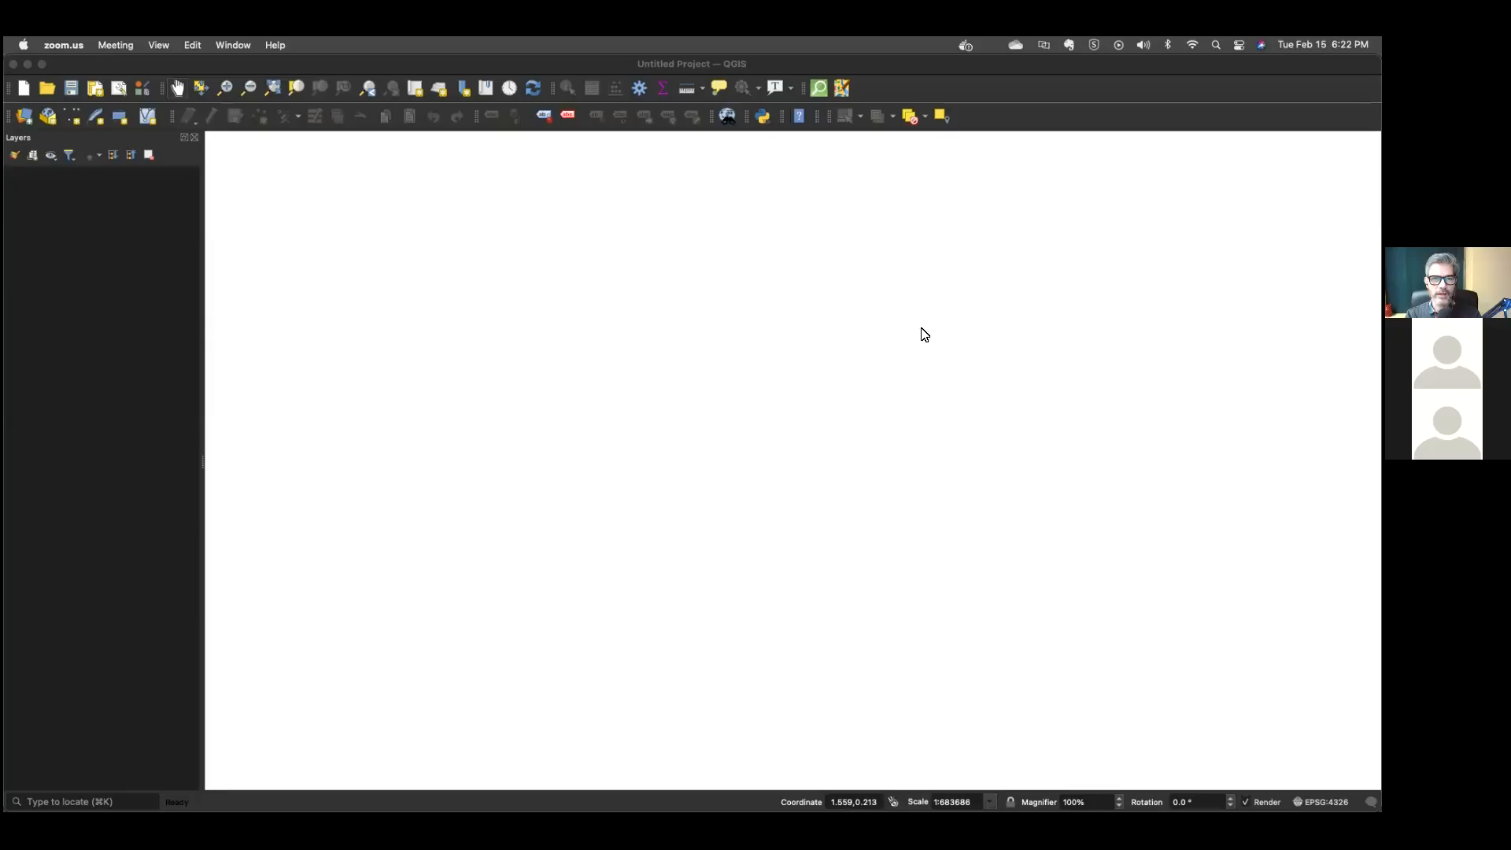
{"action": "left_click", "coordinate": [448, 62]}
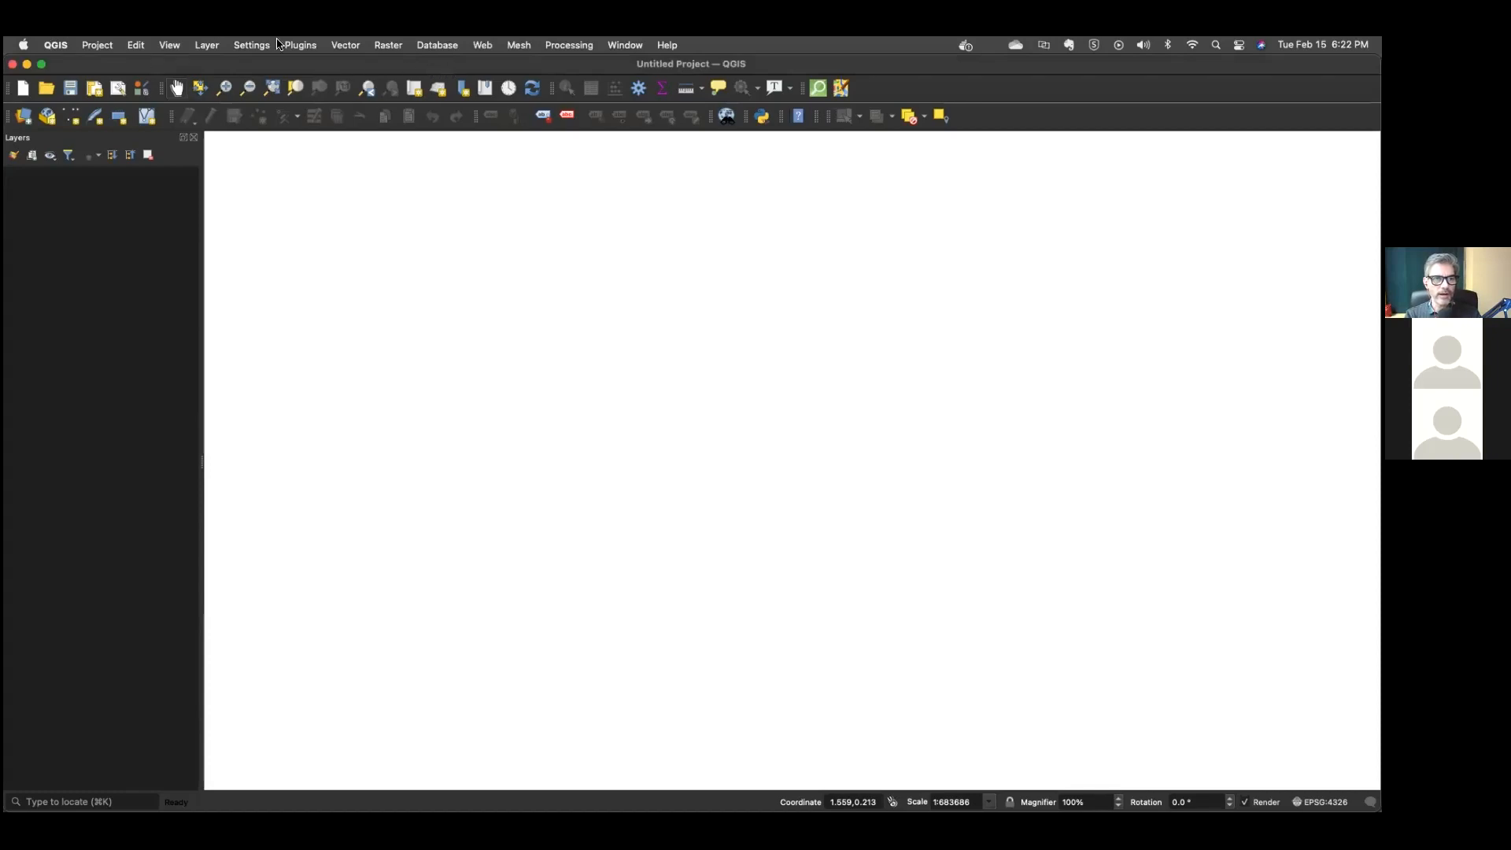
{"action": "left_click", "coordinate": [215, 44]}
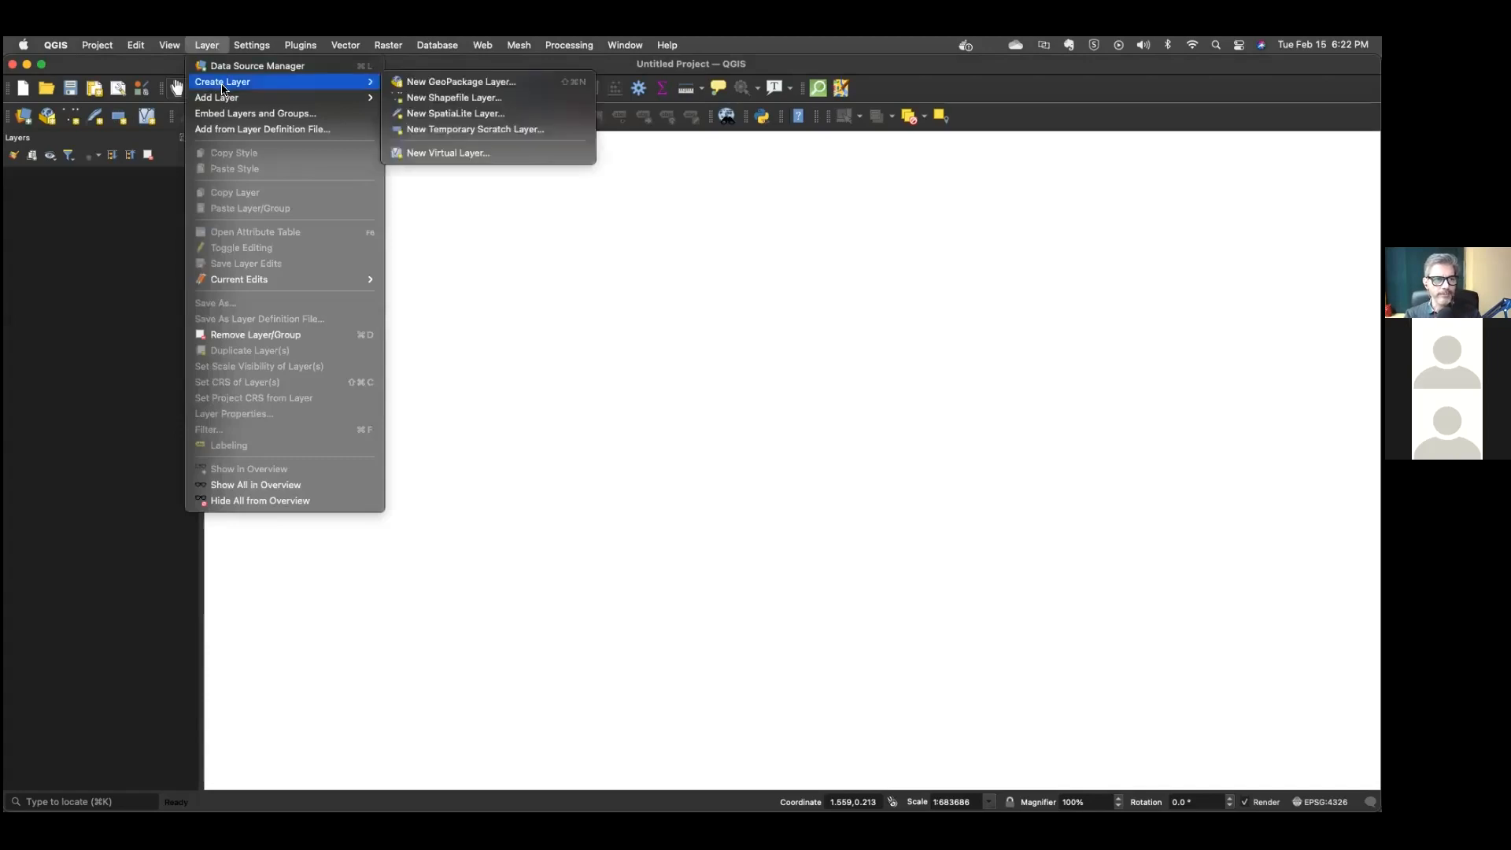
{"action": "mouse_move", "coordinate": [225, 100]}
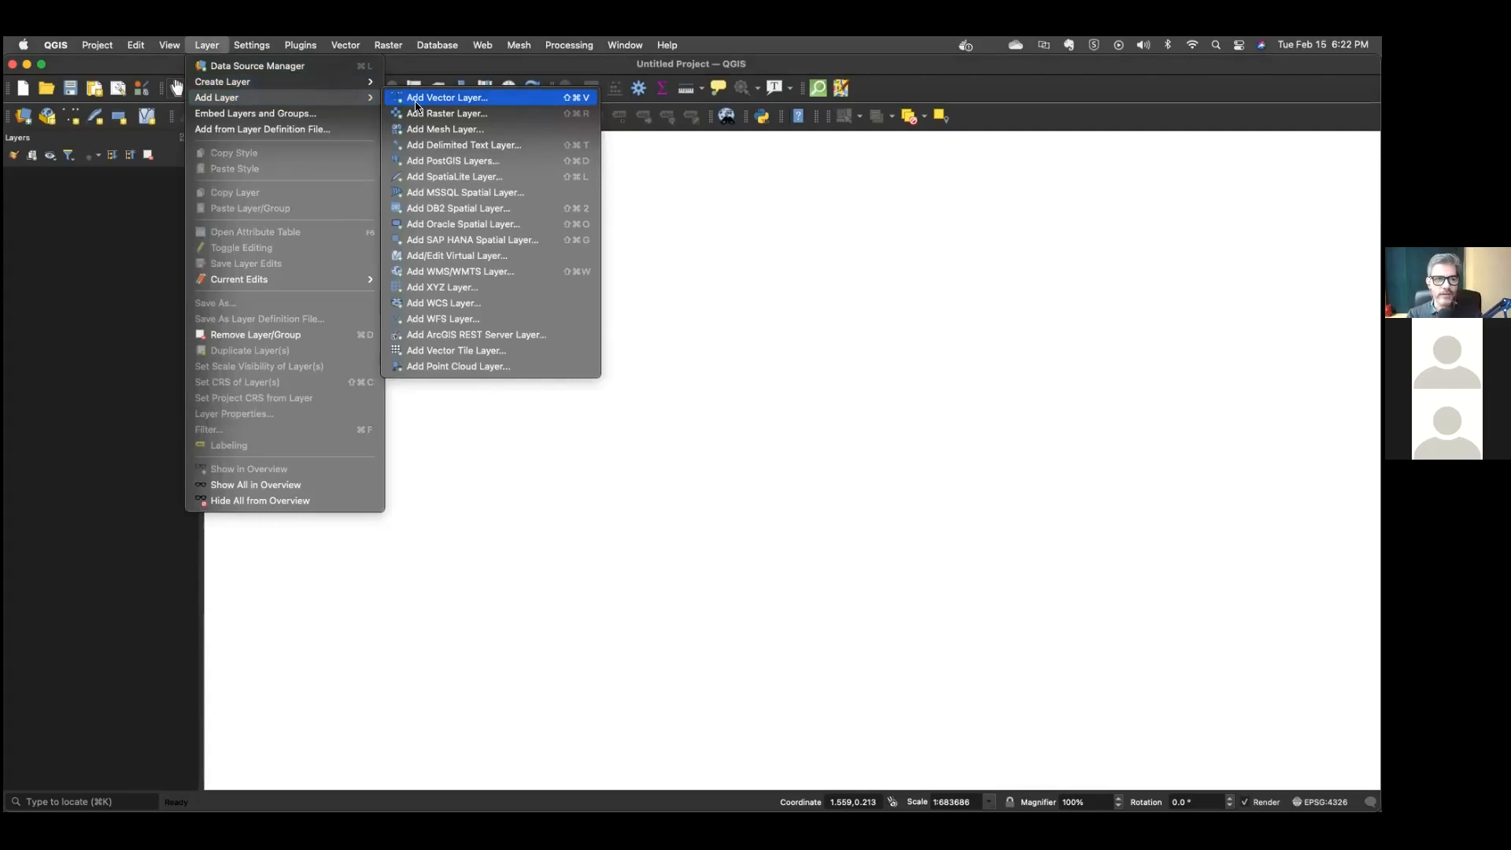
{"action": "left_click", "coordinate": [501, 103]}
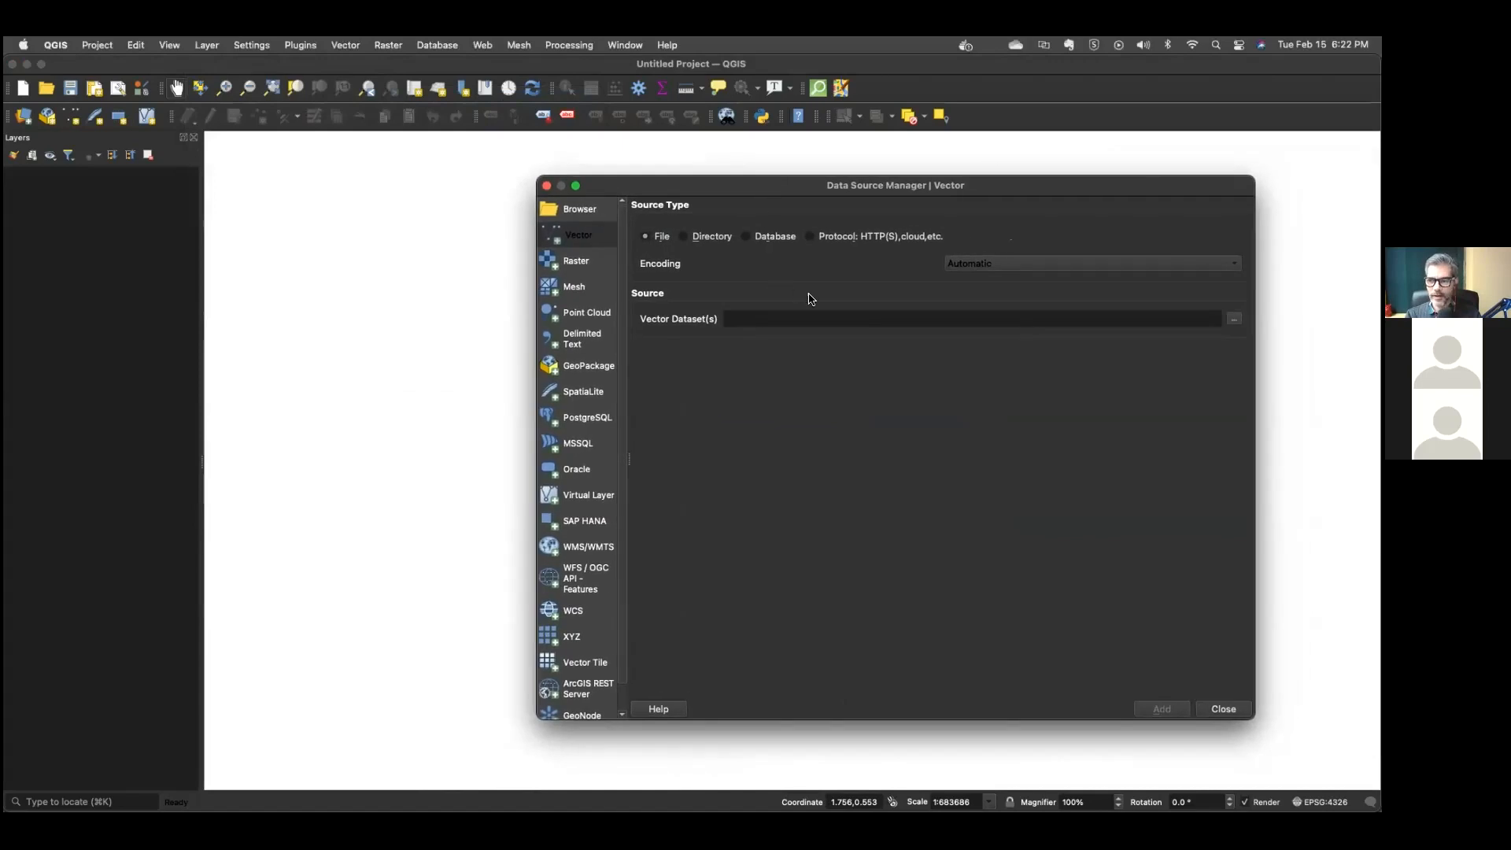
{"action": "left_click", "coordinate": [1233, 324]}
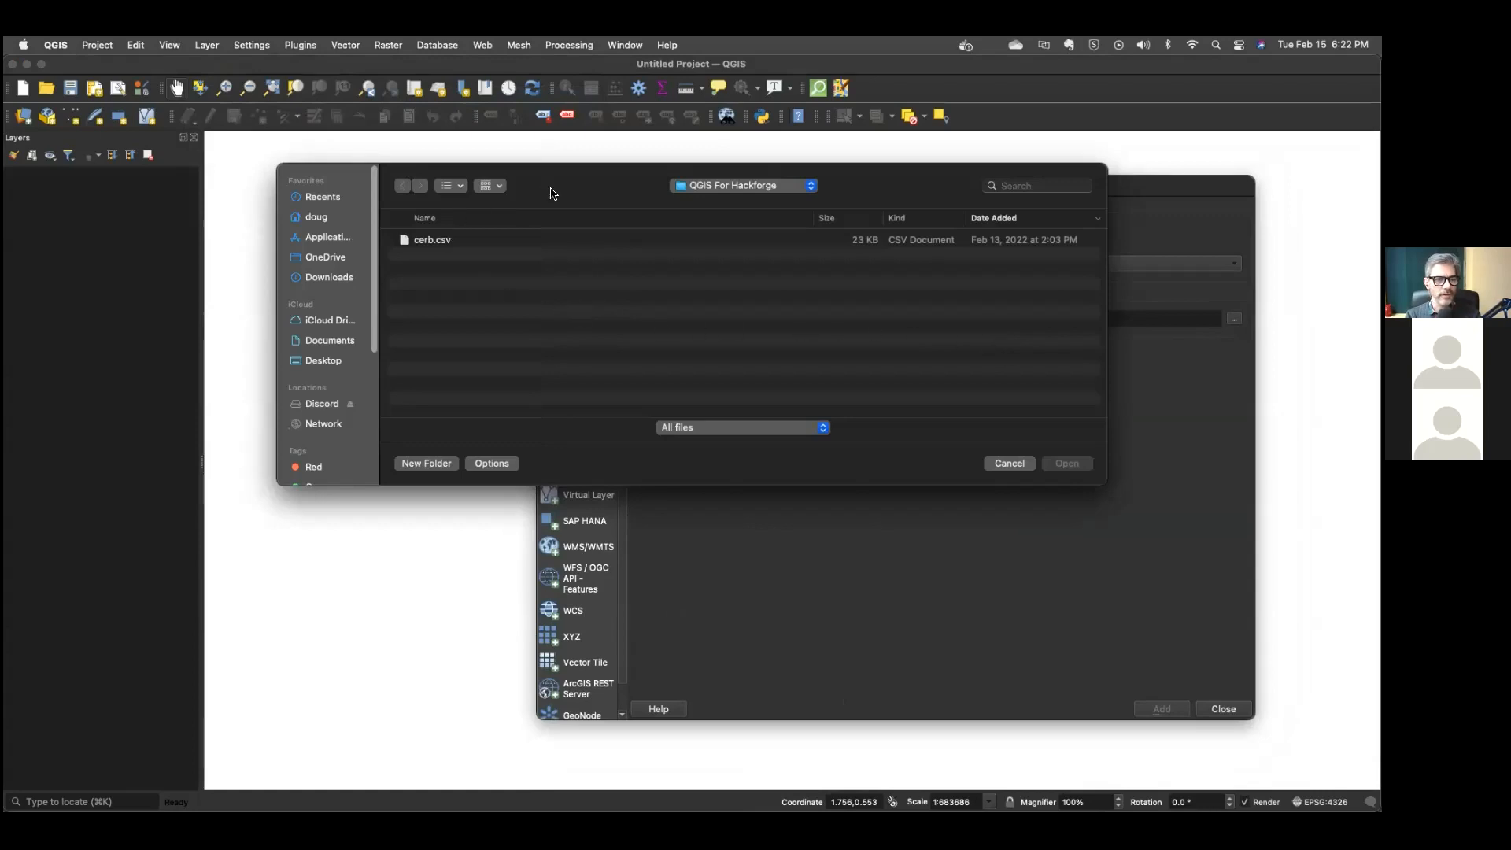
{"action": "left_click", "coordinate": [316, 363]}
{"action": "left_click", "coordinate": [454, 416]}
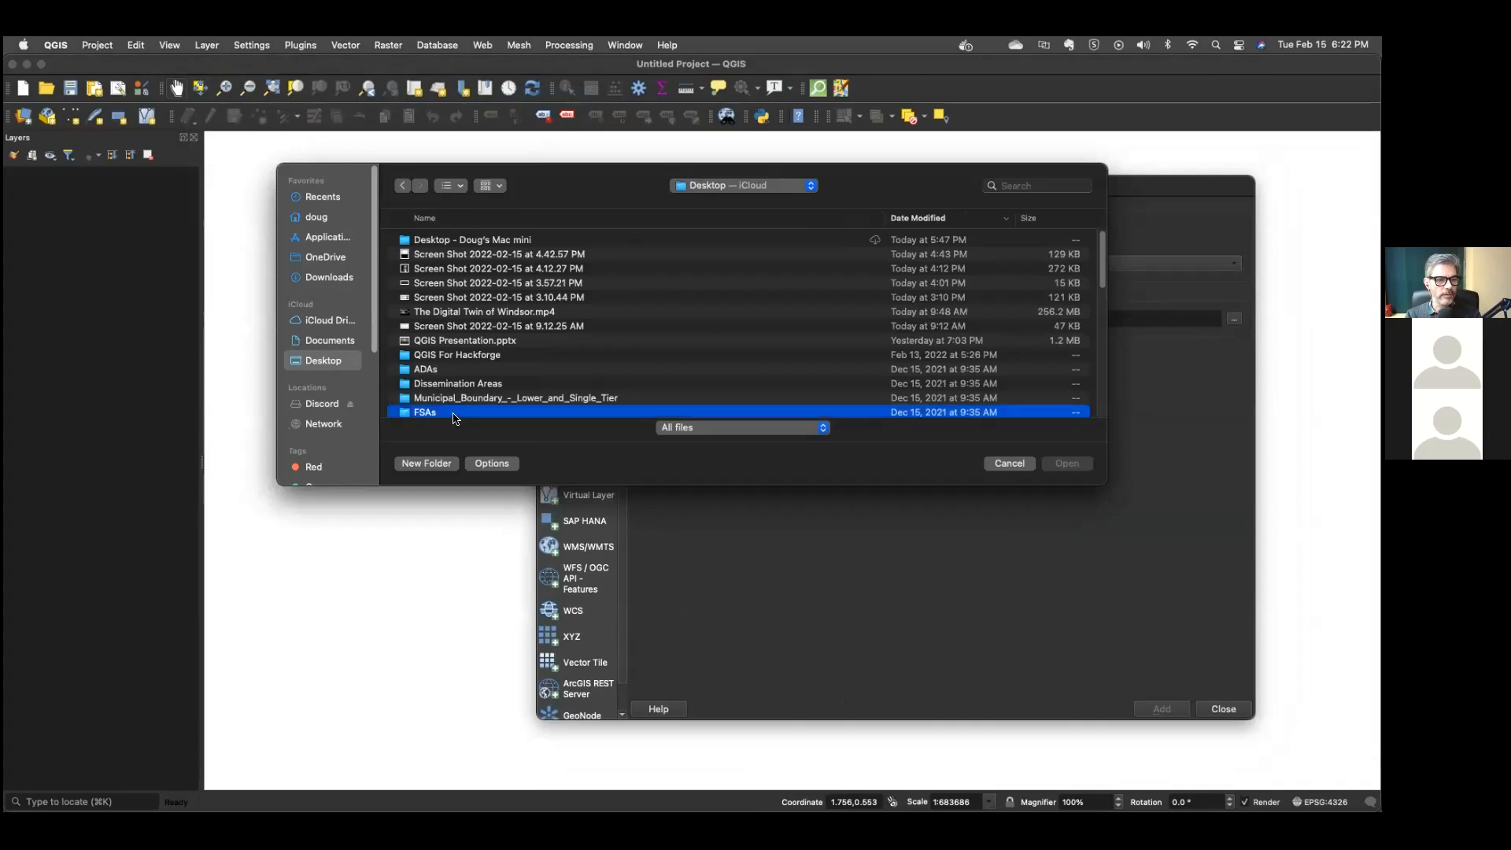
{"action": "double_click", "coordinate": [454, 414]}
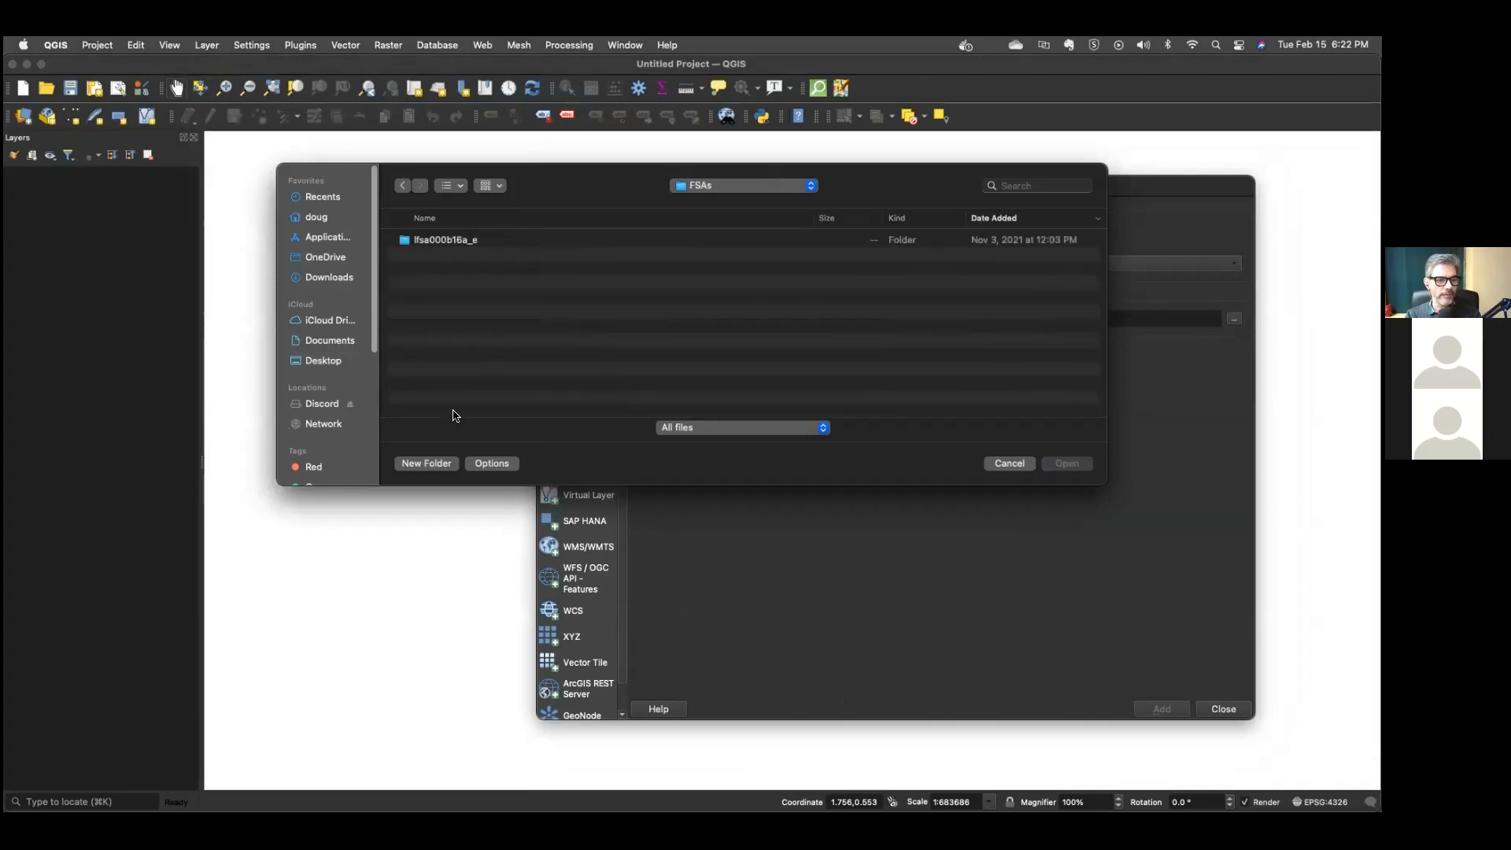
{"action": "left_click", "coordinate": [462, 246]}
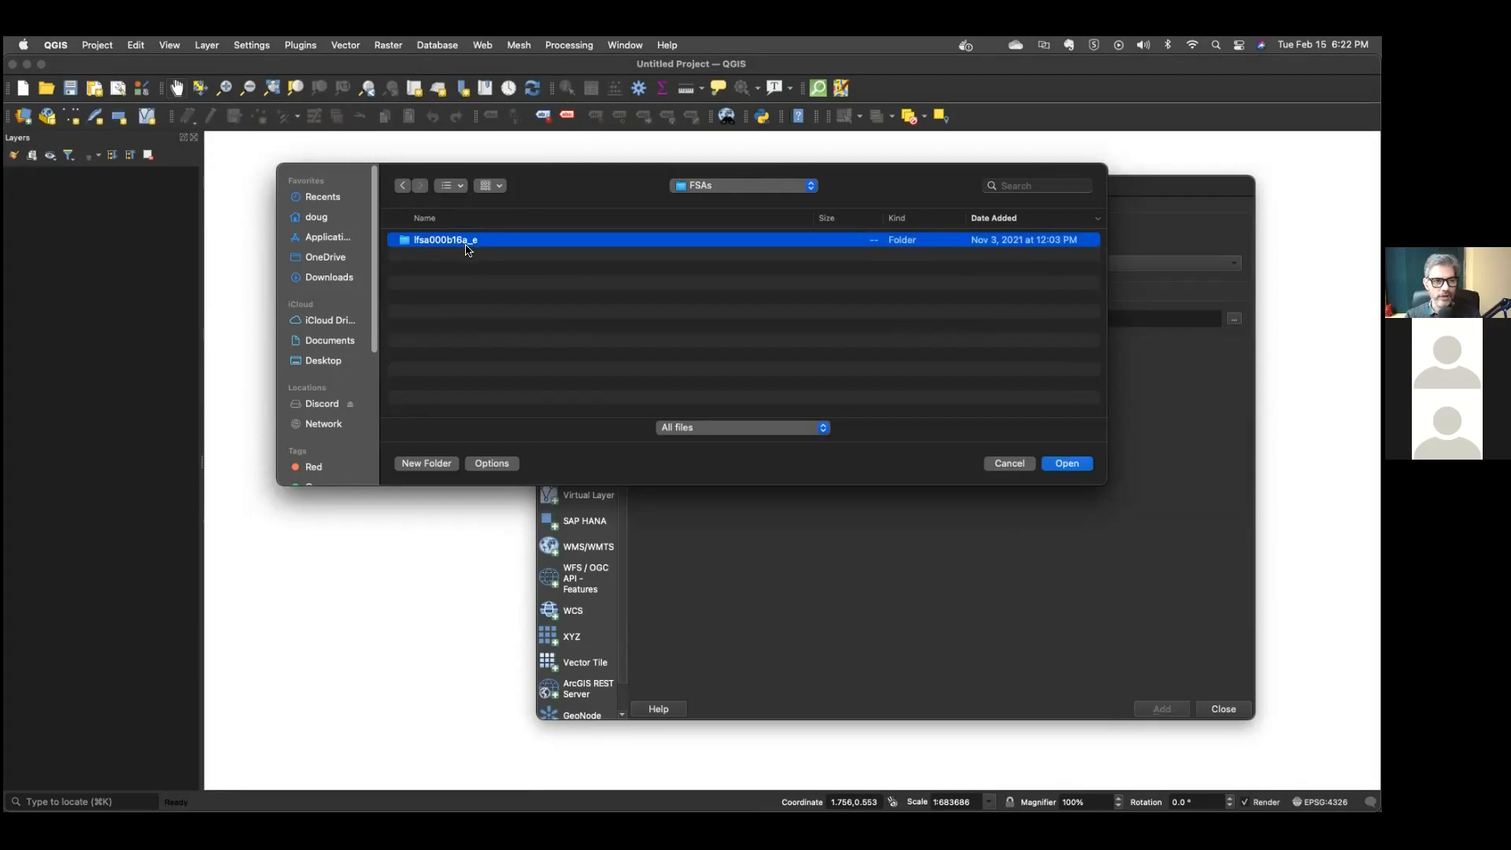
{"action": "double_click", "coordinate": [462, 246]}
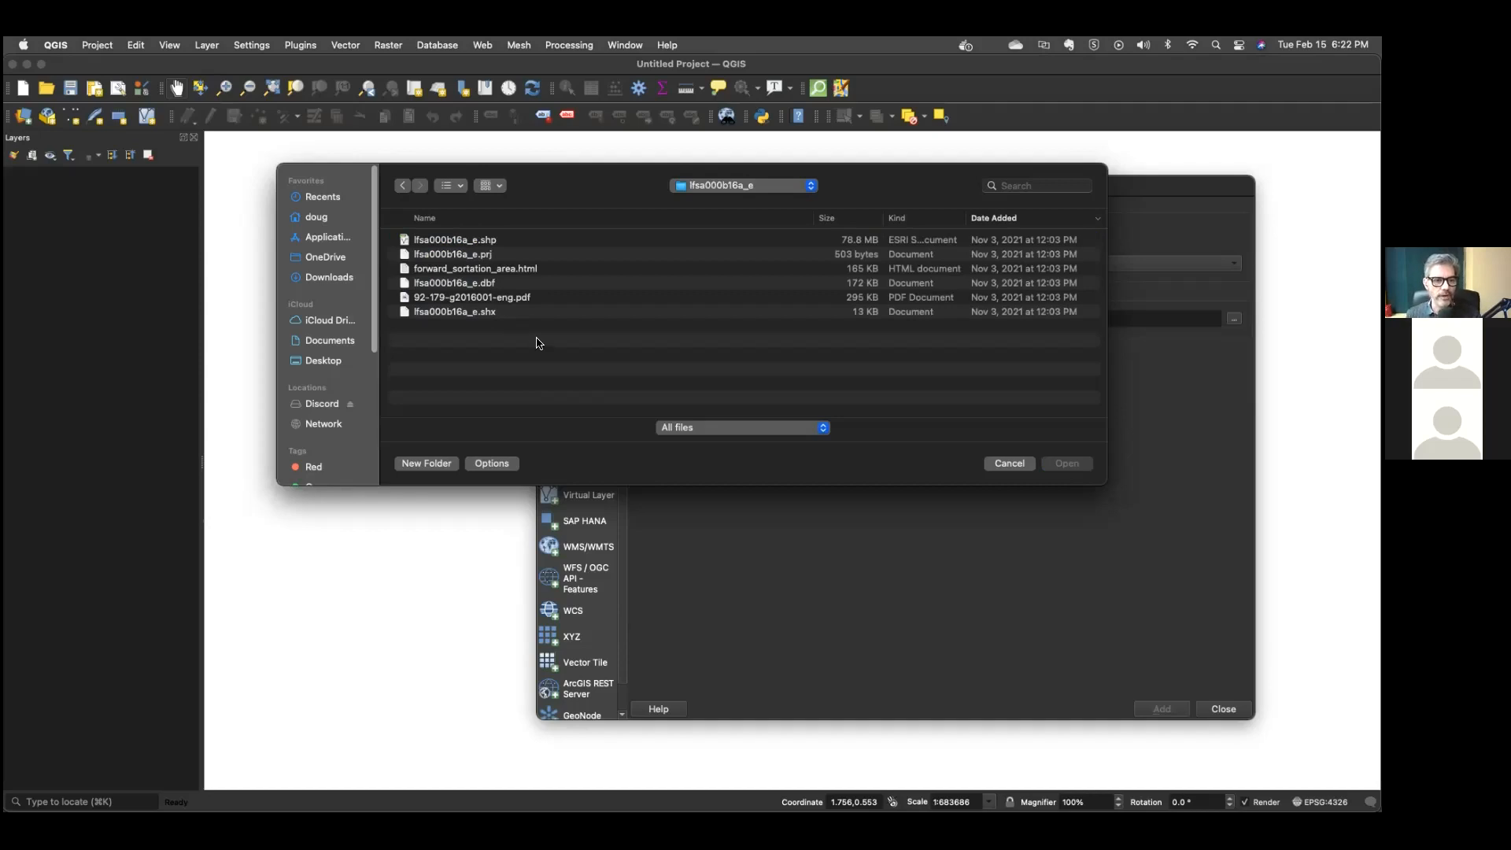
Choose the shapefile lfsa000b16a_e.shp as the vector dataset.
{"action": "left_click", "coordinate": [488, 247]}
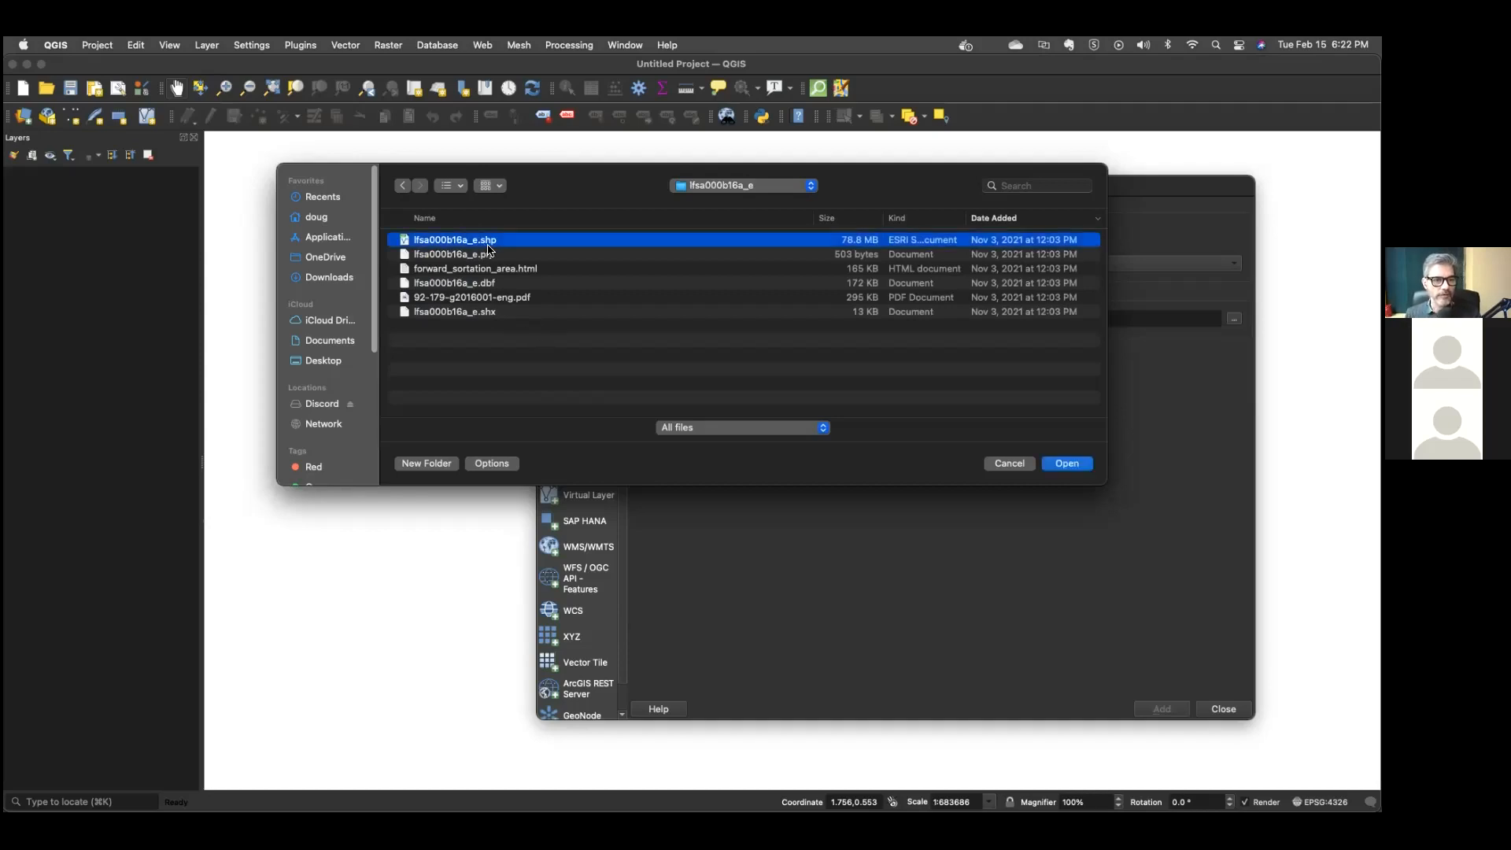
{"action": "left_click", "coordinate": [495, 285]}
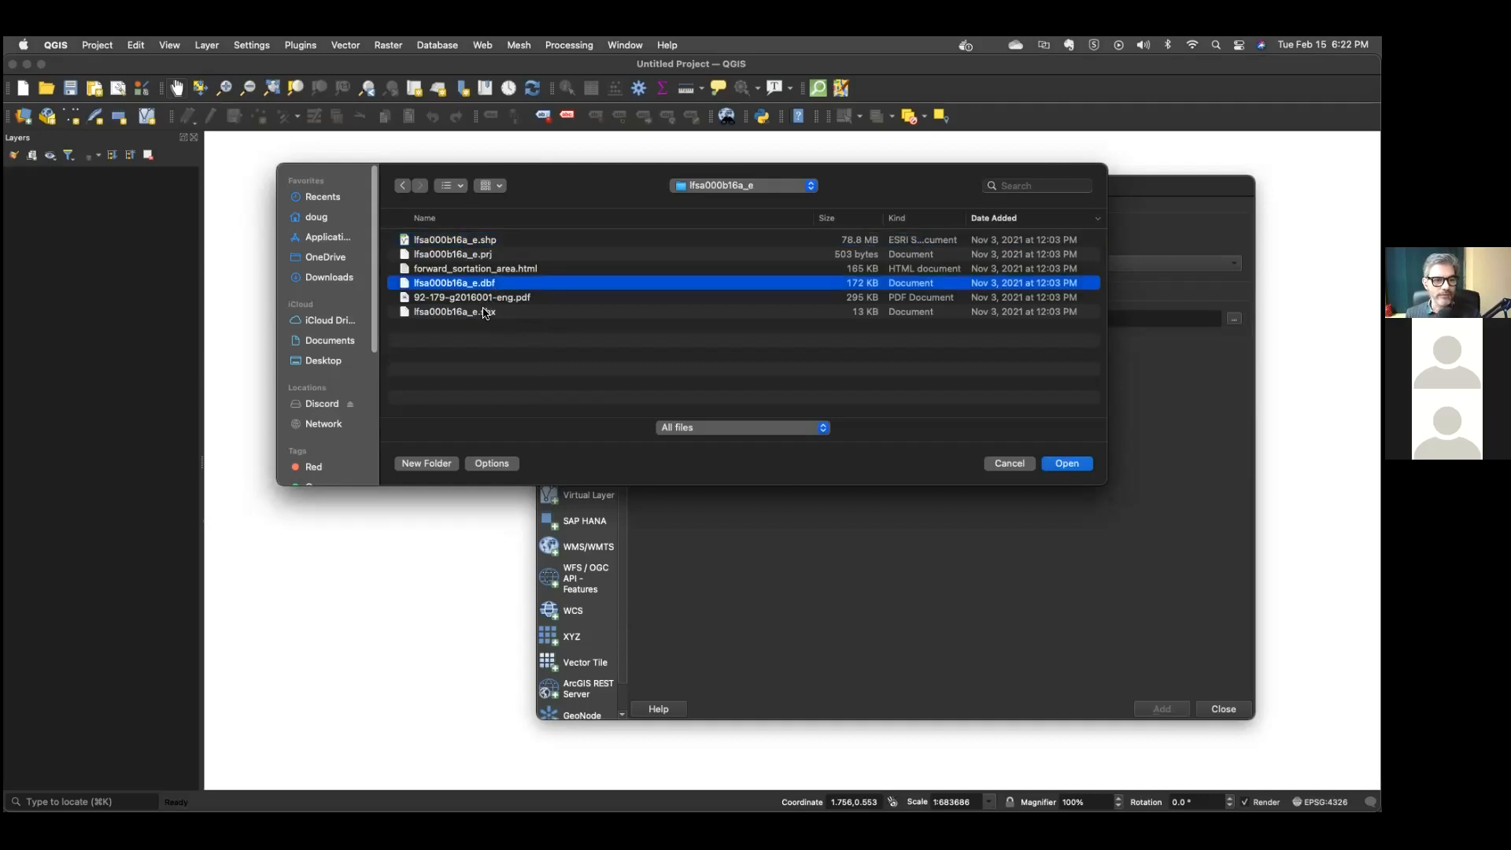
{"action": "left_click", "coordinate": [484, 314]}
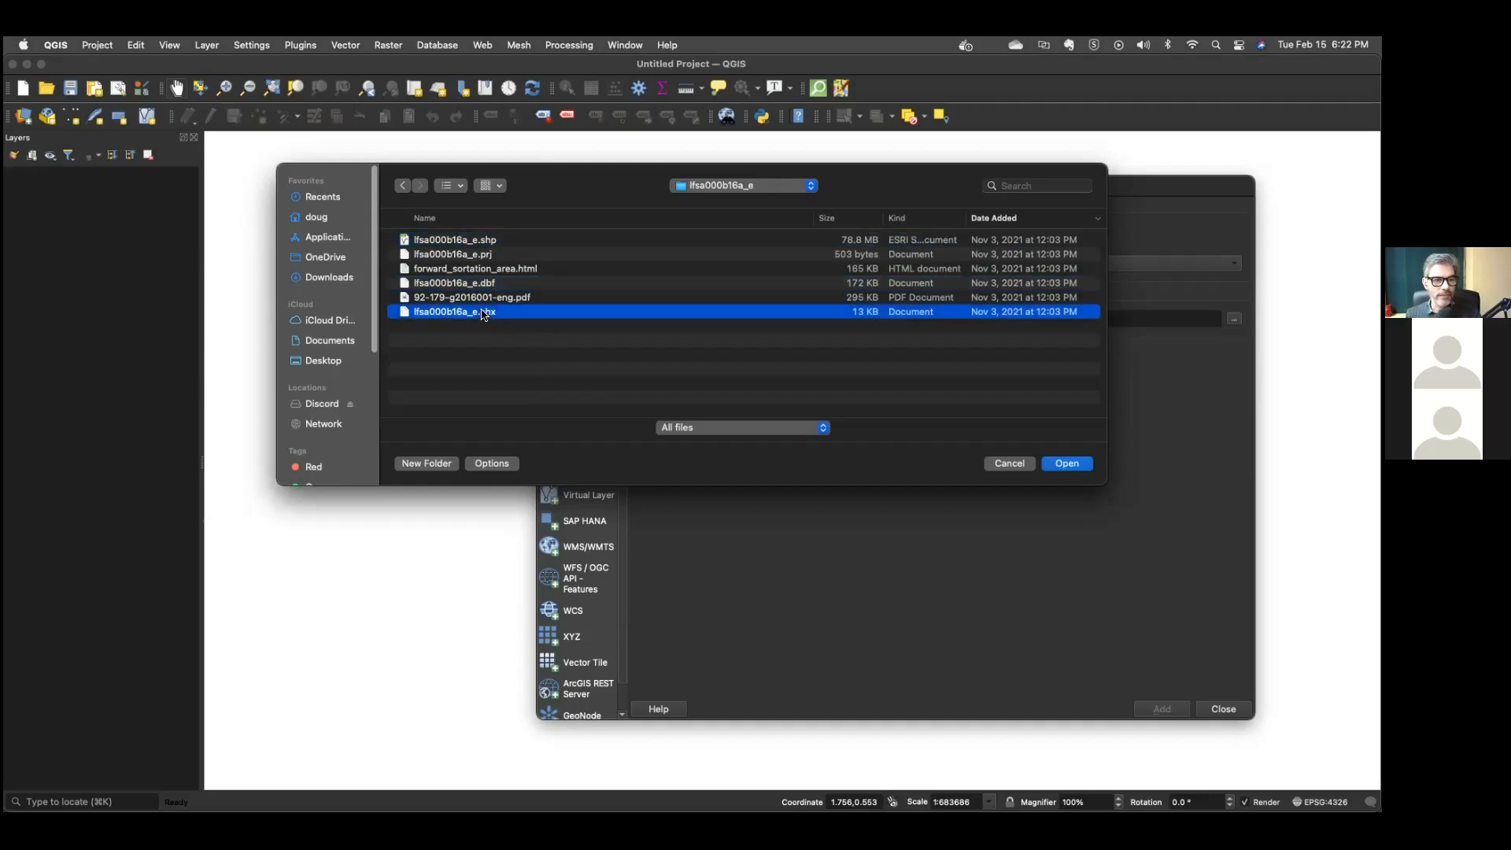
{"action": "left_click", "coordinate": [497, 244]}
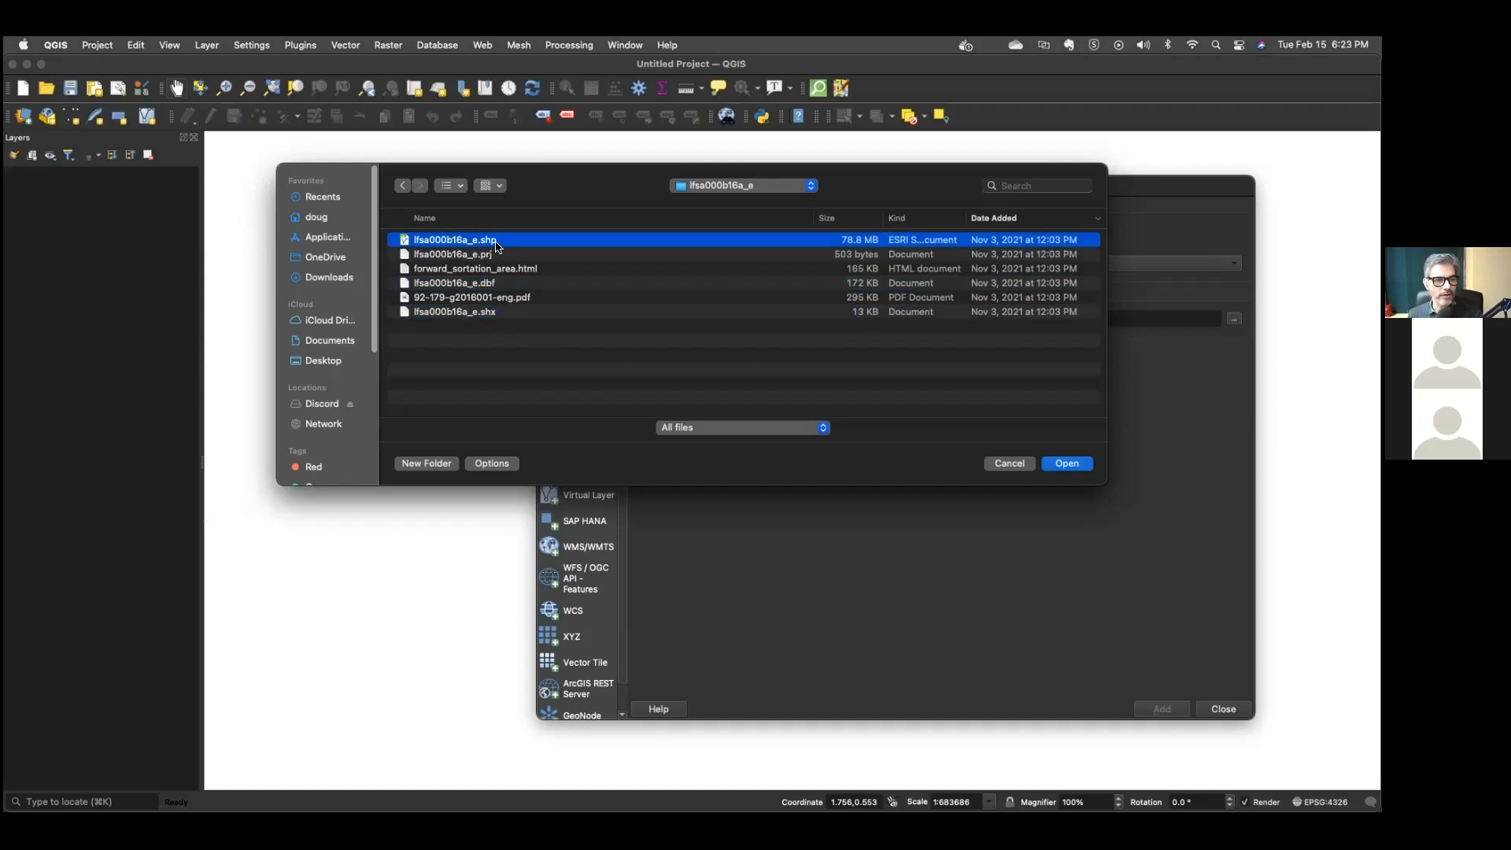
{"action": "double_click", "coordinate": [497, 244]}
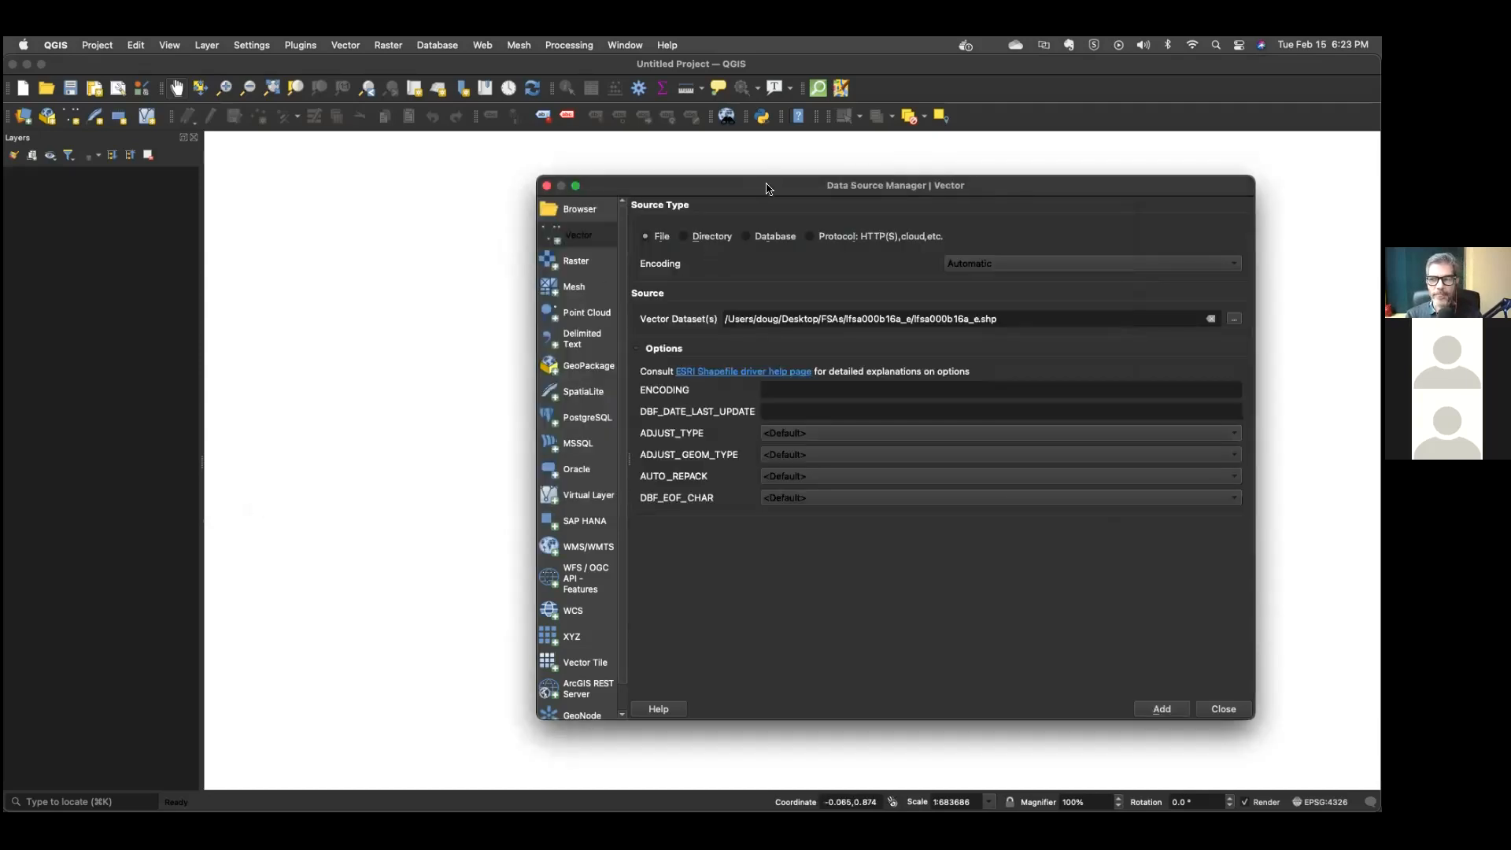
{"action": "left_click_drag", "start_coordinate": [768, 190], "coordinate": [763, 189]}
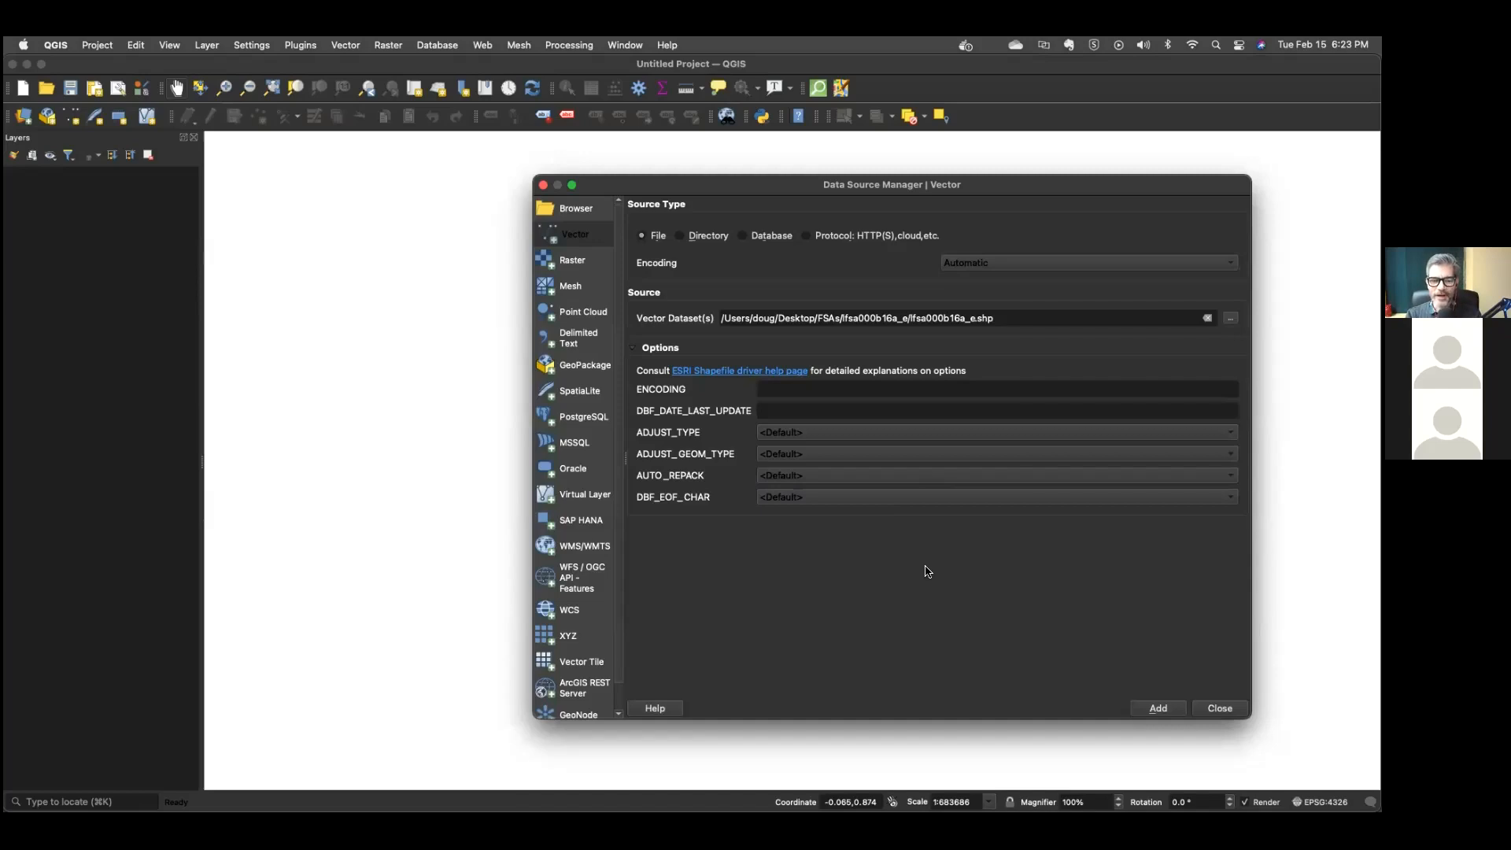
Add the shapefile to the project with the "Inverse of Statistics Canada Lambert + NAD83 to WGS 84 (1)" transformation and close the Data Source Manager.
{"action": "left_click", "coordinate": [1154, 710]}
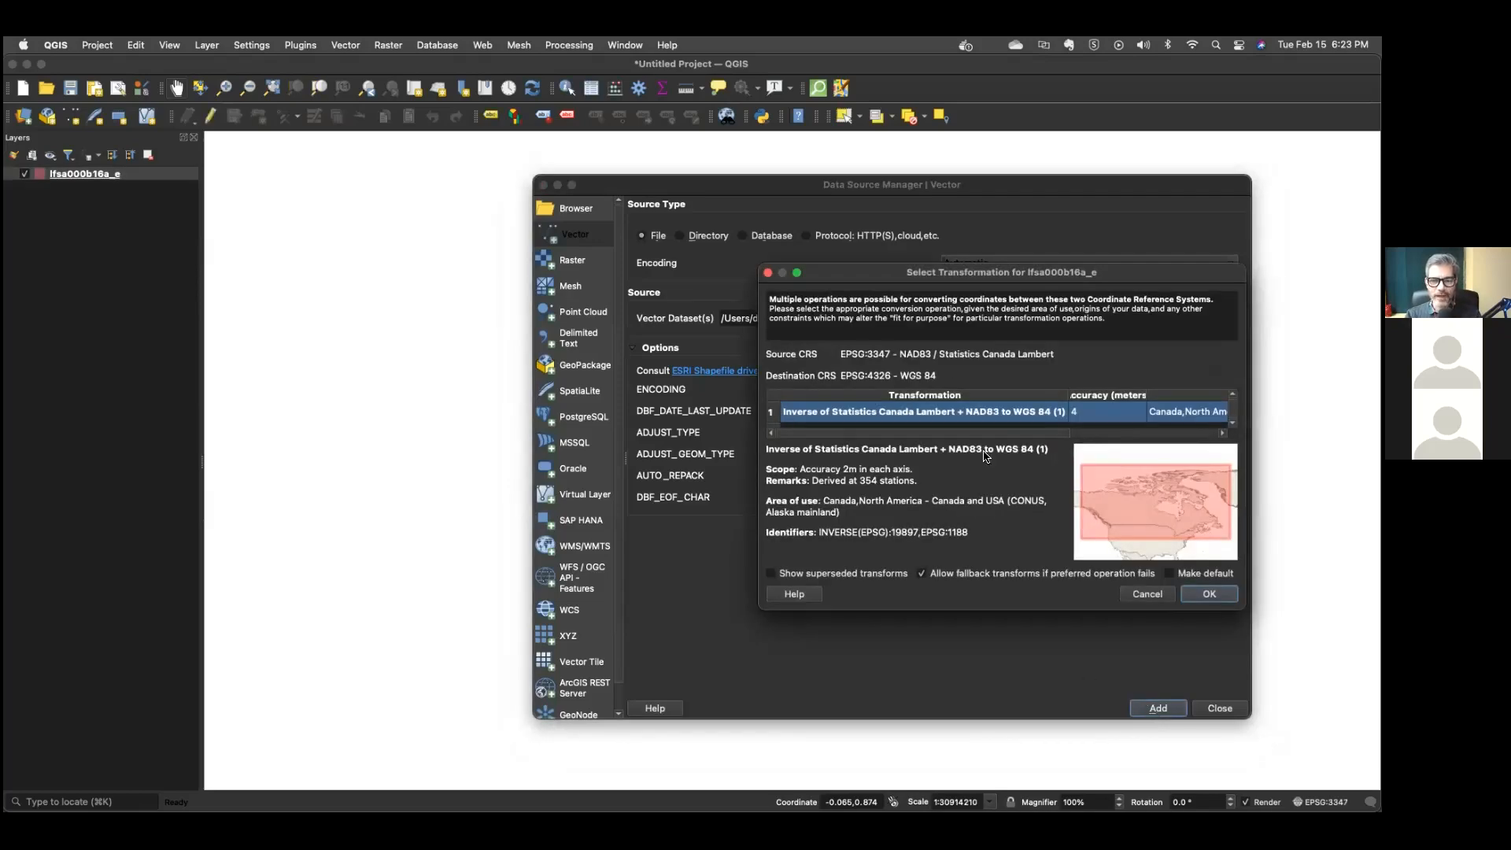
{"action": "left_click_drag", "start_coordinate": [856, 278], "coordinate": [805, 258]}
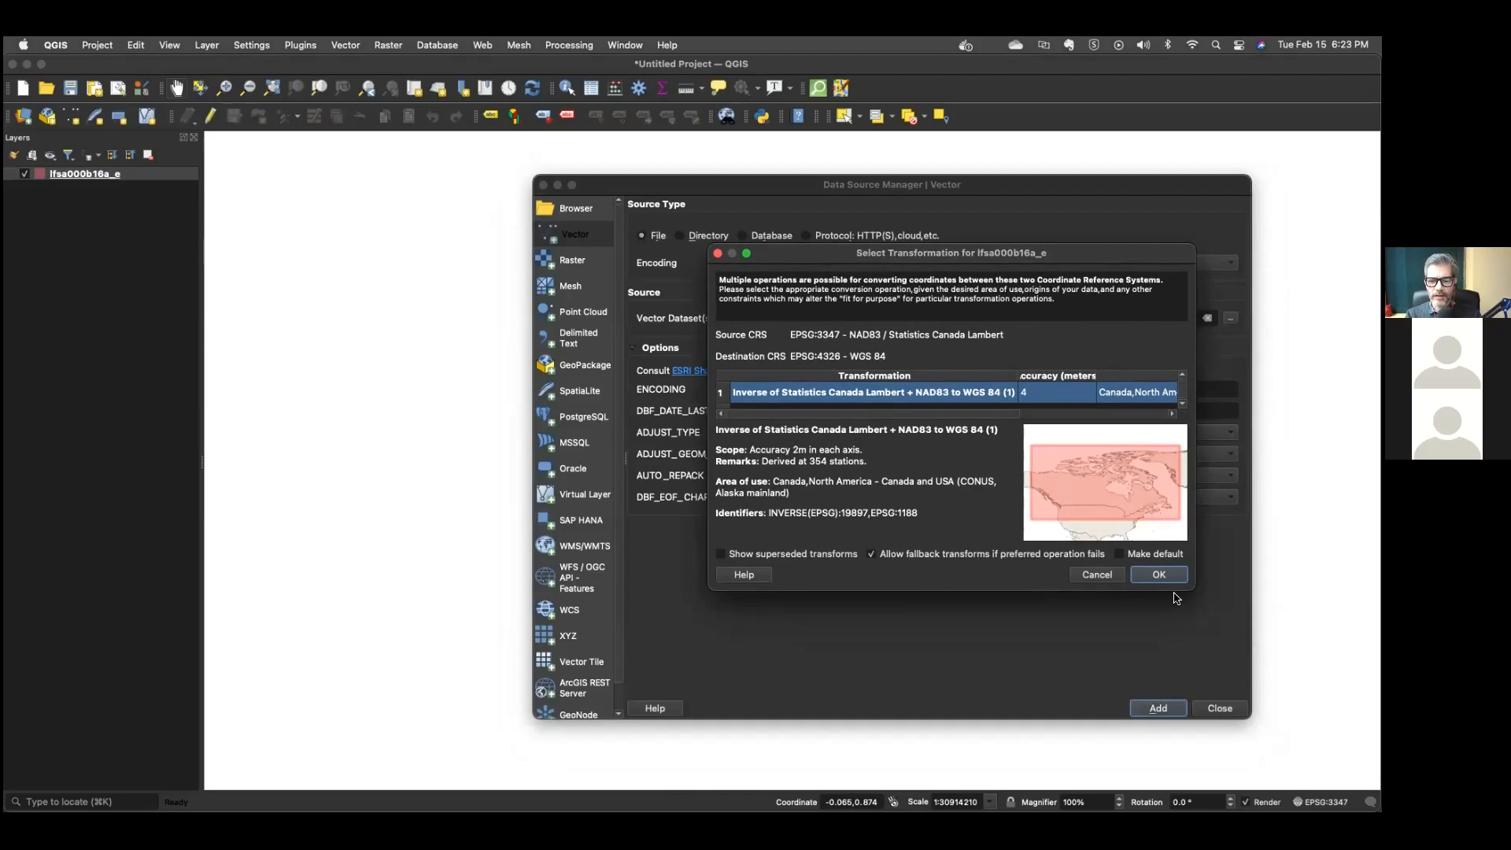
{"action": "left_click_drag", "start_coordinate": [1191, 591], "coordinate": [1291, 704]}
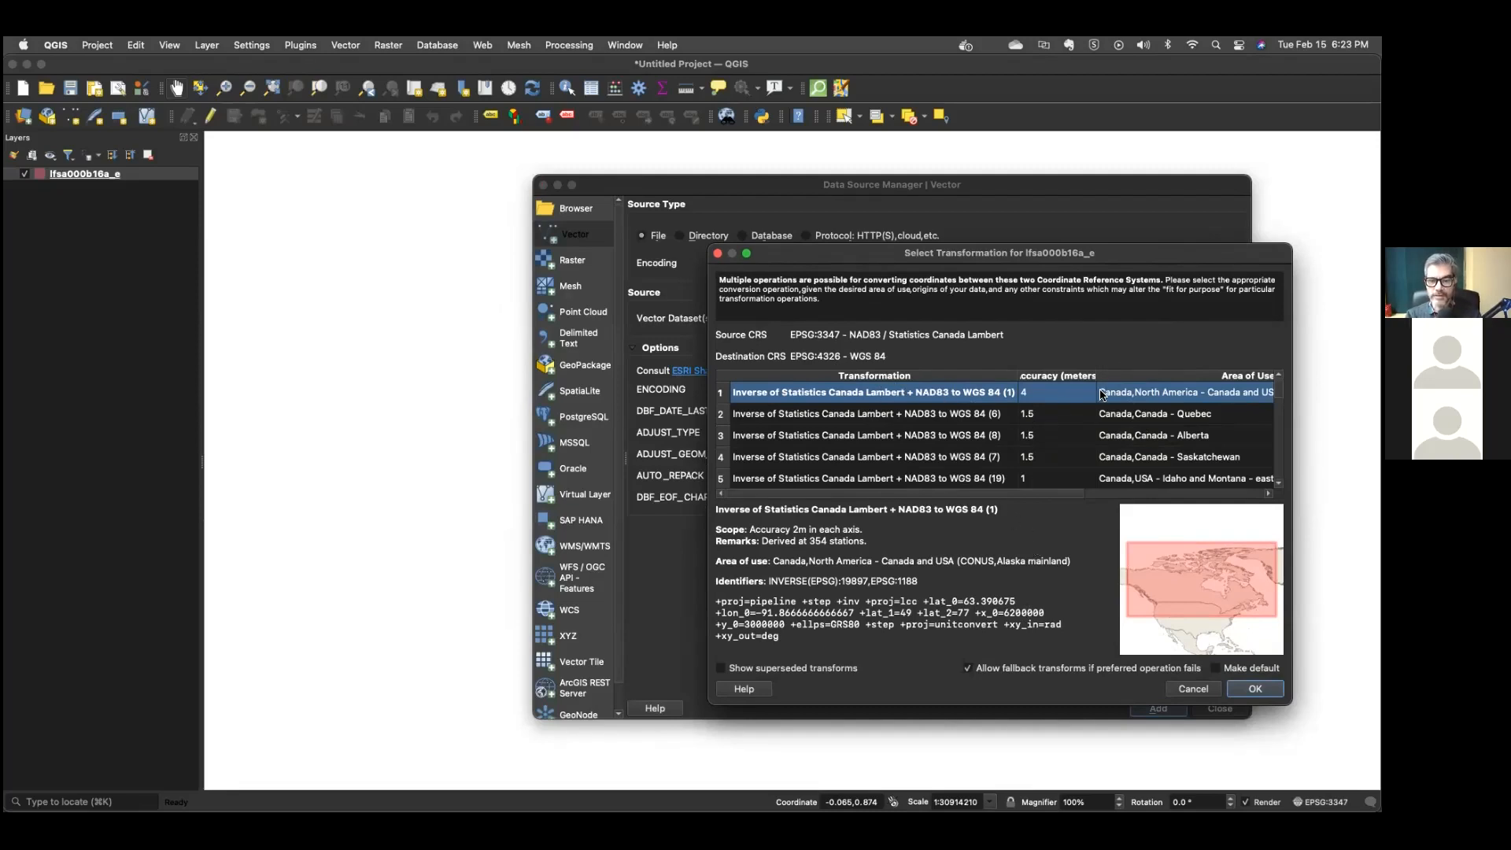
{"action": "left_click", "coordinate": [1255, 688]}
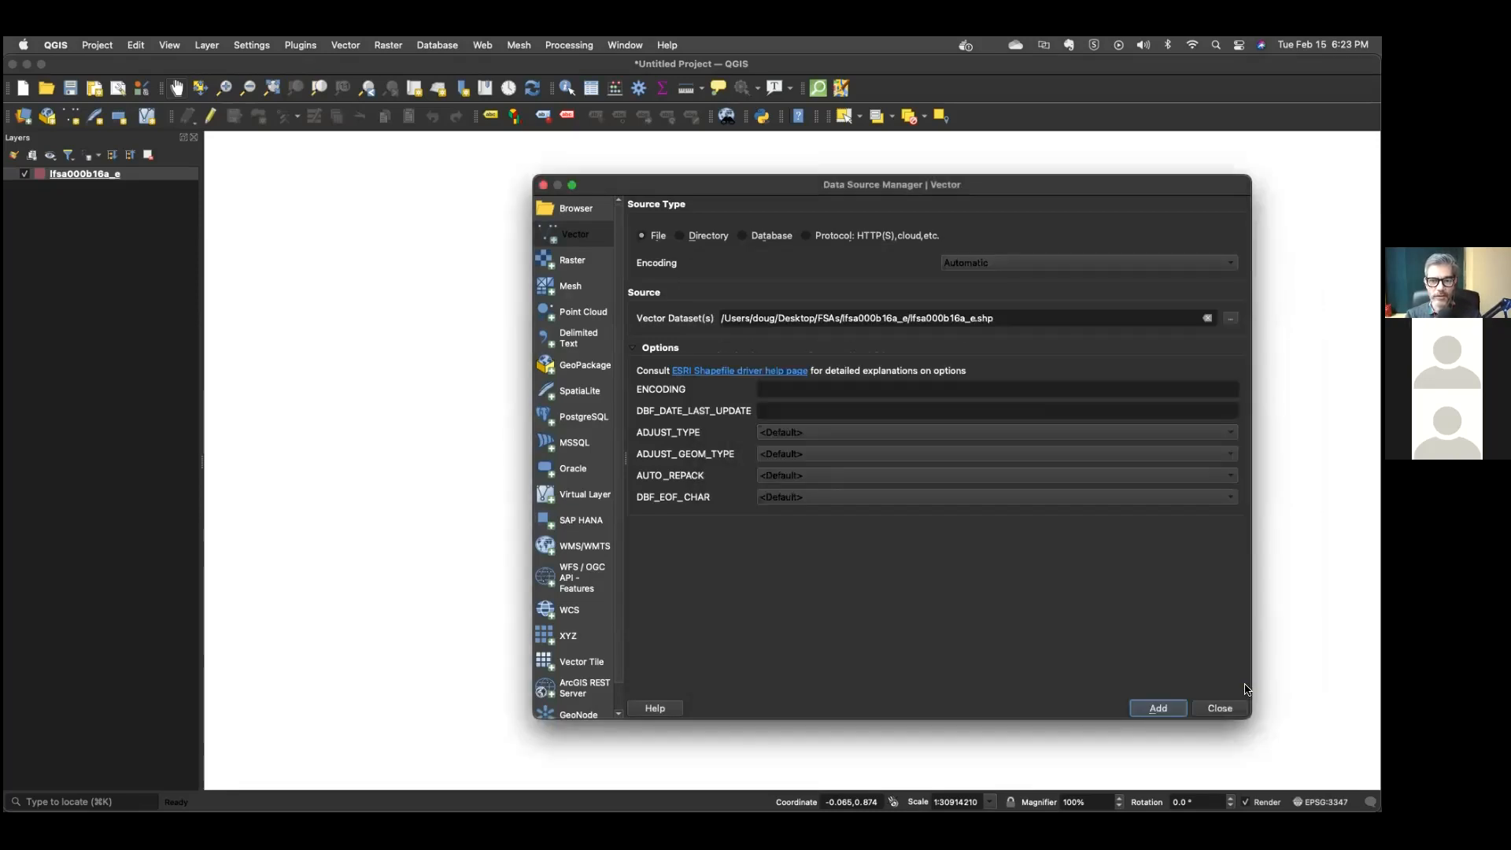
{"action": "left_click", "coordinate": [544, 186]}
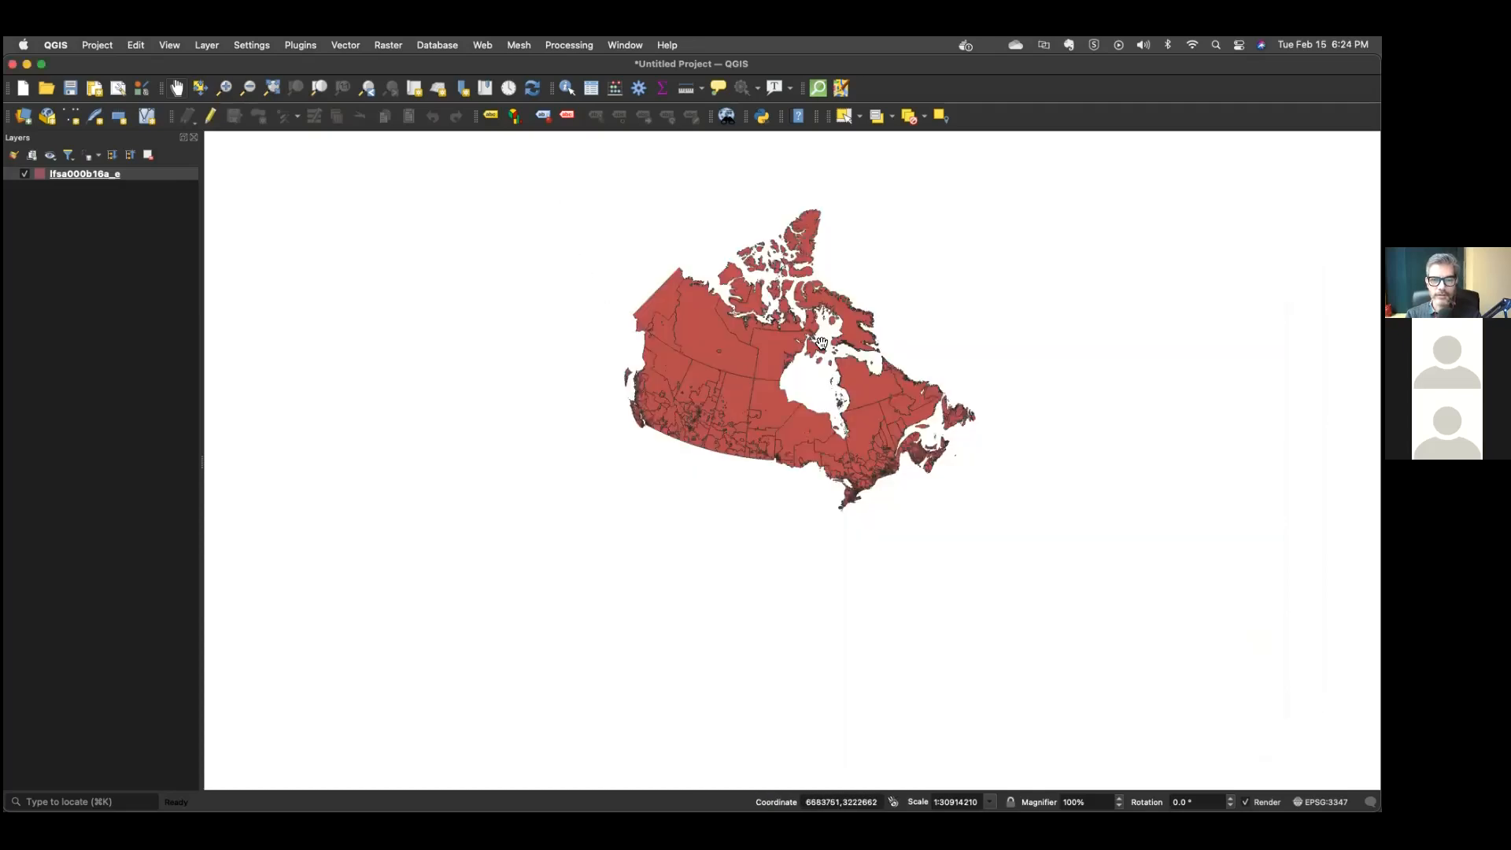
Centre the map of Canada and zoom in until the country fills most of the canvas.
{"action": "left_click_drag", "start_coordinate": [909, 362], "coordinate": [899, 407]}
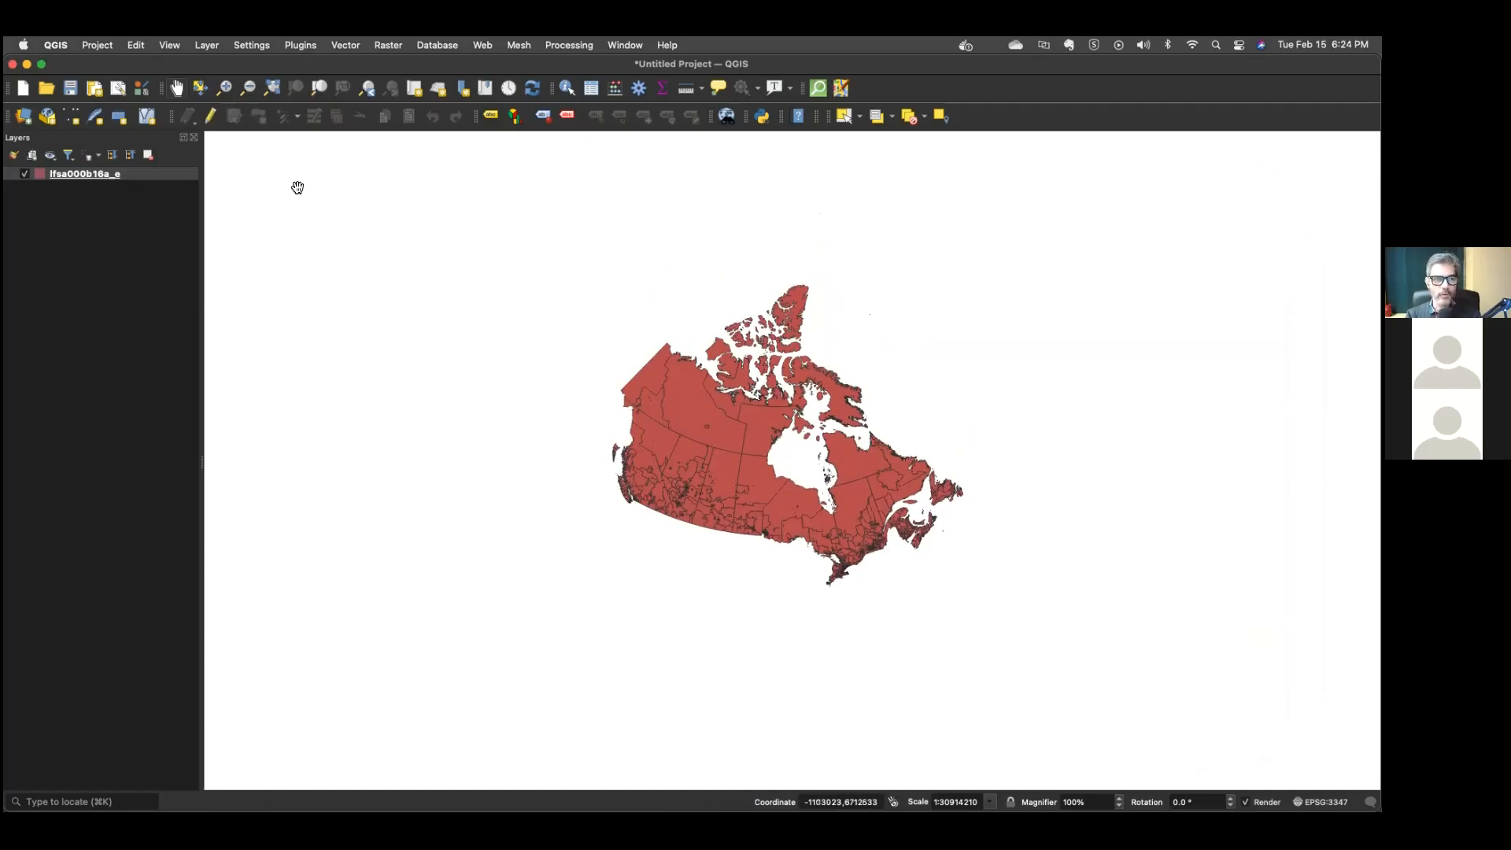
{"action": "left_click", "coordinate": [226, 89]}
{"action": "left_click_drag", "start_coordinate": [570, 243], "coordinate": [996, 608]}
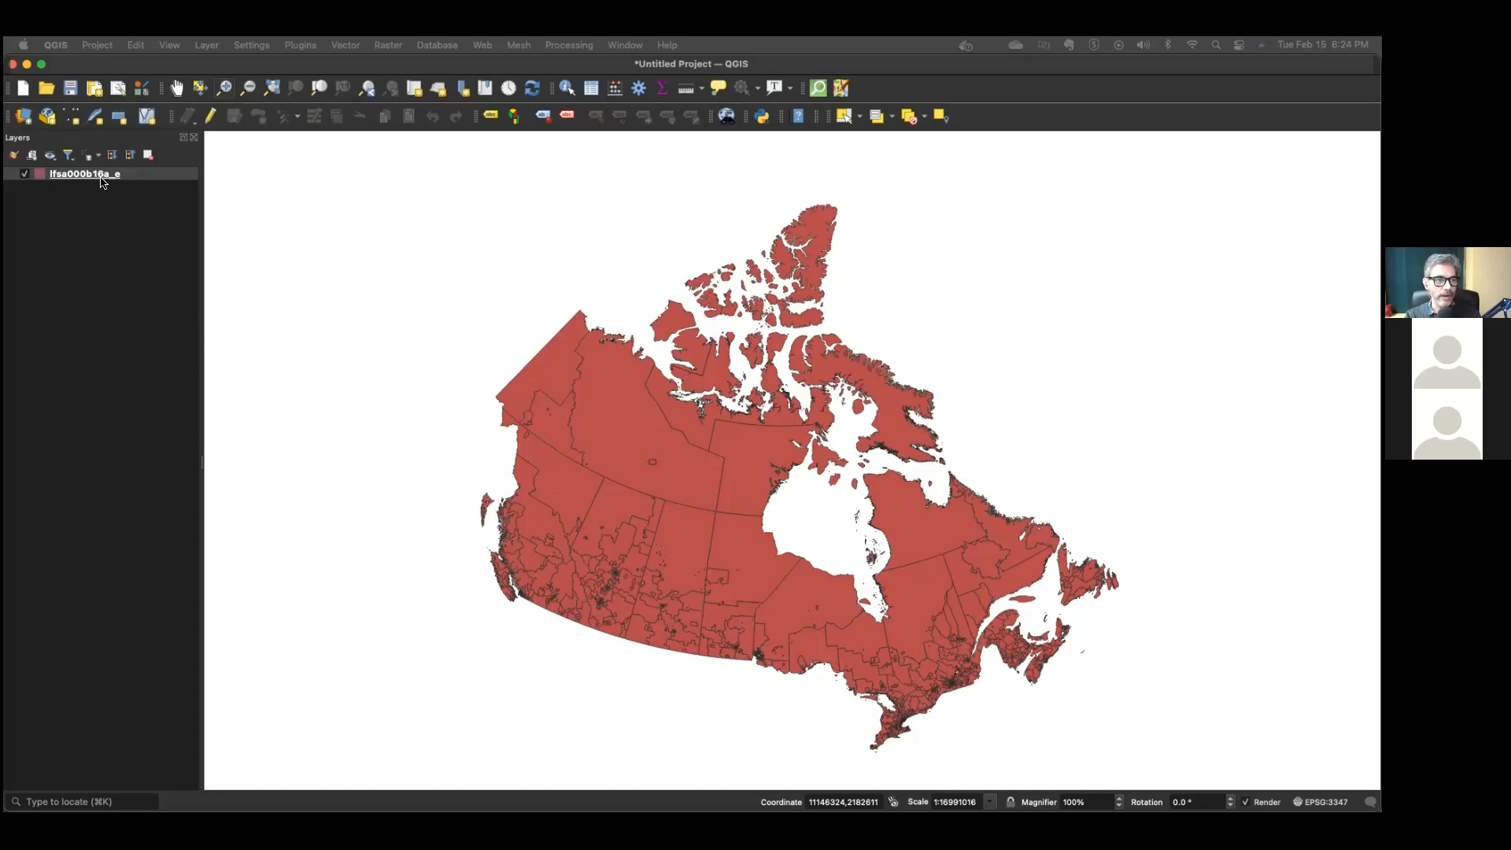
Switch the visibility of the lfsa000b16a_e layer off and back on twice.
{"action": "left_click", "coordinate": [26, 174]}
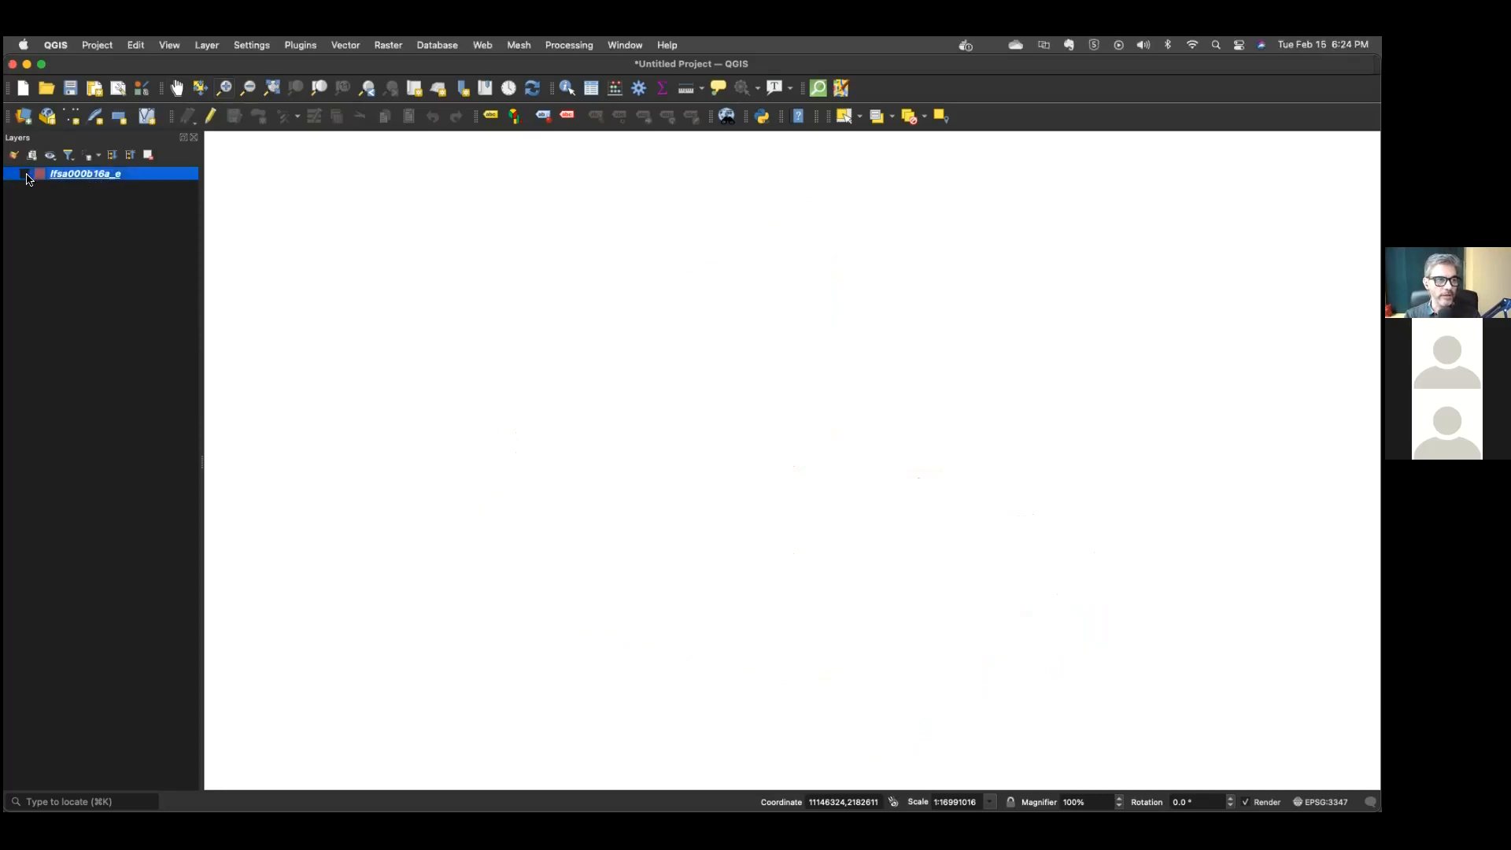
{"action": "left_click", "coordinate": [26, 175]}
{"action": "left_click", "coordinate": [26, 174]}
{"action": "left_click", "coordinate": [25, 174]}
Open the attribute table of the lfsa000b16a_e layer and arrange its window over the map.
{"action": "right_click", "coordinate": [71, 179]}
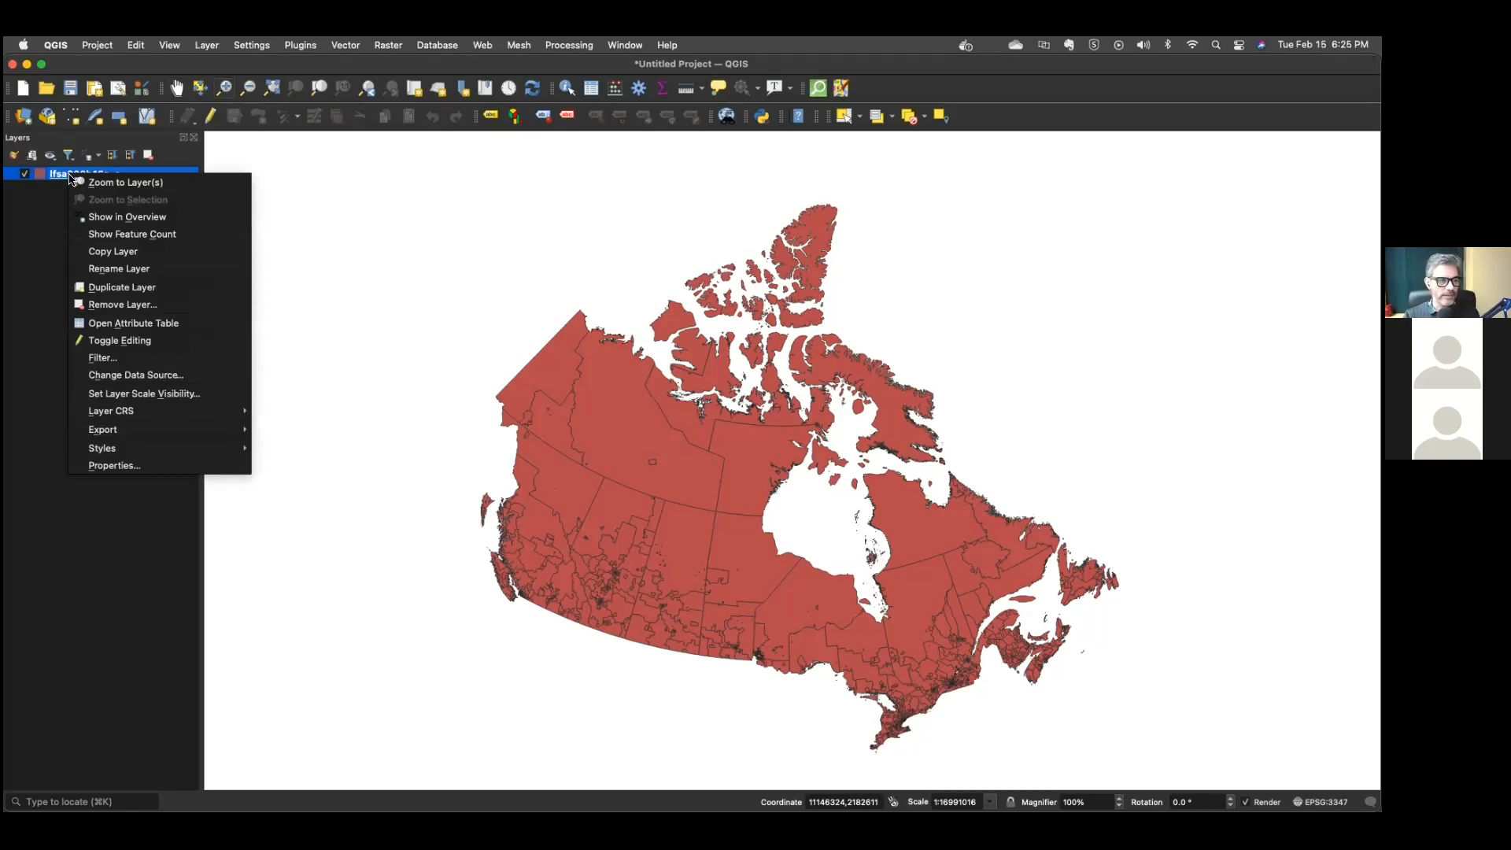
{"action": "left_click", "coordinate": [119, 322]}
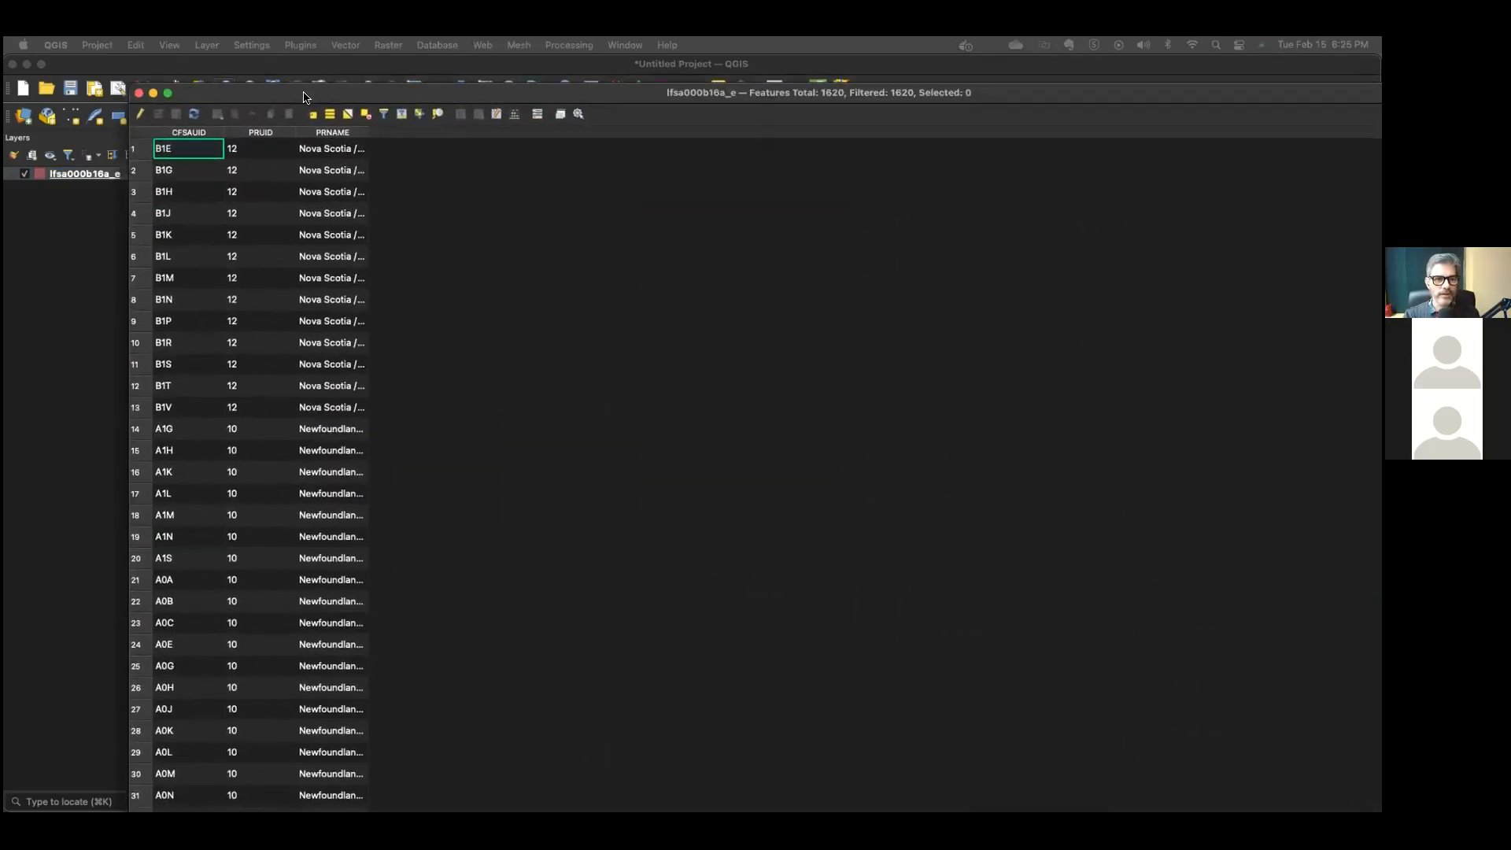
{"action": "left_click_drag", "start_coordinate": [304, 93], "coordinate": [220, 76]}
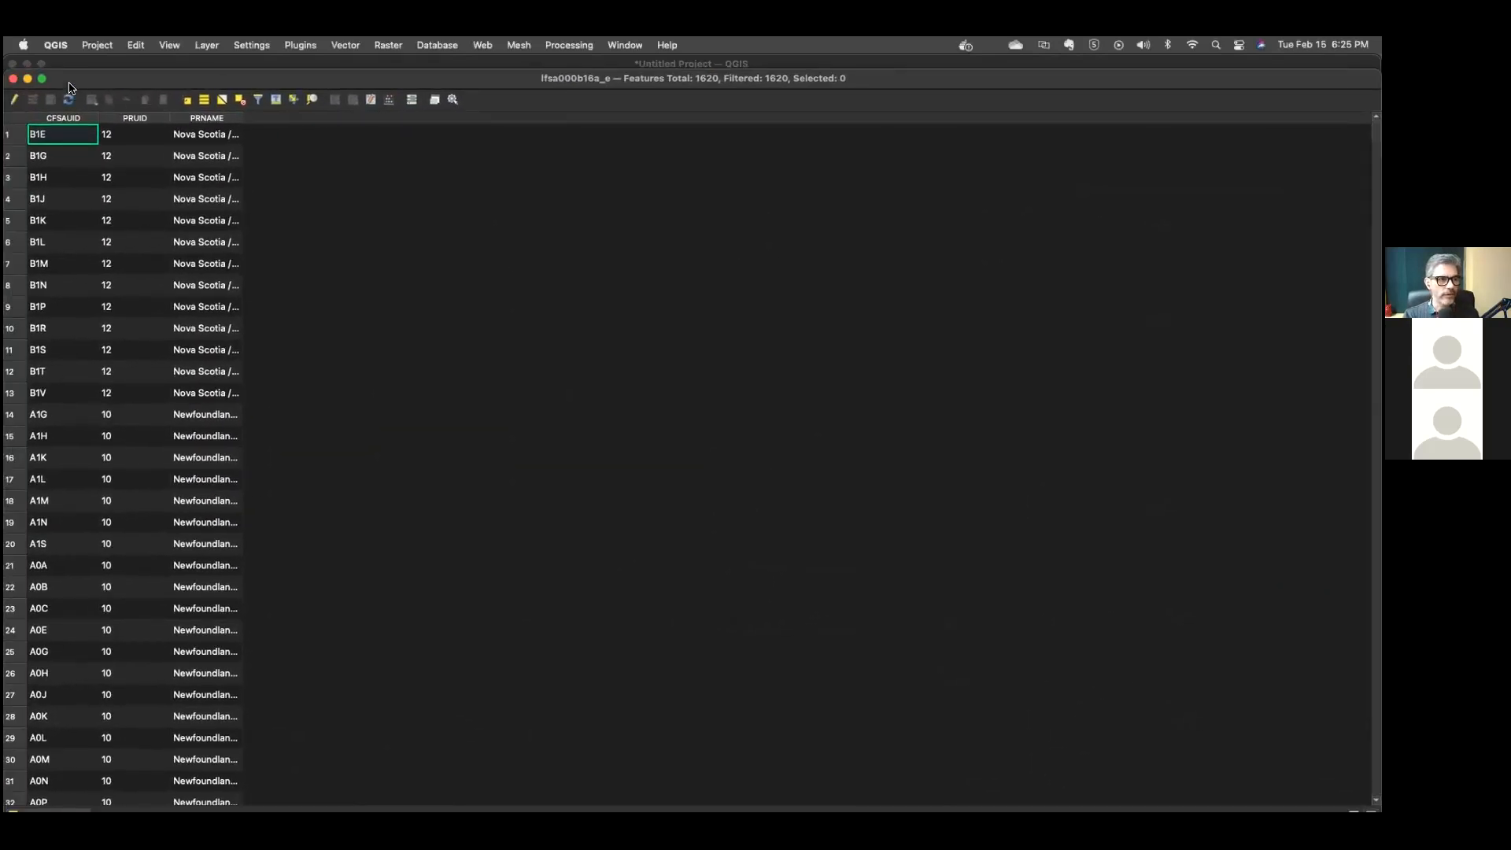
{"action": "left_click_drag", "start_coordinate": [171, 70], "coordinate": [696, 188]}
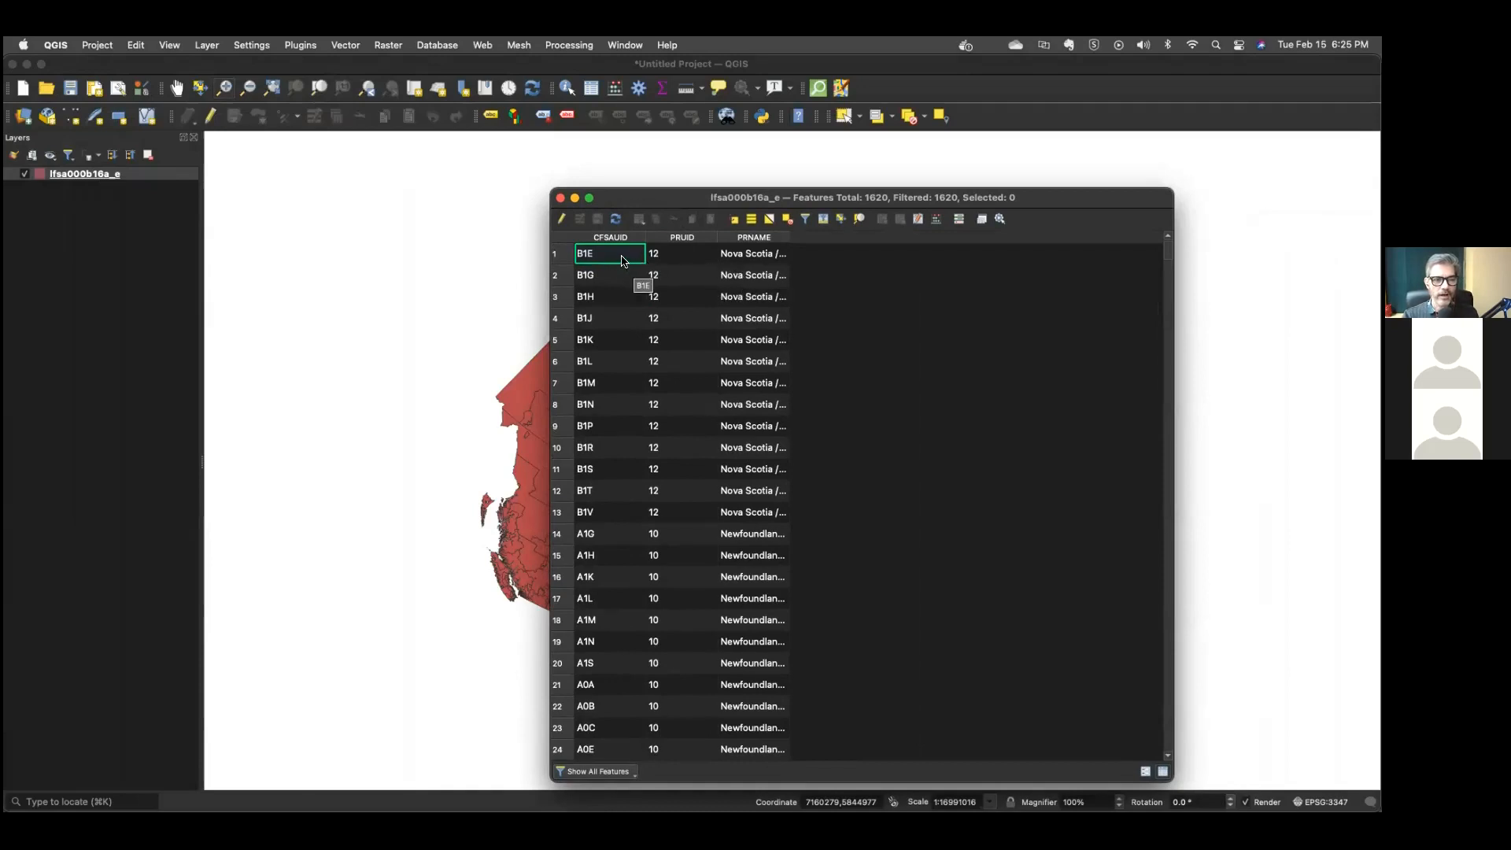
Examine the CFSAUID postal area codes and PRUID province codes in the attribute table, and close the table.
{"action": "left_click", "coordinate": [617, 292]}
{"action": "left_click", "coordinate": [629, 342]}
{"action": "left_click", "coordinate": [622, 366]}
{"action": "left_click", "coordinate": [602, 318]}
{"action": "left_click", "coordinate": [603, 361]}
{"action": "left_click", "coordinate": [607, 404]}
{"action": "left_click", "coordinate": [613, 447]}
{"action": "left_click", "coordinate": [620, 471]}
{"action": "left_click", "coordinate": [680, 254]}
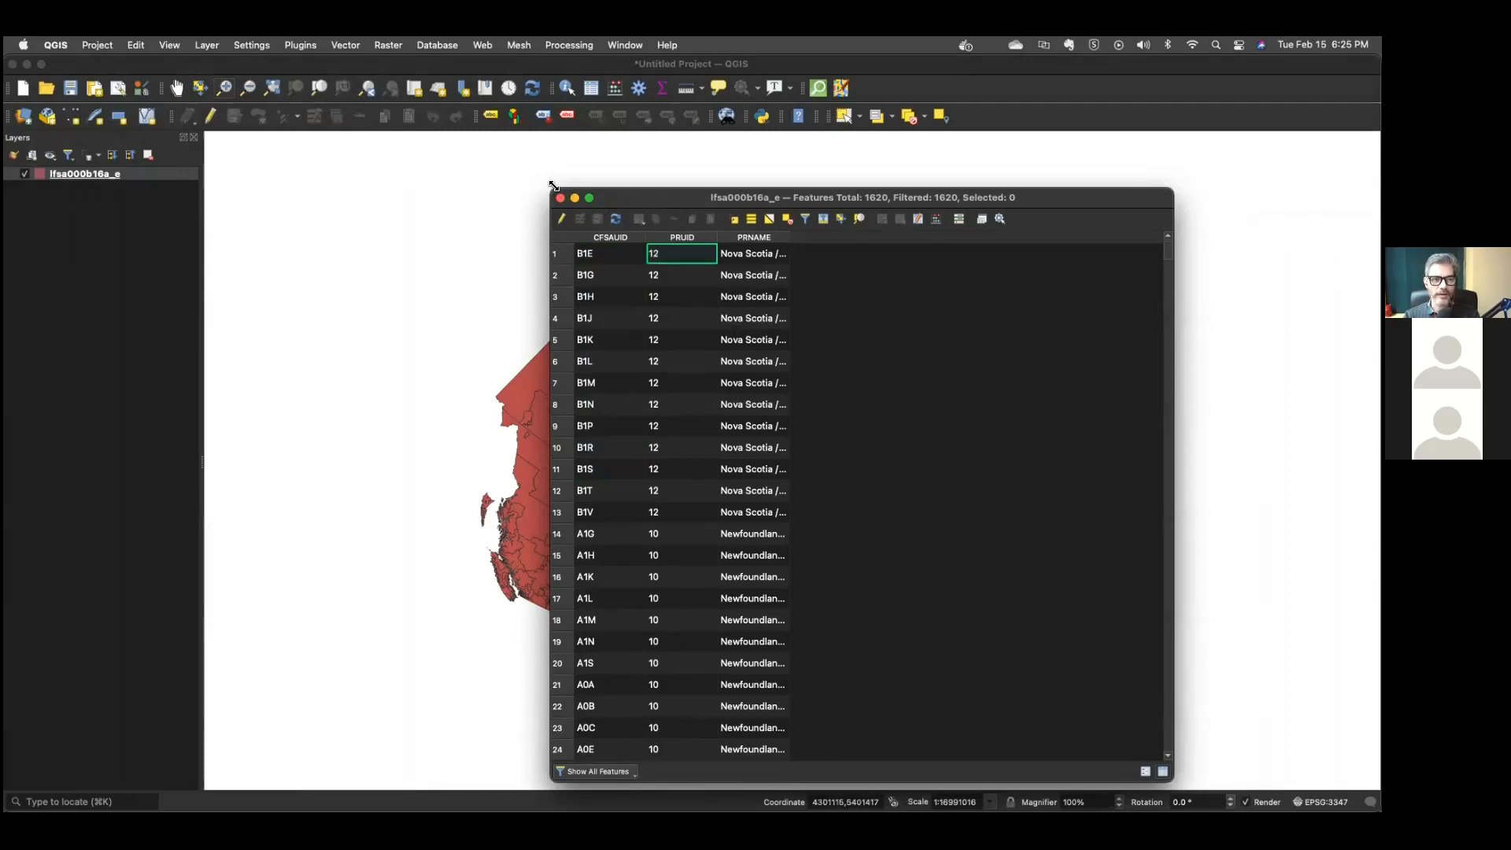
{"action": "left_click_drag", "start_coordinate": [553, 186], "coordinate": [574, 316]}
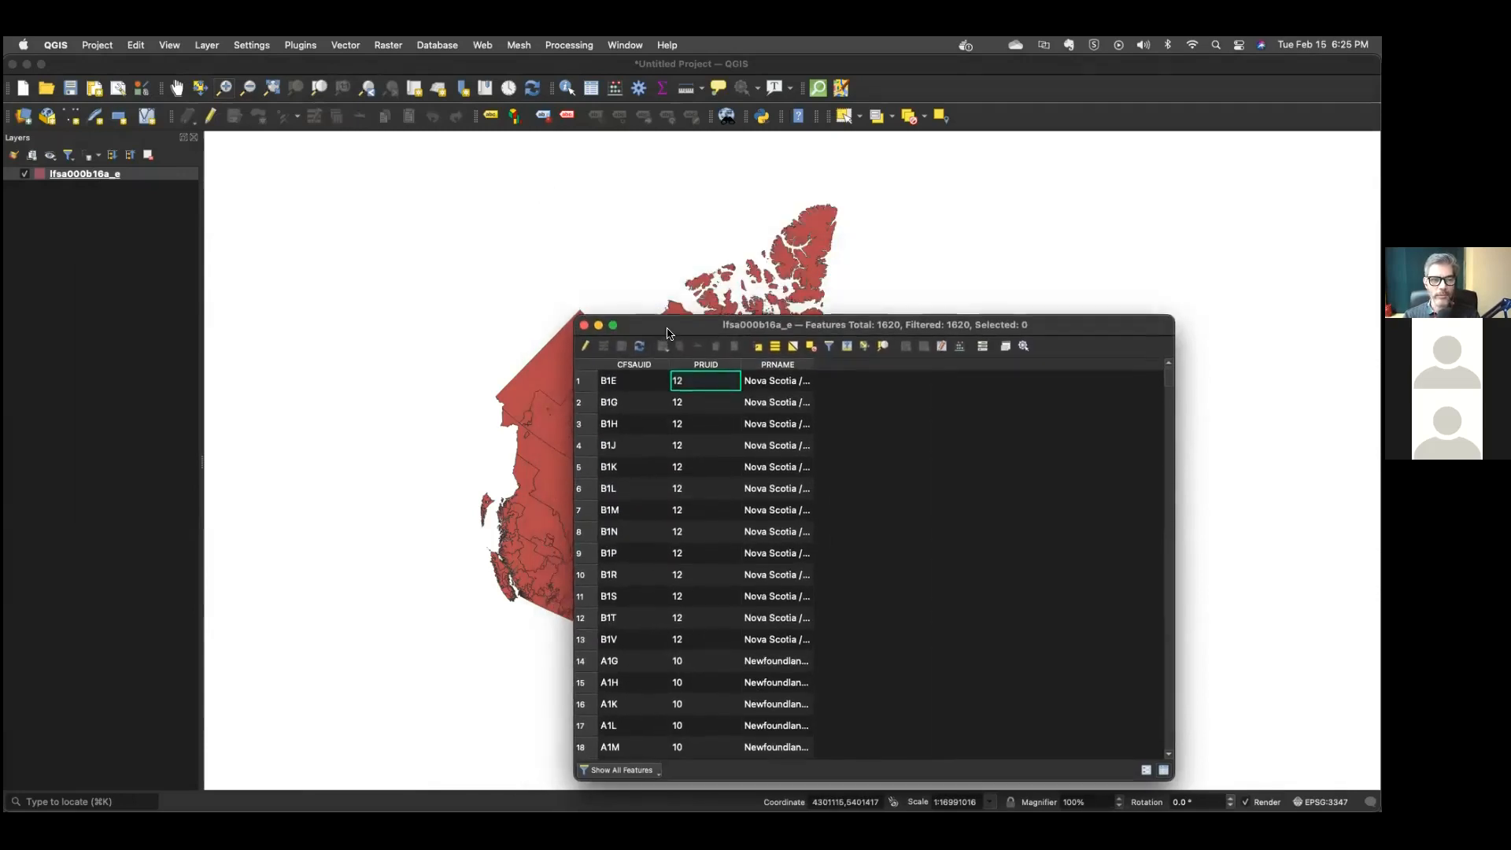
{"action": "left_click_drag", "start_coordinate": [668, 333], "coordinate": [898, 233]}
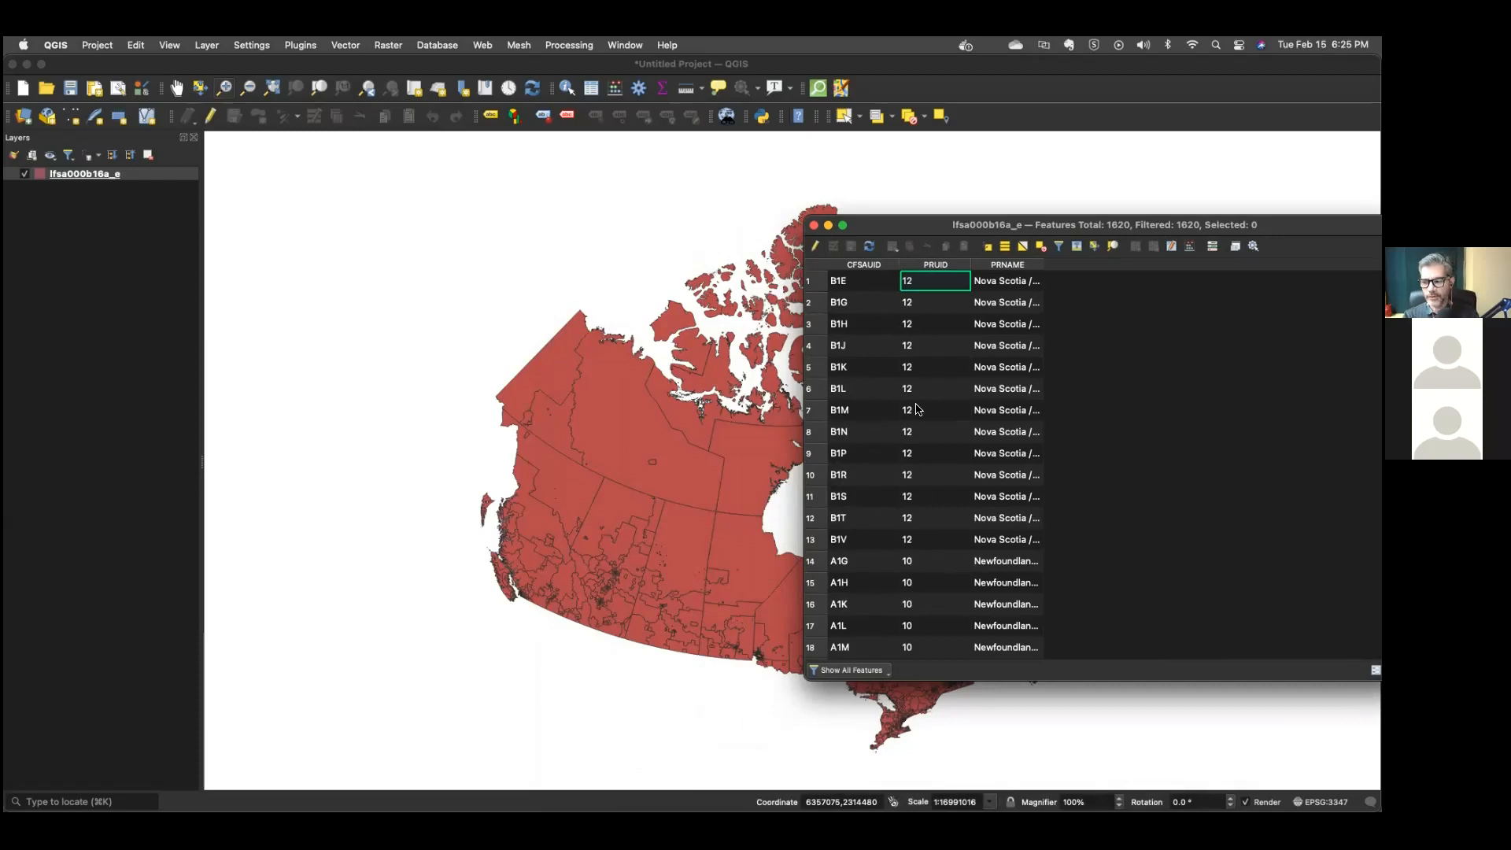
{"action": "left_click", "coordinate": [814, 227]}
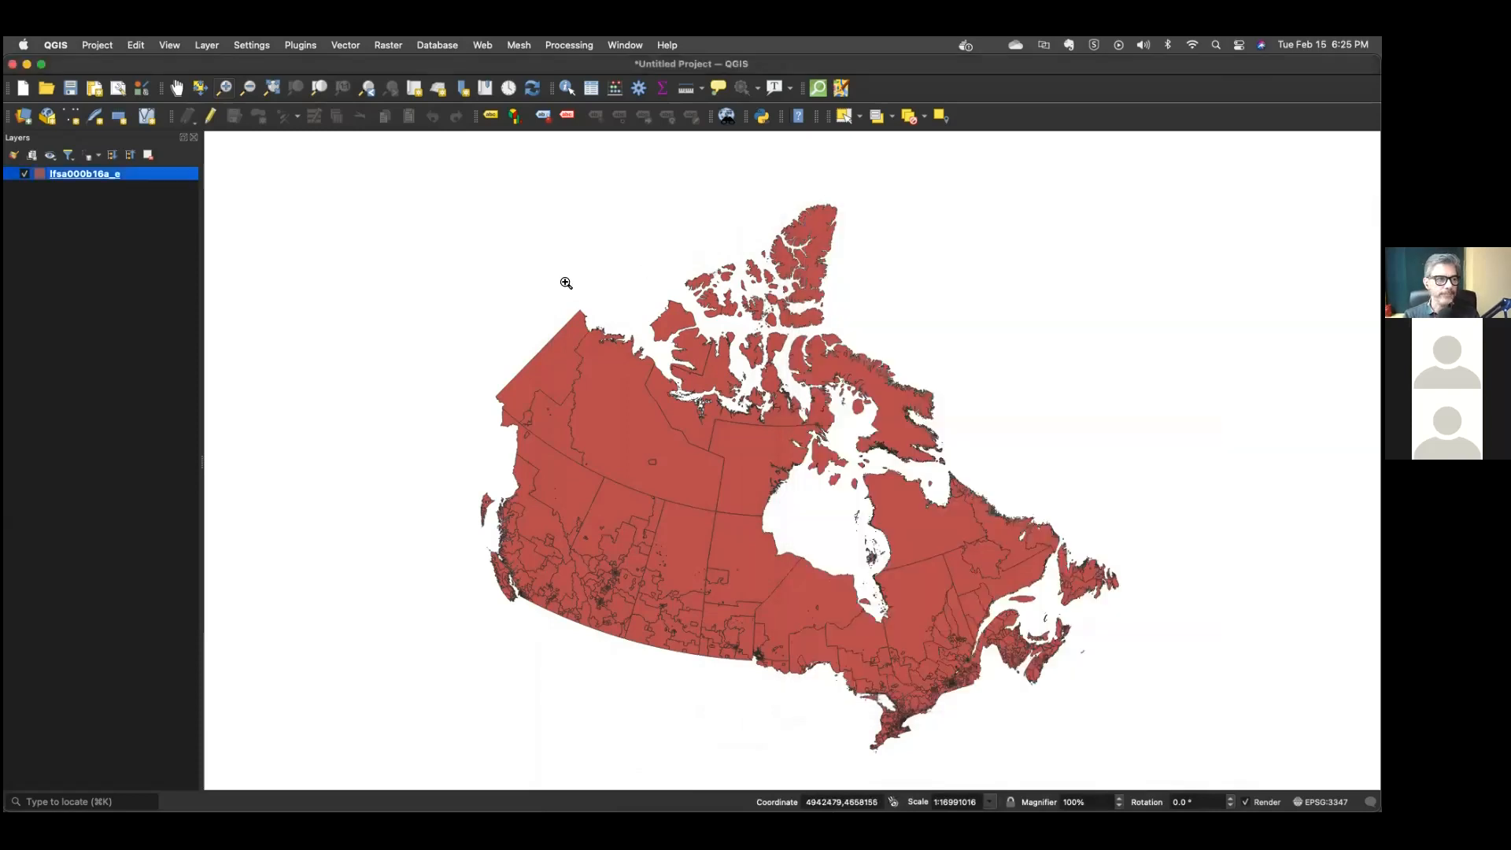
Filter the lfsa000b16a_e layer with the provider expression "PRNAME" = 'Ontario'.
{"action": "right_click", "coordinate": [79, 173]}
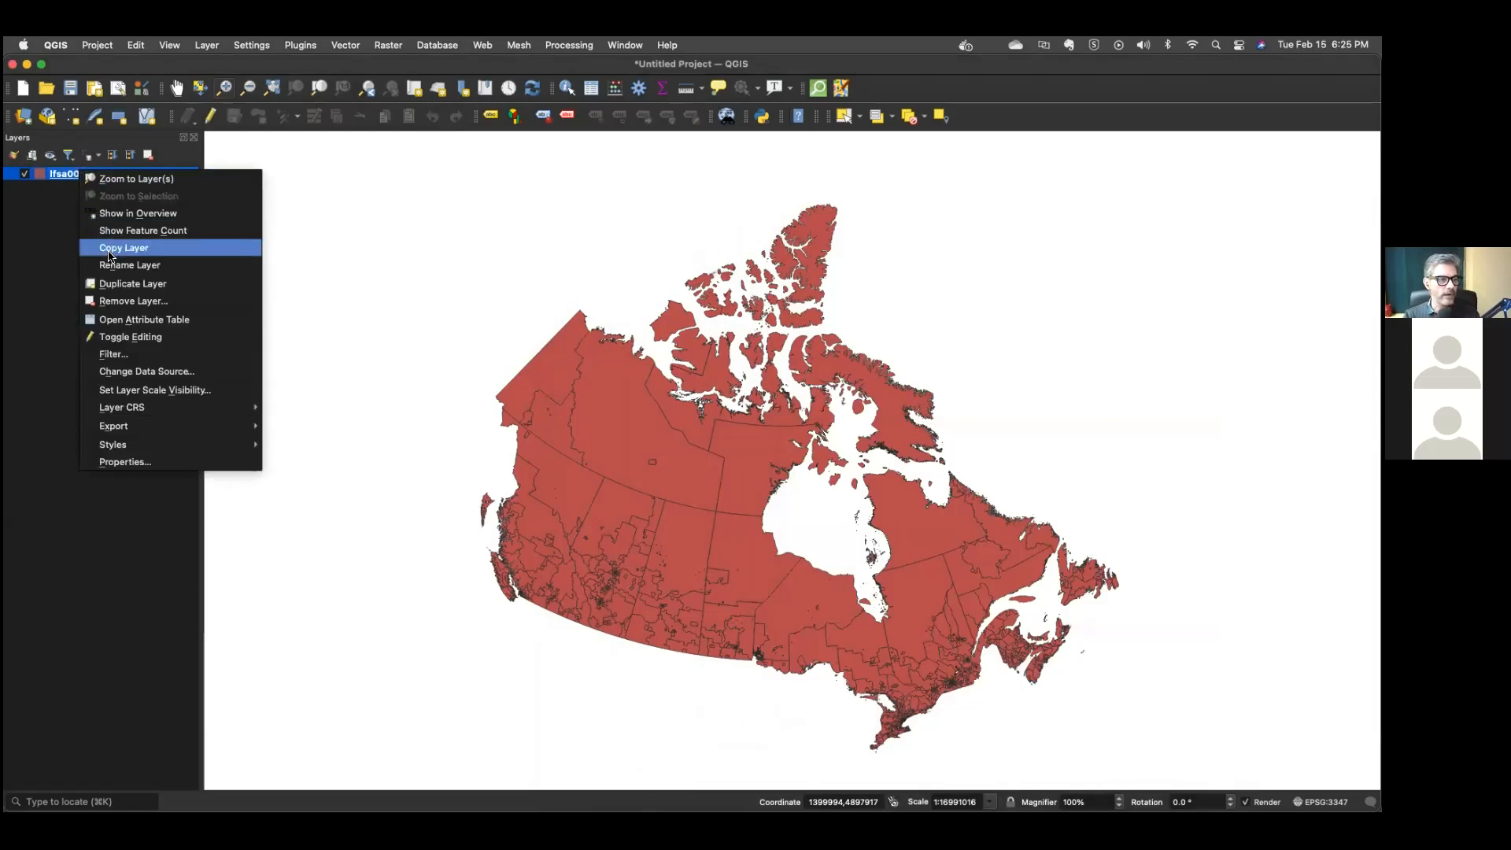
{"action": "left_click", "coordinate": [133, 354]}
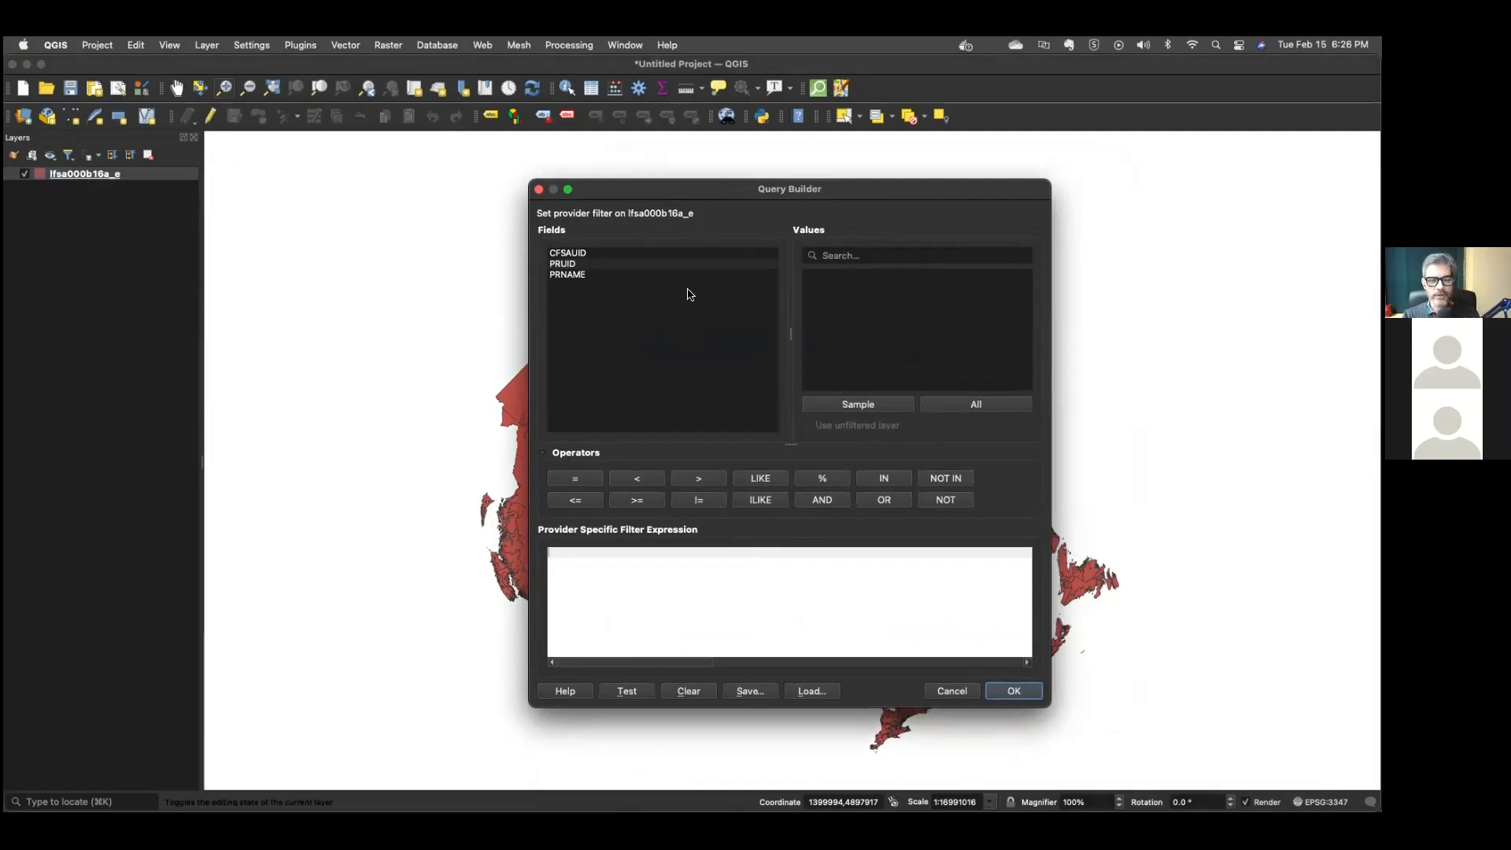
{"action": "double_click", "coordinate": [579, 275]}
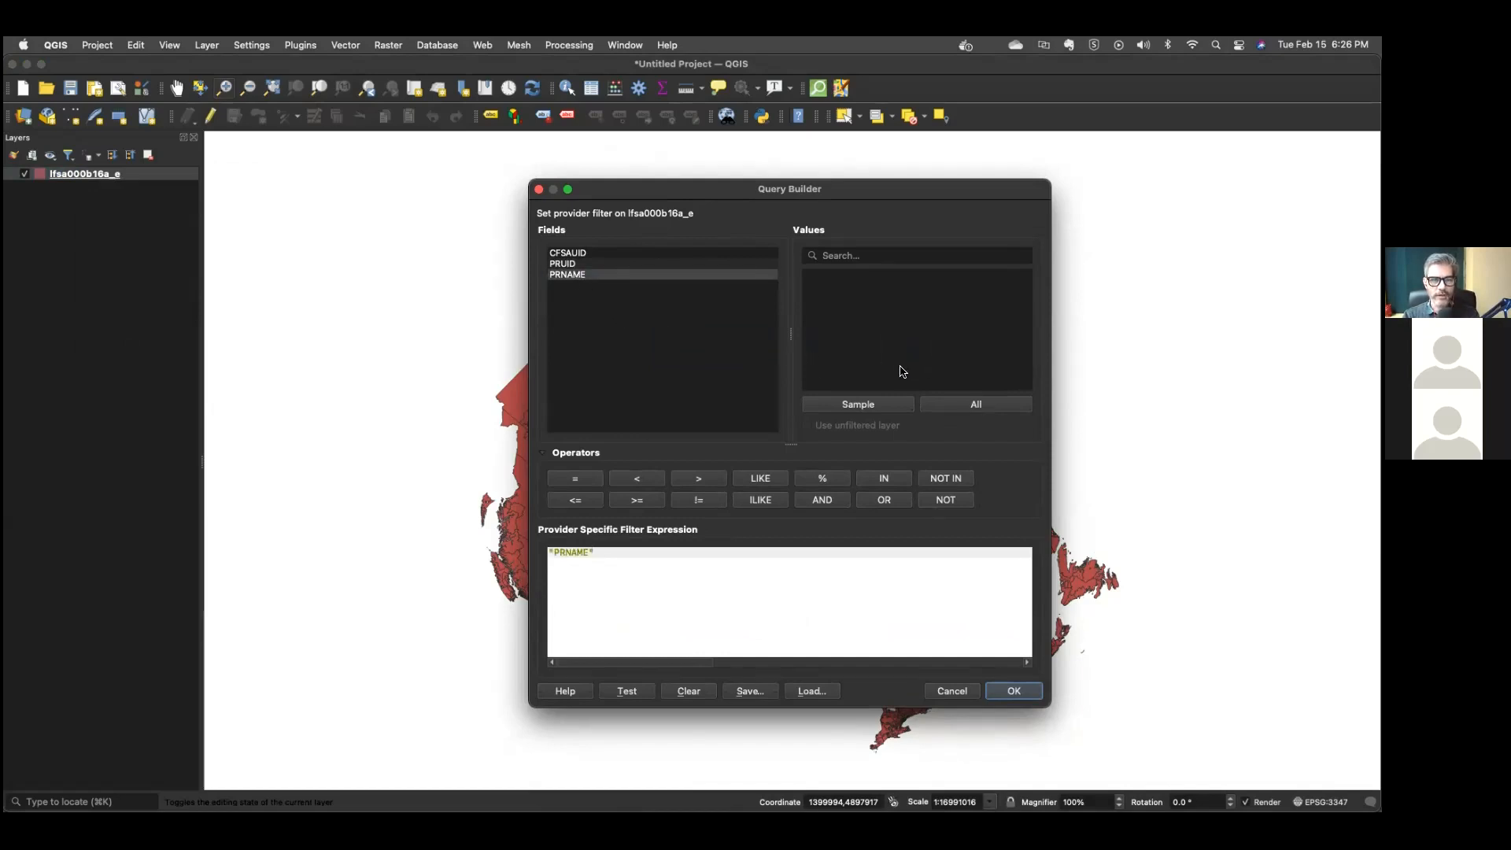
{"action": "left_click", "coordinate": [957, 408]}
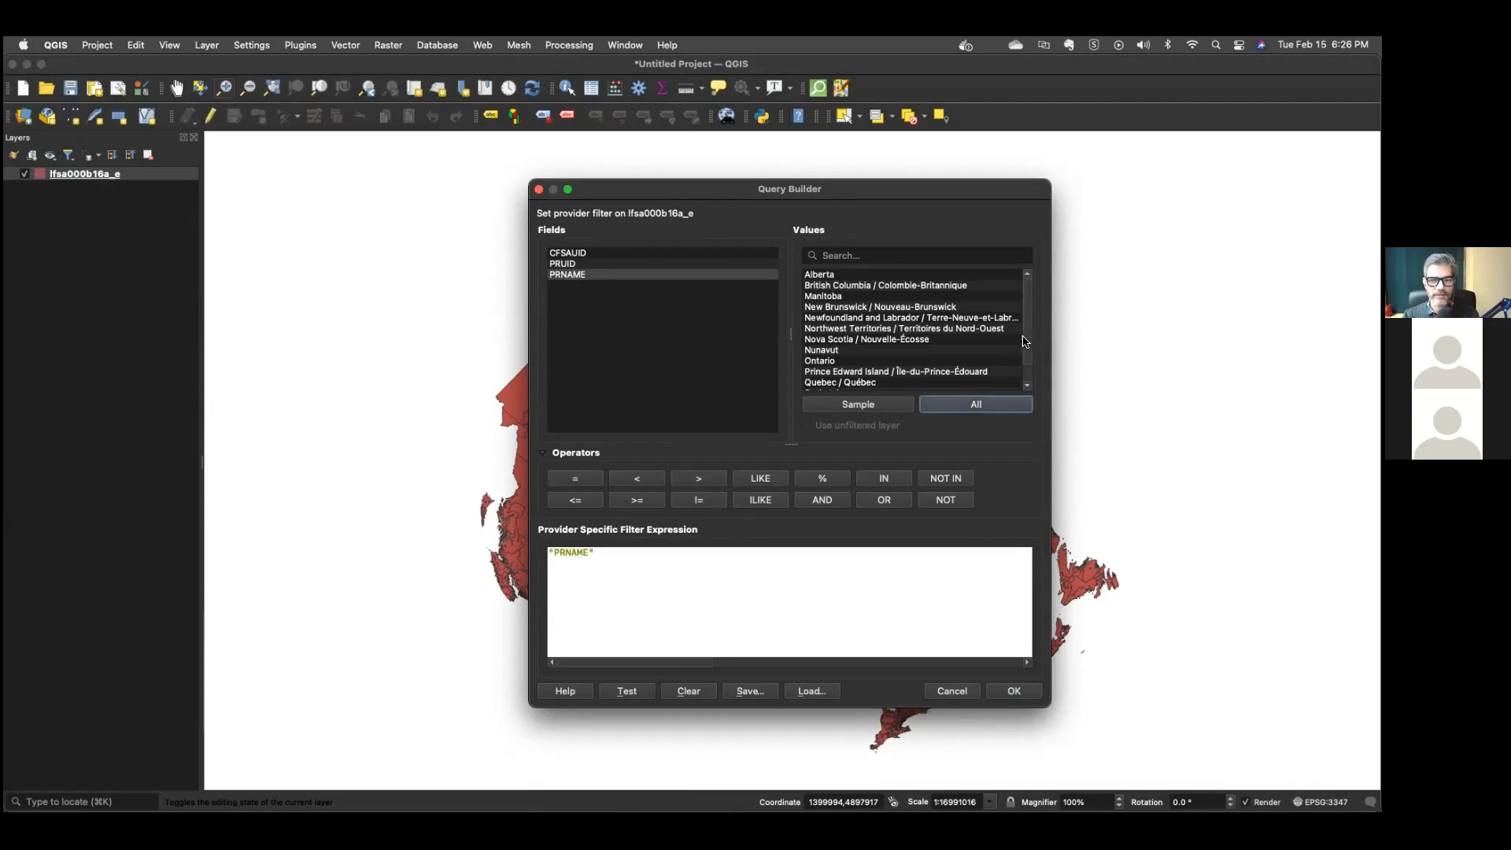
{"action": "scroll", "coordinate": [1025, 342], "scroll_direction": "down", "scroll_amount": 2}
{"action": "left_click_drag", "start_coordinate": [1037, 373], "coordinate": [1031, 474]}
{"action": "left_click", "coordinate": [844, 567]}
{"action": "left_click", "coordinate": [558, 481]}
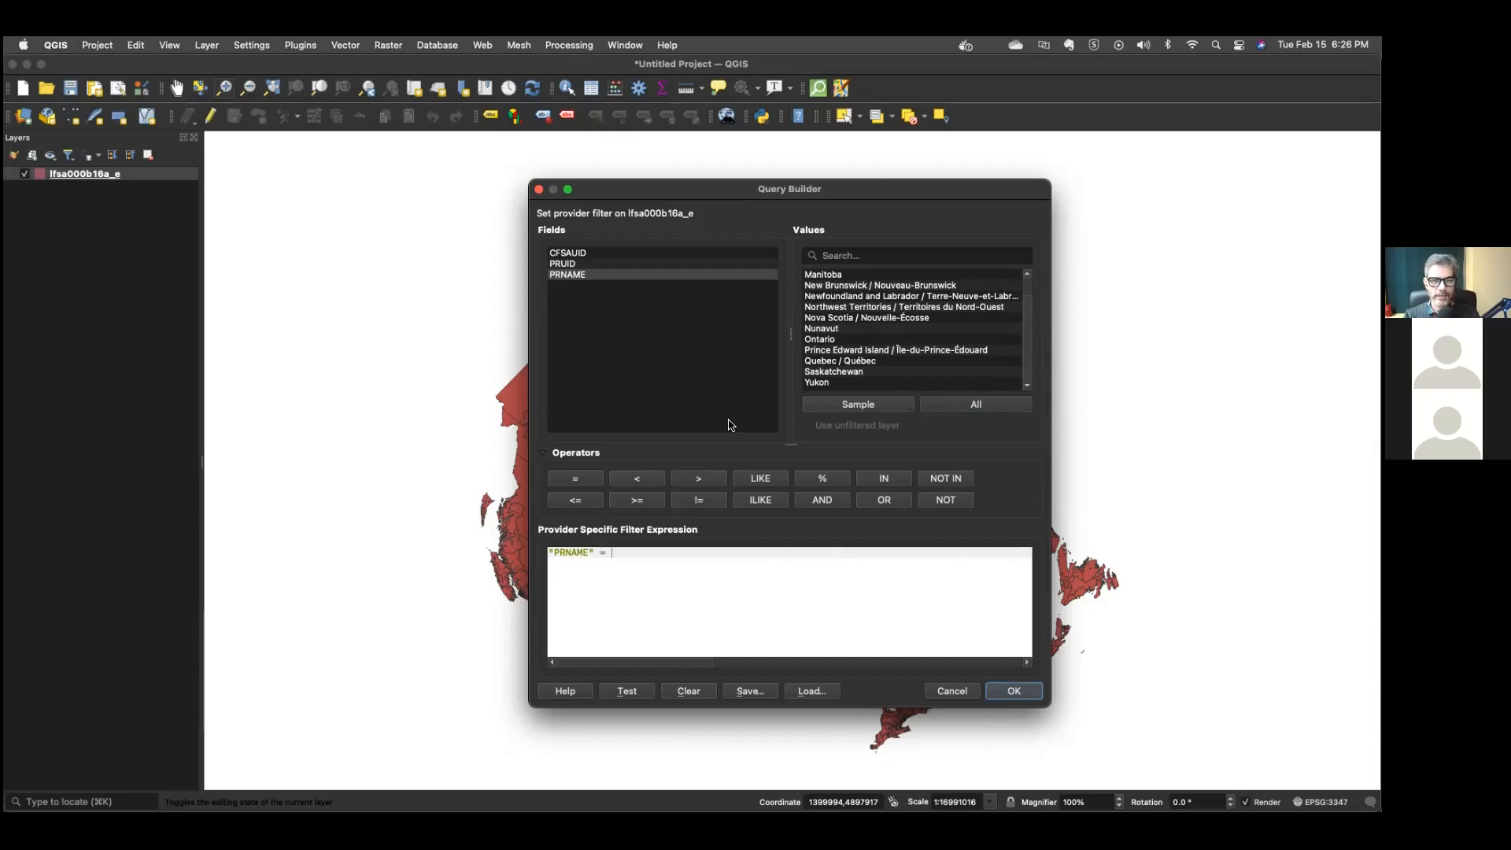
{"action": "left_click", "coordinate": [822, 340]}
{"action": "double_click", "coordinate": [823, 340]}
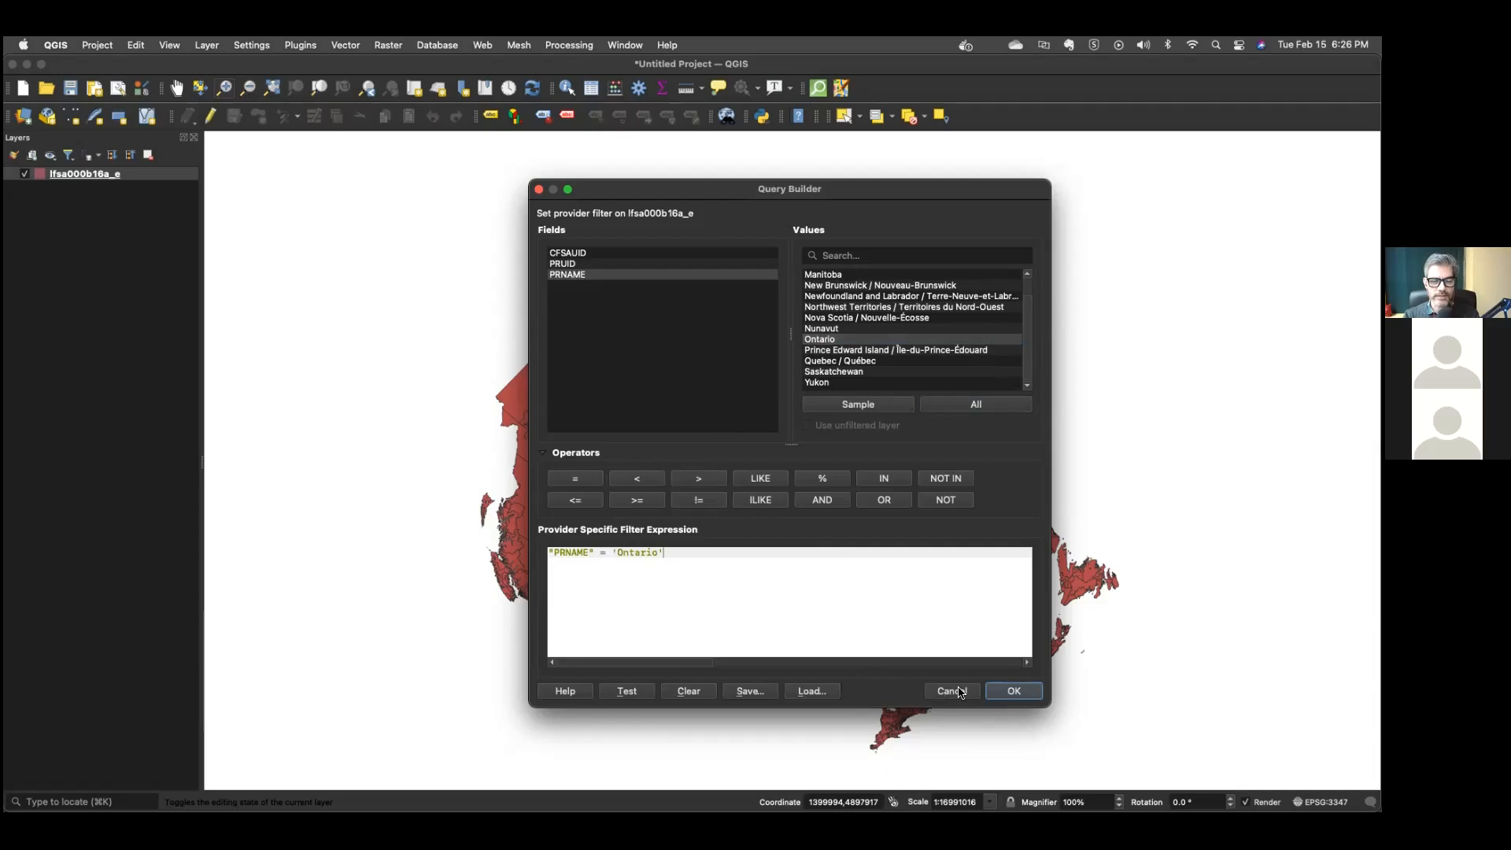
{"action": "left_click", "coordinate": [1014, 690]}
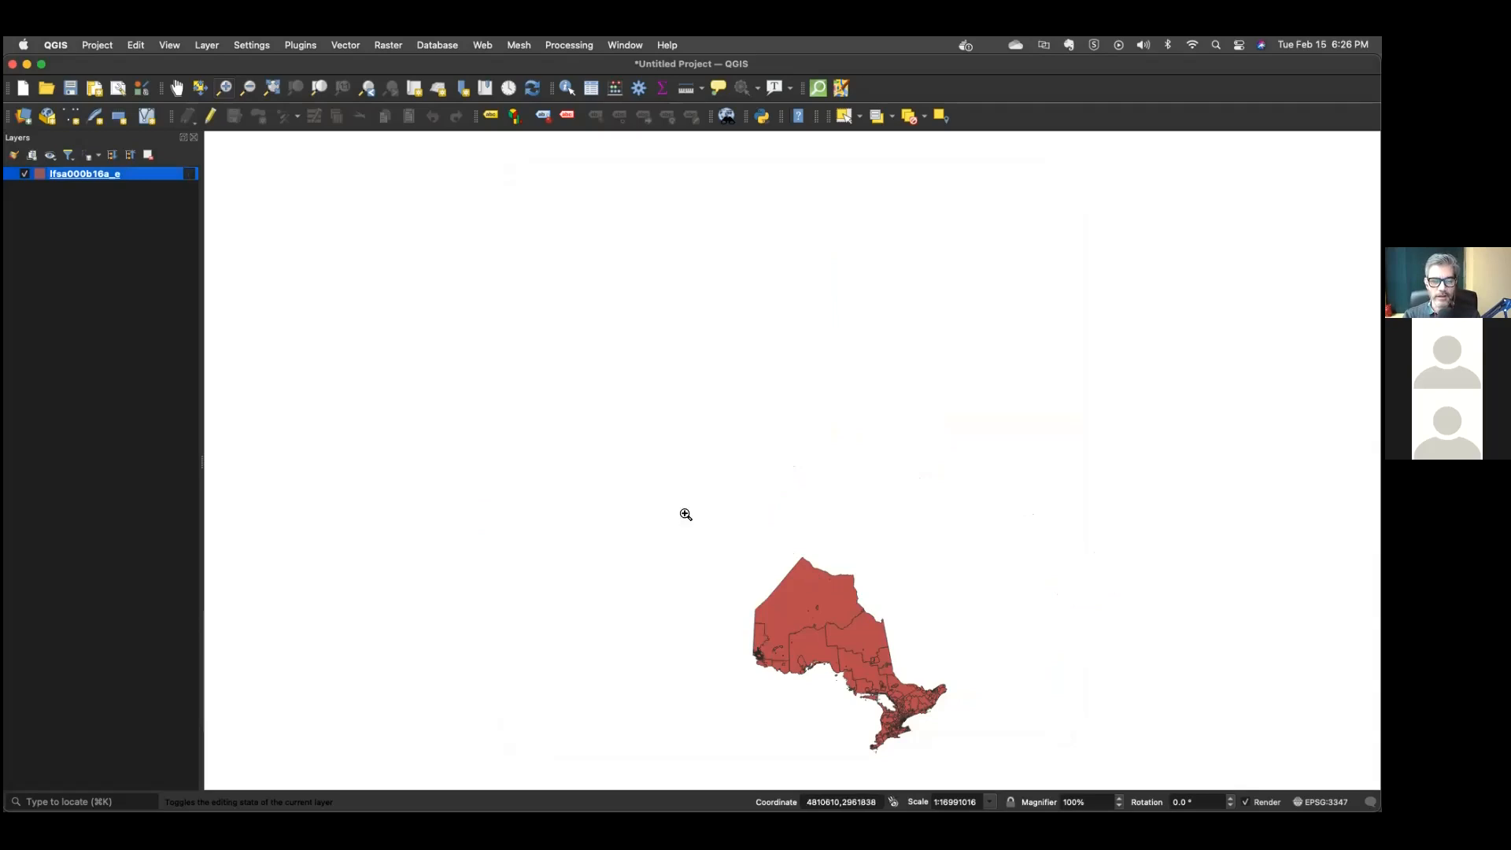
Clear the filter expression of the lfsa000b16a_e layer and apply the empty filter.
{"action": "right_click", "coordinate": [75, 181]}
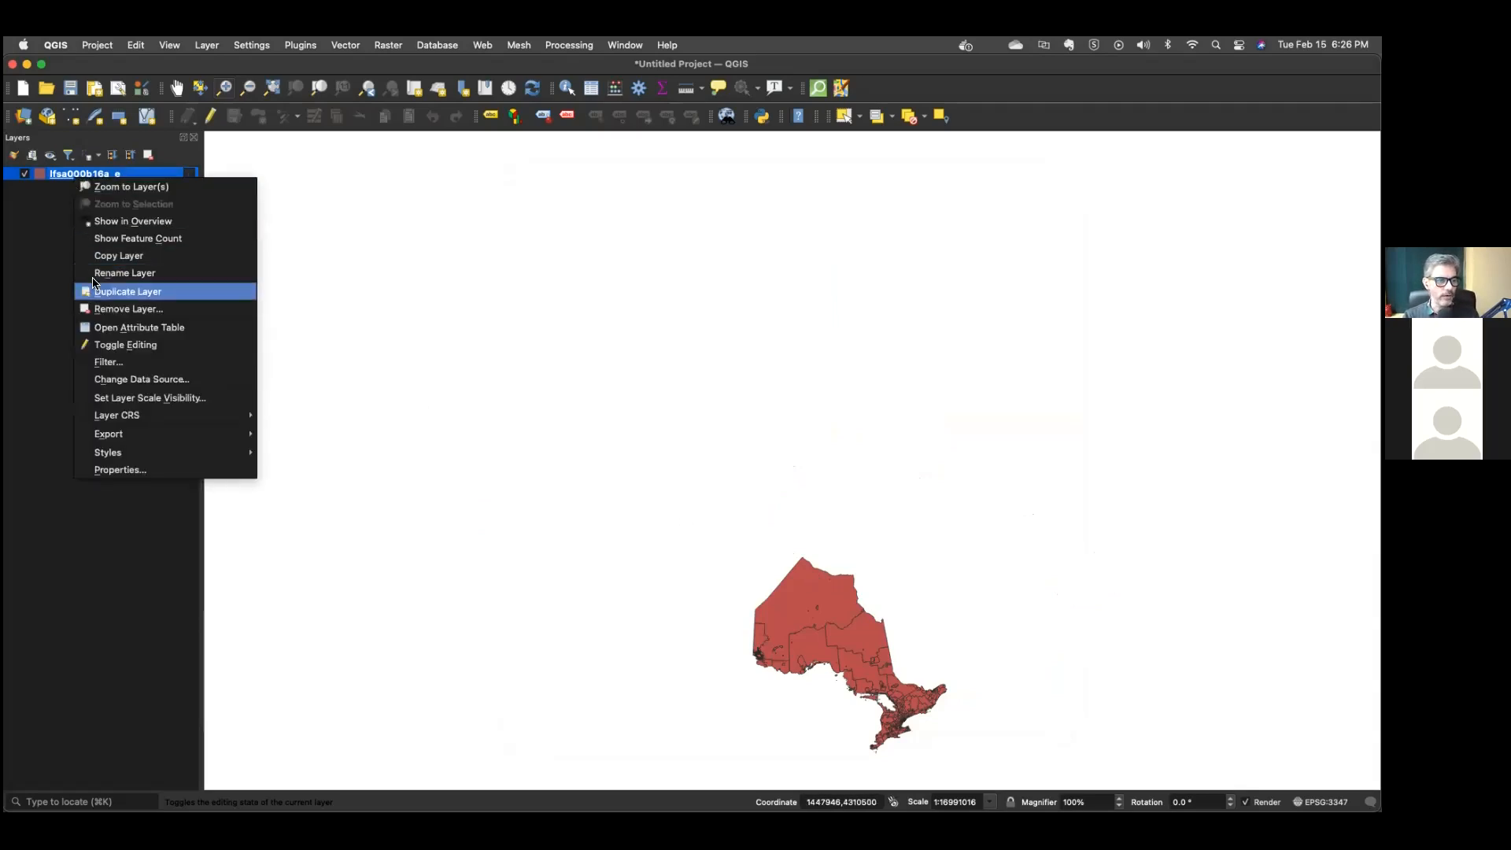
{"action": "left_click", "coordinate": [110, 362]}
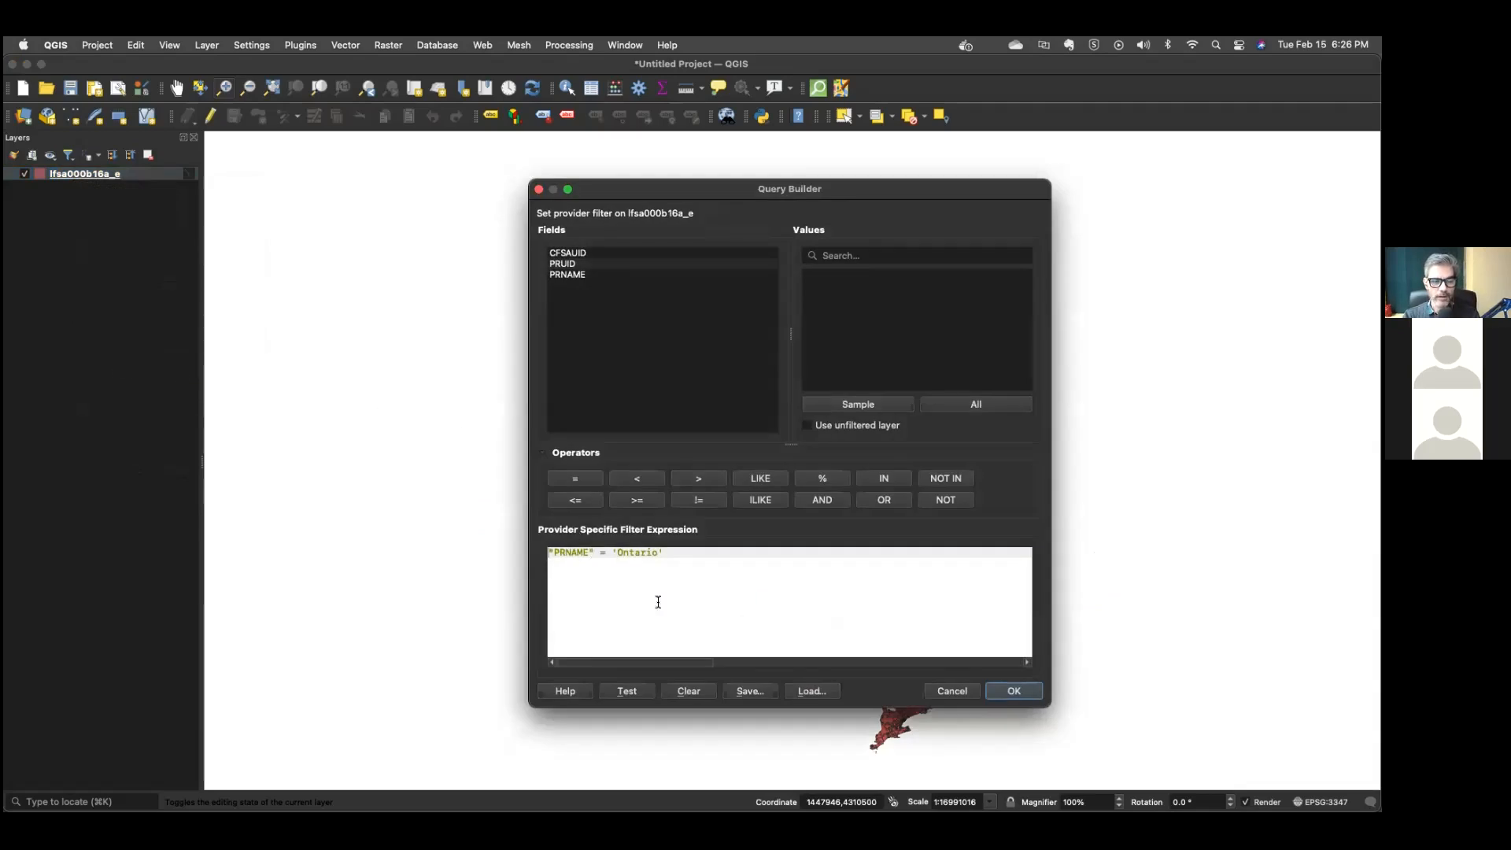
{"action": "key", "text": "super+a"}
{"action": "key", "text": "BackSpace"}
{"action": "left_click", "coordinate": [1002, 692]}
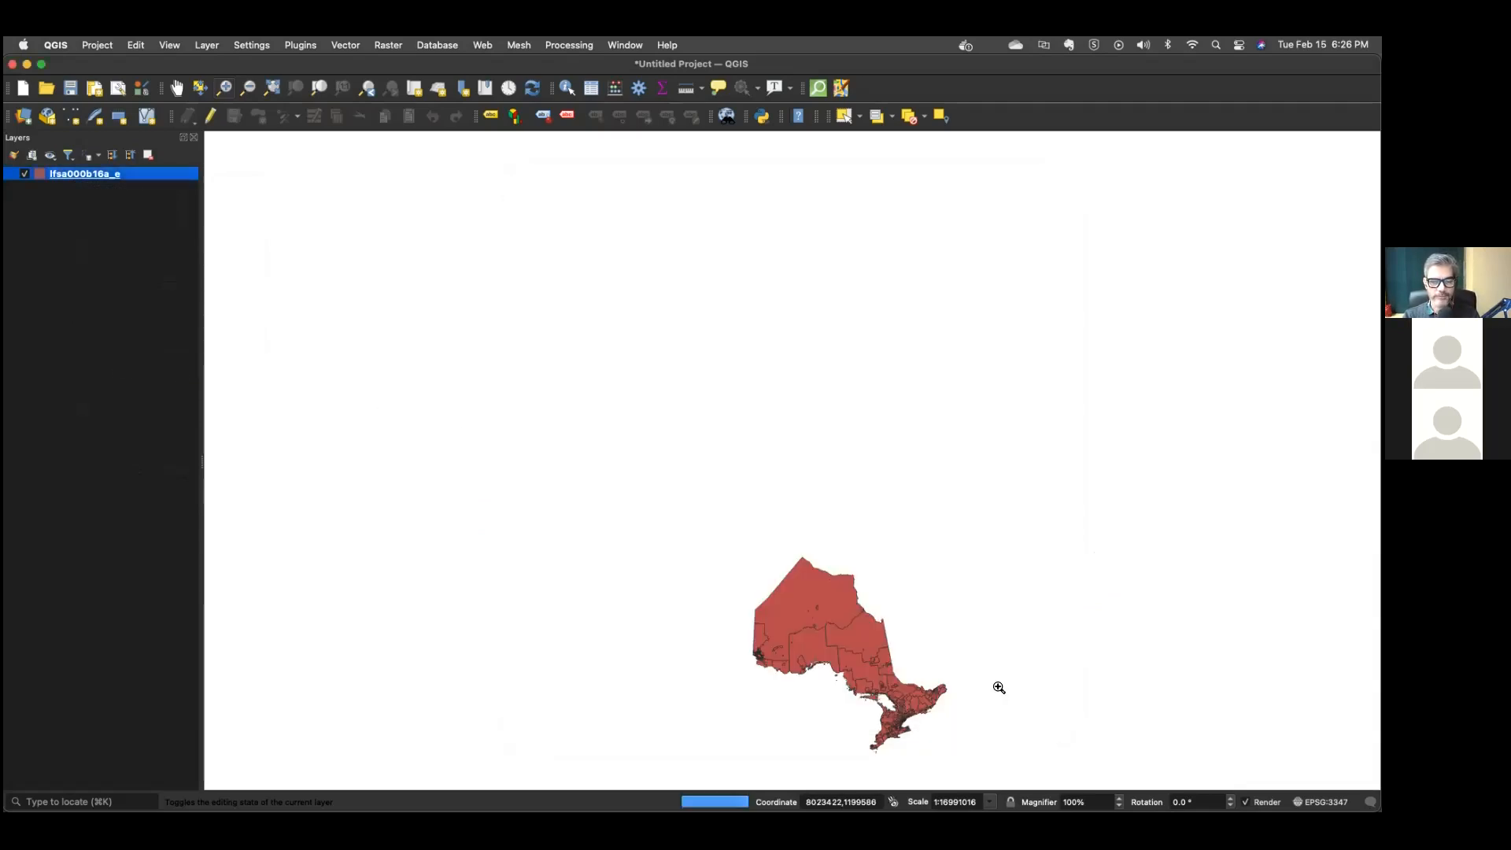
In the layer properties of lfsa000b16a_e, turn on single labels that take their value from the CFSAUID field.
{"action": "right_click", "coordinate": [89, 179]}
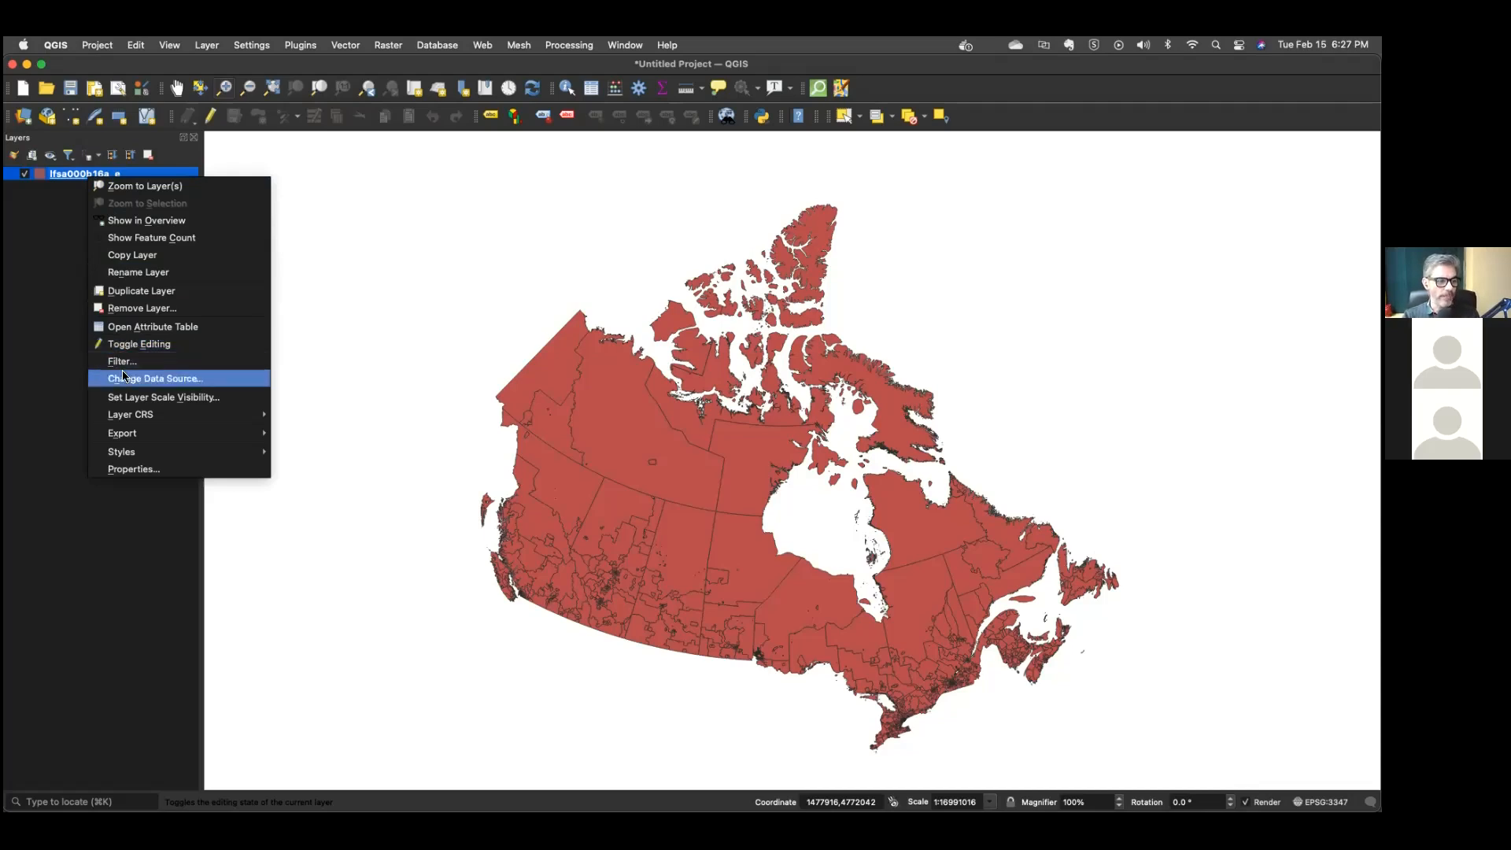
{"action": "left_click", "coordinate": [146, 470]}
{"action": "left_click_drag", "start_coordinate": [1330, 178], "coordinate": [510, 187]}
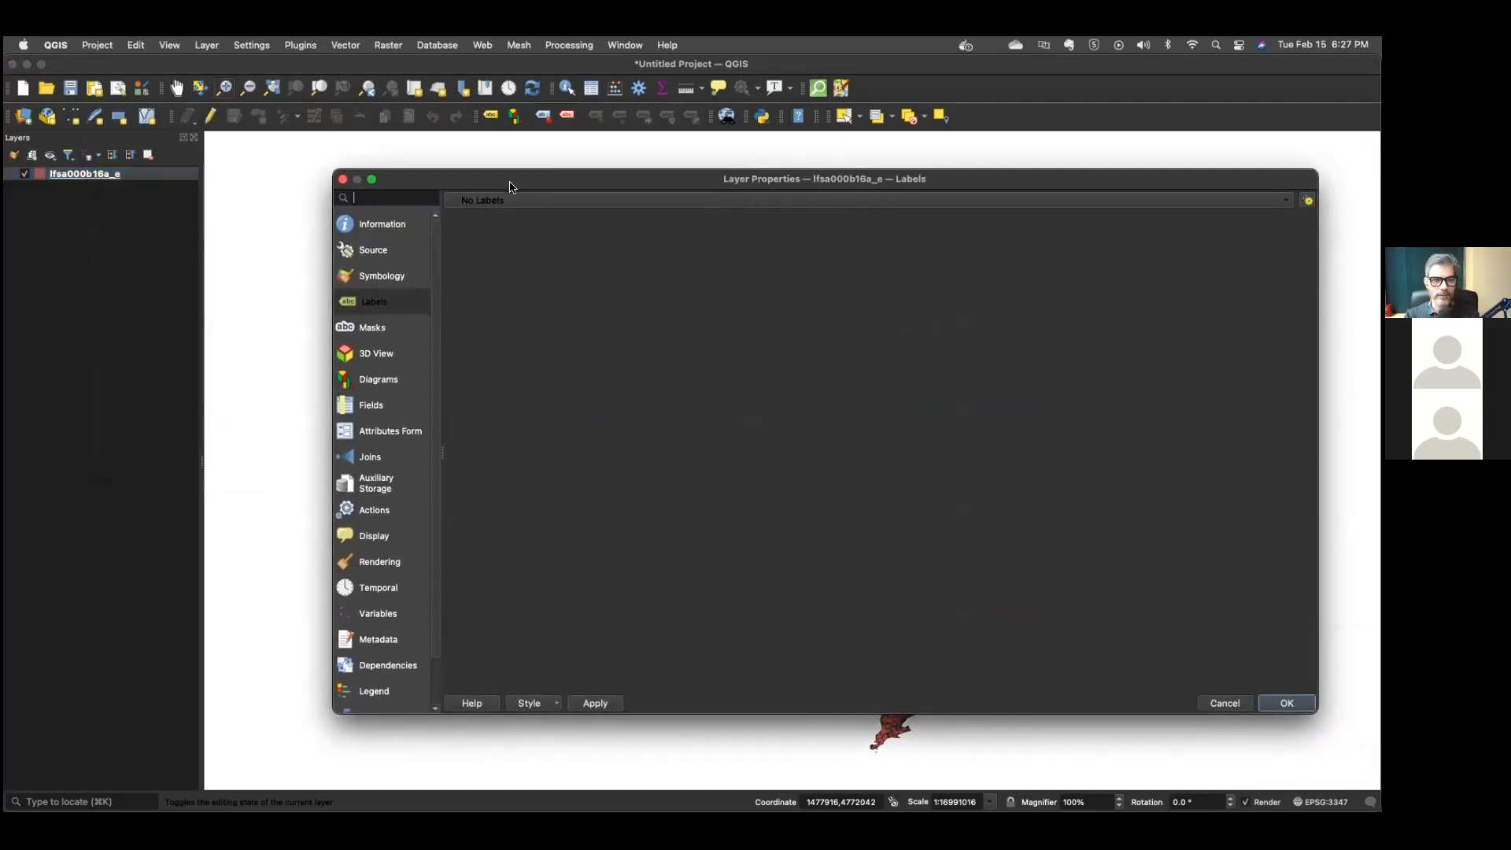
{"action": "scroll", "coordinate": [438, 246], "scroll_direction": "down", "scroll_amount": 2}
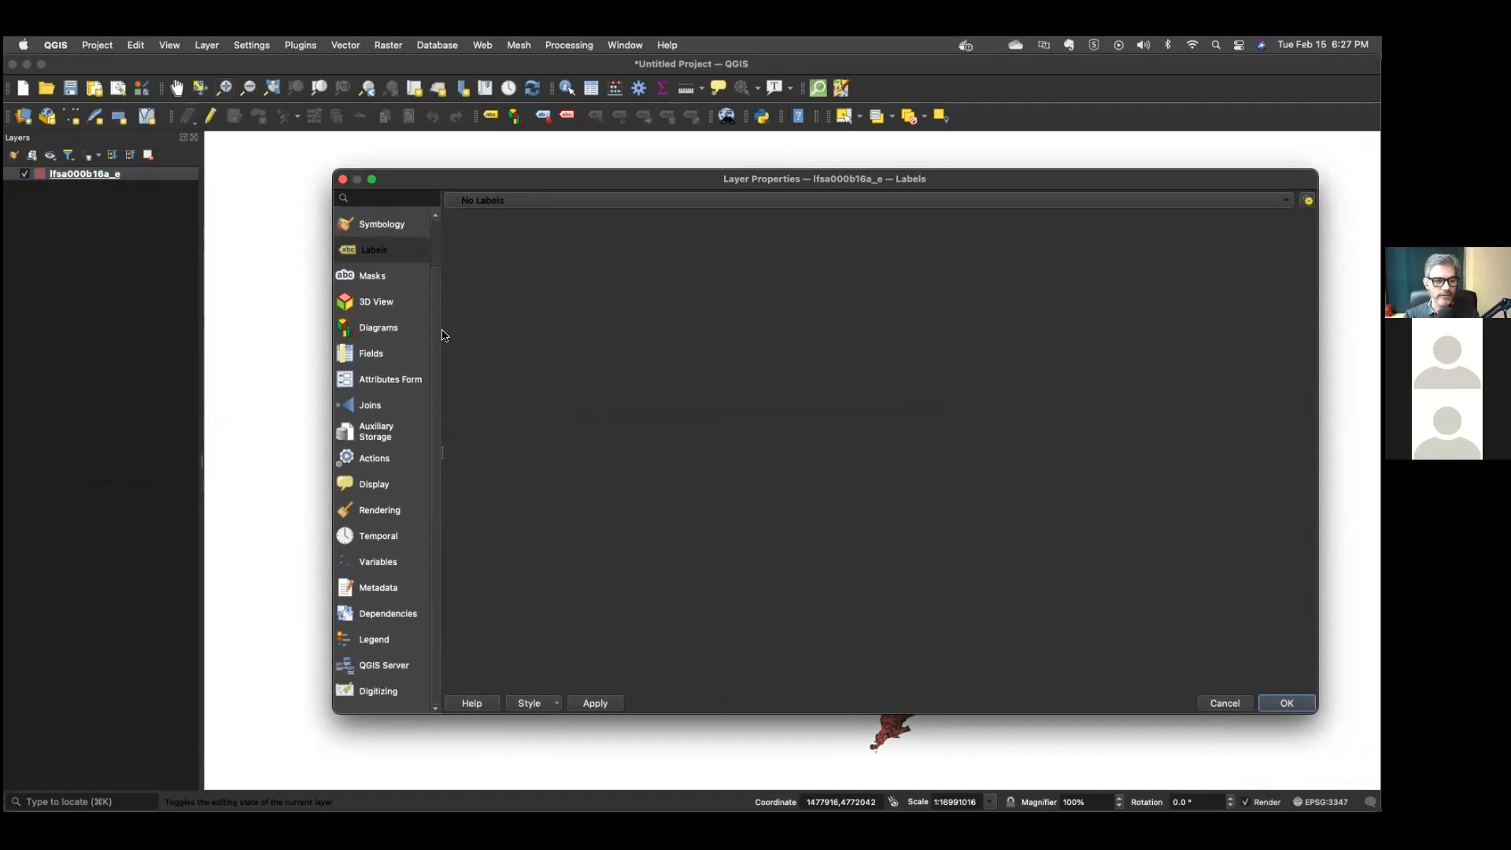
{"action": "scroll", "coordinate": [425, 337], "scroll_direction": "up", "scroll_amount": 2}
{"action": "scroll", "coordinate": [422, 335], "scroll_direction": "down", "scroll_amount": 2}
{"action": "scroll", "coordinate": [428, 358], "scroll_direction": "up", "scroll_amount": 2}
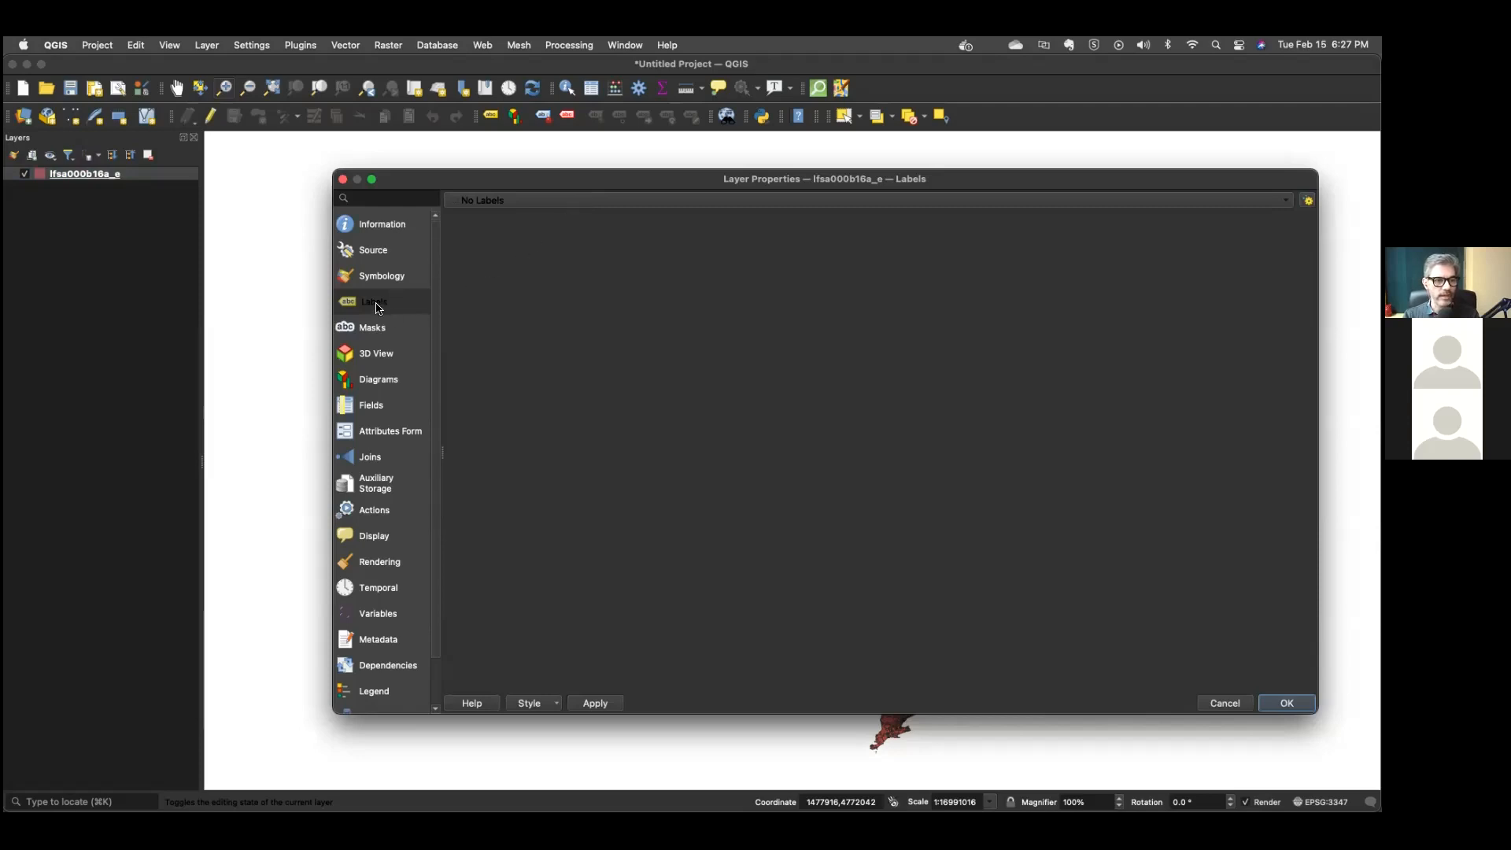
{"action": "left_click", "coordinate": [623, 201]}
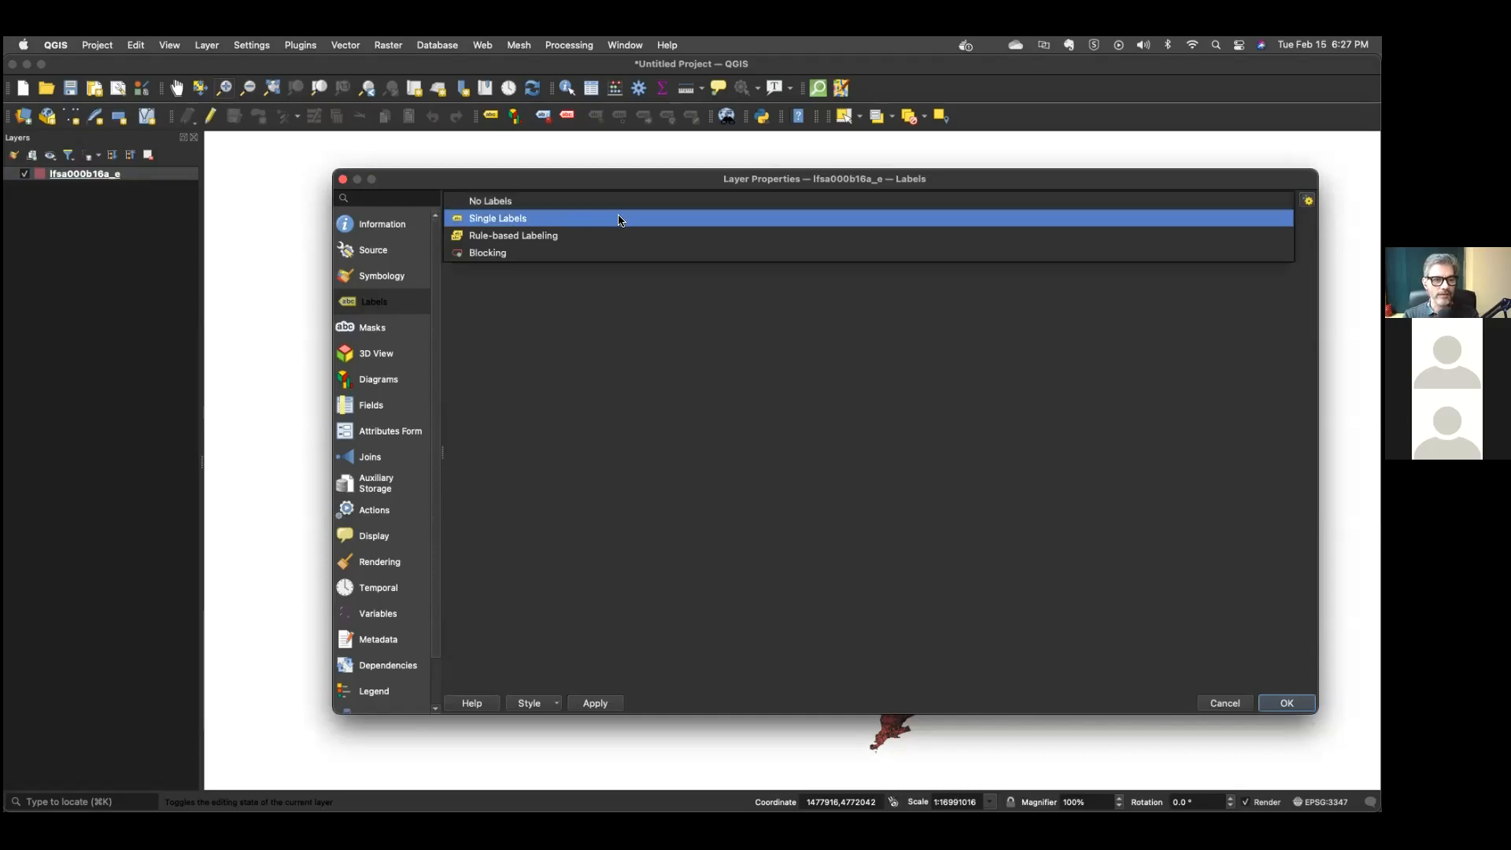
{"action": "left_click", "coordinate": [618, 218]}
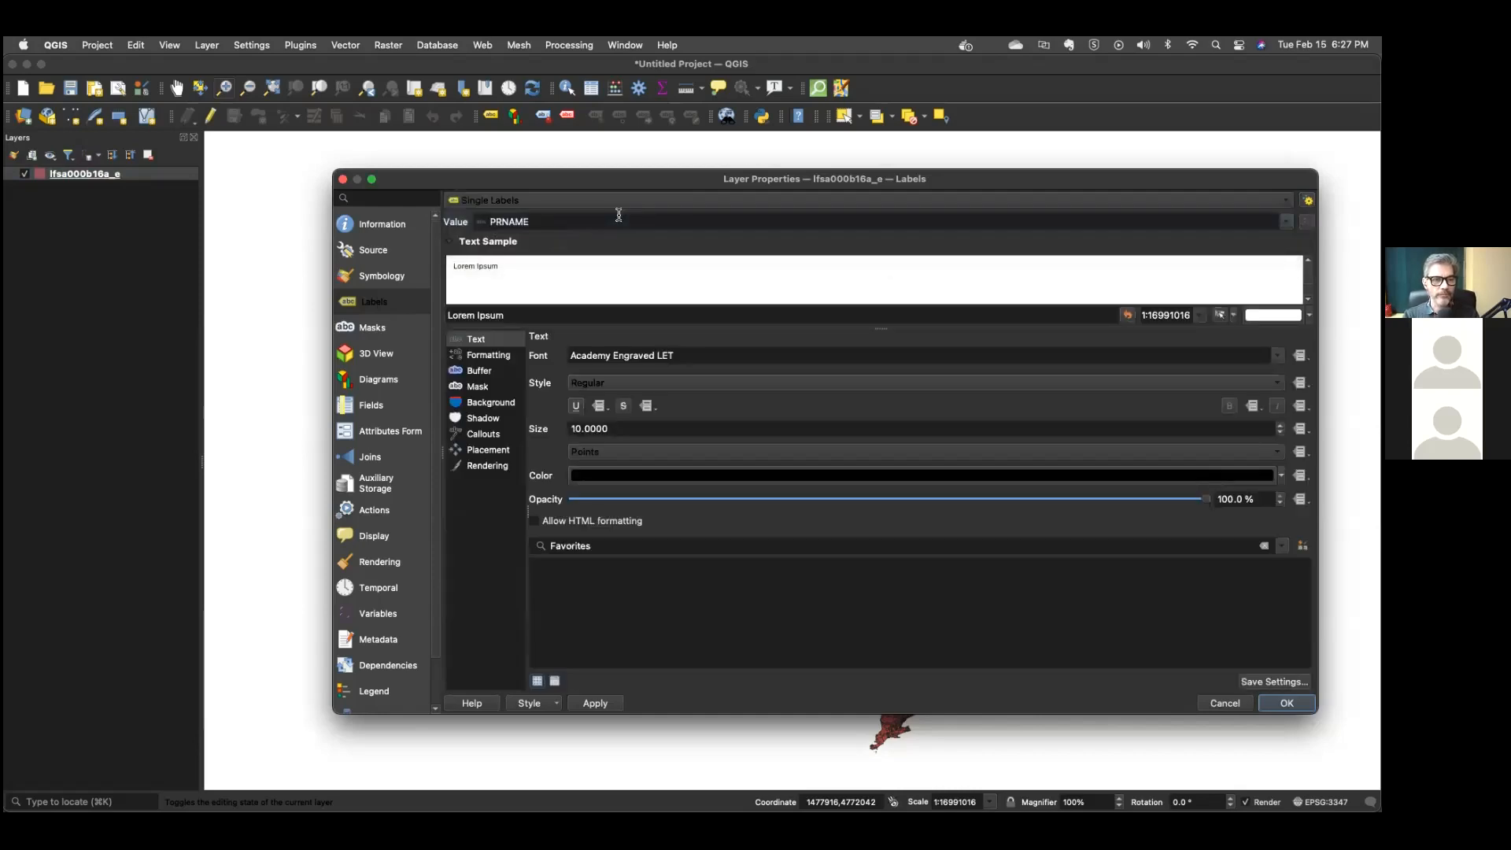
{"action": "left_click", "coordinate": [1286, 222]}
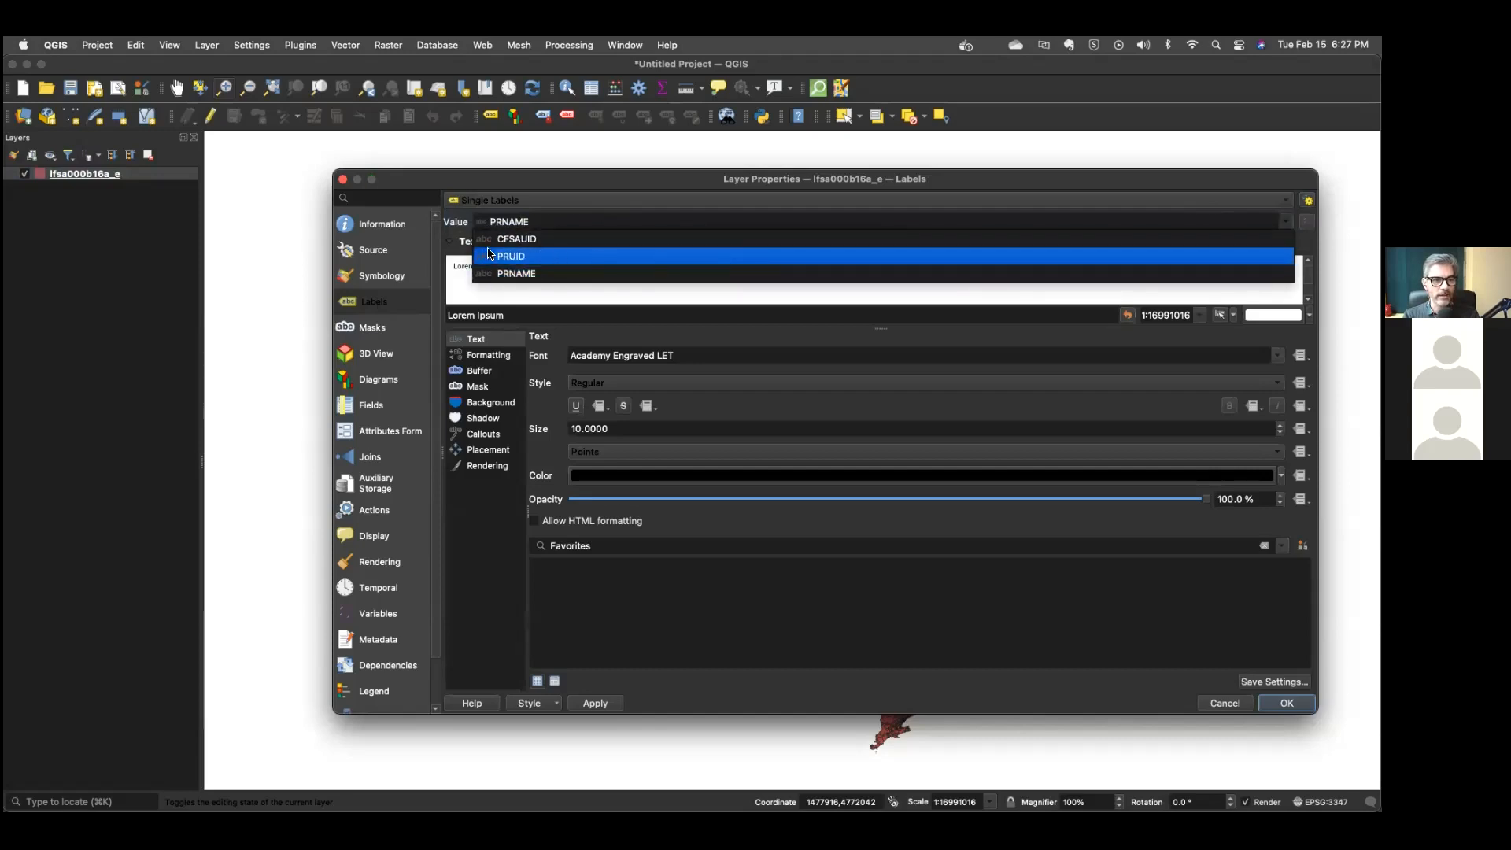
{"action": "left_click", "coordinate": [516, 239]}
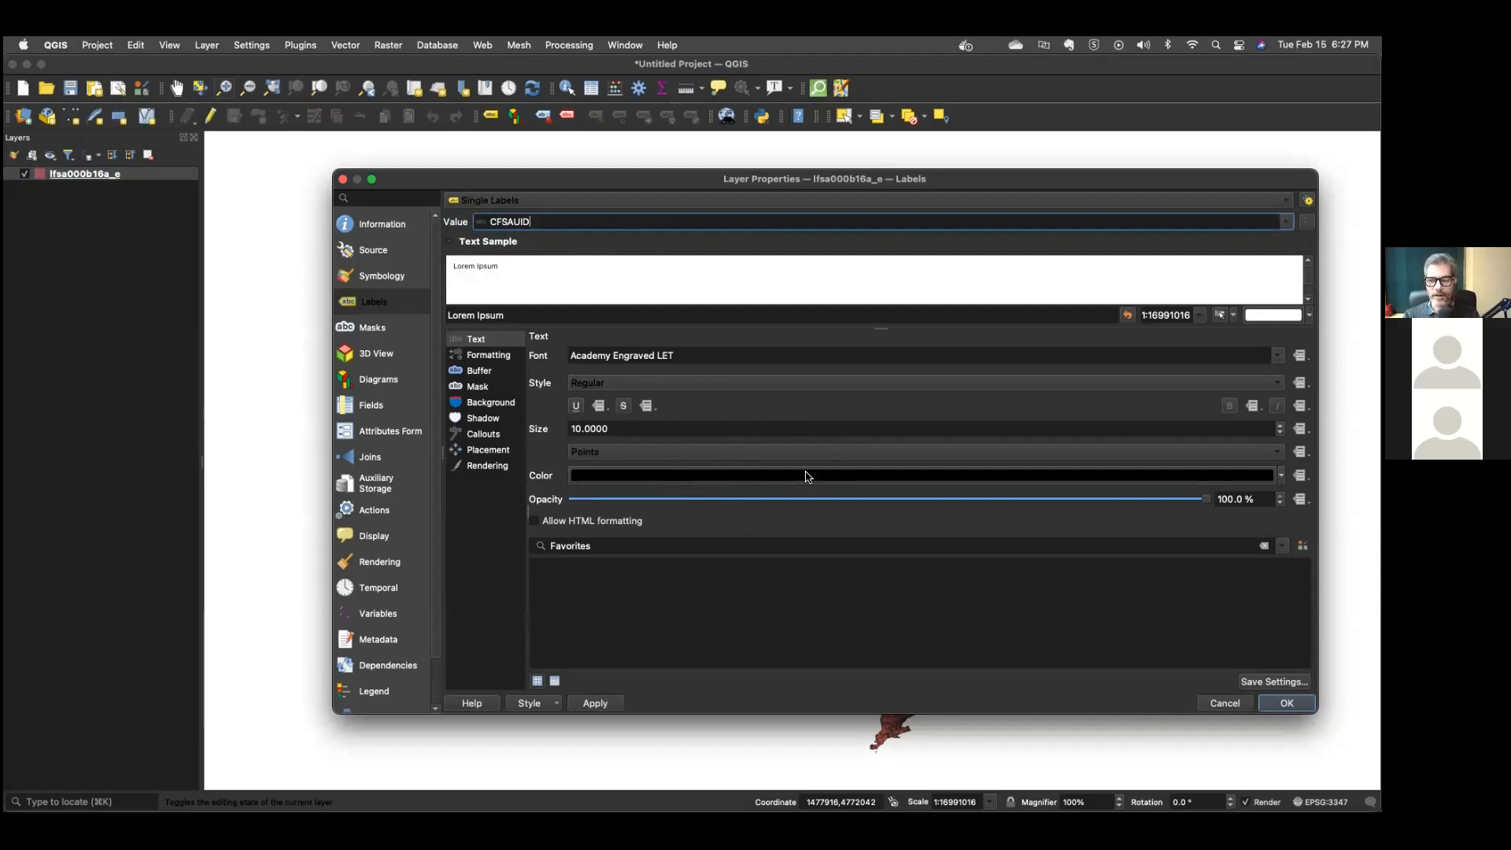
Set the label text size to 12 points and apply the label settings to the layer.
{"action": "left_click_drag", "start_coordinate": [672, 428], "coordinate": [561, 429]}
{"action": "type", "text": "12"}
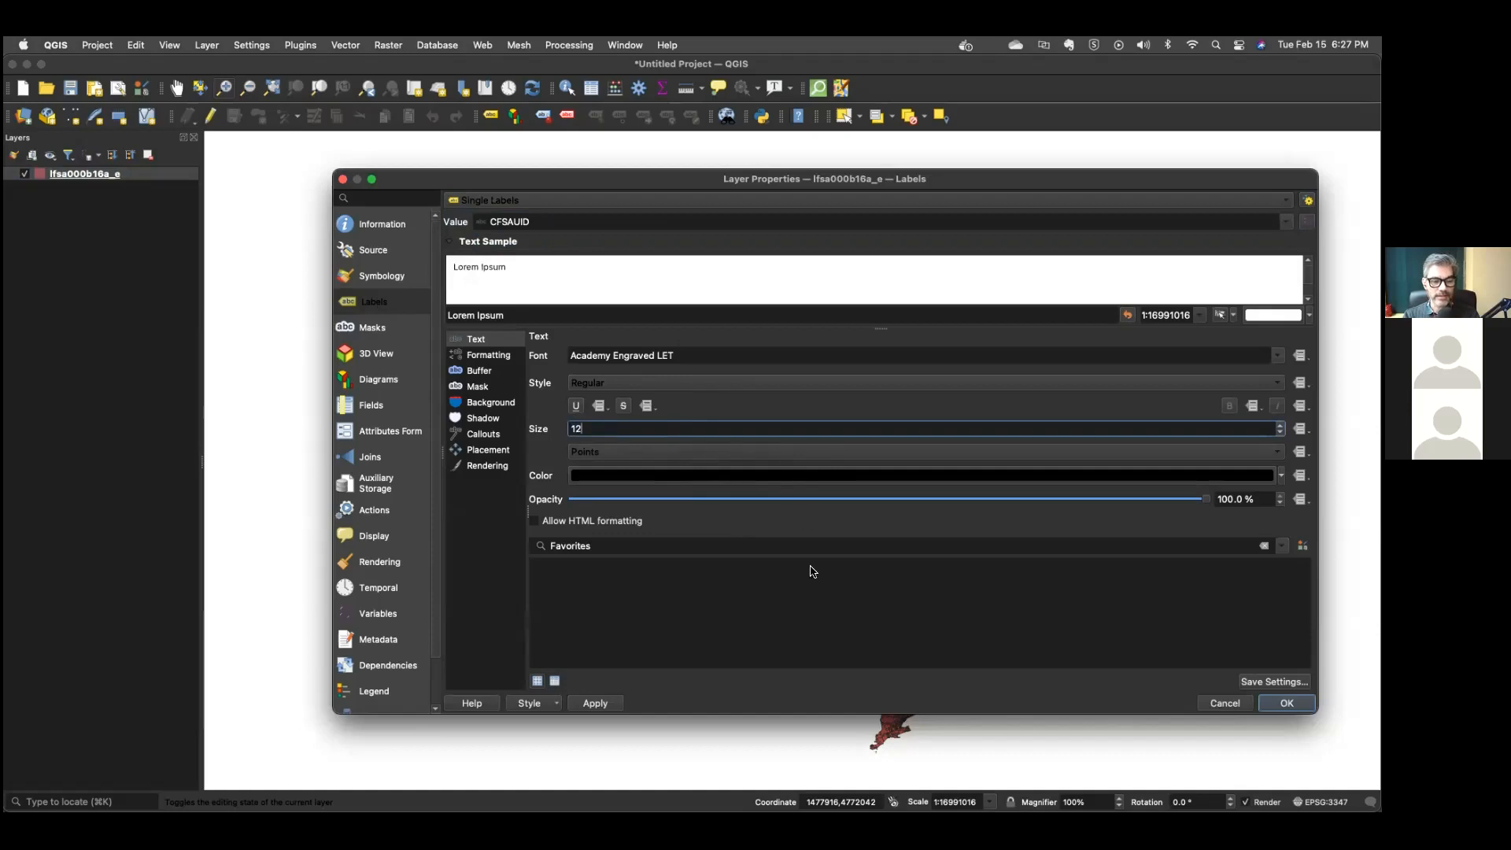
{"action": "left_click", "coordinate": [1286, 702]}
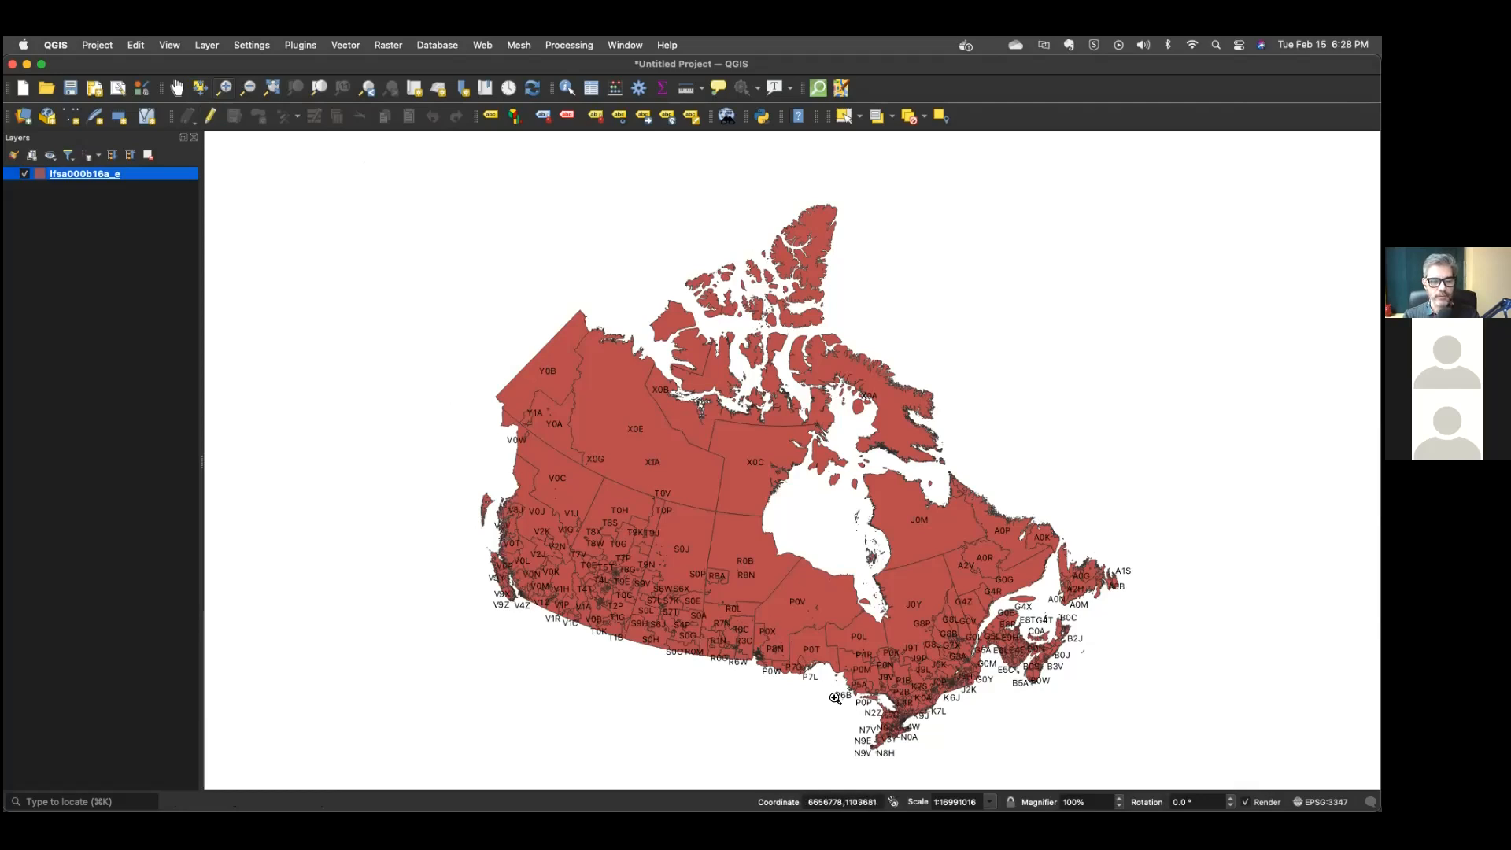
Zoom in on the southwestern tip of Ontario to examine the labelled forward sortation areas around N9V and N8H.
{"action": "left_click_drag", "start_coordinate": [841, 723], "coordinate": [913, 754]}
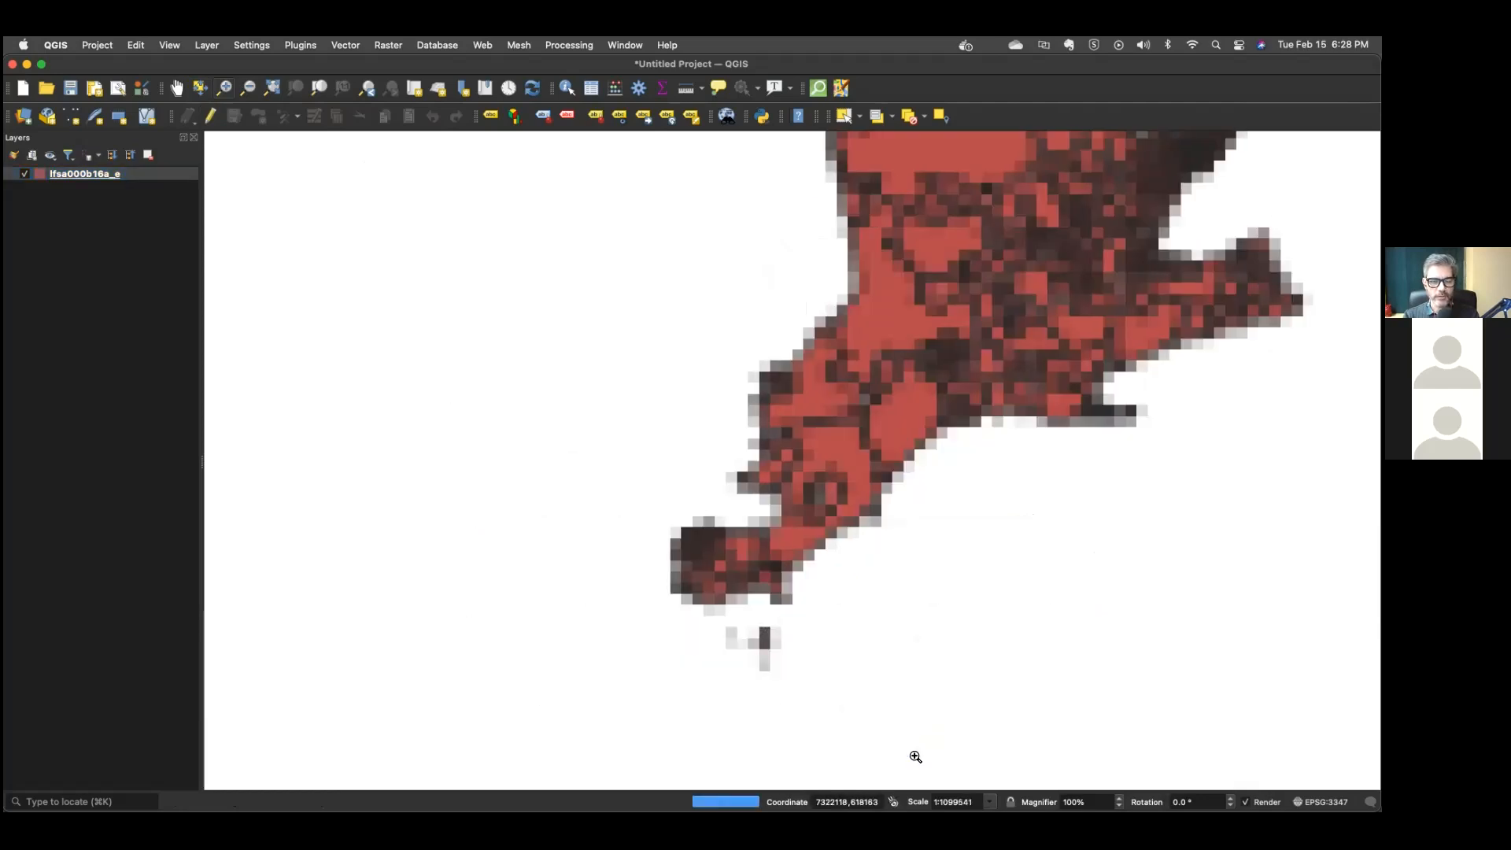
{"action": "left_click_drag", "start_coordinate": [595, 428], "coordinate": [891, 677]}
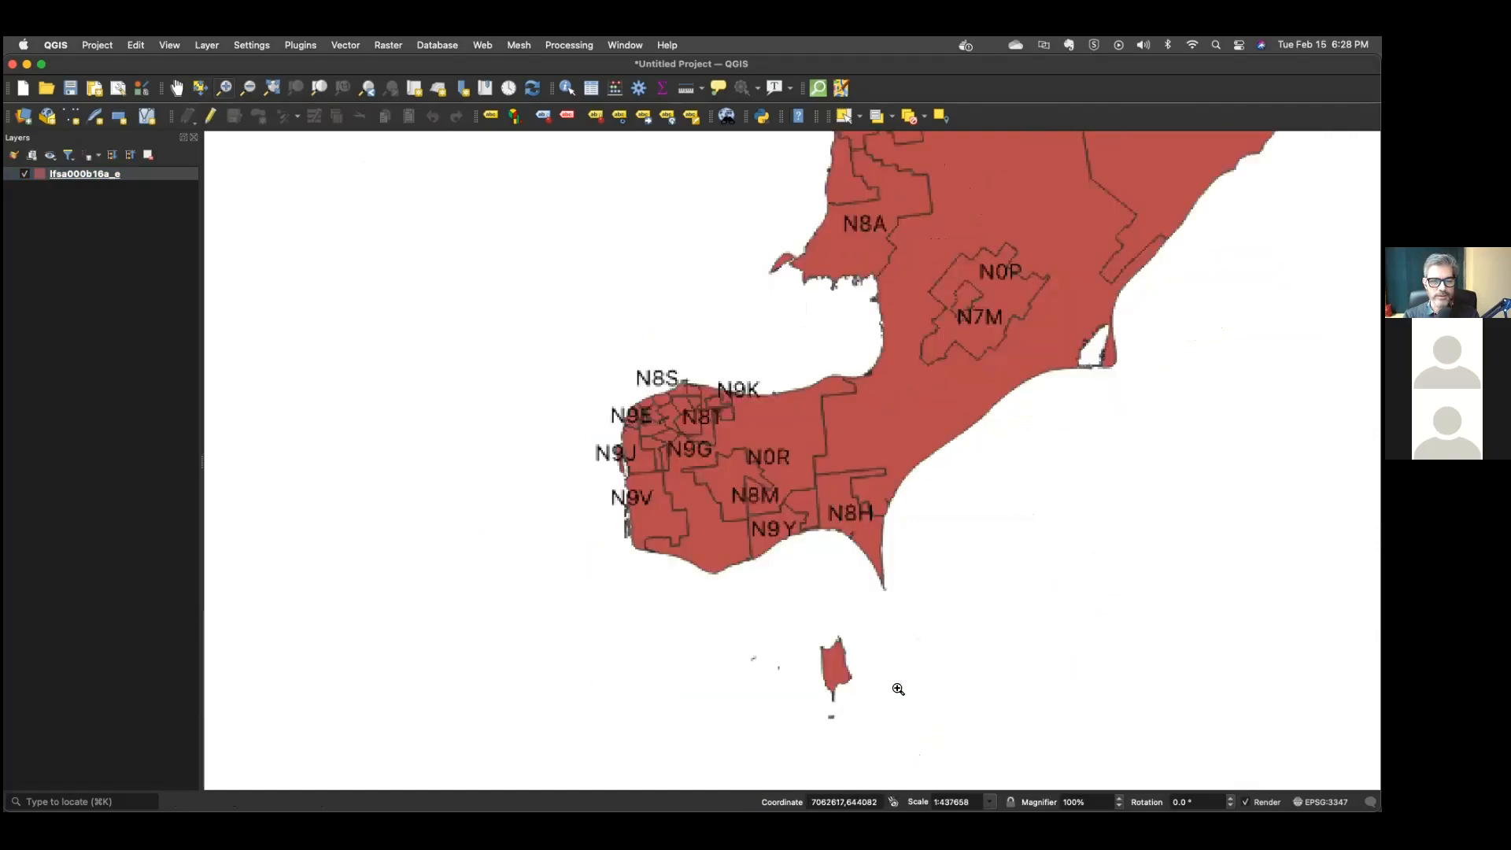
{"action": "left_click_drag", "start_coordinate": [555, 306], "coordinate": [1027, 701]}
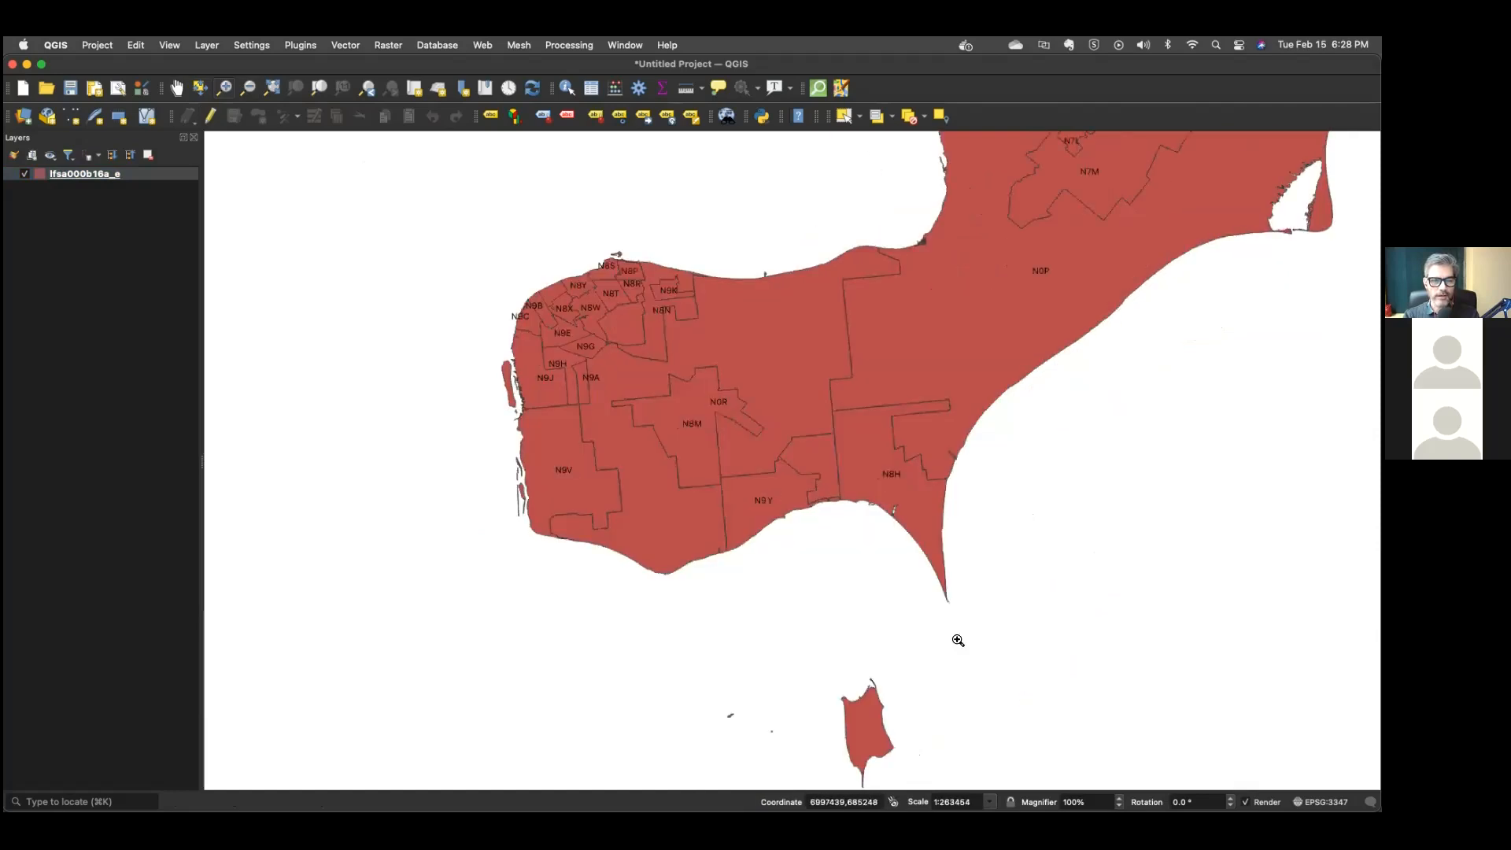
{"action": "left_click_drag", "start_coordinate": [417, 174], "coordinate": [1191, 705]}
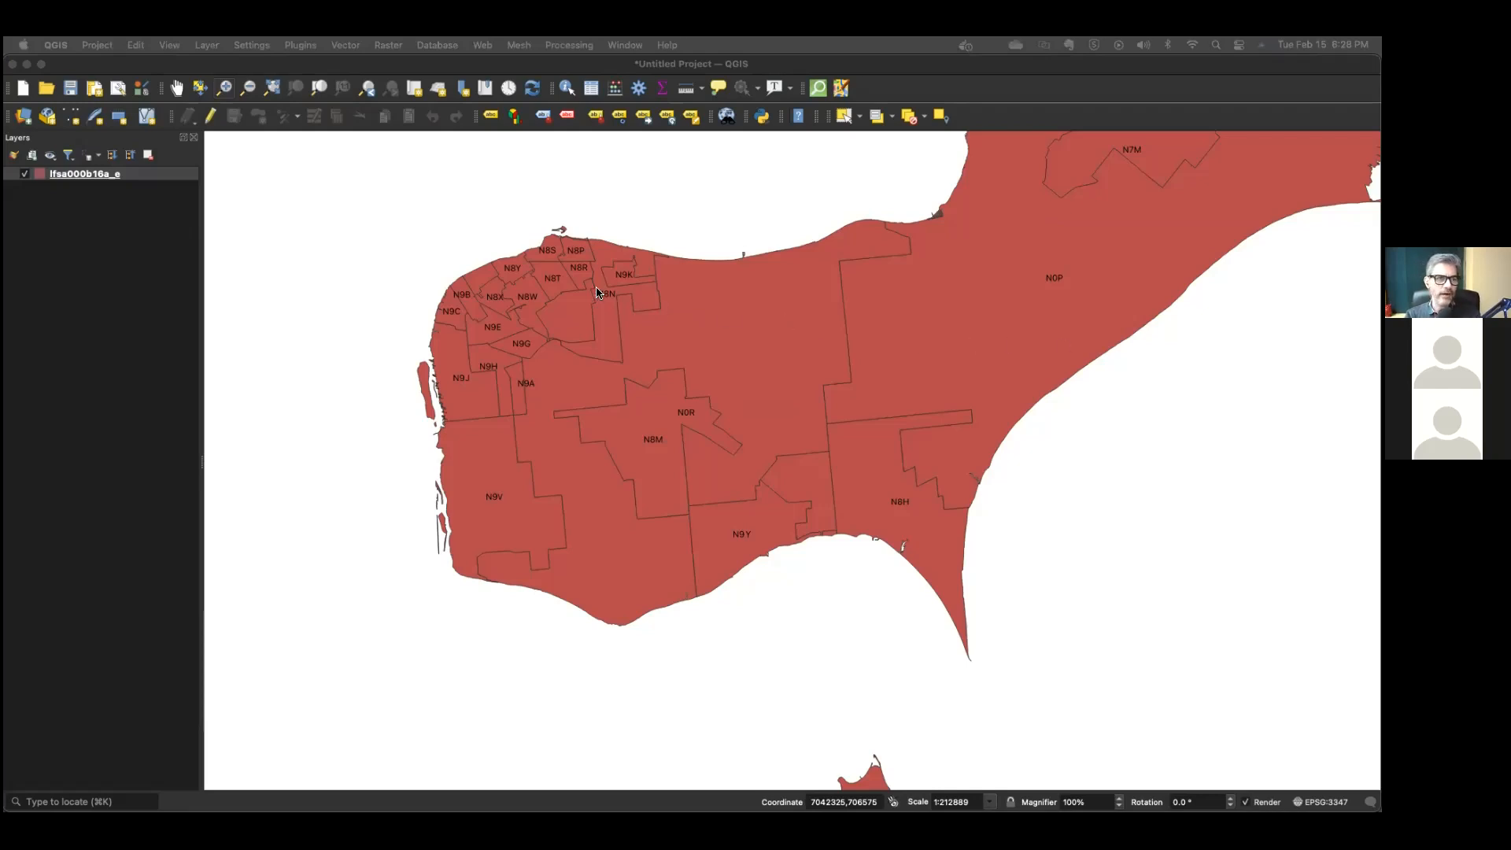
Start a new delimited text layer and choose cerb.csv from the QGIS For Hackforge folder on the Desktop as its source.
{"action": "left_click", "coordinate": [202, 46]}
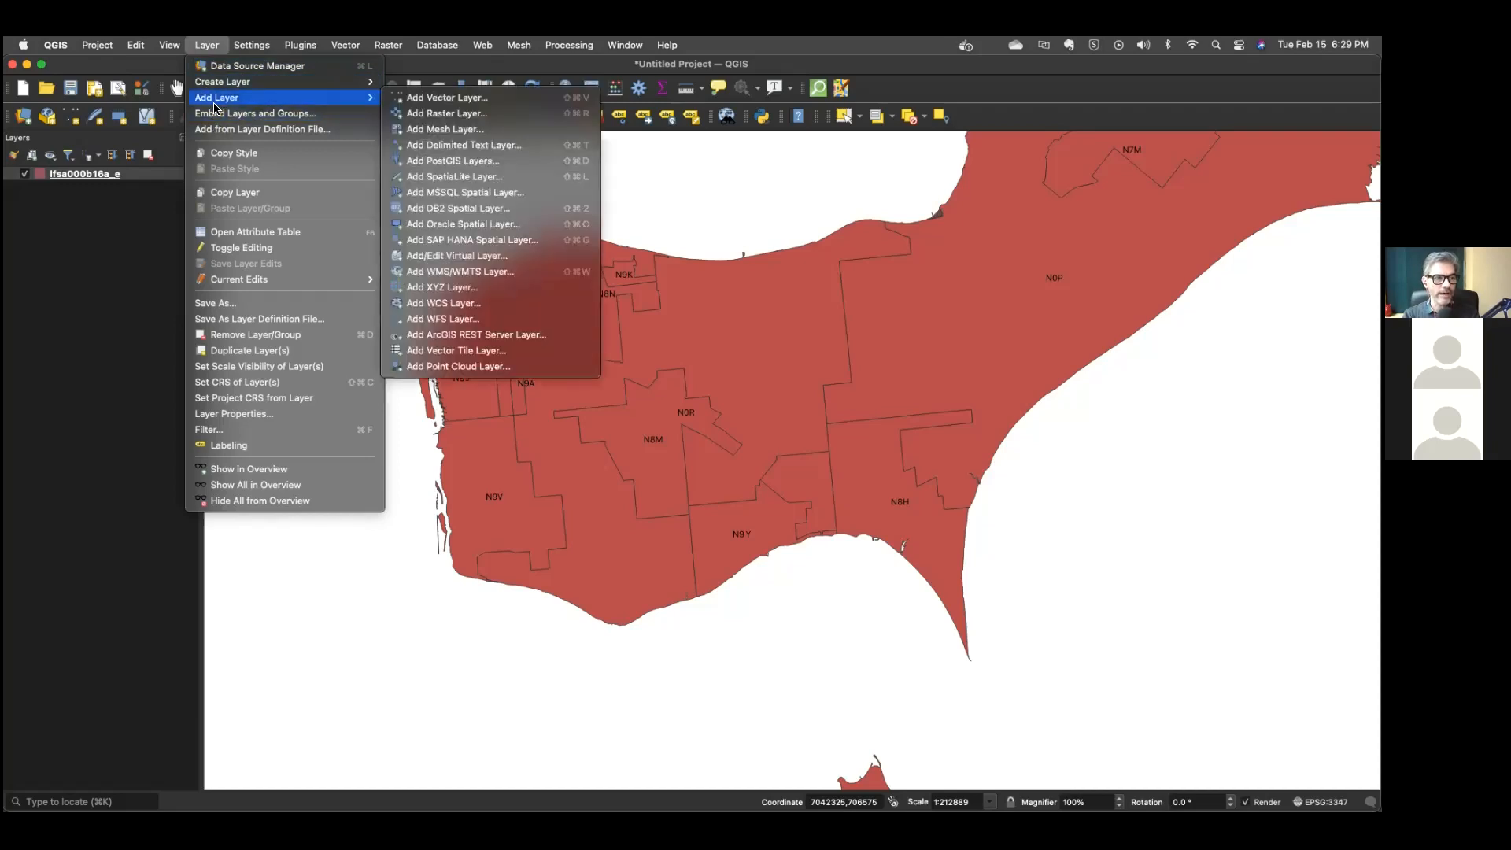
{"action": "left_click", "coordinate": [216, 101]}
{"action": "left_click", "coordinate": [208, 45]}
{"action": "mouse_move", "coordinate": [209, 85]}
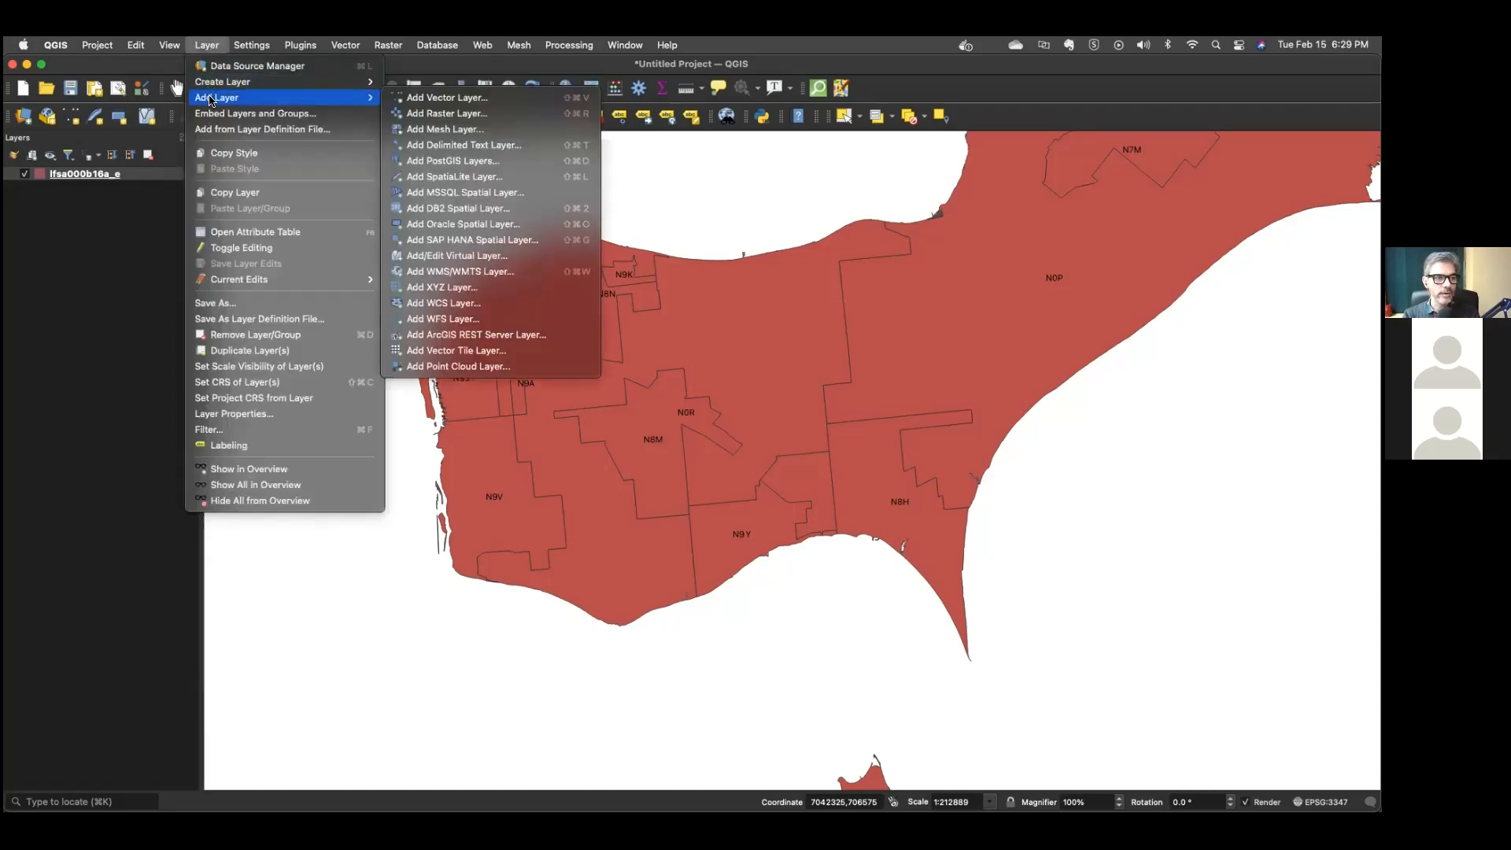
{"action": "left_click", "coordinate": [445, 147]}
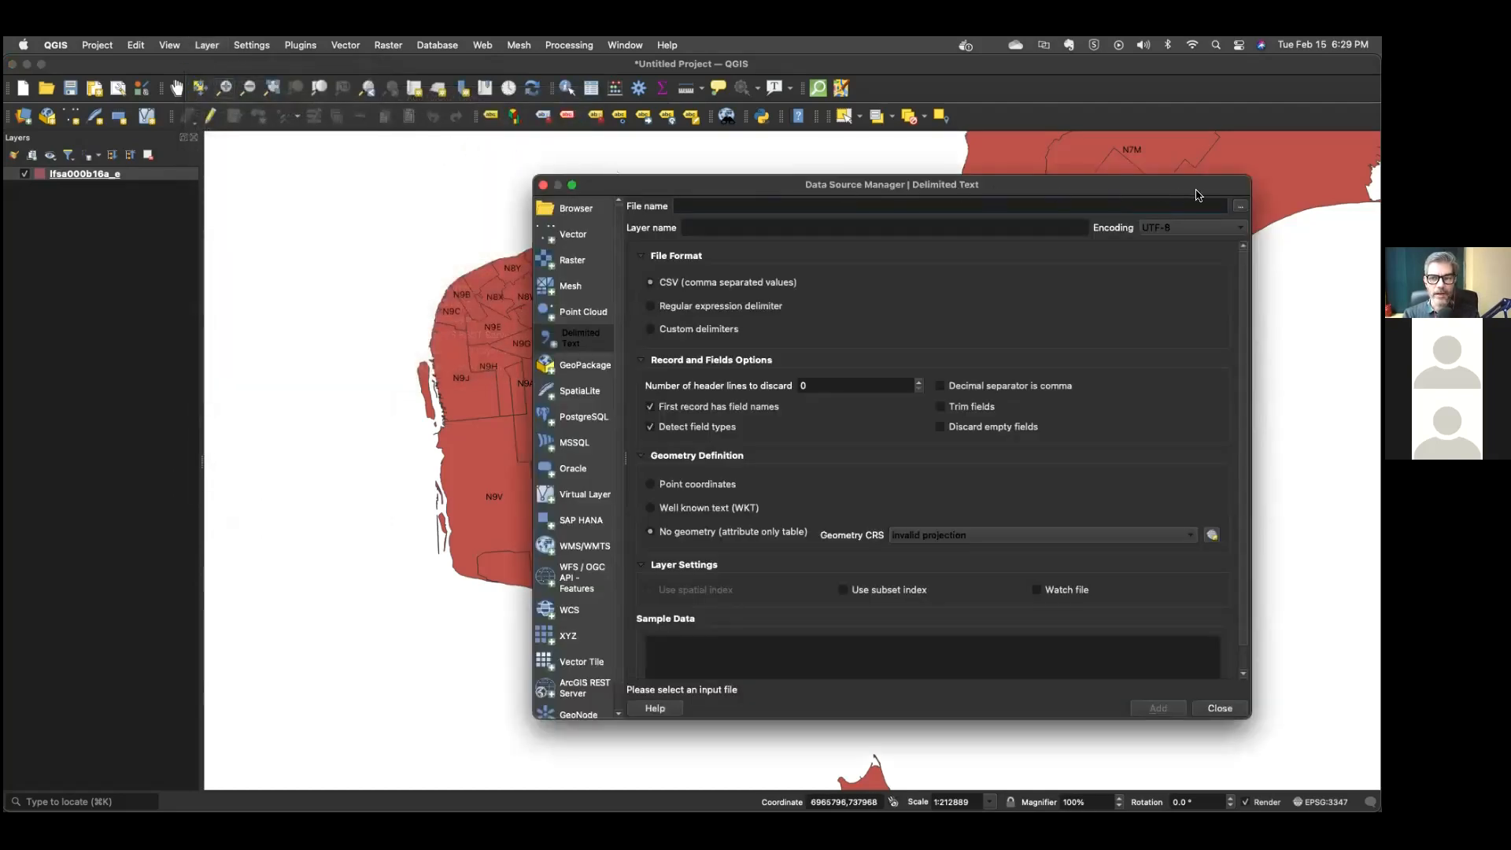
{"action": "left_click", "coordinate": [1240, 206]}
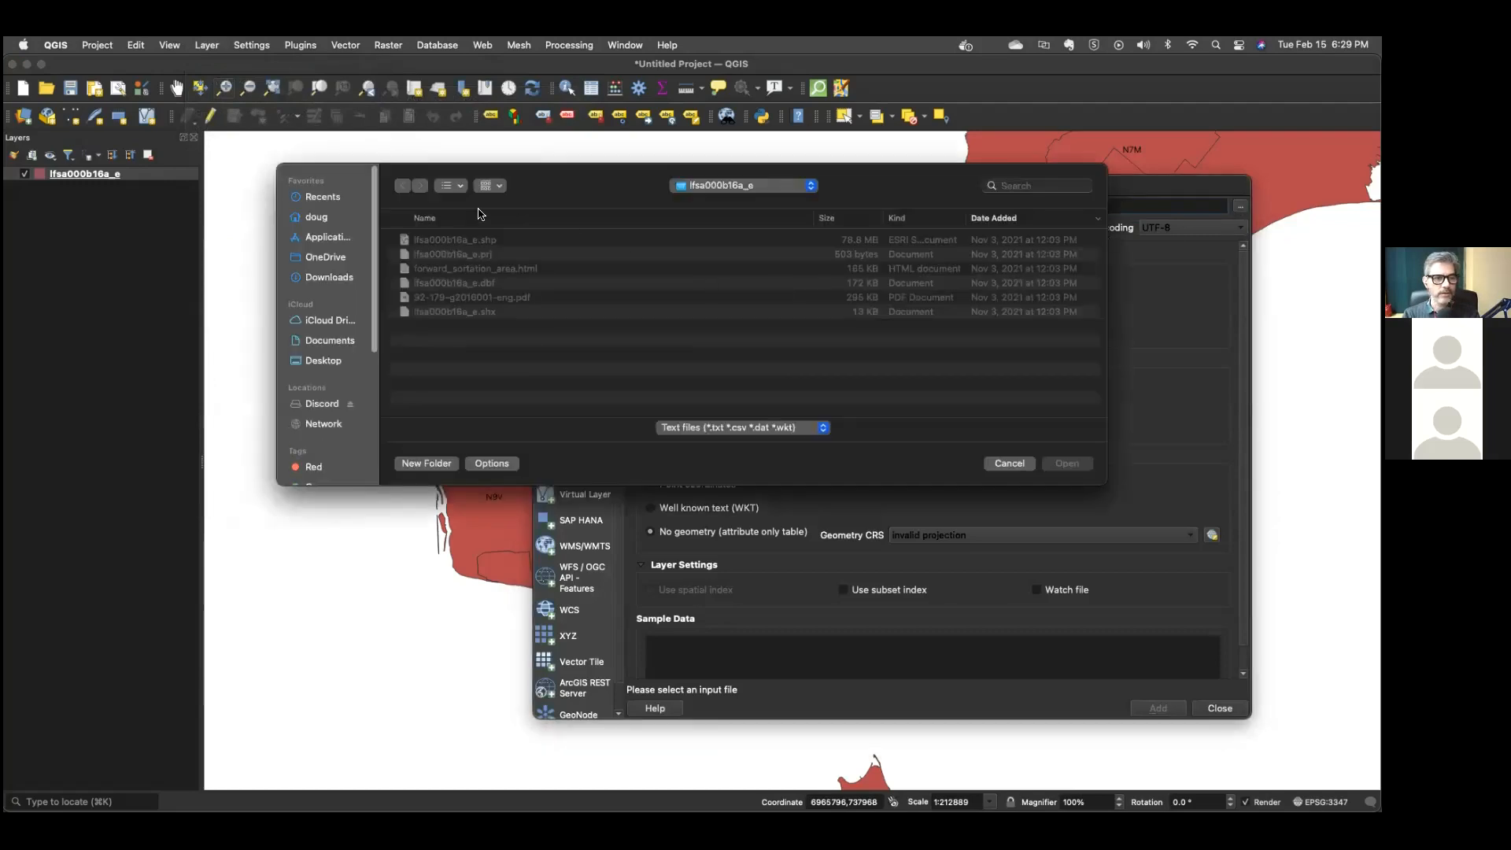
{"action": "left_click", "coordinate": [324, 360]}
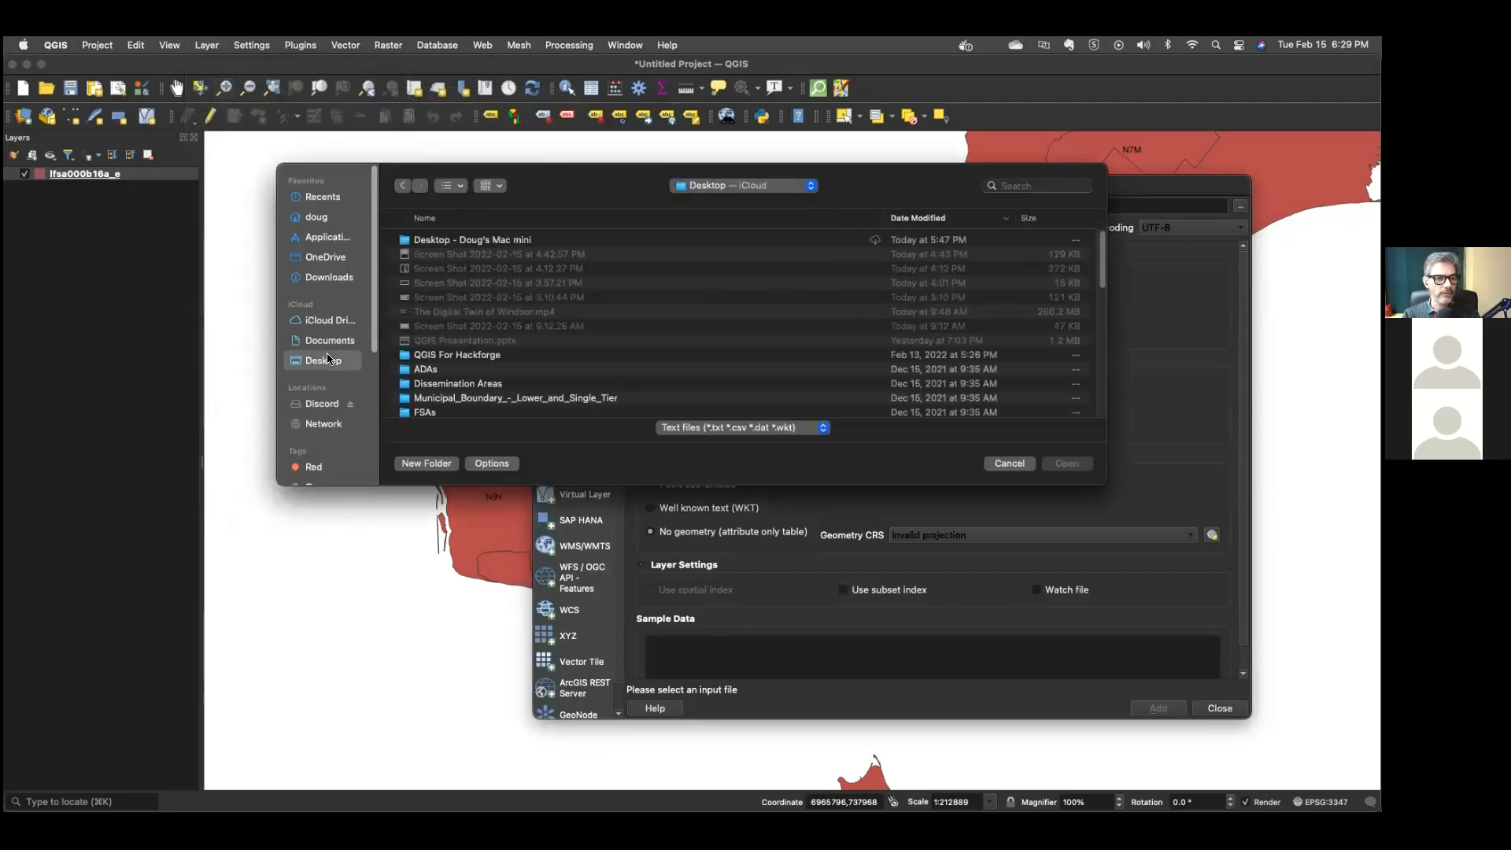
{"action": "double_click", "coordinate": [488, 355]}
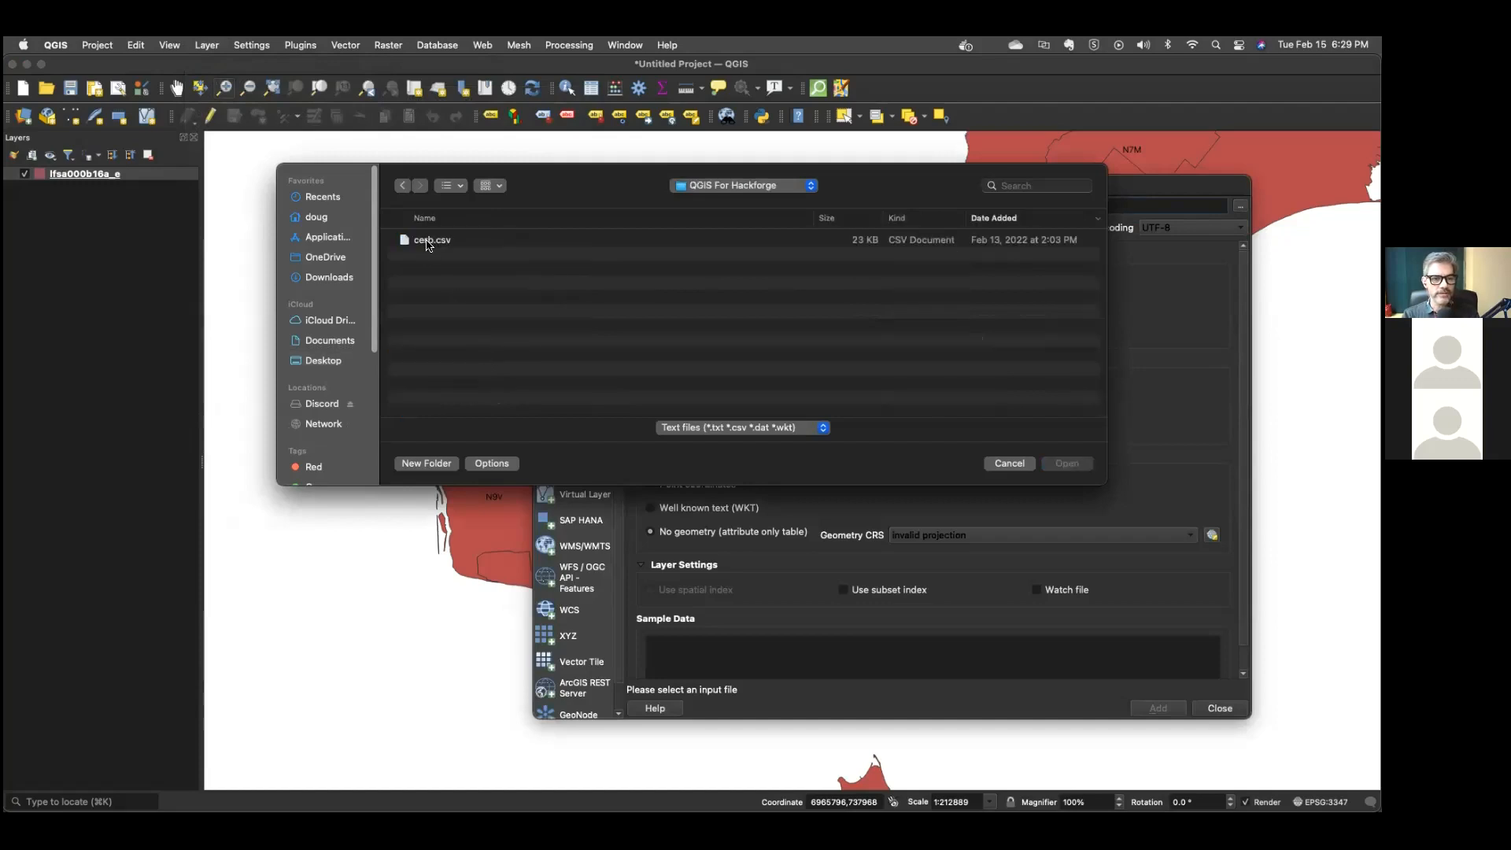
{"action": "left_click", "coordinate": [427, 244]}
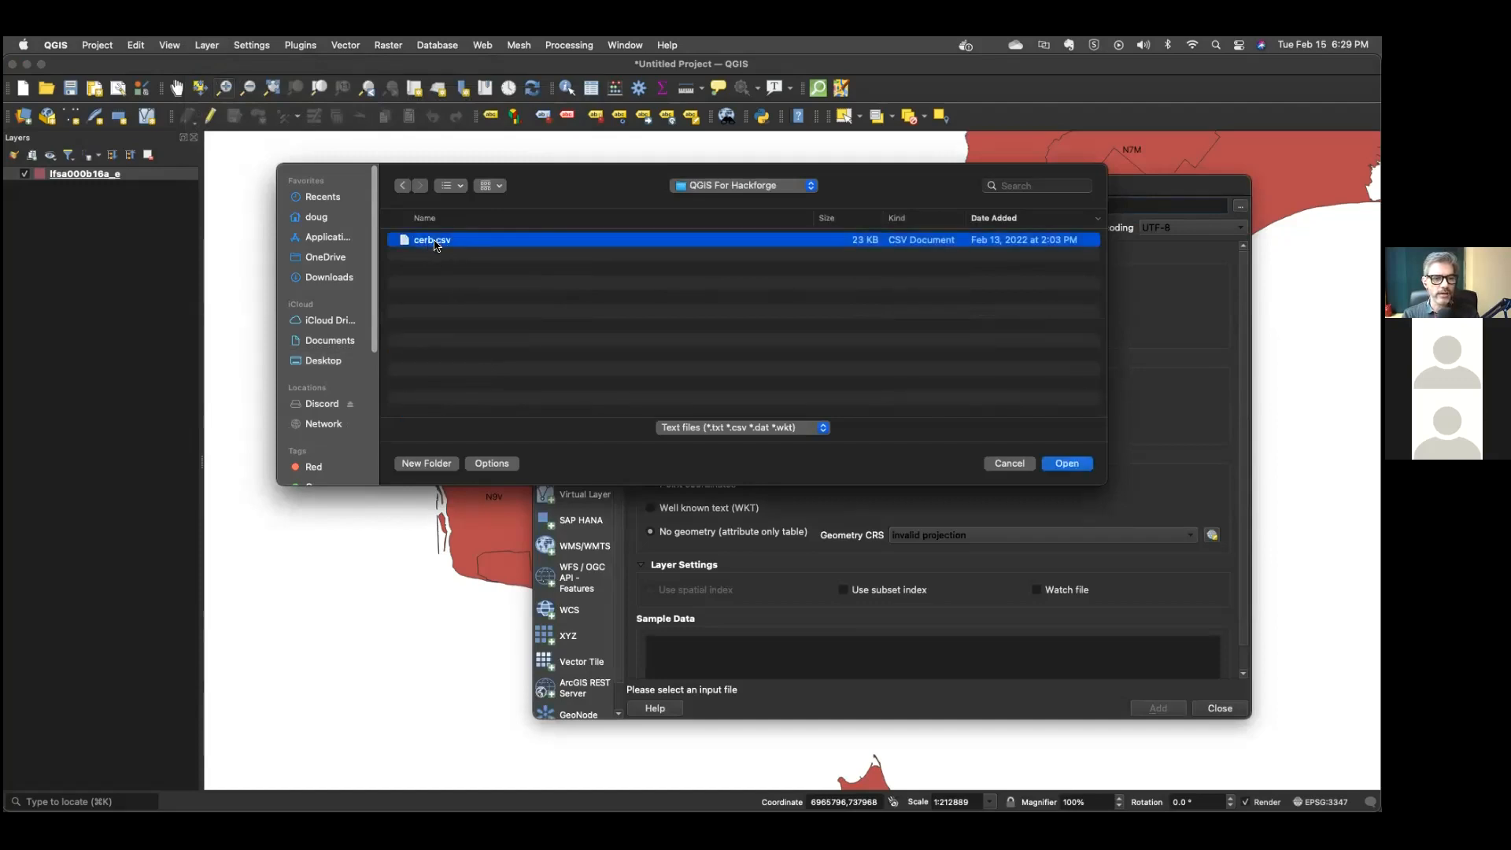
{"action": "double_click", "coordinate": [436, 246]}
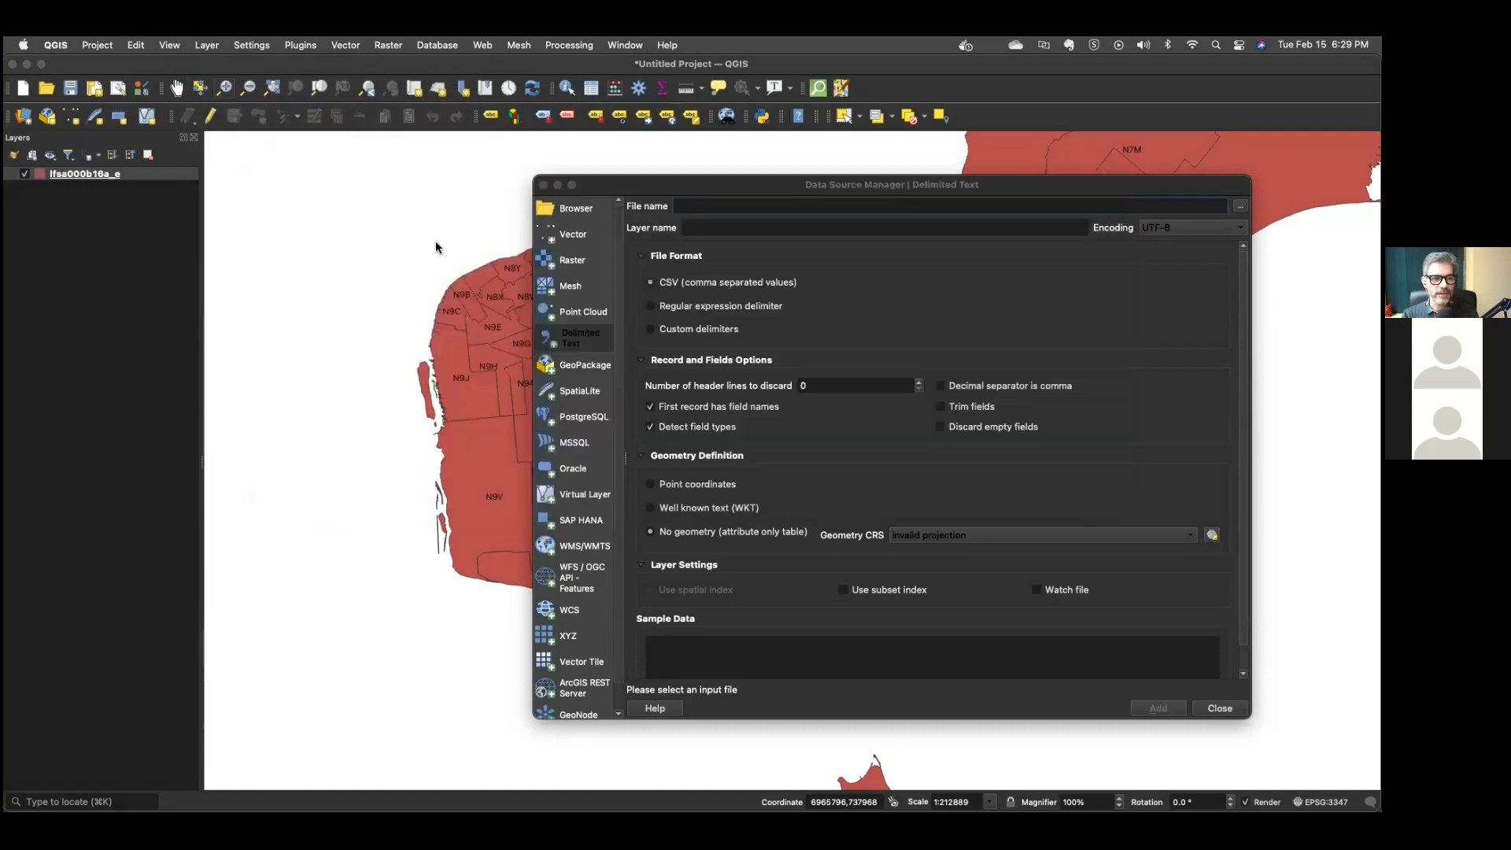
Check the sample data of cerb.csv and add it to the project as a comma-separated table without geometry.
{"action": "left_click_drag", "start_coordinate": [703, 189], "coordinate": [617, 173]}
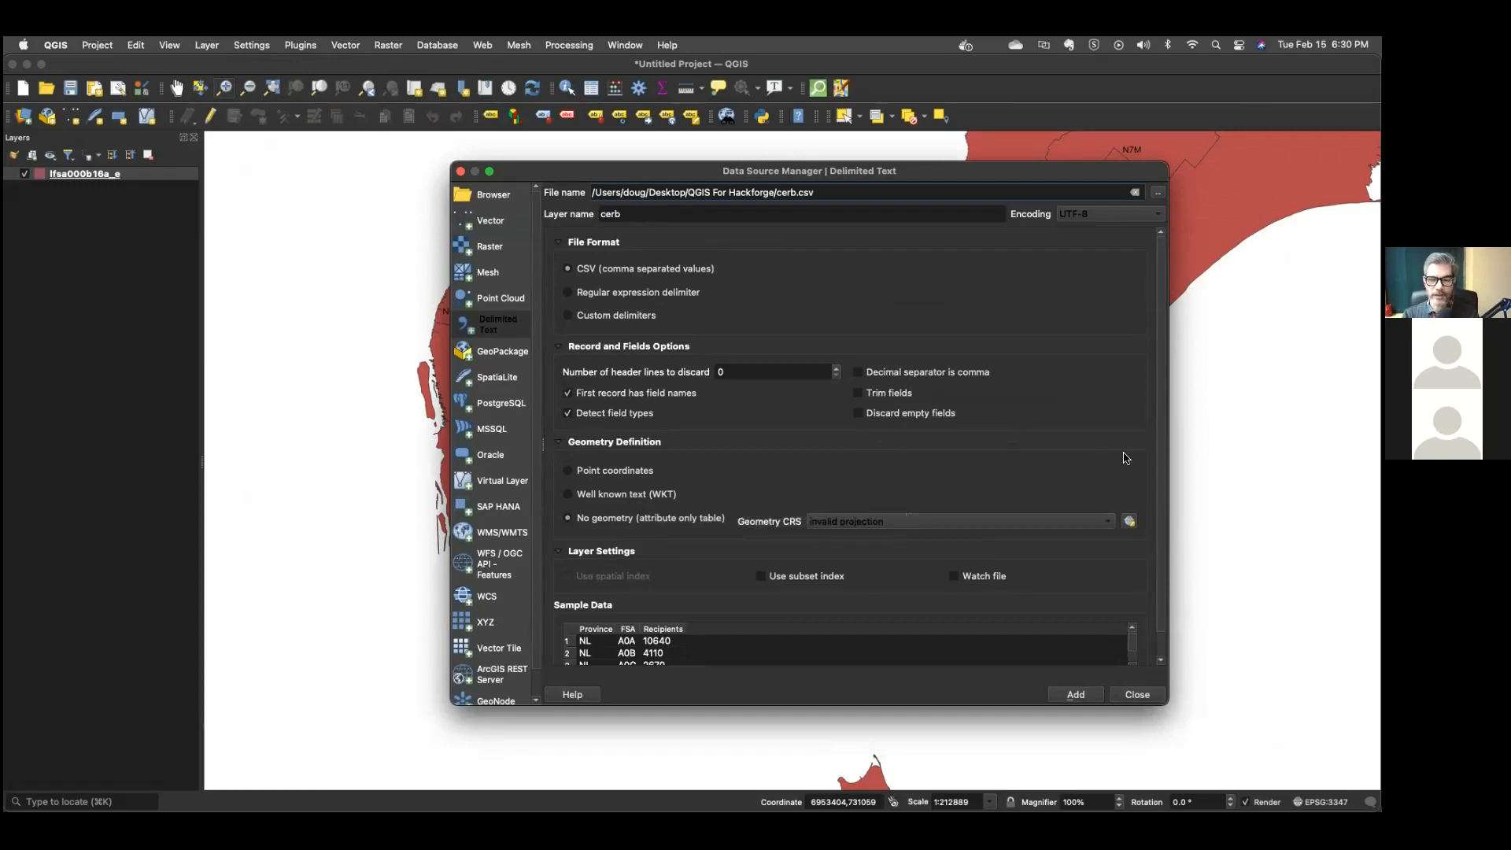
{"action": "scroll", "coordinate": [1125, 458], "scroll_direction": "down", "scroll_amount": 1}
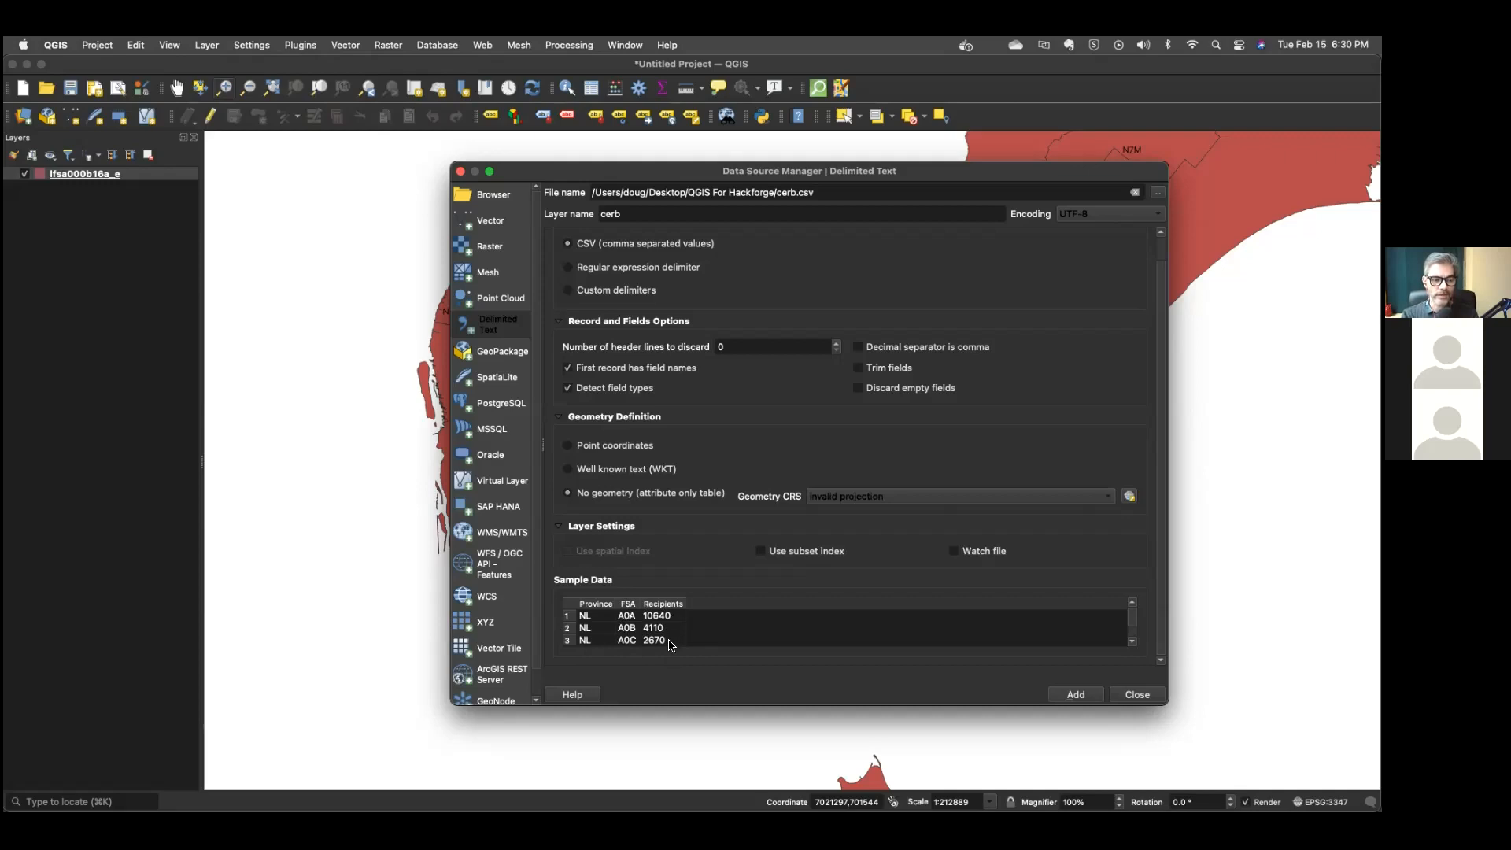
{"action": "left_click", "coordinate": [1064, 696]}
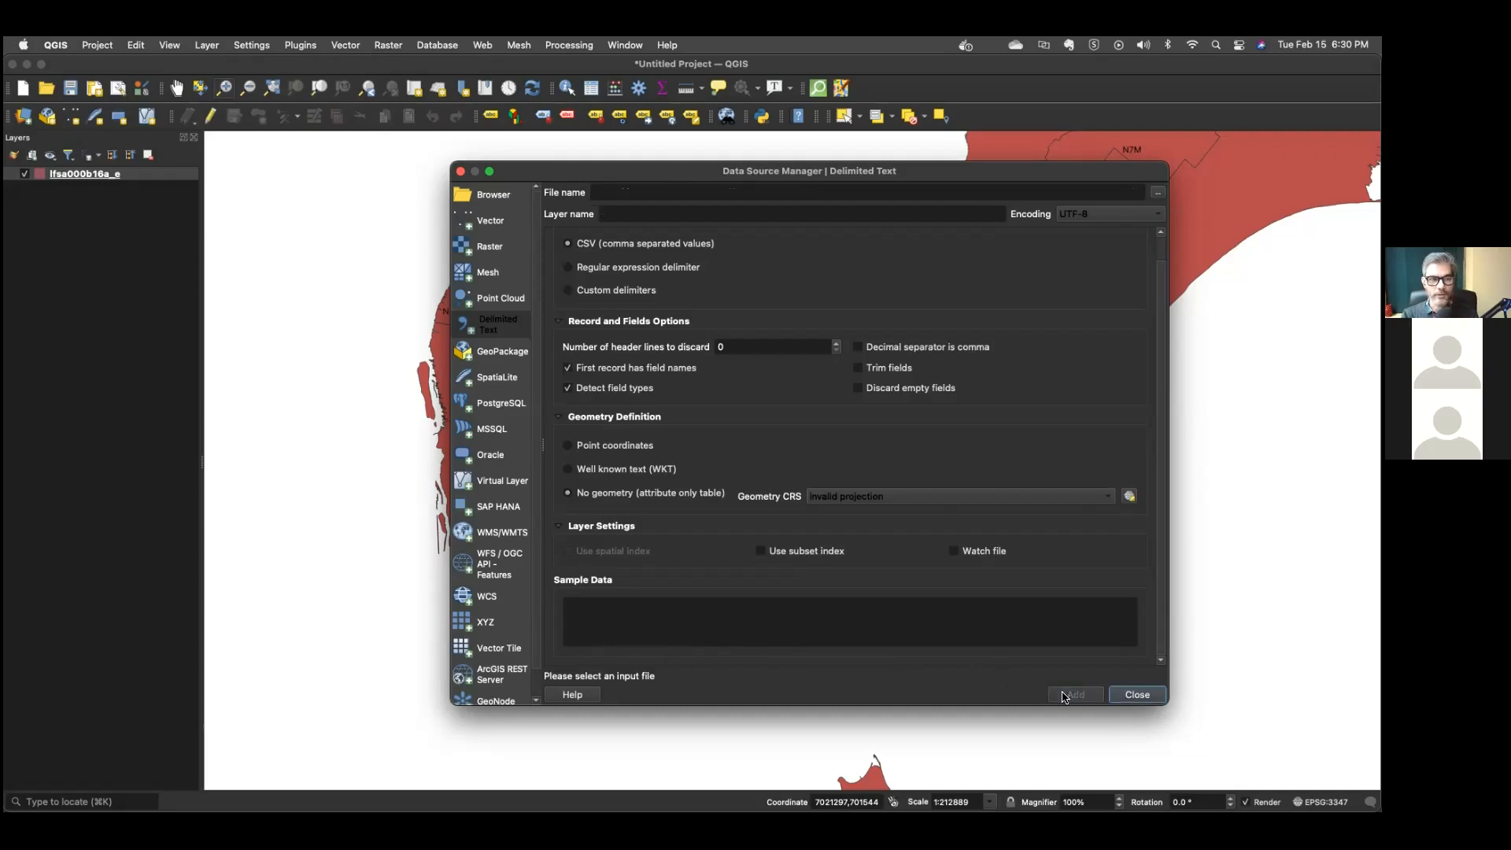
Close the data source manager and examine the Province, FSA and Recipients columns in the cerb attribute table.
{"action": "left_click", "coordinate": [1127, 696]}
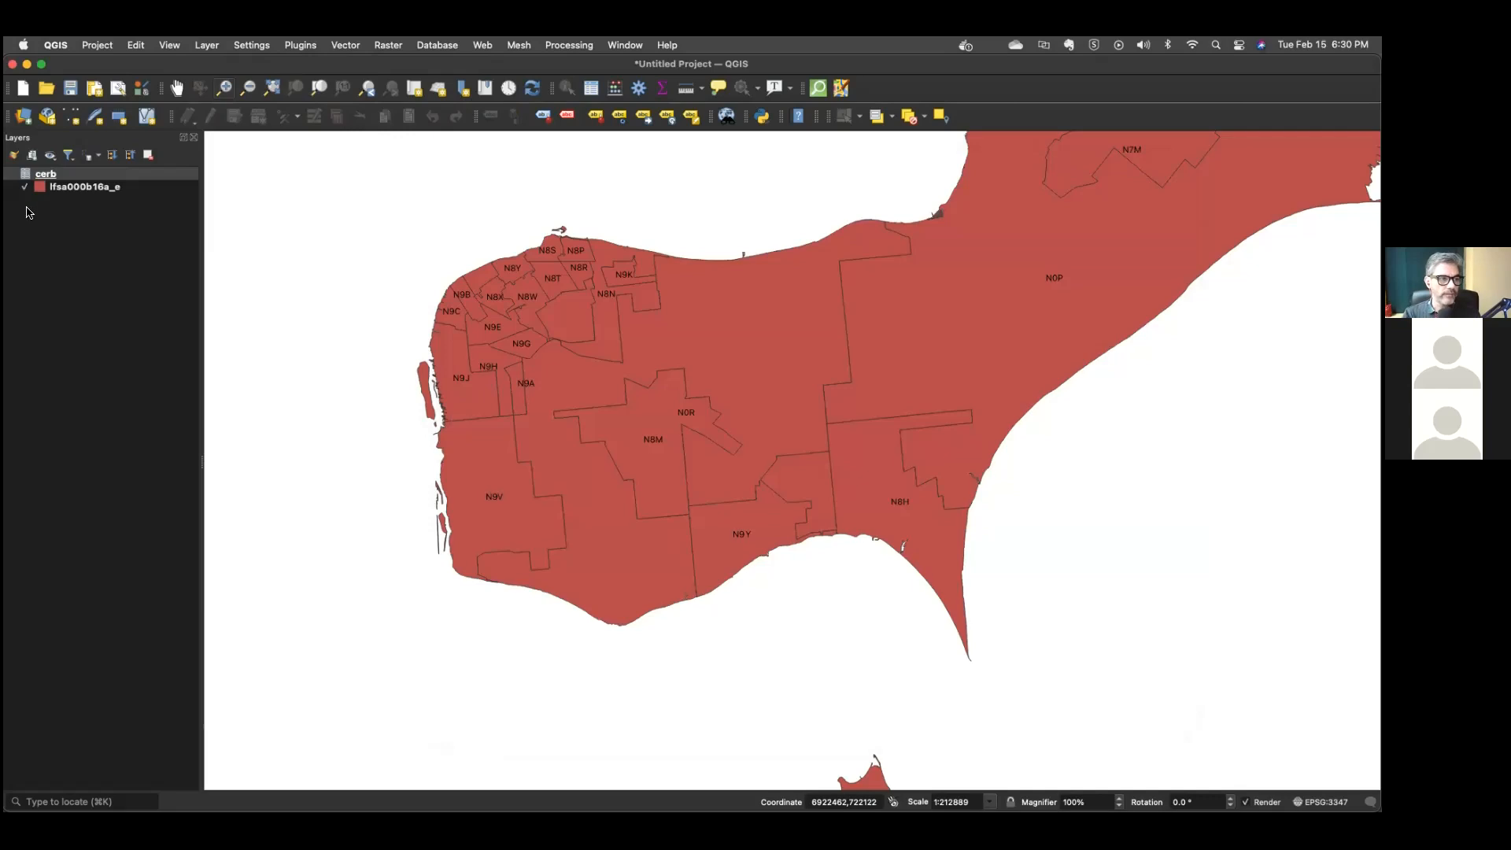
{"action": "right_click", "coordinate": [43, 182]}
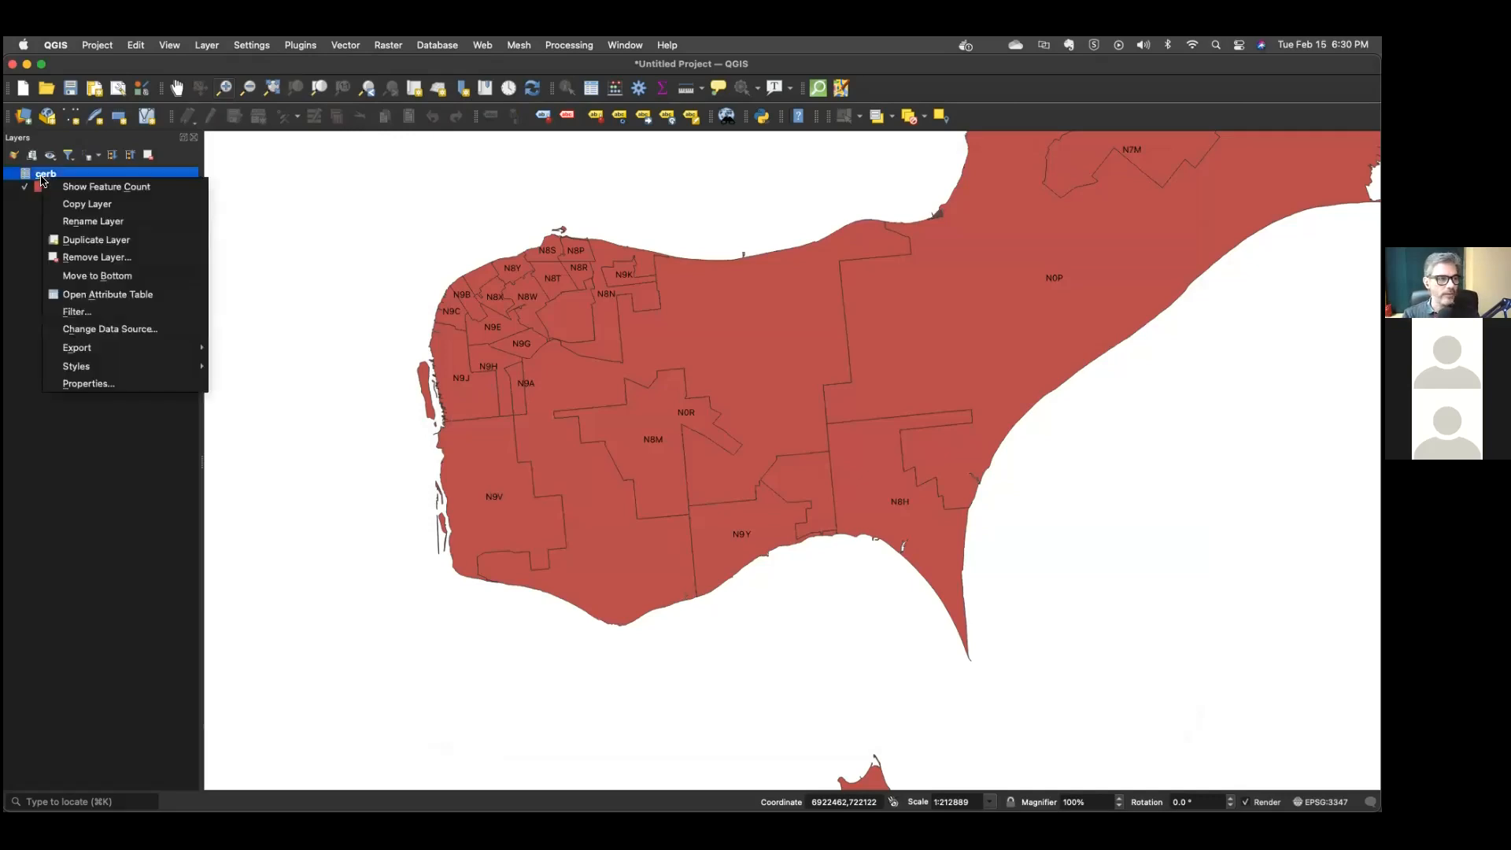
{"action": "left_click", "coordinate": [81, 294]}
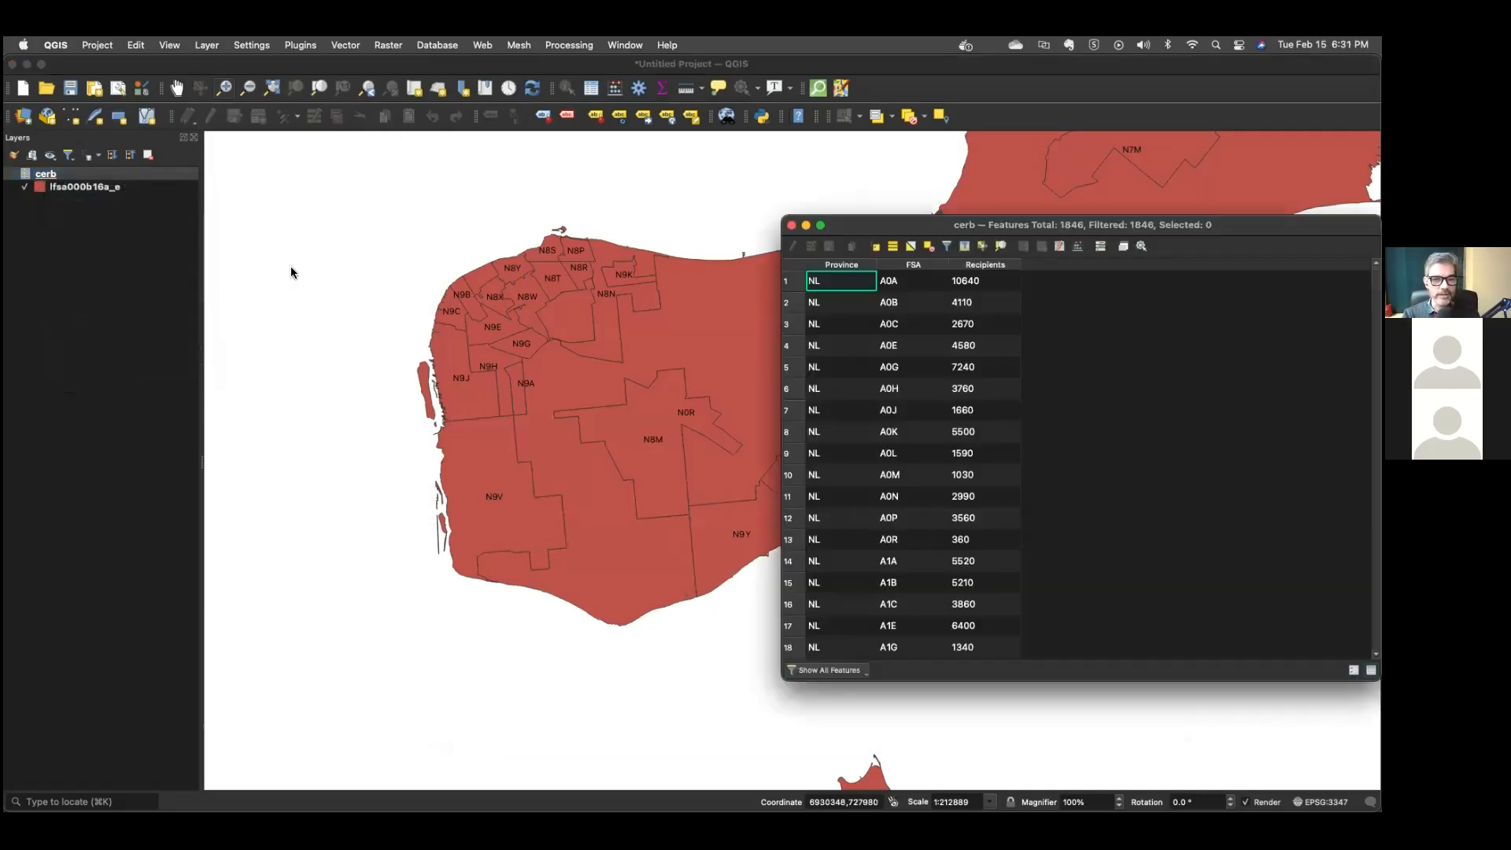
{"action": "left_click_drag", "start_coordinate": [863, 229], "coordinate": [764, 231]}
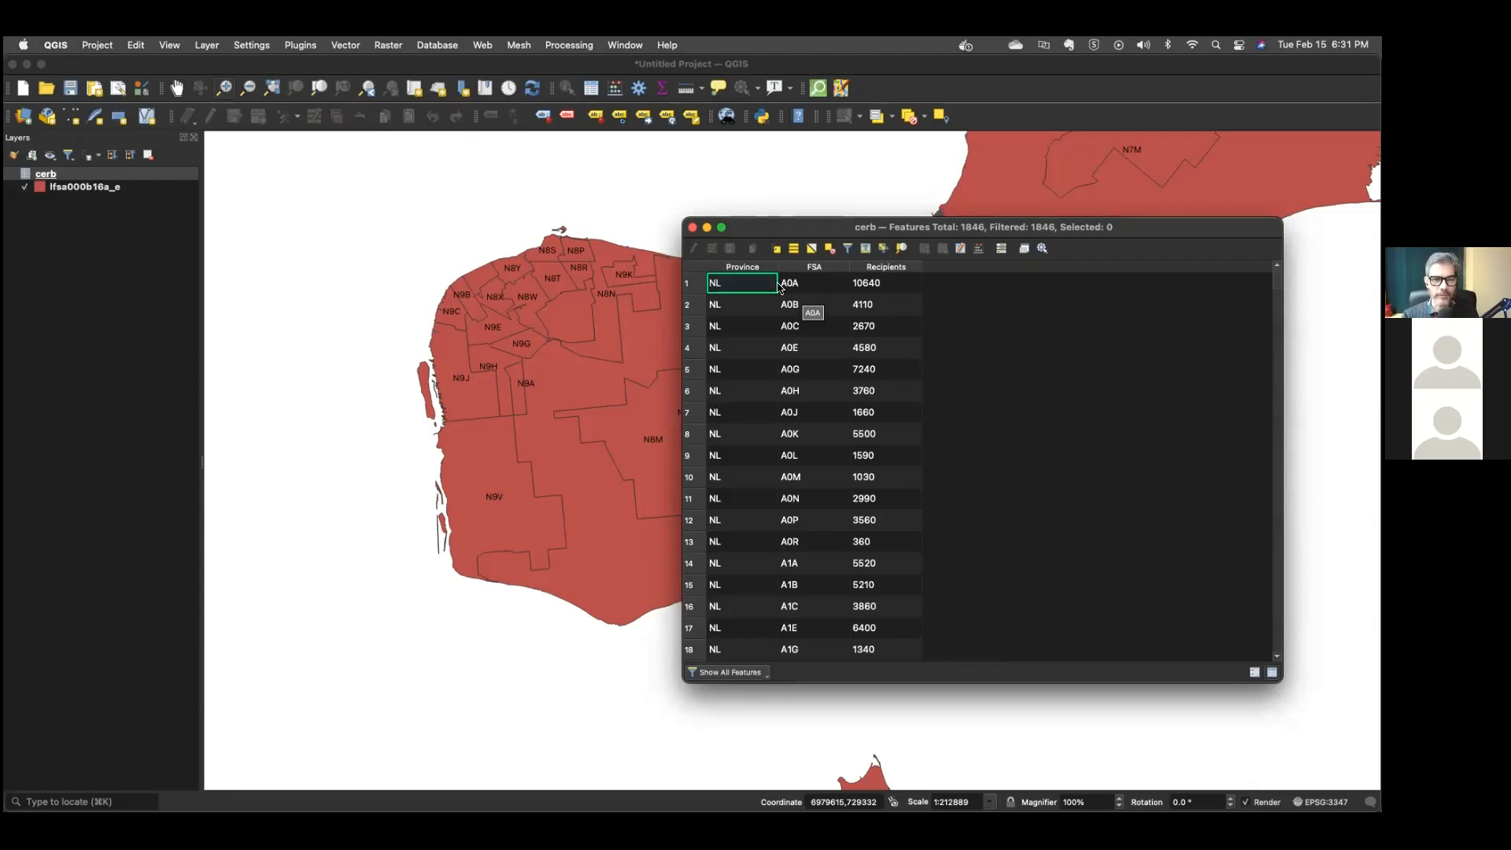
{"action": "left_click", "coordinate": [752, 325]}
{"action": "left_click", "coordinate": [750, 293]}
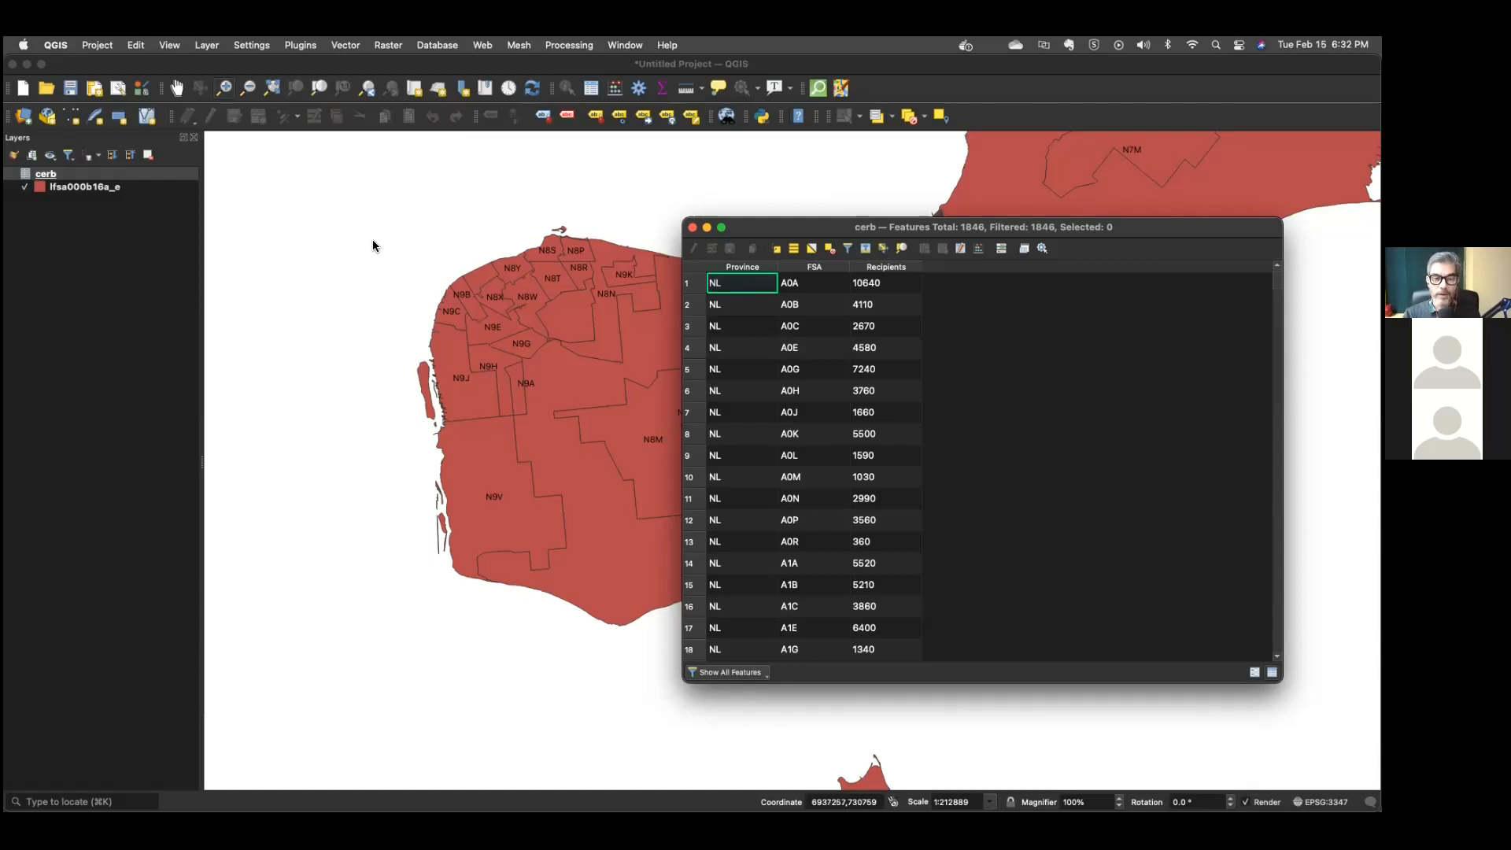
{"action": "left_click", "coordinate": [787, 286]}
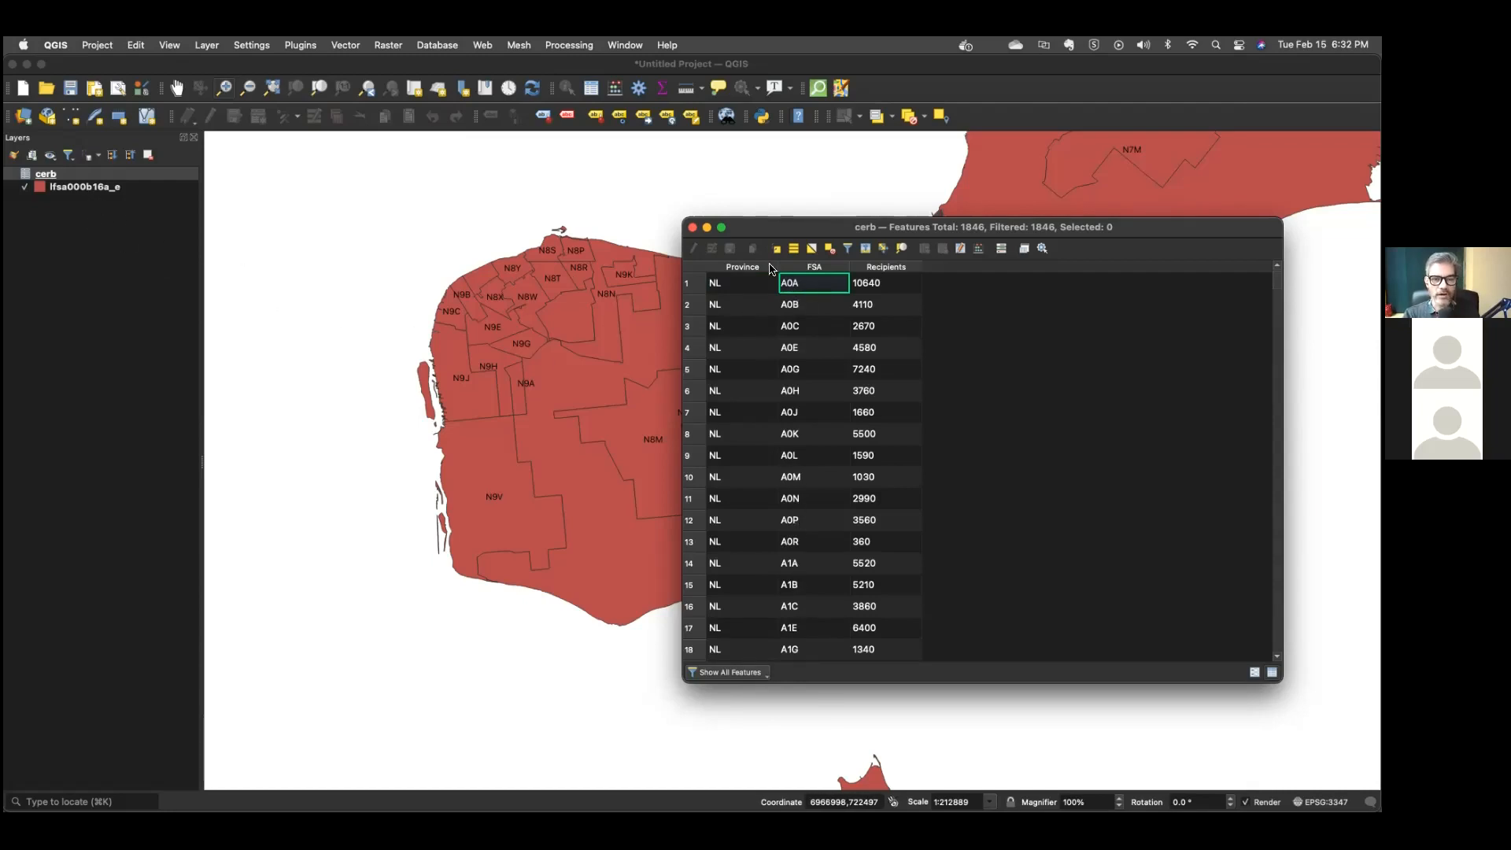
{"action": "left_click", "coordinate": [691, 230]}
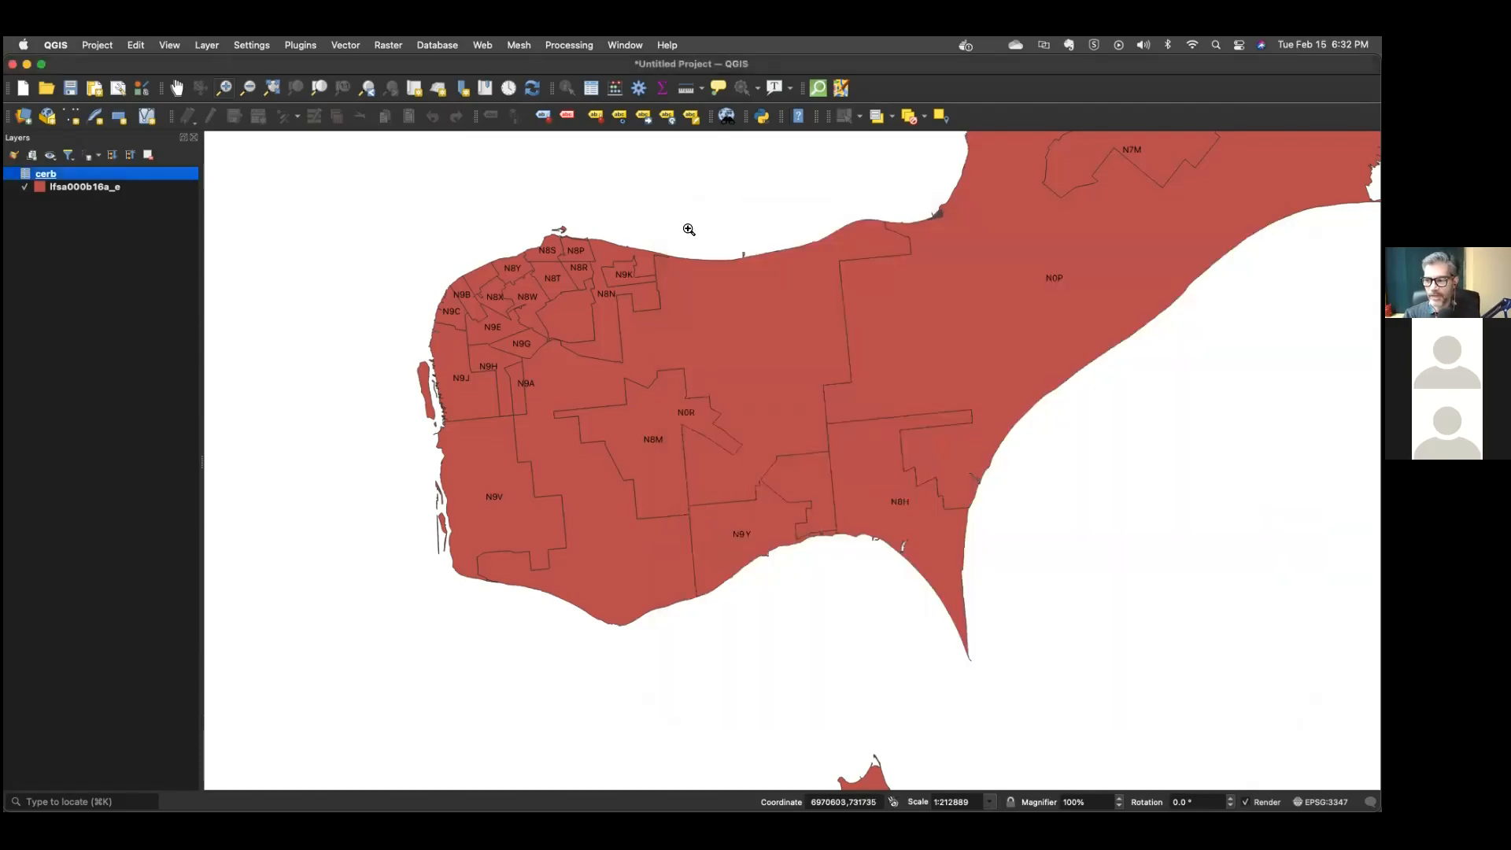
Open the join settings of the lfsa000b16a_e layer and start a new vector join.
{"action": "left_click", "coordinate": [89, 191]}
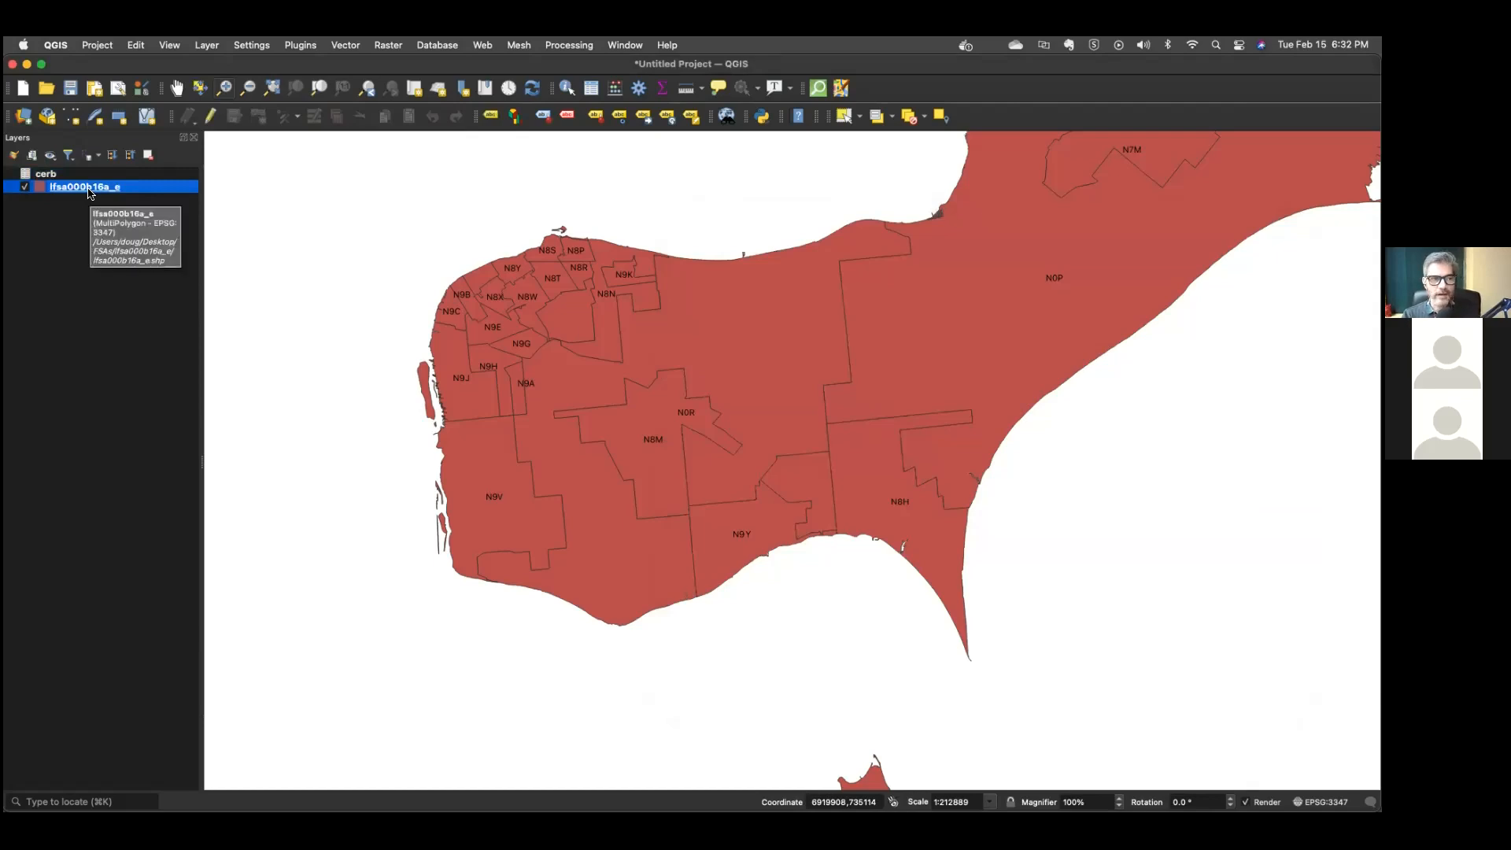
{"action": "right_click", "coordinate": [89, 190]}
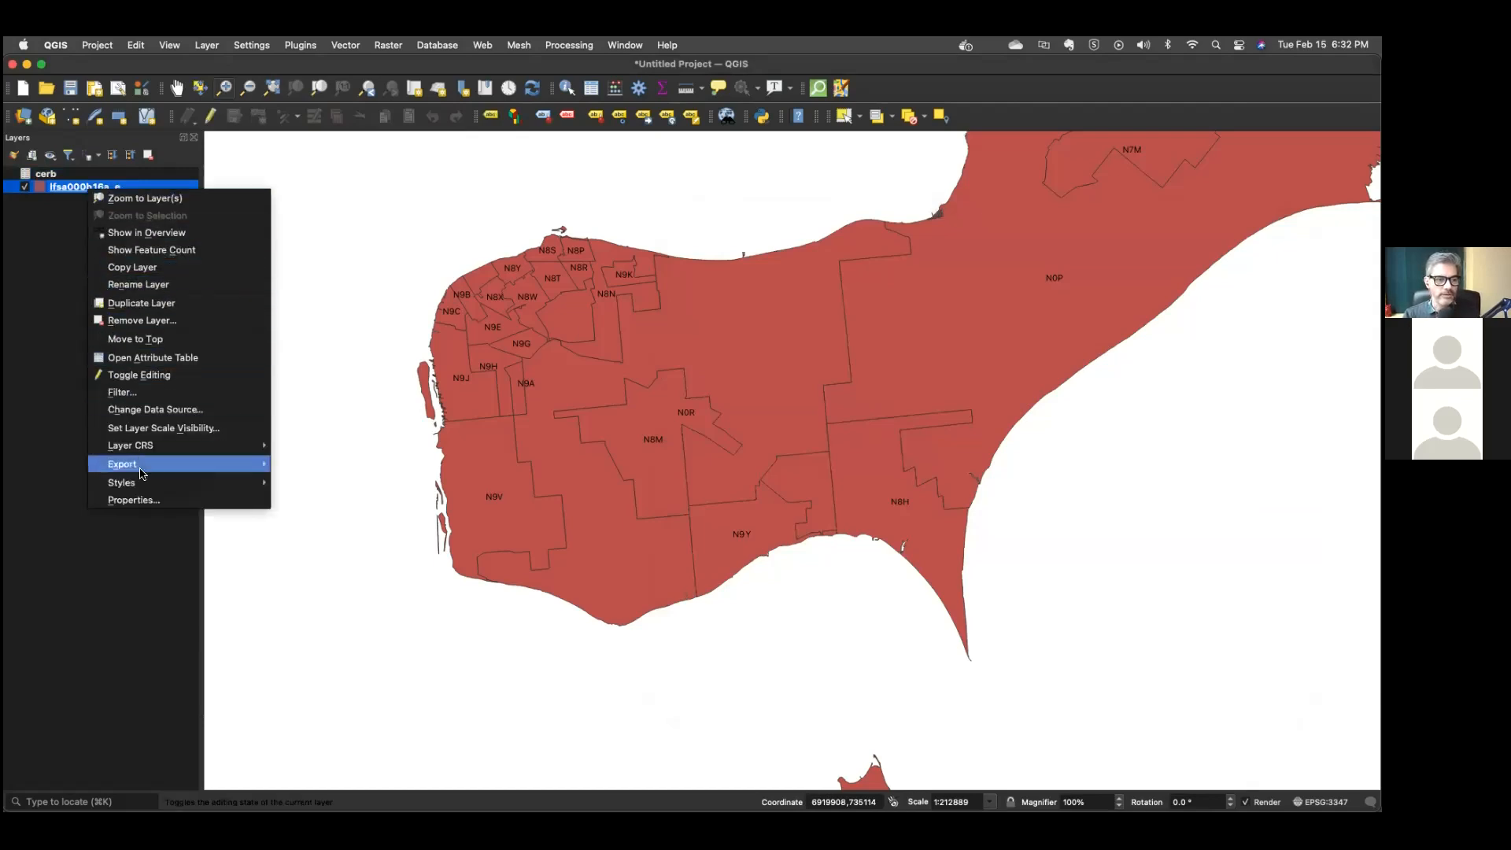
{"action": "left_click", "coordinate": [150, 500]}
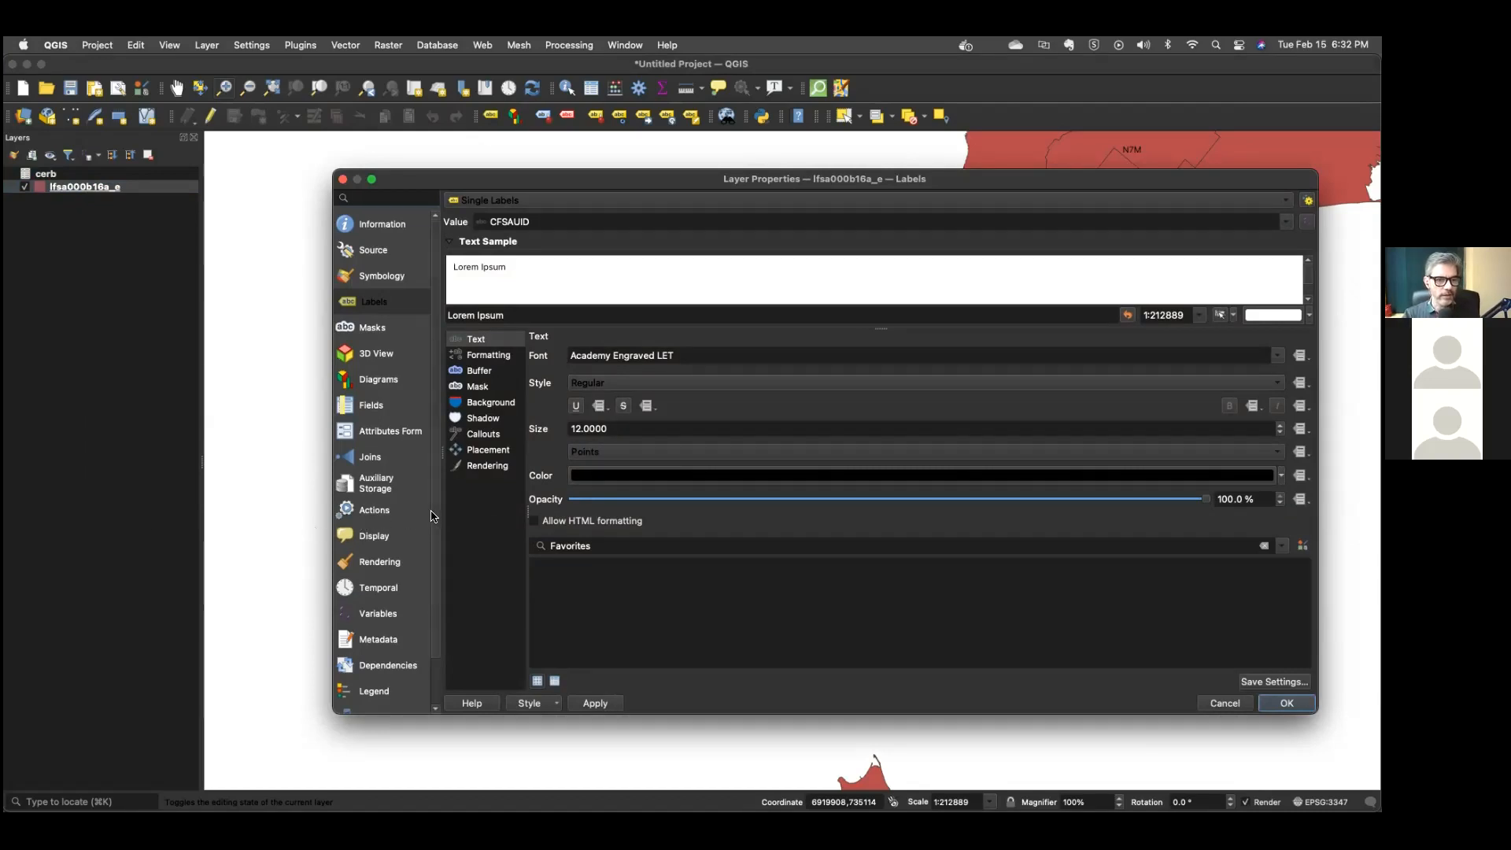
{"action": "scroll", "coordinate": [435, 542], "scroll_direction": "down", "scroll_amount": 1}
{"action": "scroll", "coordinate": [435, 542], "scroll_direction": "down", "scroll_amount": 1}
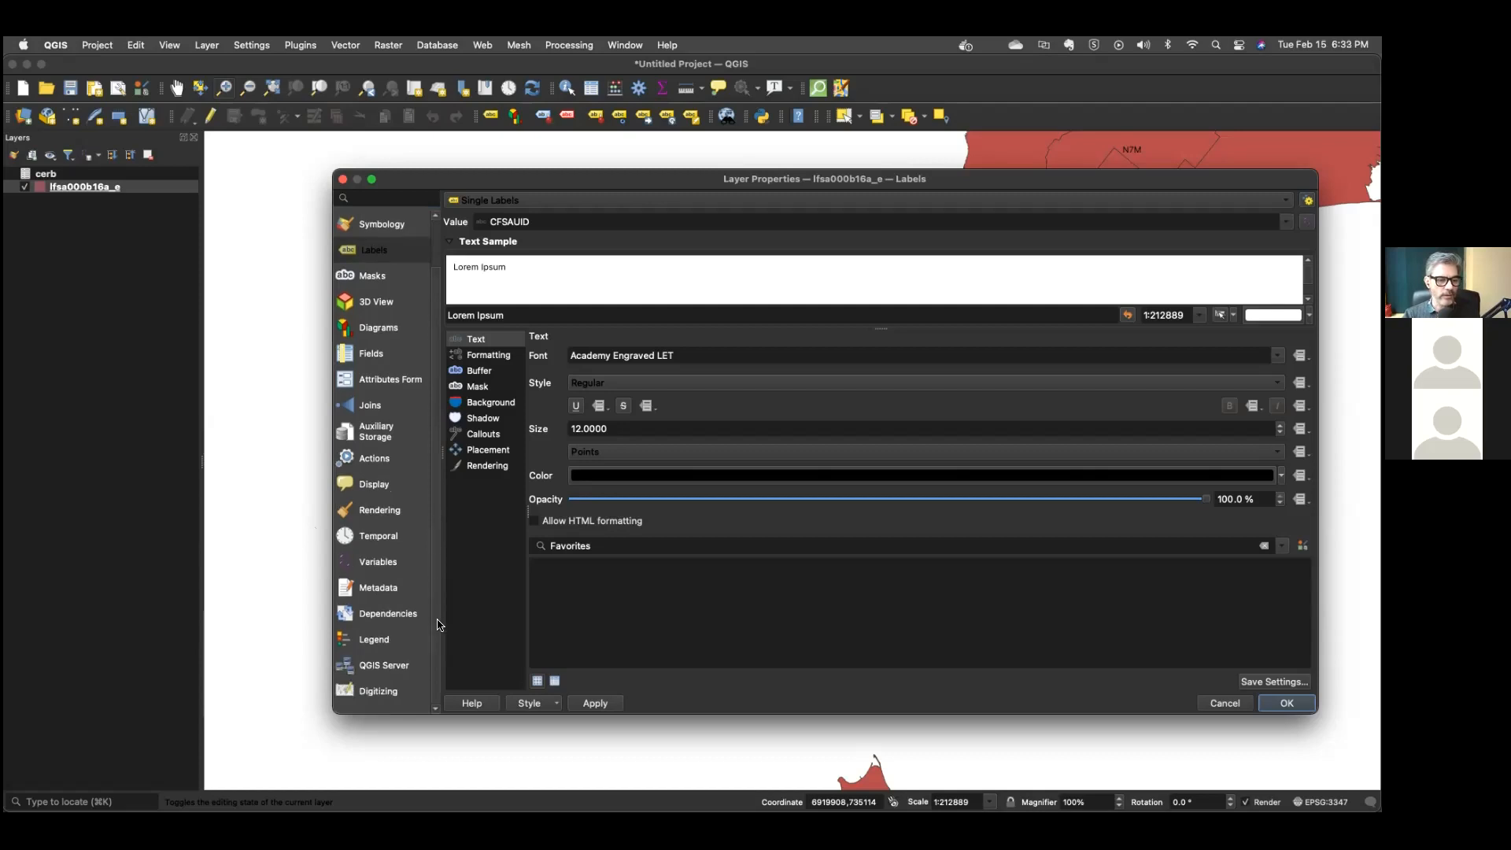
{"action": "left_click", "coordinate": [378, 406]}
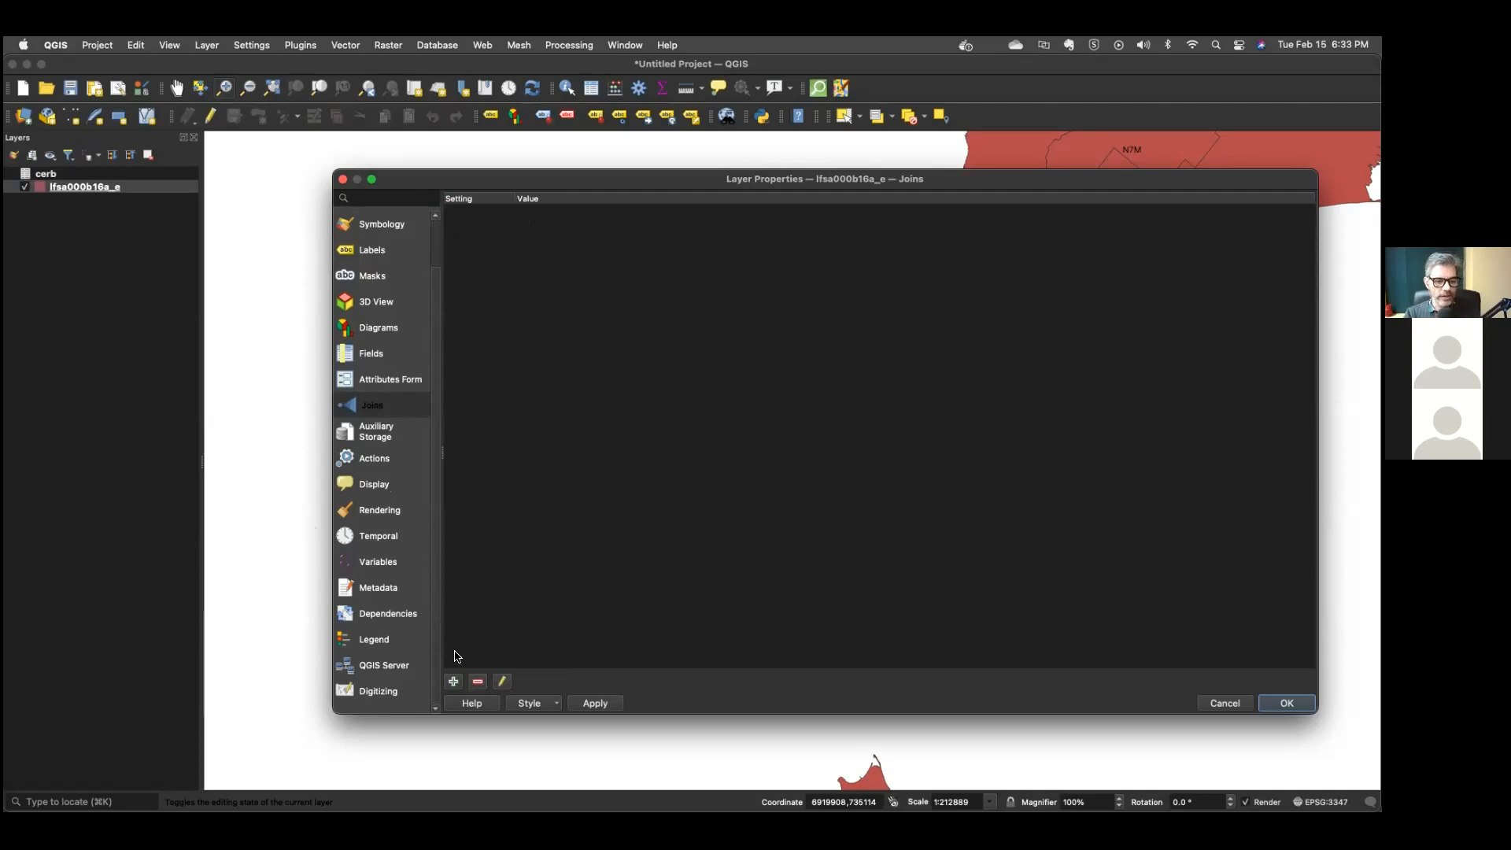
{"action": "left_click", "coordinate": [453, 683]}
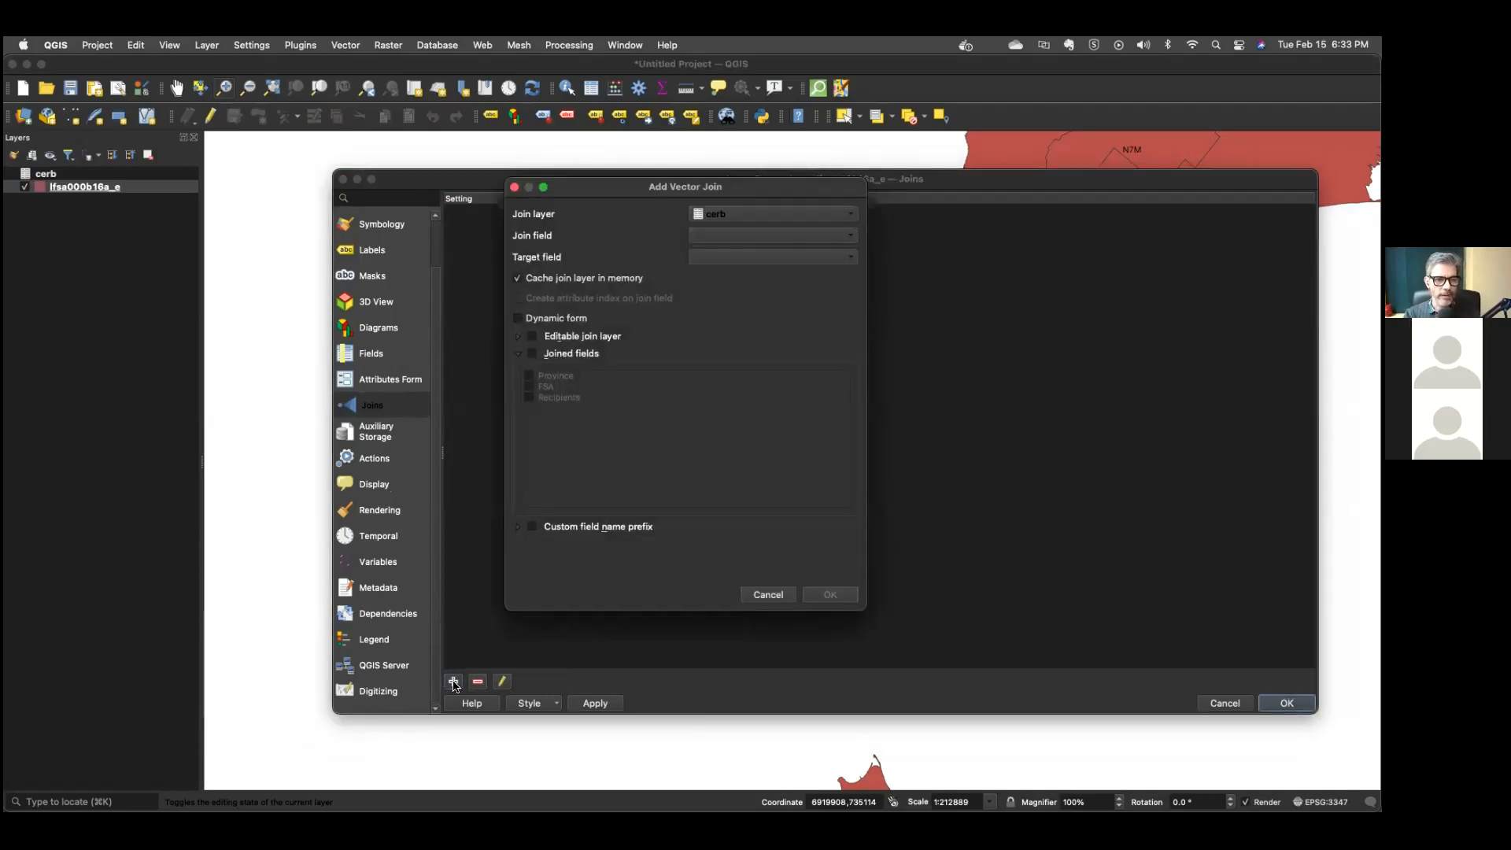
Join the cerb table to lfsa000b16a_e with FSA as the join field and CFSAUID as the target field.
{"action": "left_click", "coordinate": [759, 219]}
{"action": "left_click", "coordinate": [771, 218]}
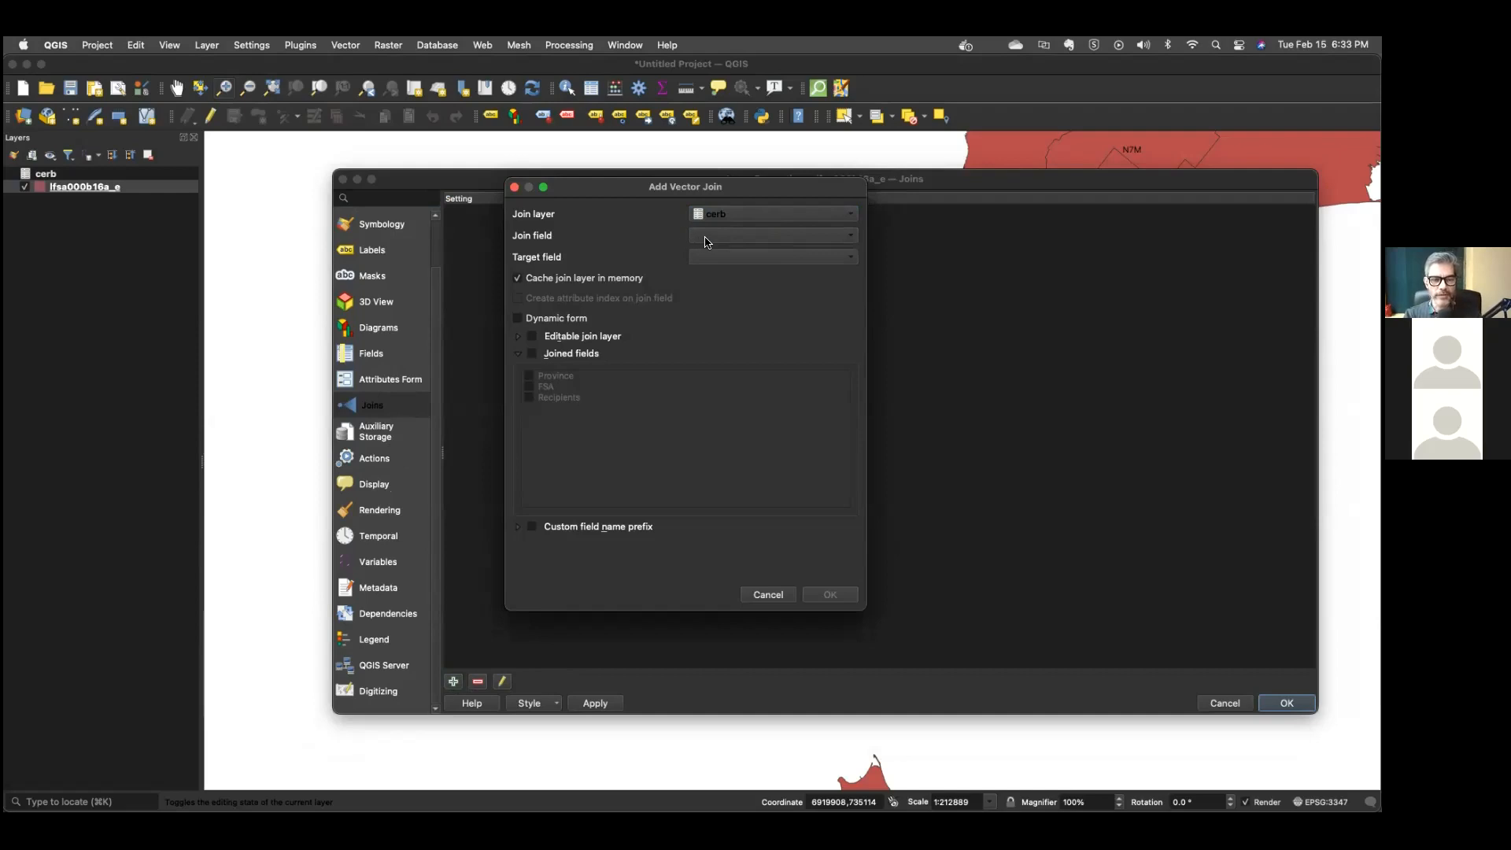
{"action": "left_click", "coordinate": [706, 236]}
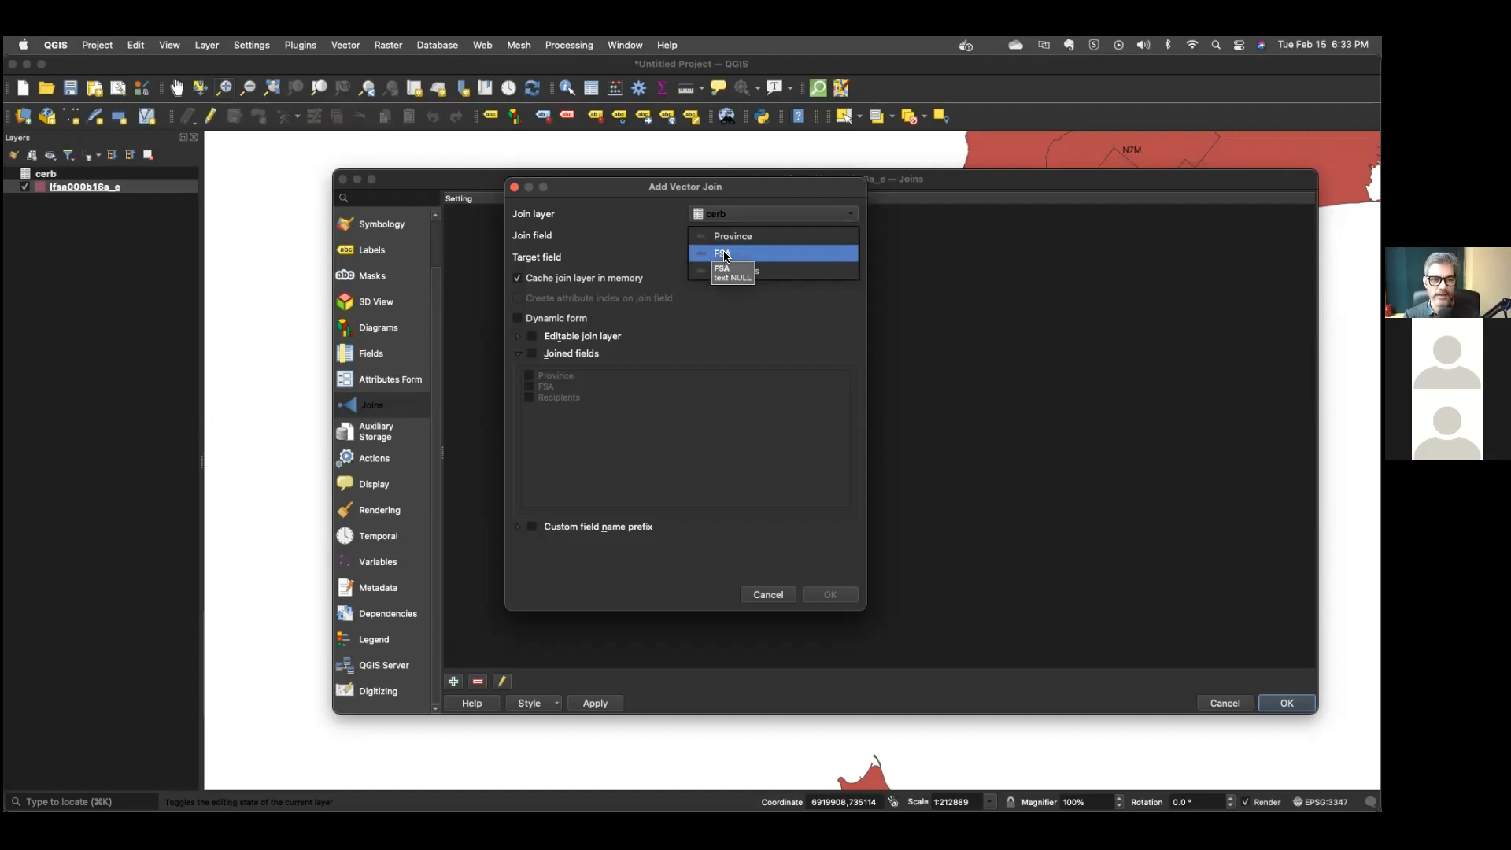
{"action": "left_click", "coordinate": [725, 253]}
{"action": "left_click", "coordinate": [728, 258]}
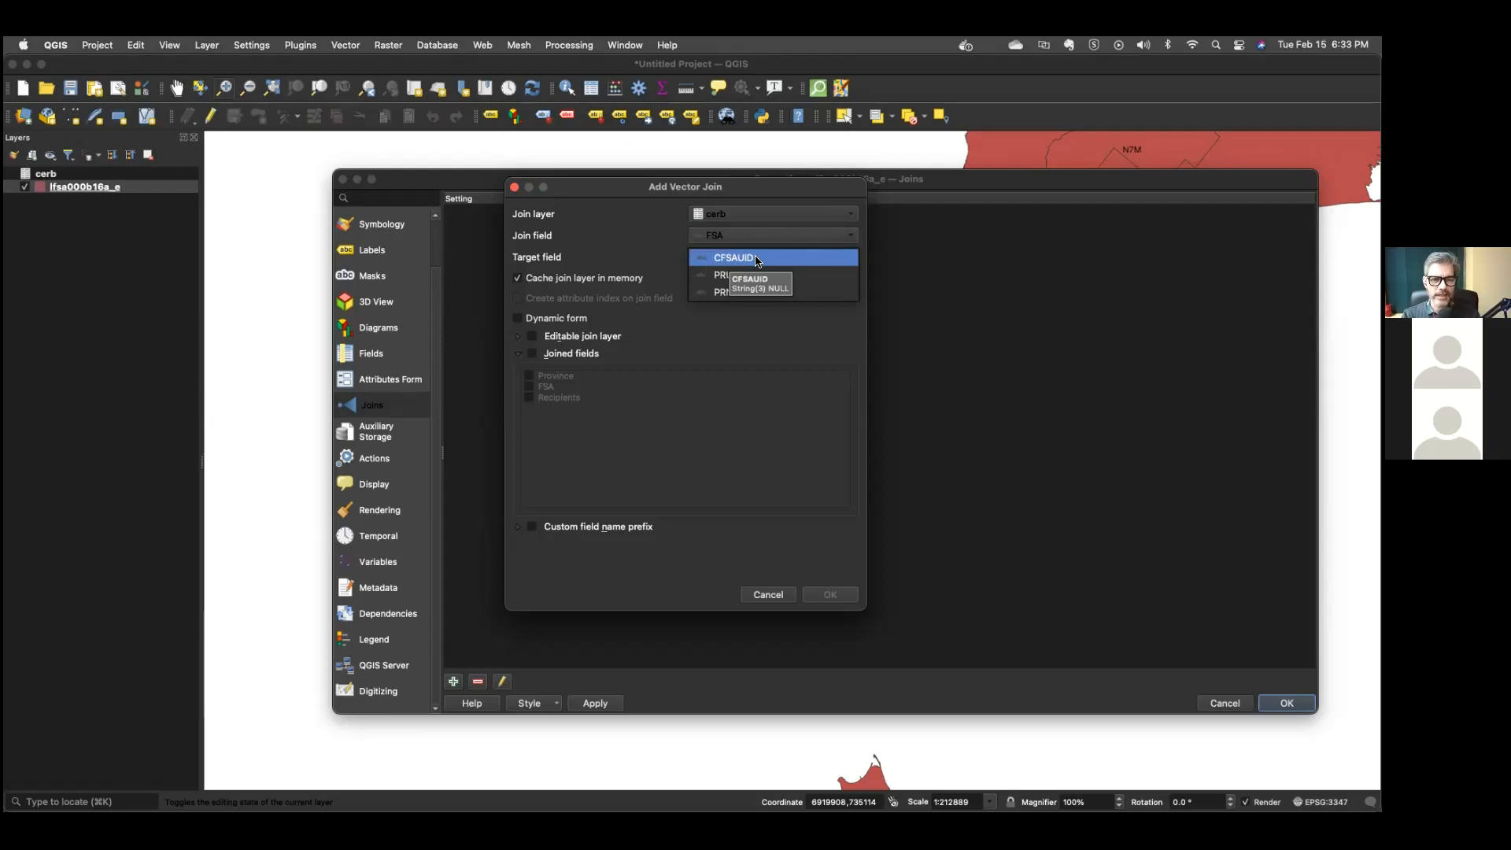
{"action": "left_click", "coordinate": [755, 258]}
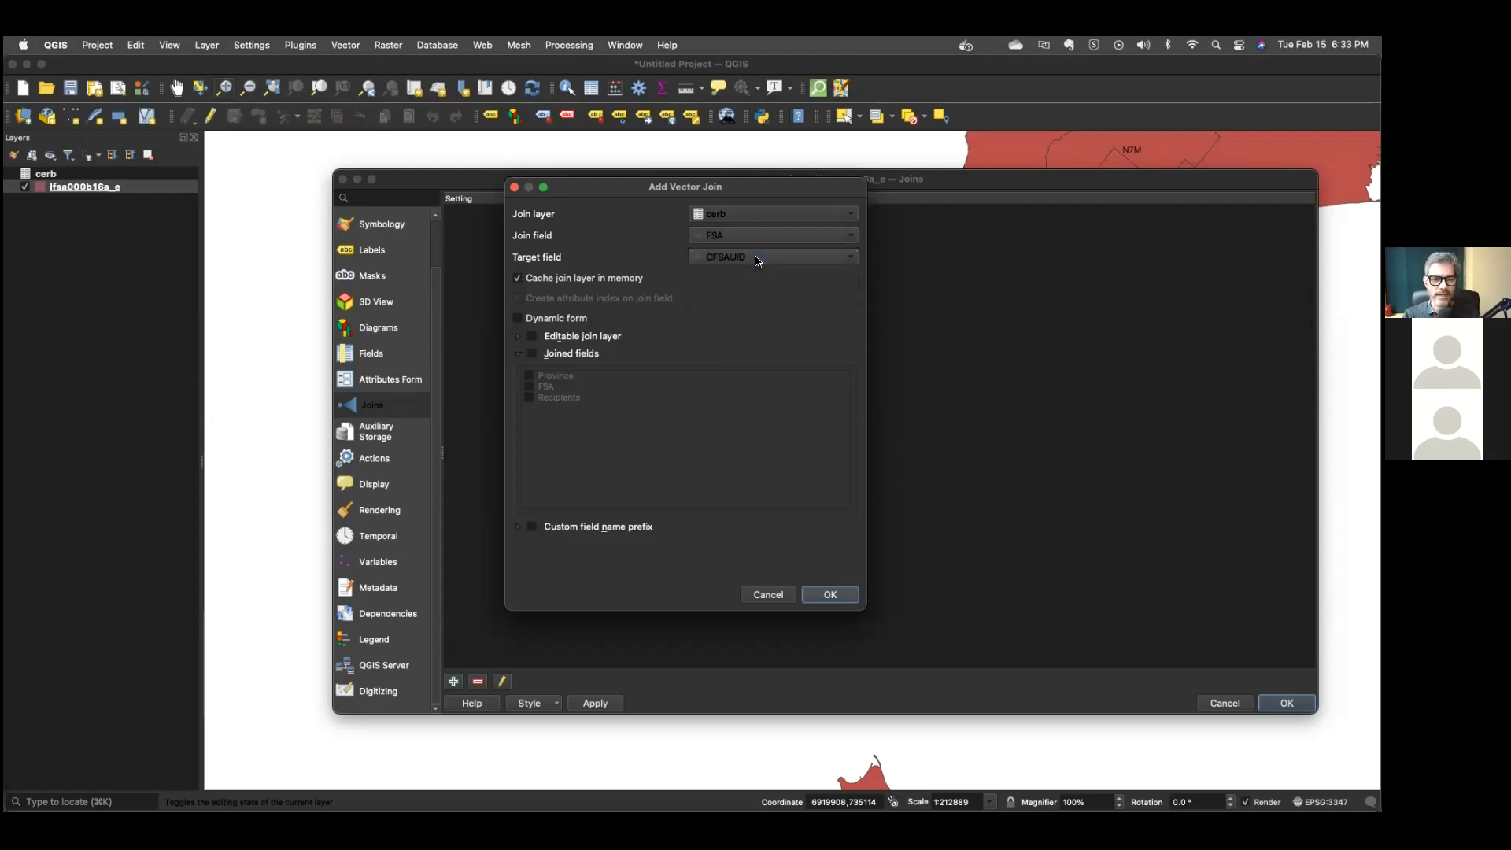
{"action": "left_click", "coordinate": [832, 595]}
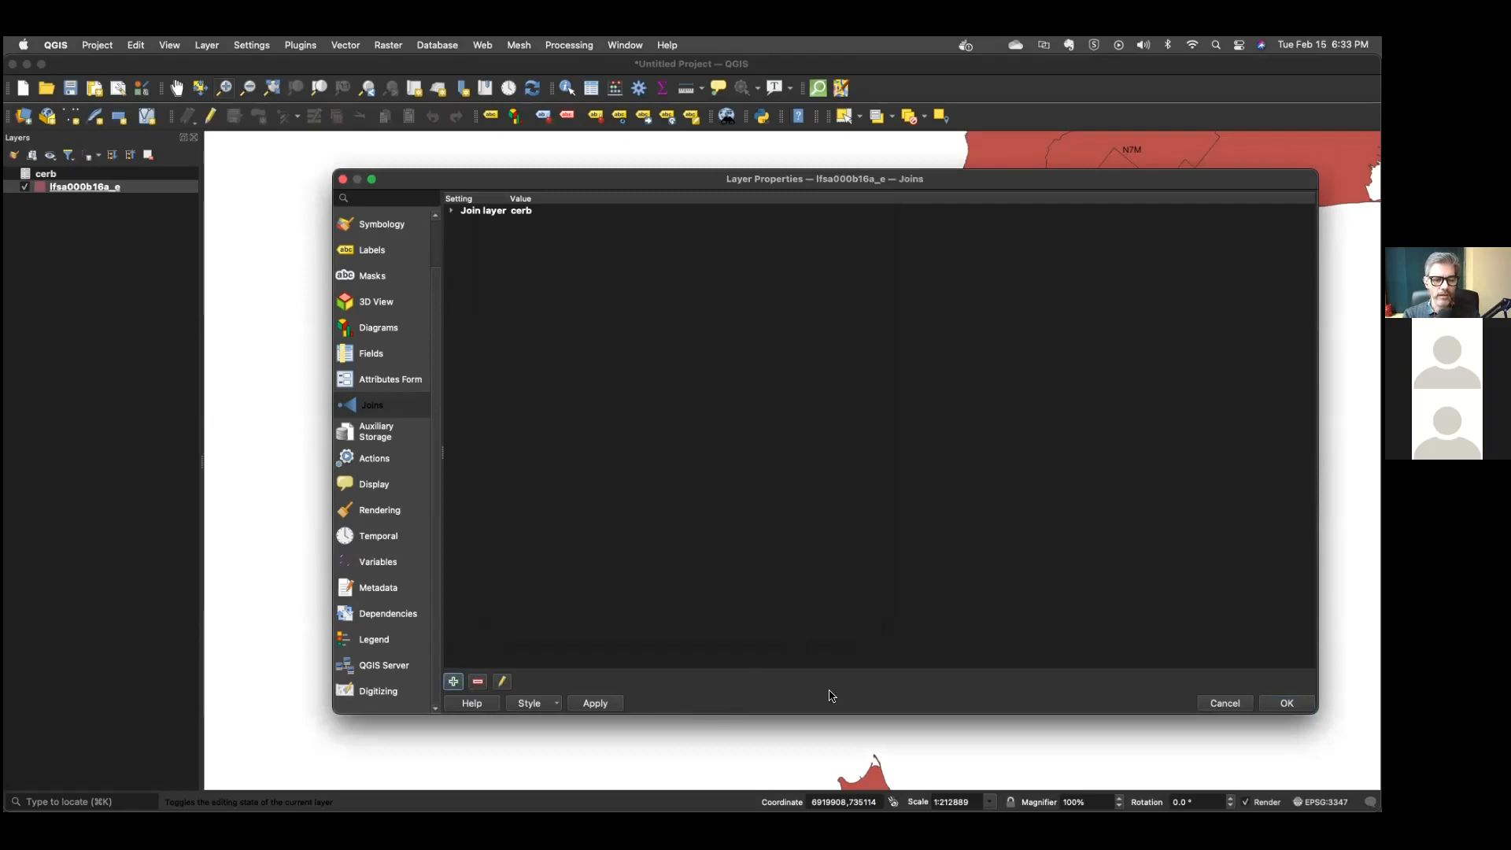
{"action": "left_click", "coordinate": [1287, 702]}
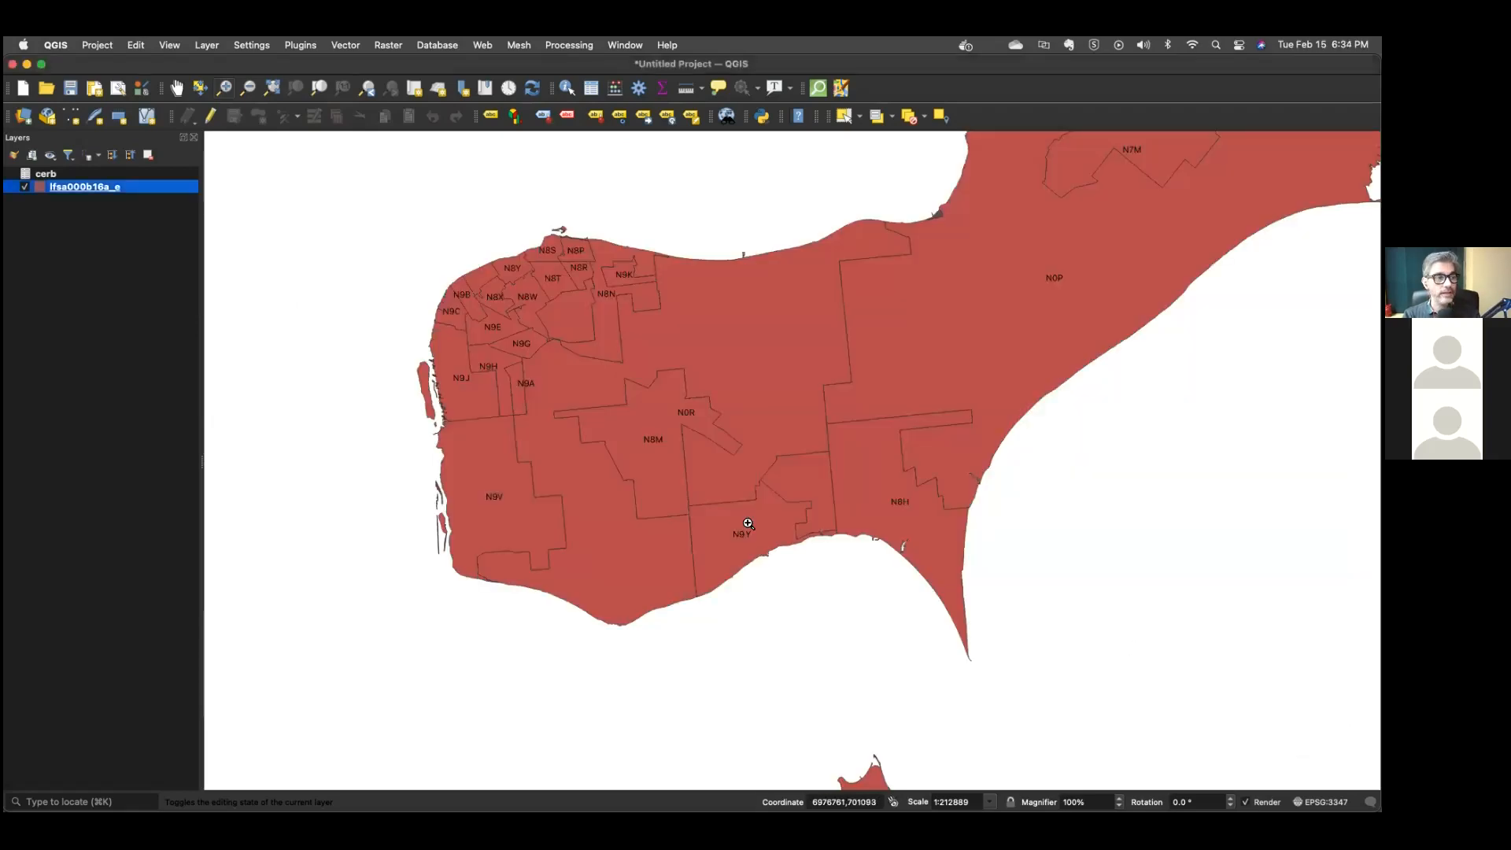
Check the joined cerb_Province and cerb_Recipients columns in the lfsa000b16a_e attribute table.
{"action": "right_click", "coordinate": [84, 187]}
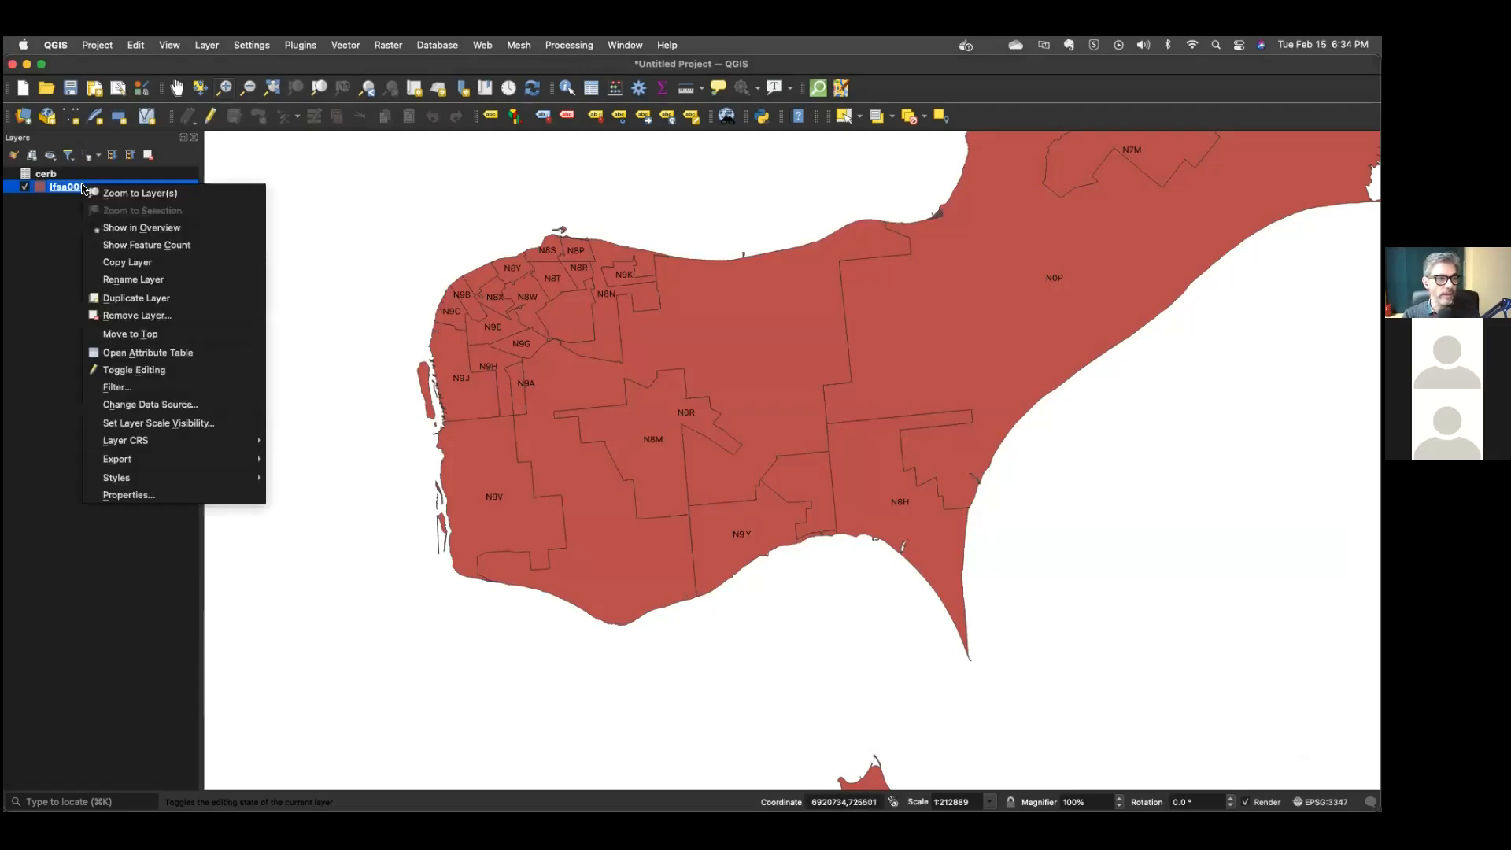
{"action": "left_click", "coordinate": [119, 350]}
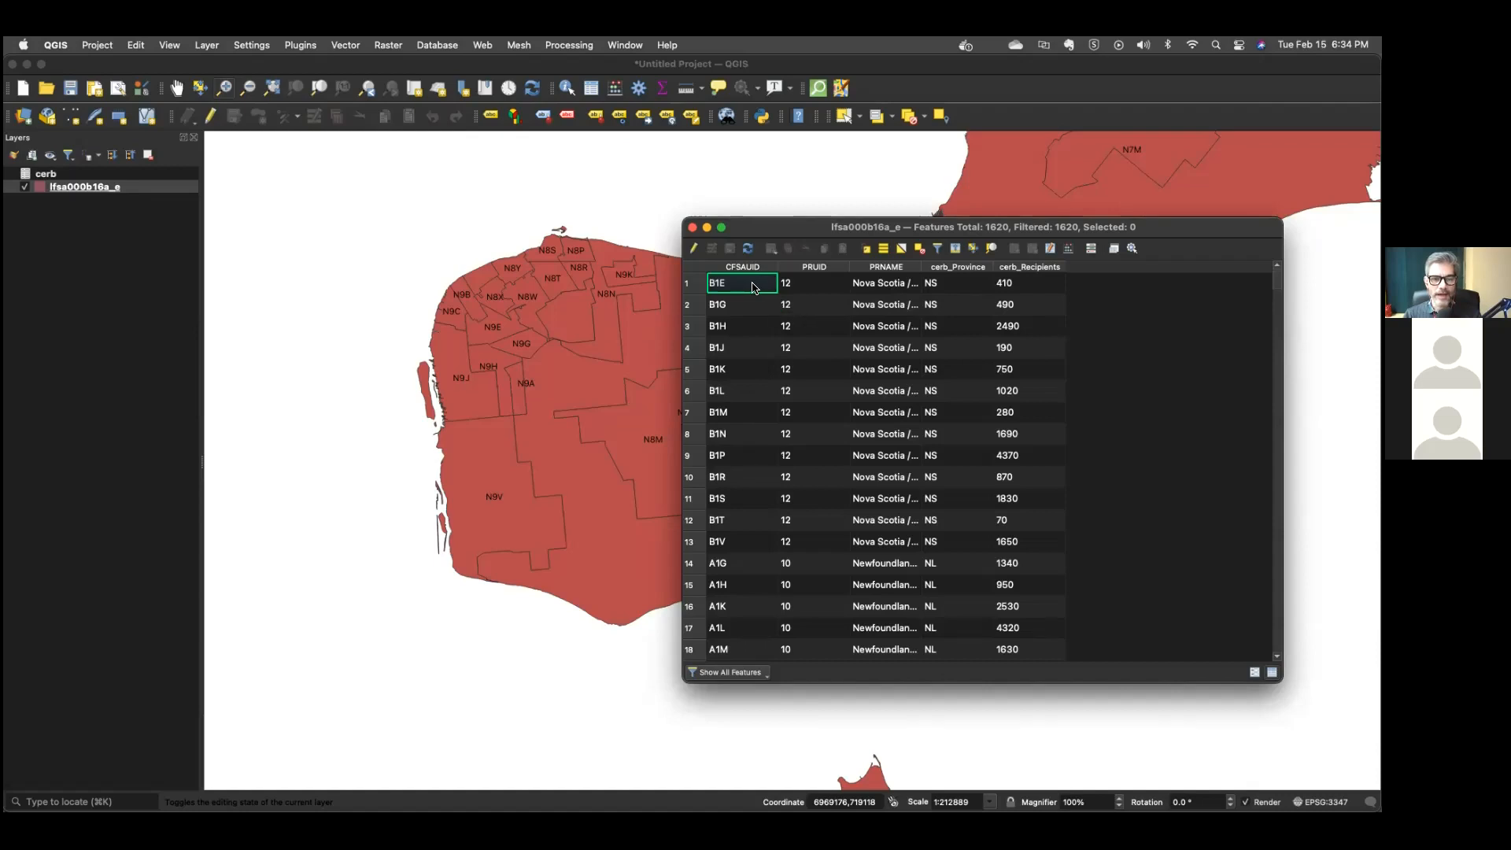
{"action": "left_click", "coordinate": [1020, 285]}
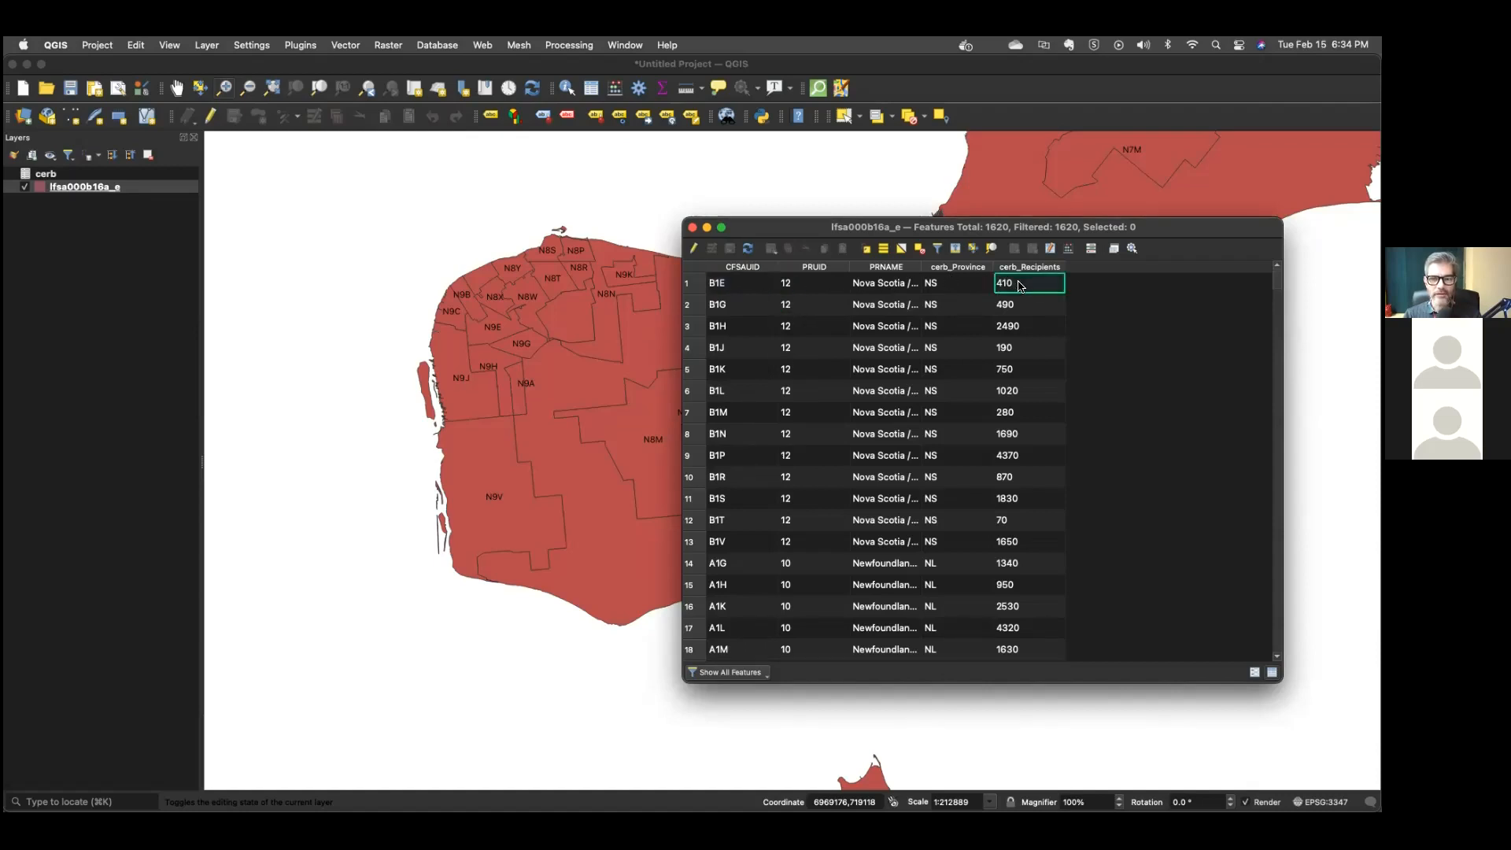
{"action": "left_click", "coordinate": [1022, 305]}
{"action": "left_click", "coordinate": [1014, 331]}
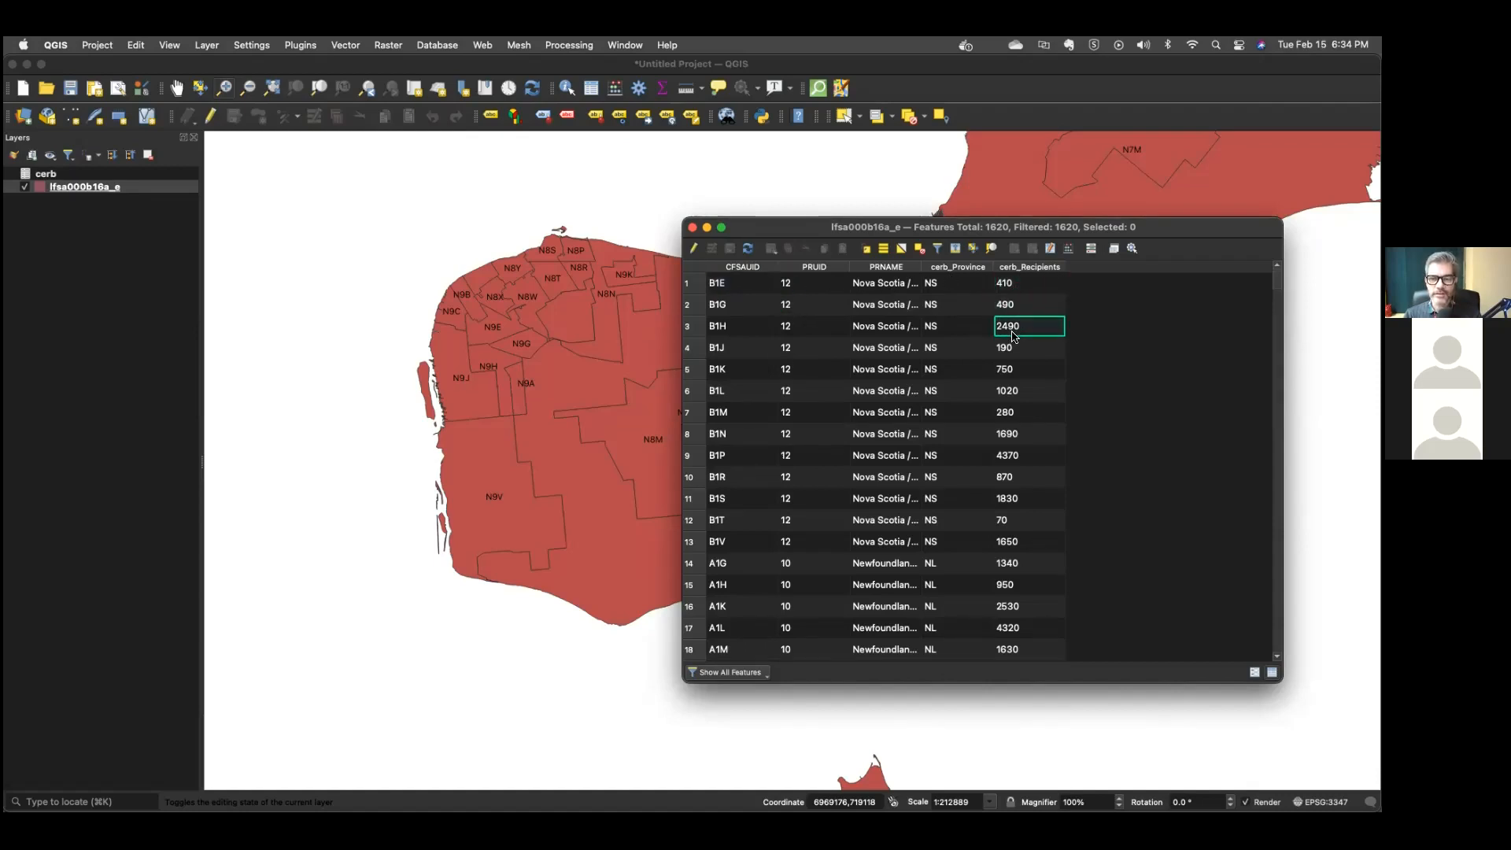
{"action": "left_click", "coordinate": [1013, 351]}
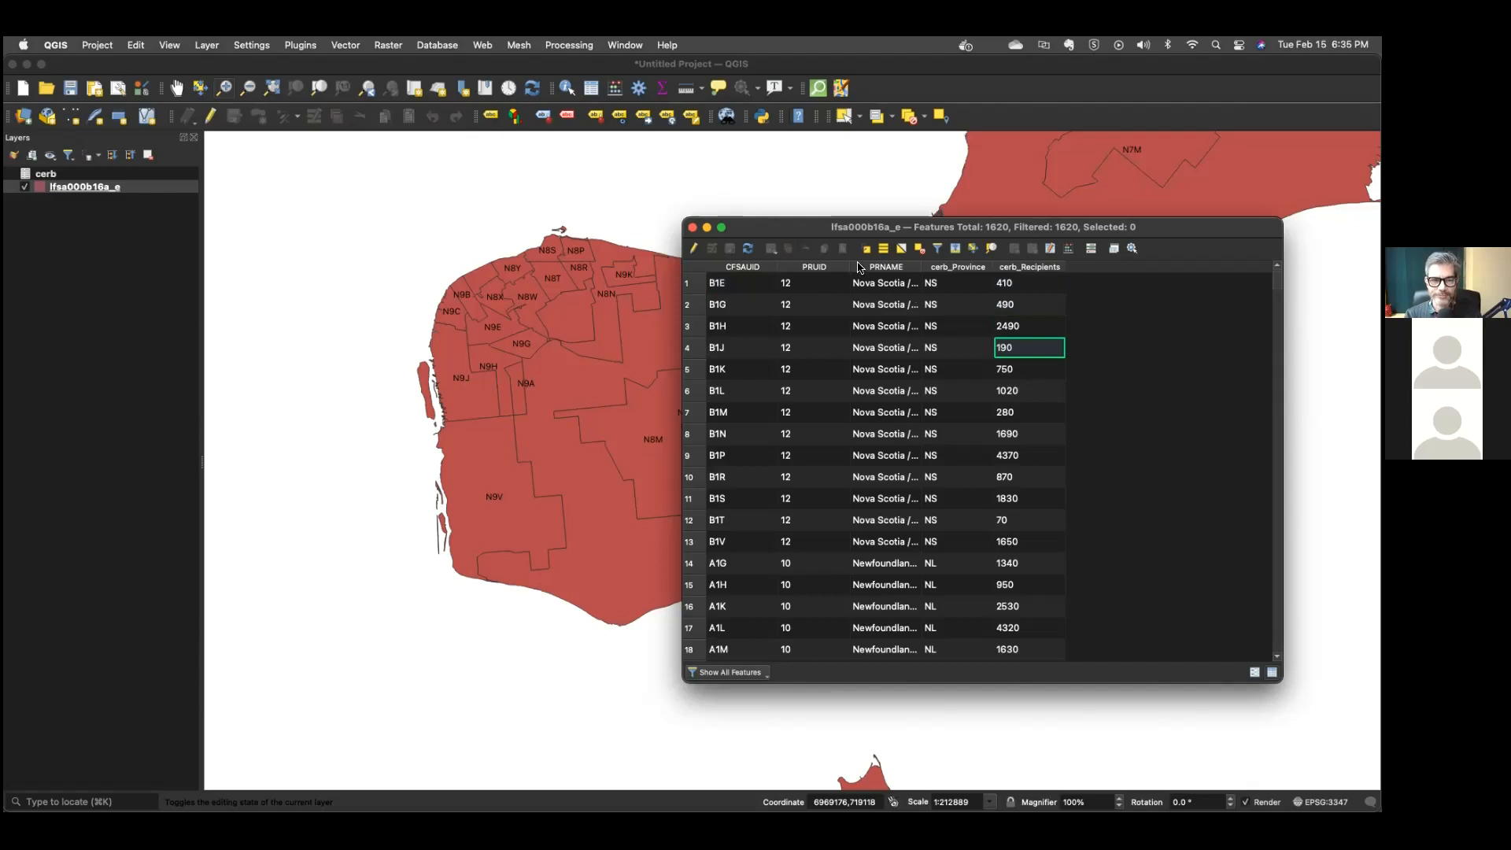
{"action": "left_click", "coordinate": [690, 227]}
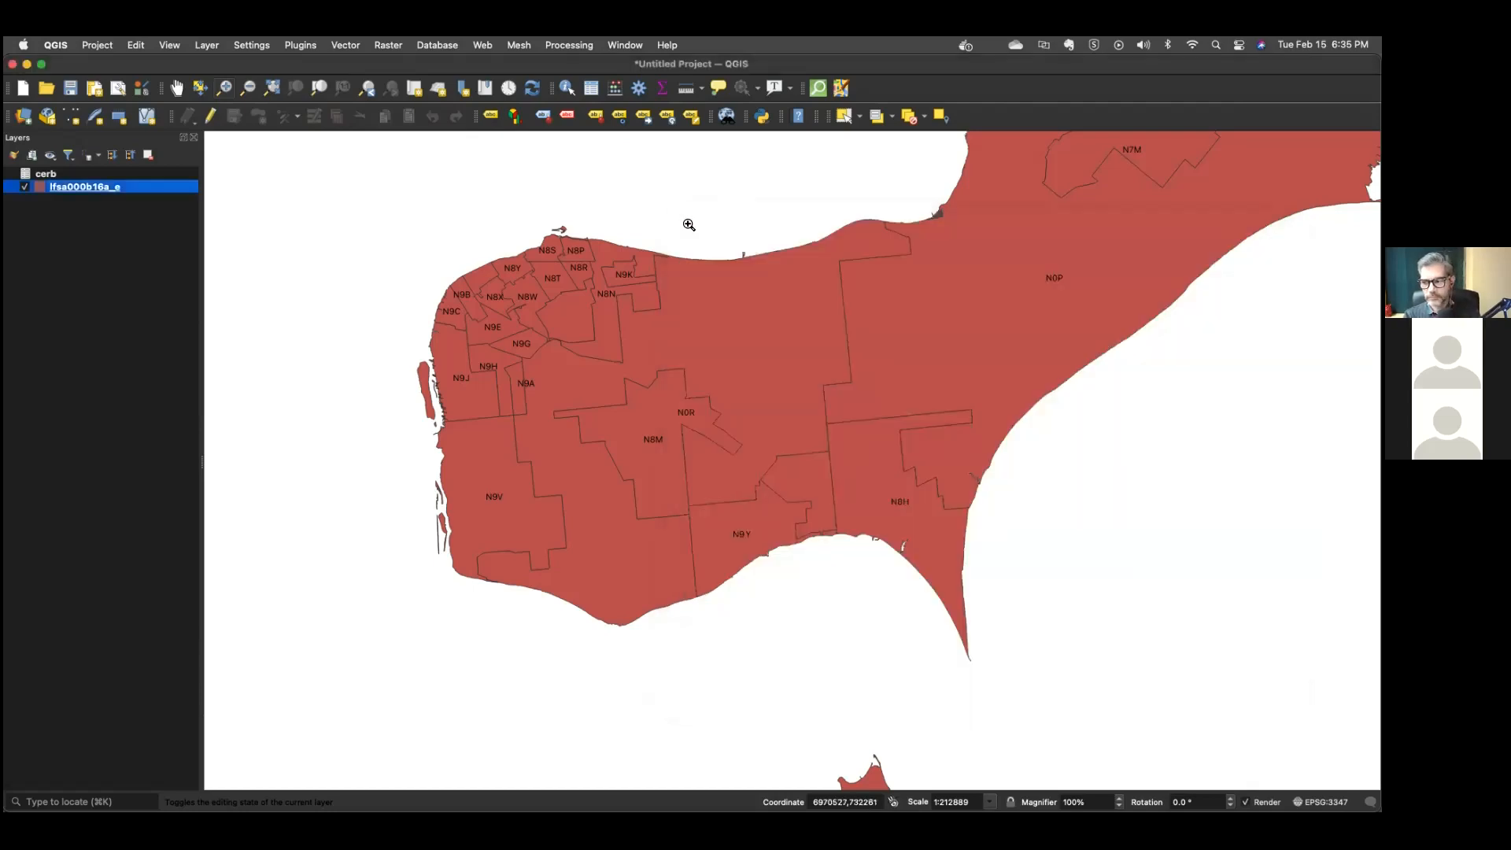
{"action": "right_click", "coordinate": [85, 190]}
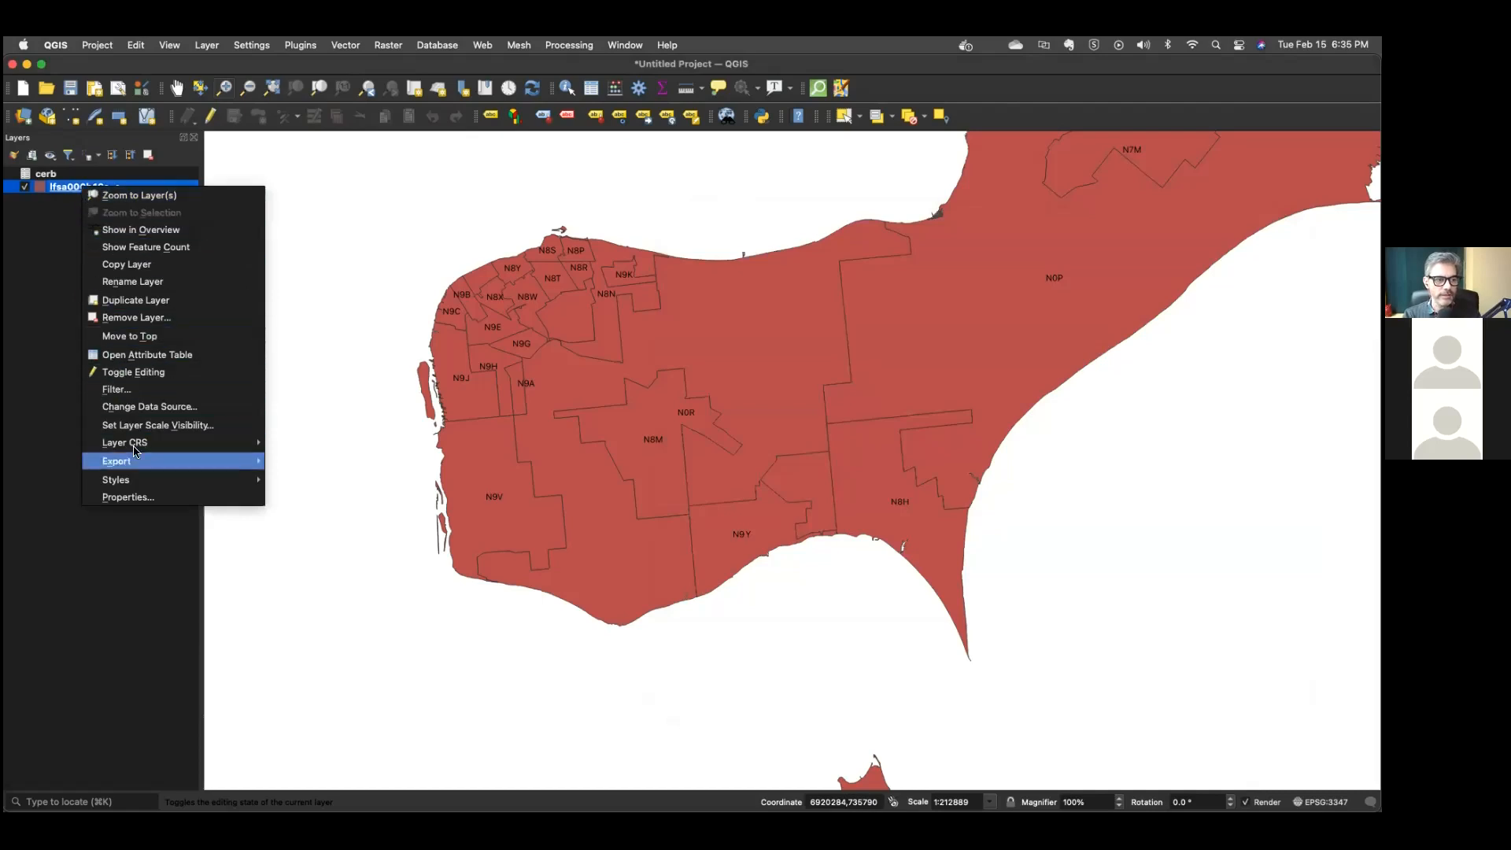
{"action": "left_click", "coordinate": [144, 495]}
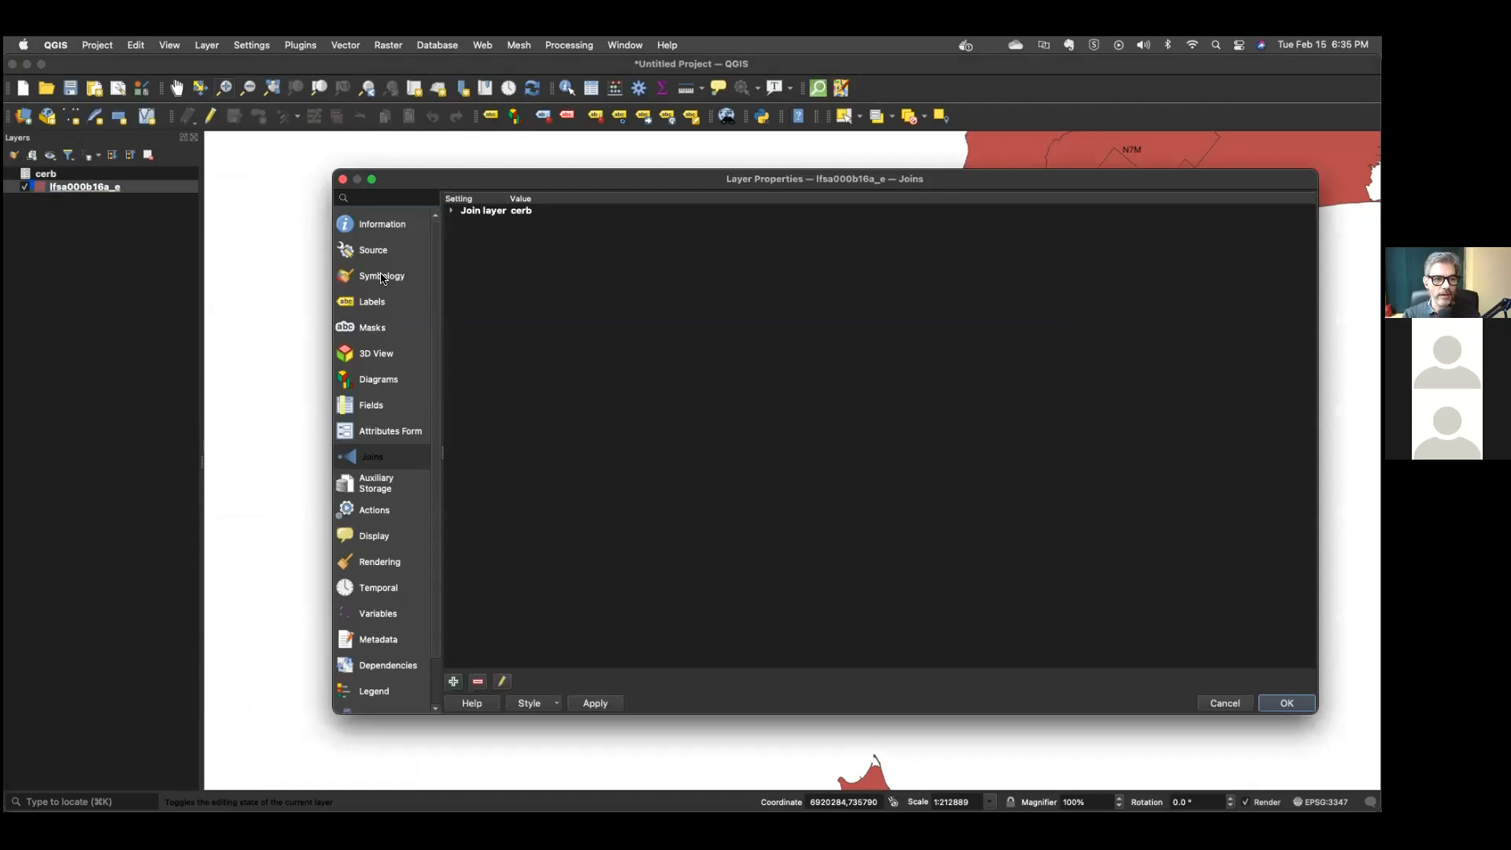
{"action": "left_click", "coordinate": [382, 277]}
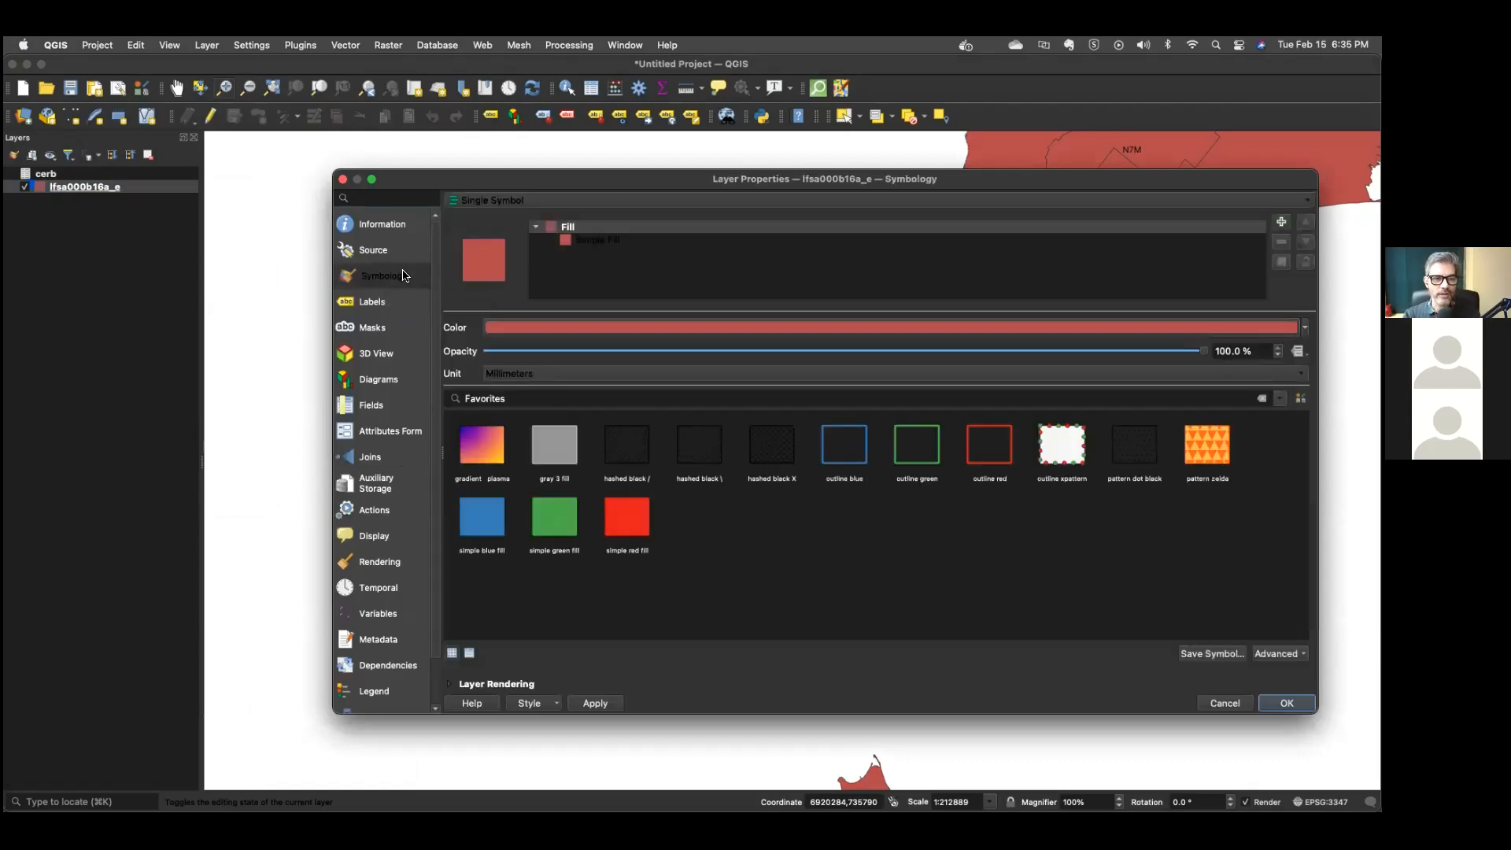
{"action": "left_click_drag", "start_coordinate": [610, 177], "coordinate": [644, 195]}
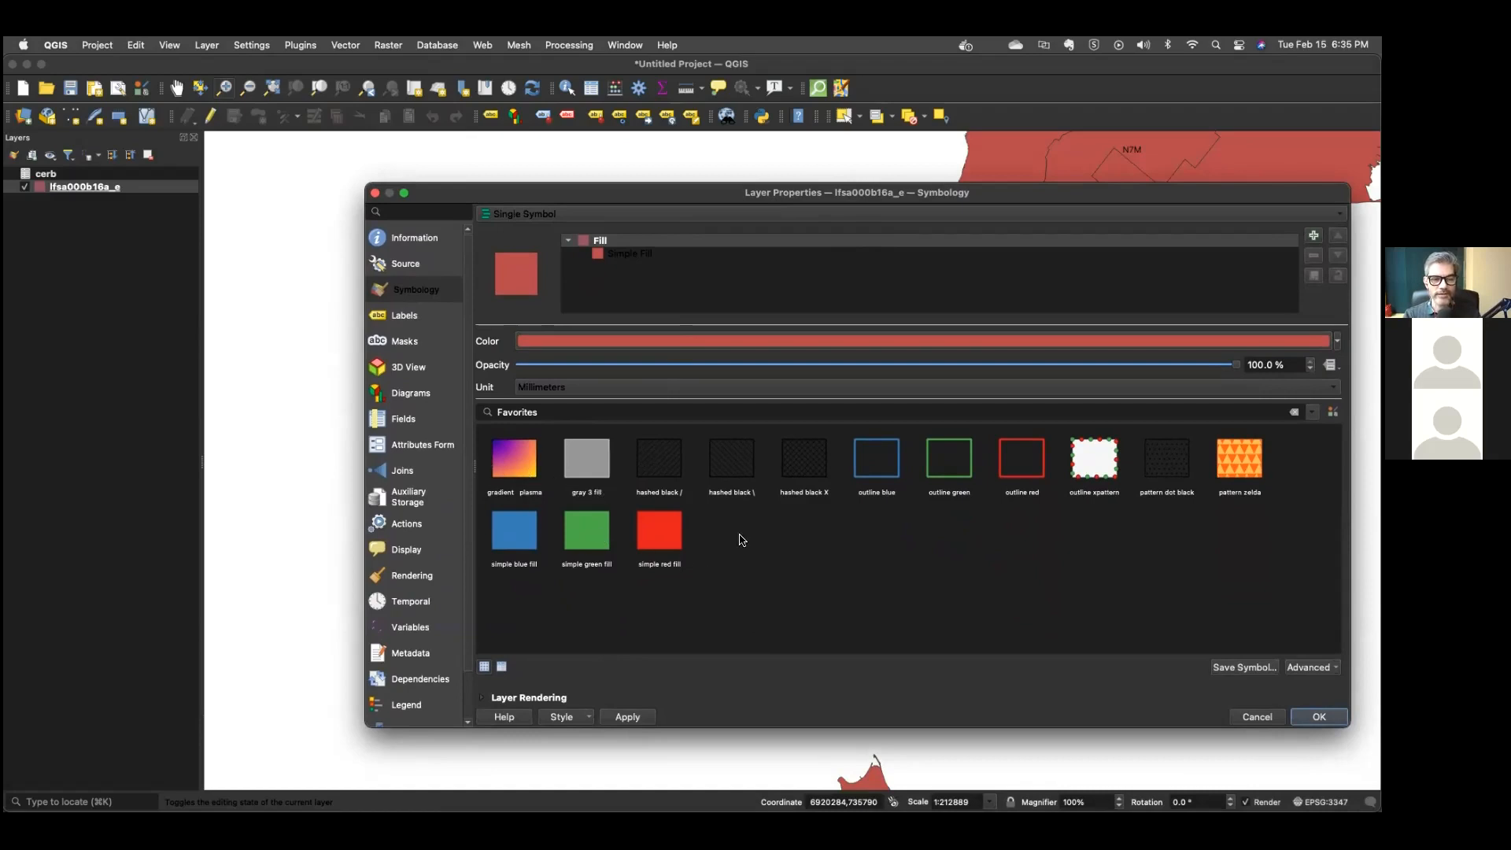
{"action": "left_click", "coordinate": [646, 215]}
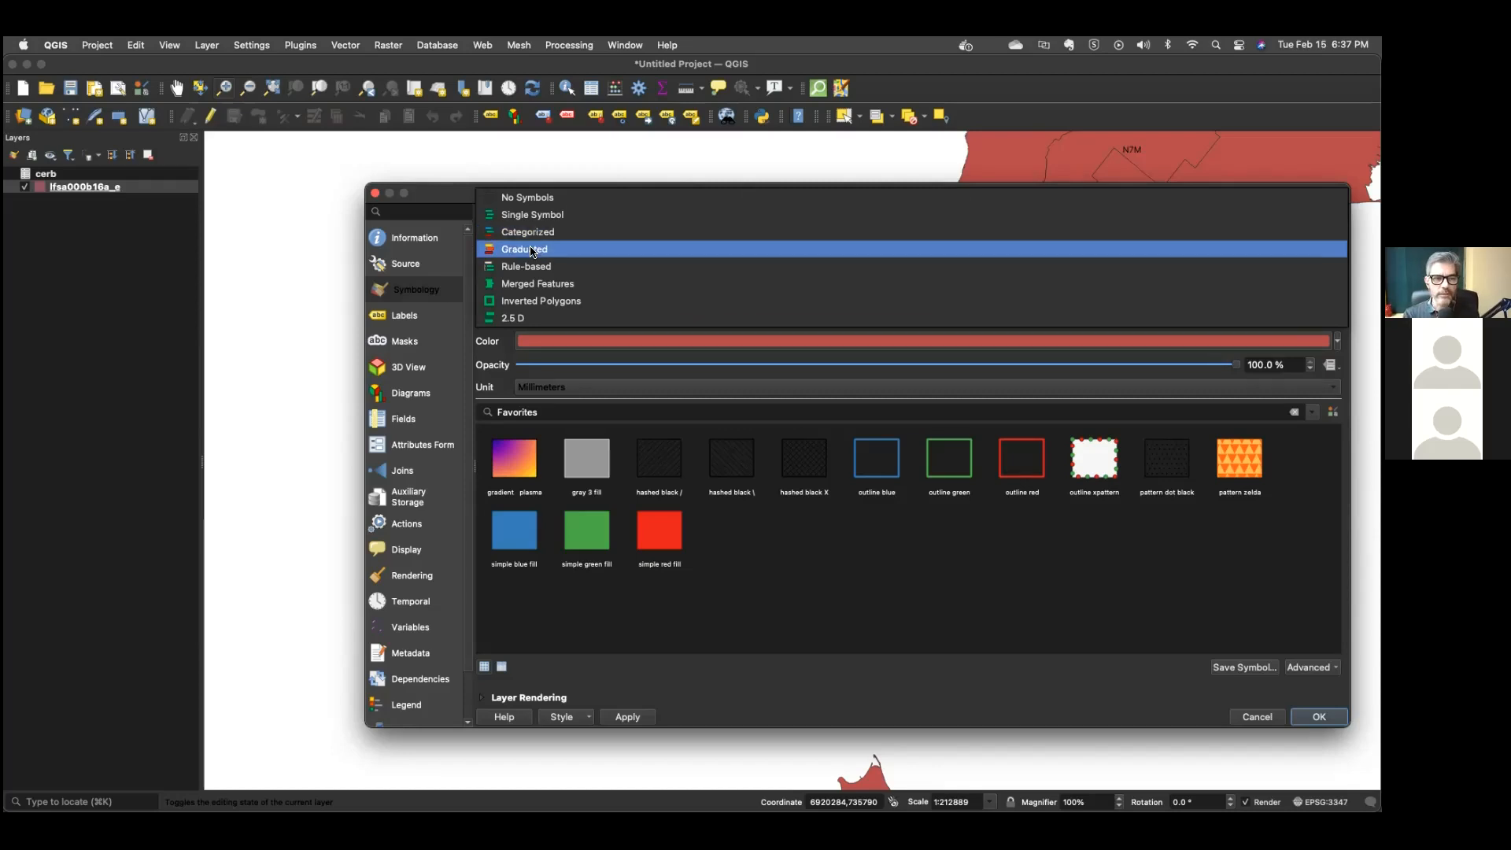
{"action": "left_click", "coordinate": [533, 249]}
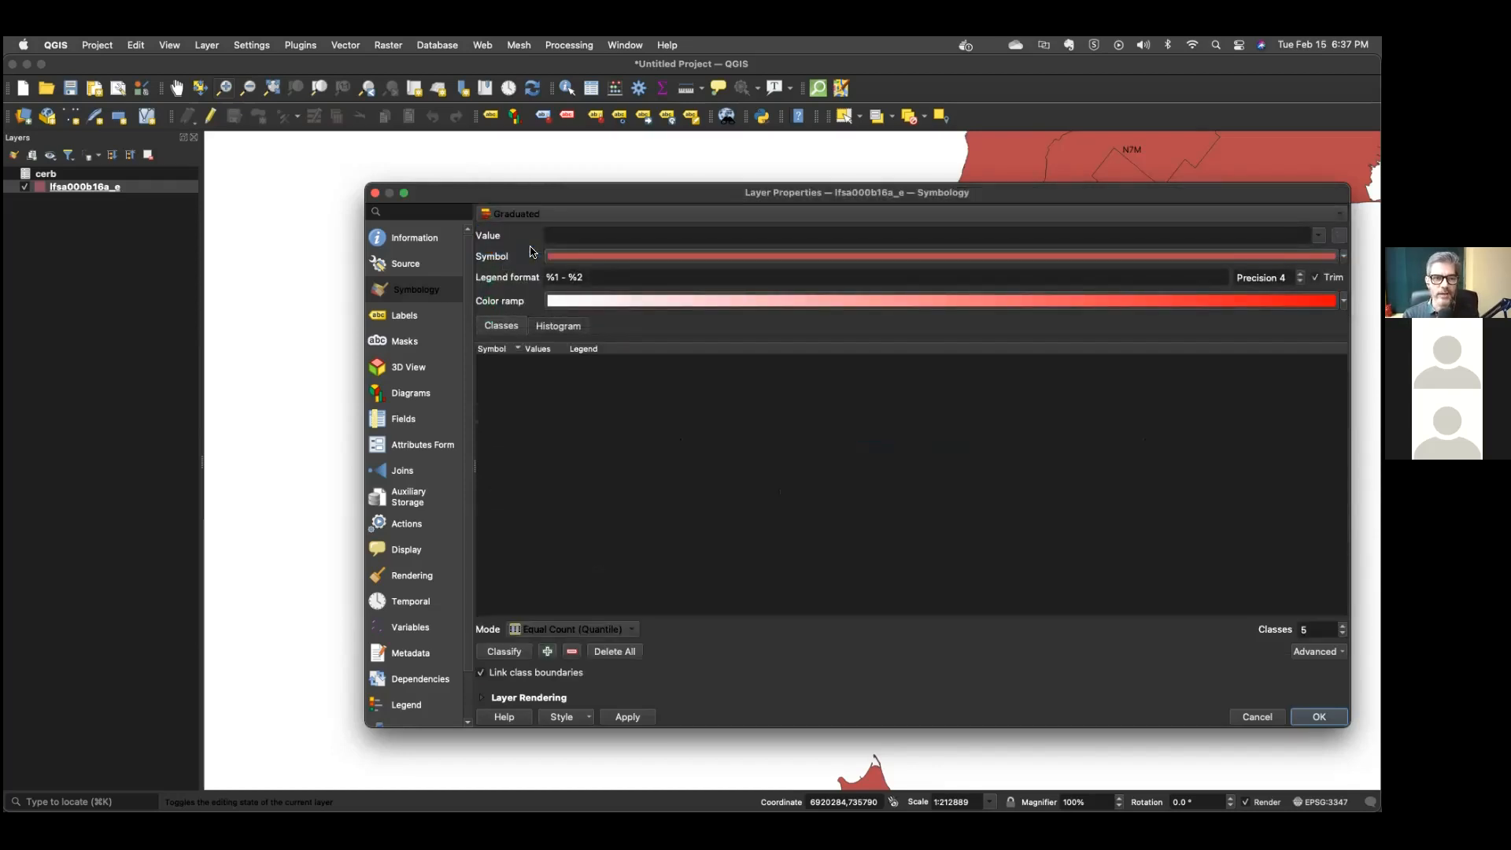
{"action": "left_click", "coordinate": [629, 236]}
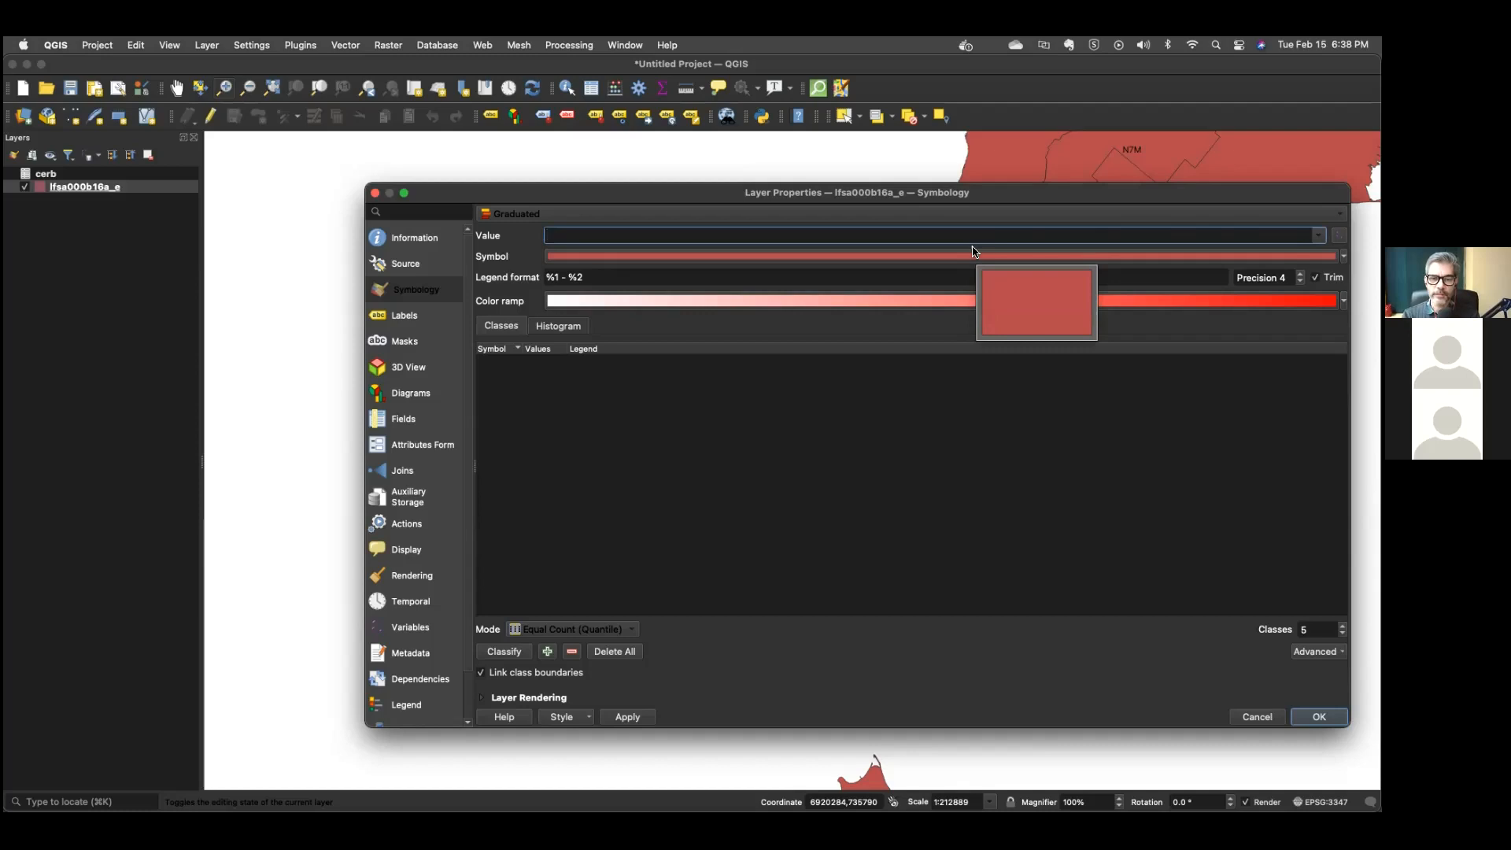
{"action": "left_click", "coordinate": [374, 194]}
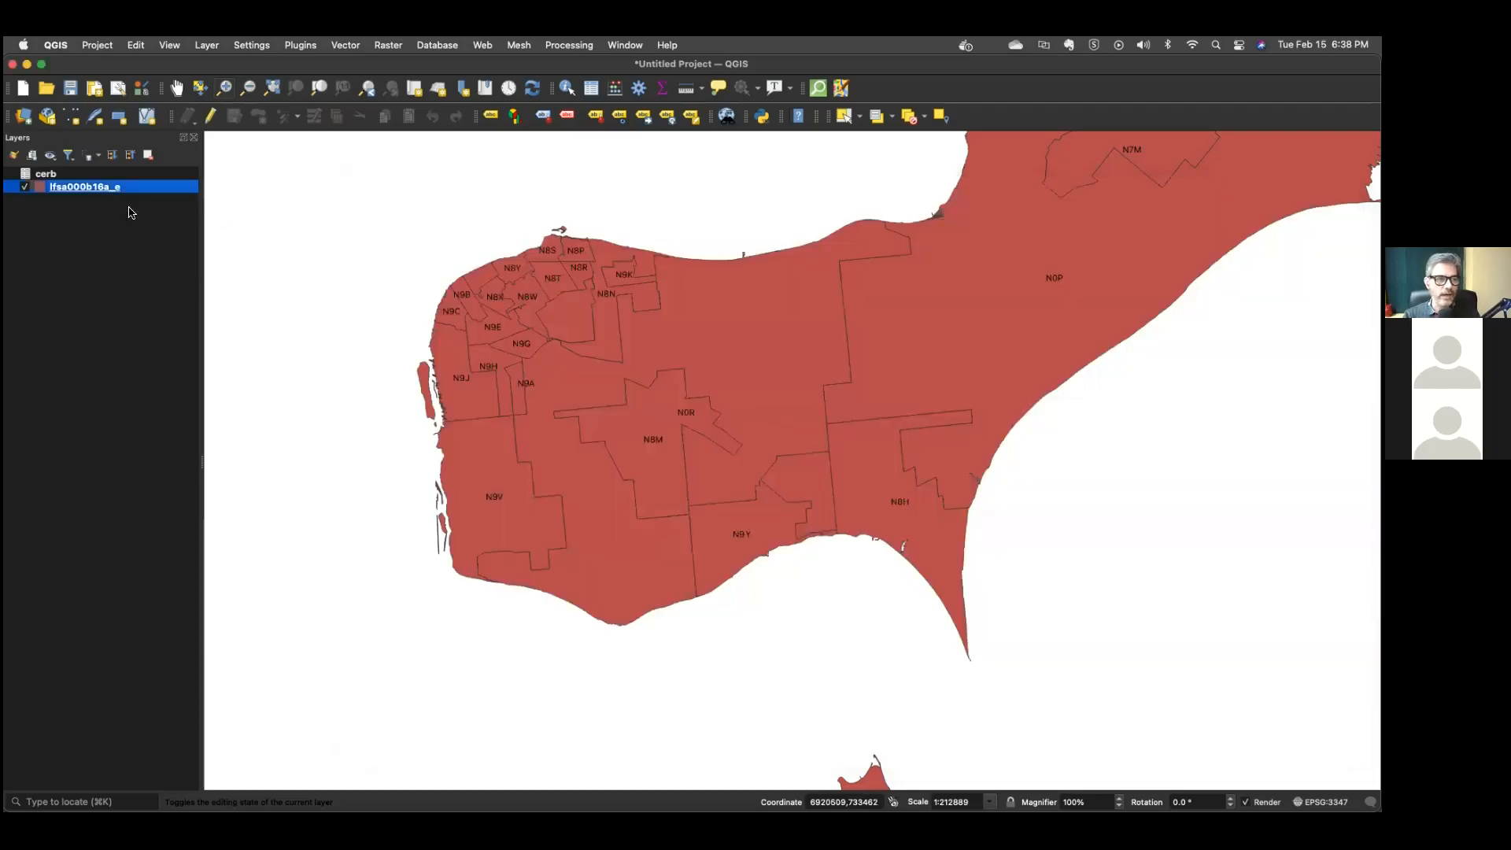
Enable editing in the lfsa000b16a_e attribute table and set up a new whole-number field named cerb_int in the field calculator.
{"action": "right_click", "coordinate": [99, 189]}
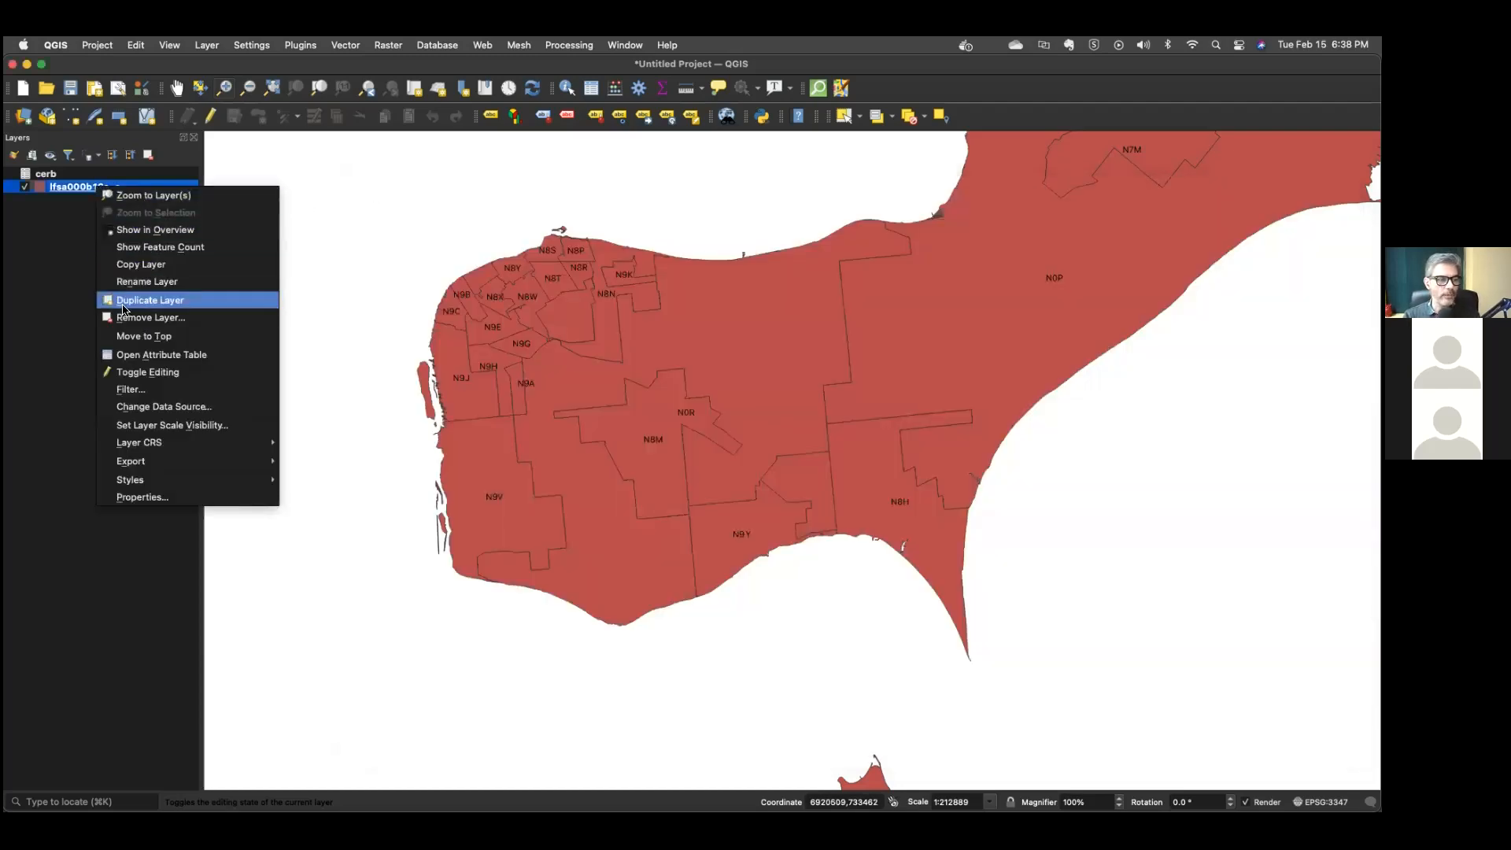
{"action": "left_click", "coordinate": [142, 353]}
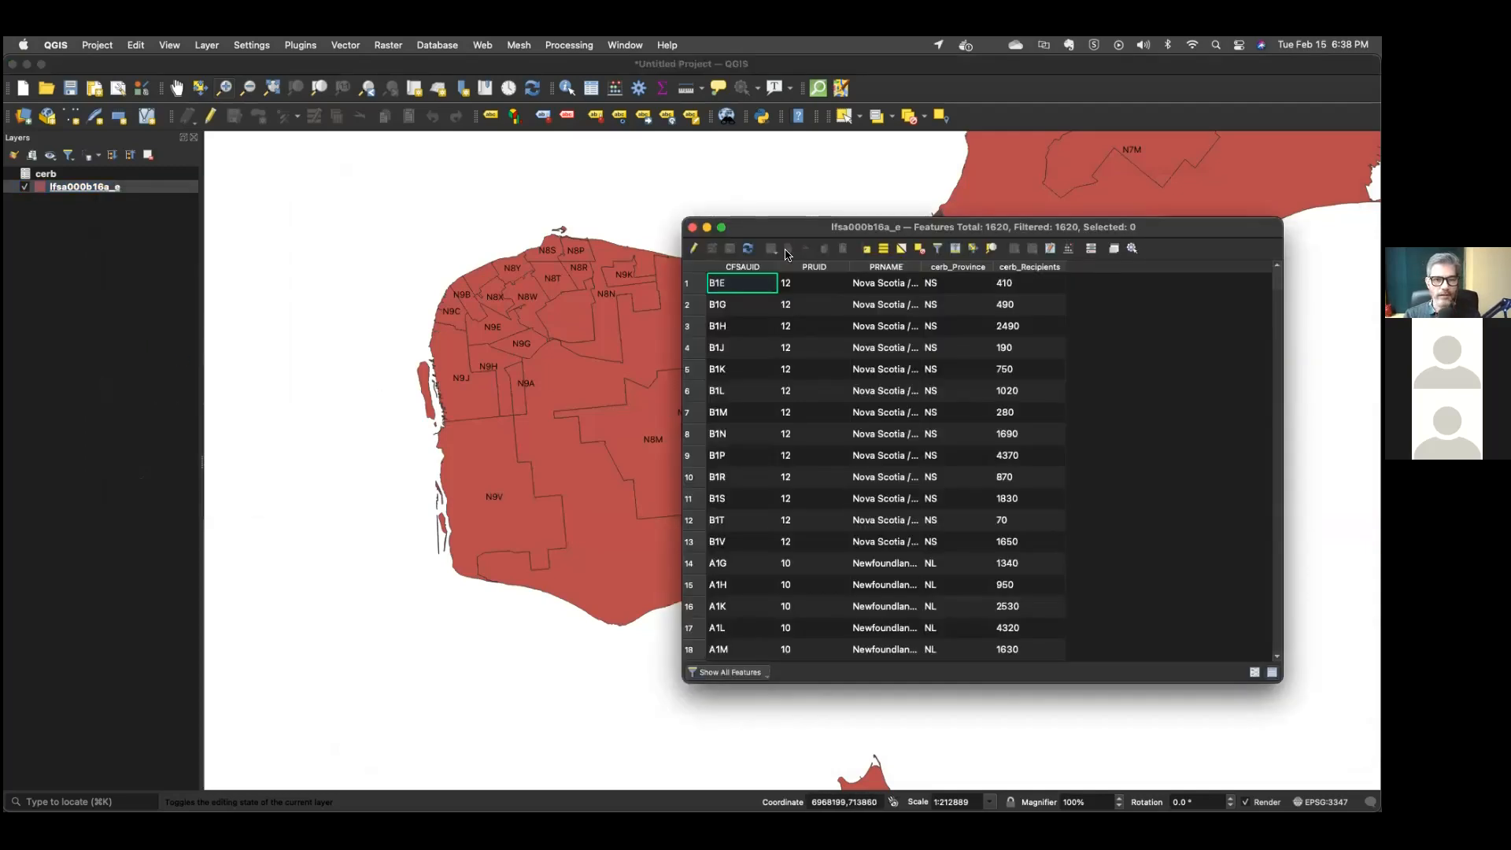
{"action": "left_click", "coordinate": [696, 250]}
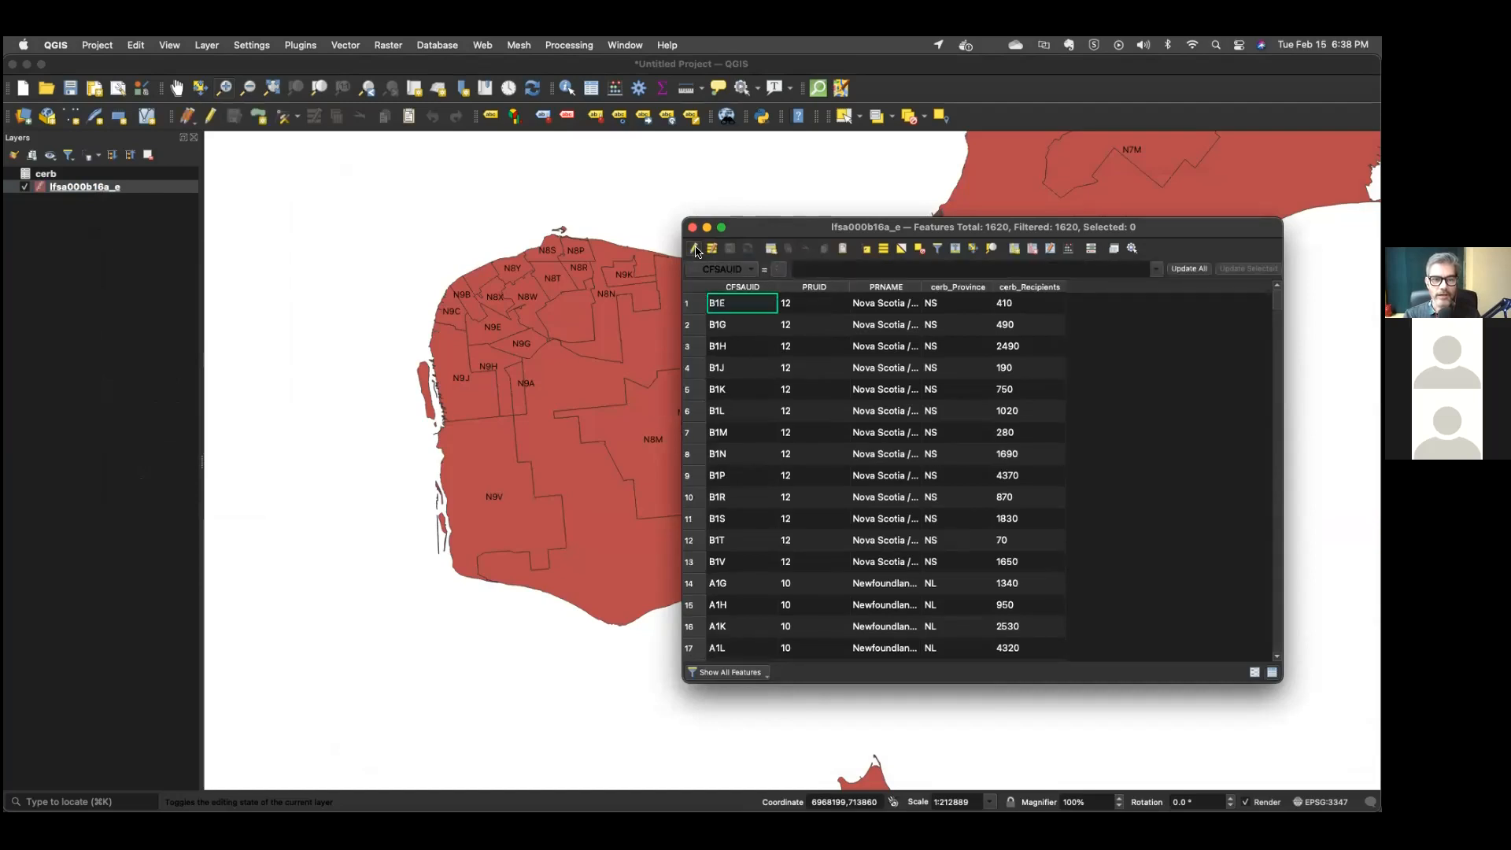
{"action": "left_click_drag", "start_coordinate": [787, 230], "coordinate": [680, 223]}
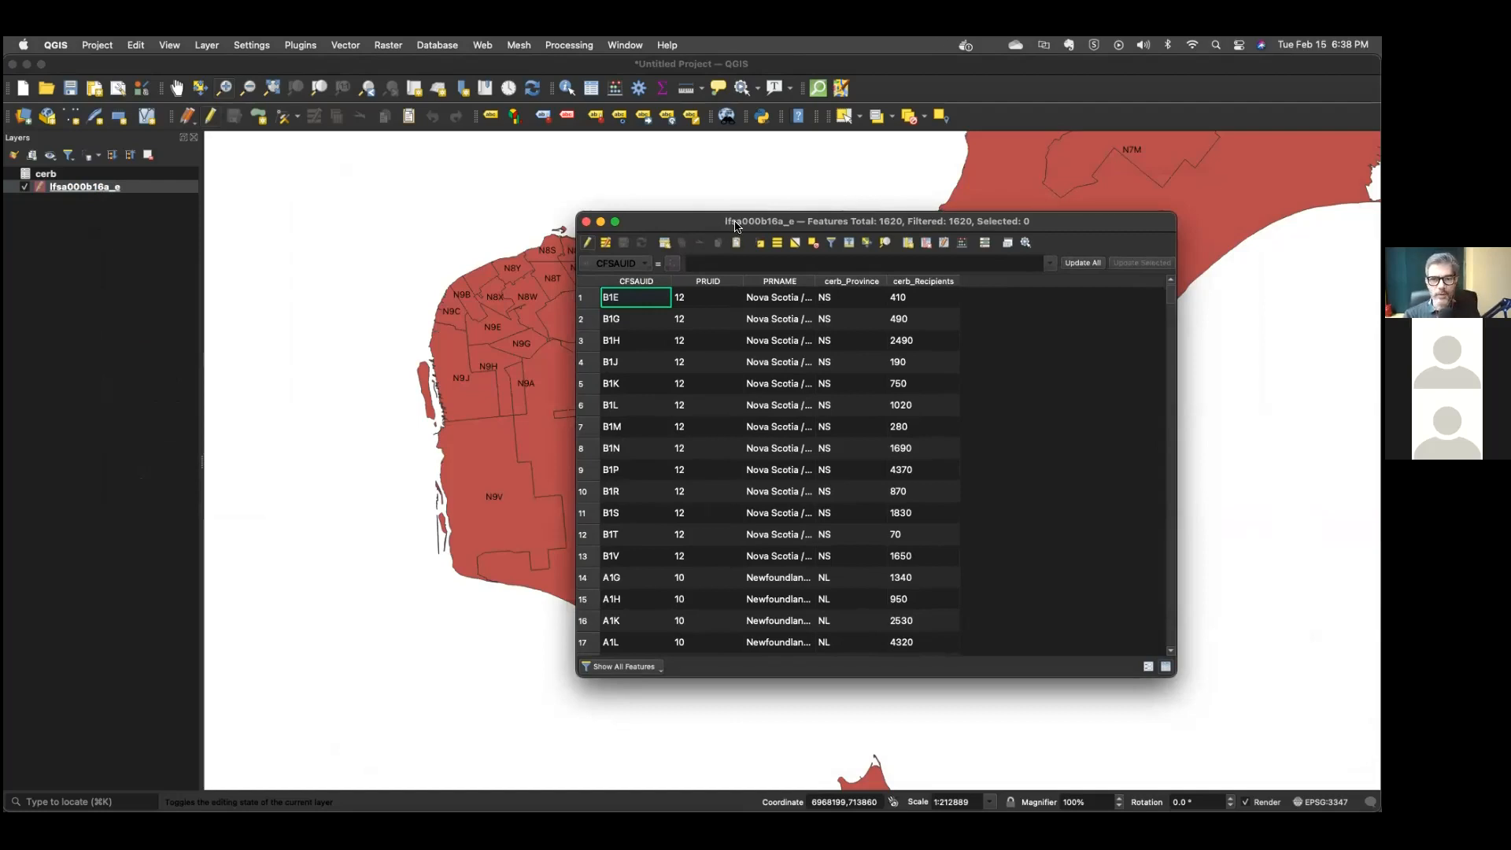
{"action": "left_click", "coordinate": [961, 251]}
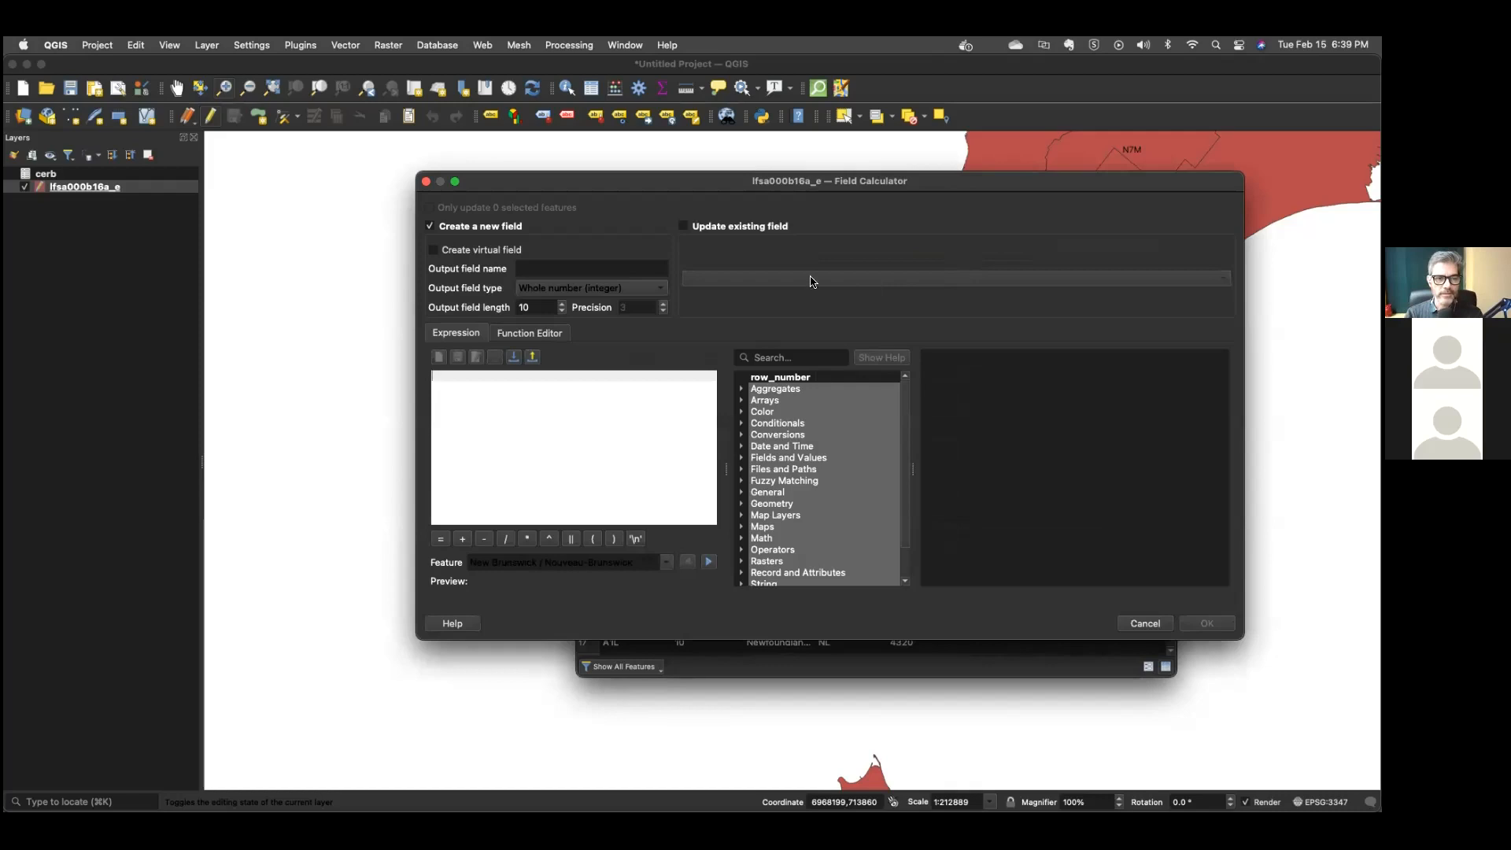
{"action": "left_click", "coordinate": [629, 264]}
{"action": "type", "text": "cerb_int"}
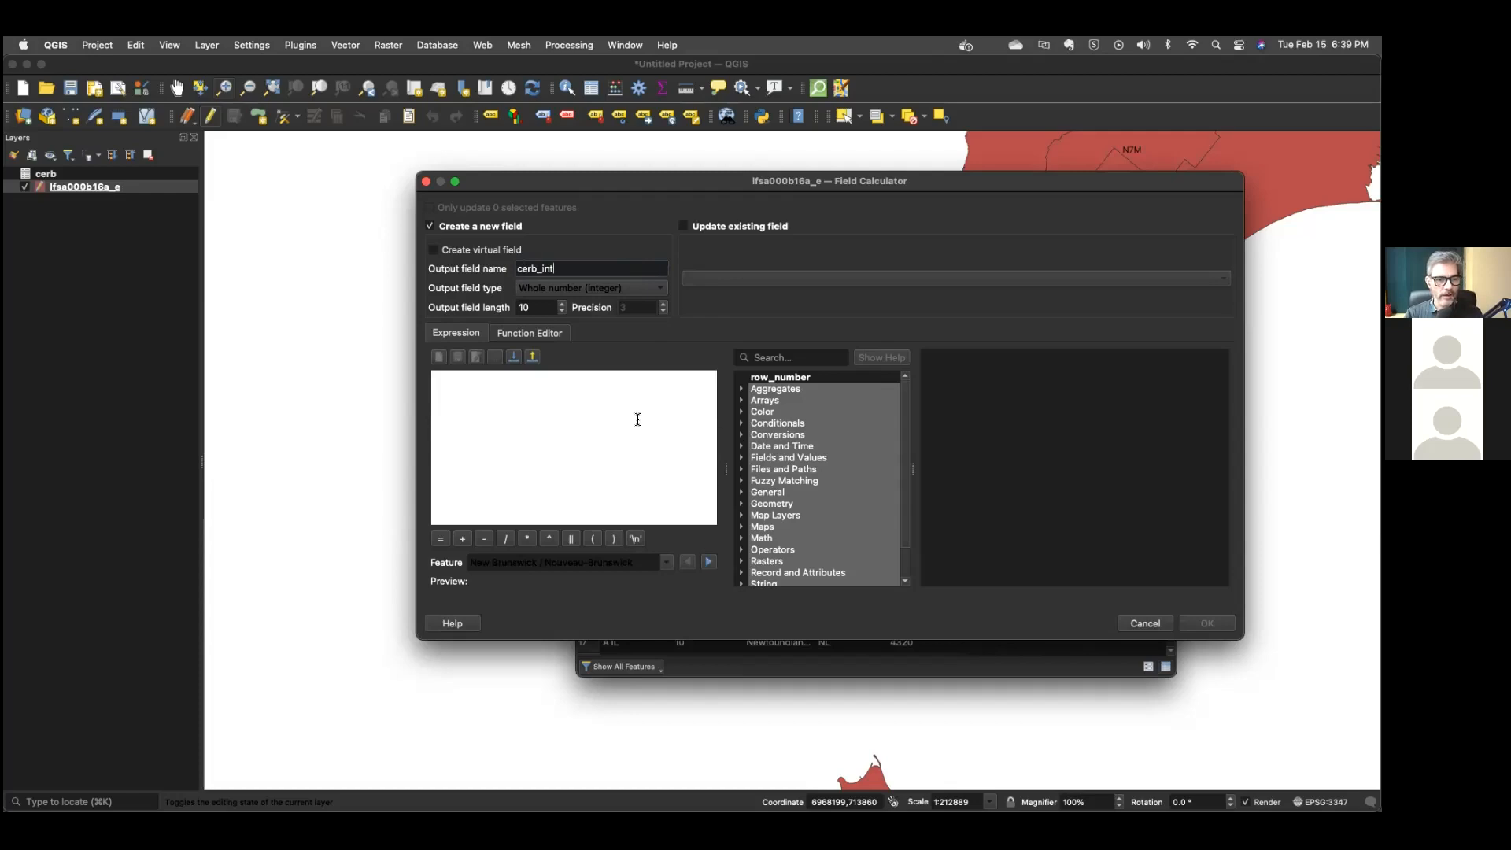
Build the expression to_int("cerb_Recipients") from the conversion function and the joined field, and try to calculate cerb_int with it.
{"action": "left_click", "coordinate": [584, 420]}
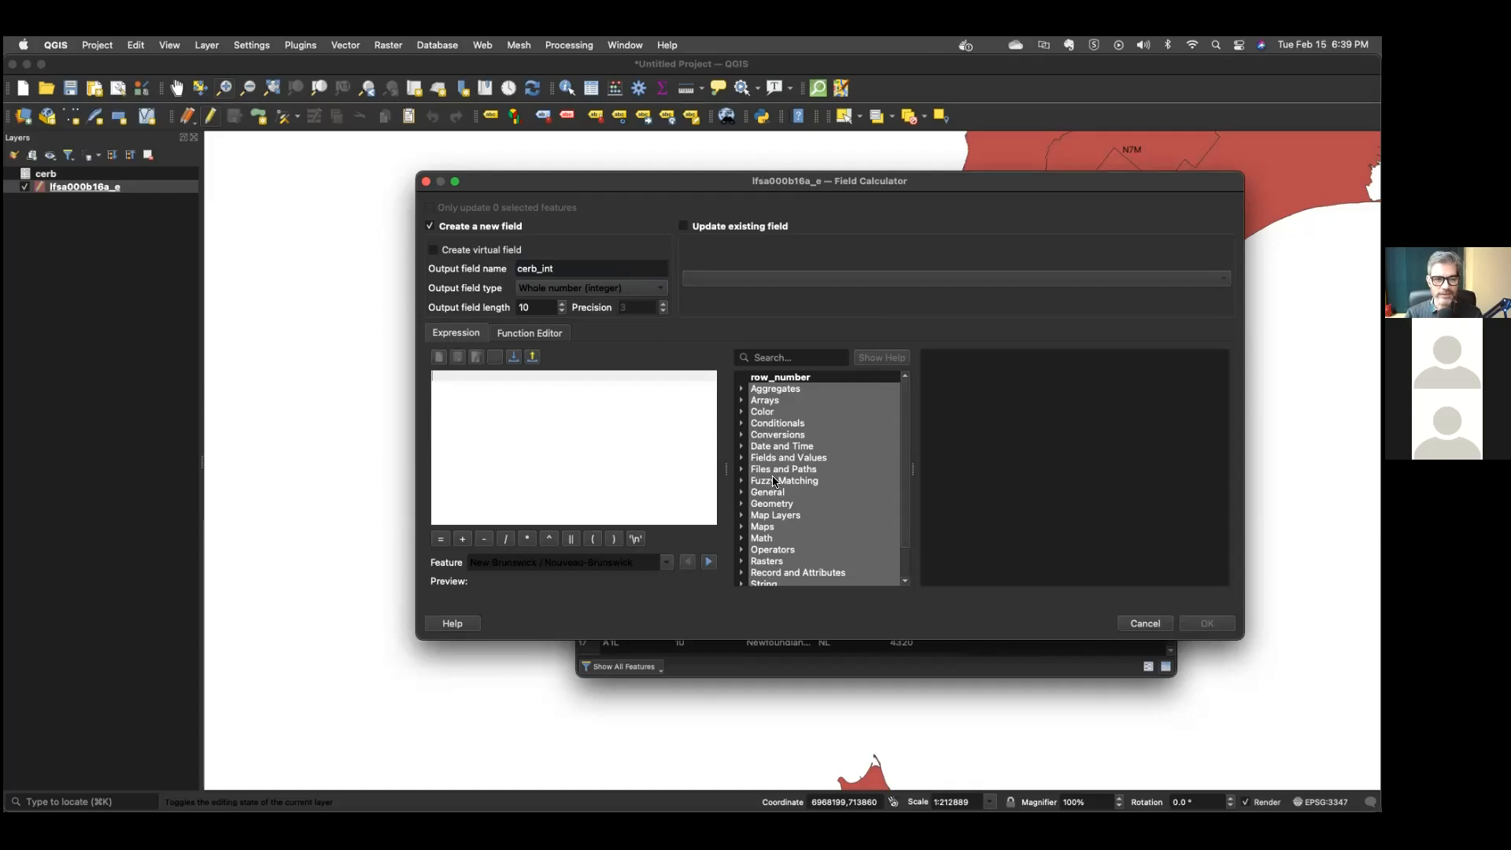
{"action": "left_click", "coordinate": [747, 459]}
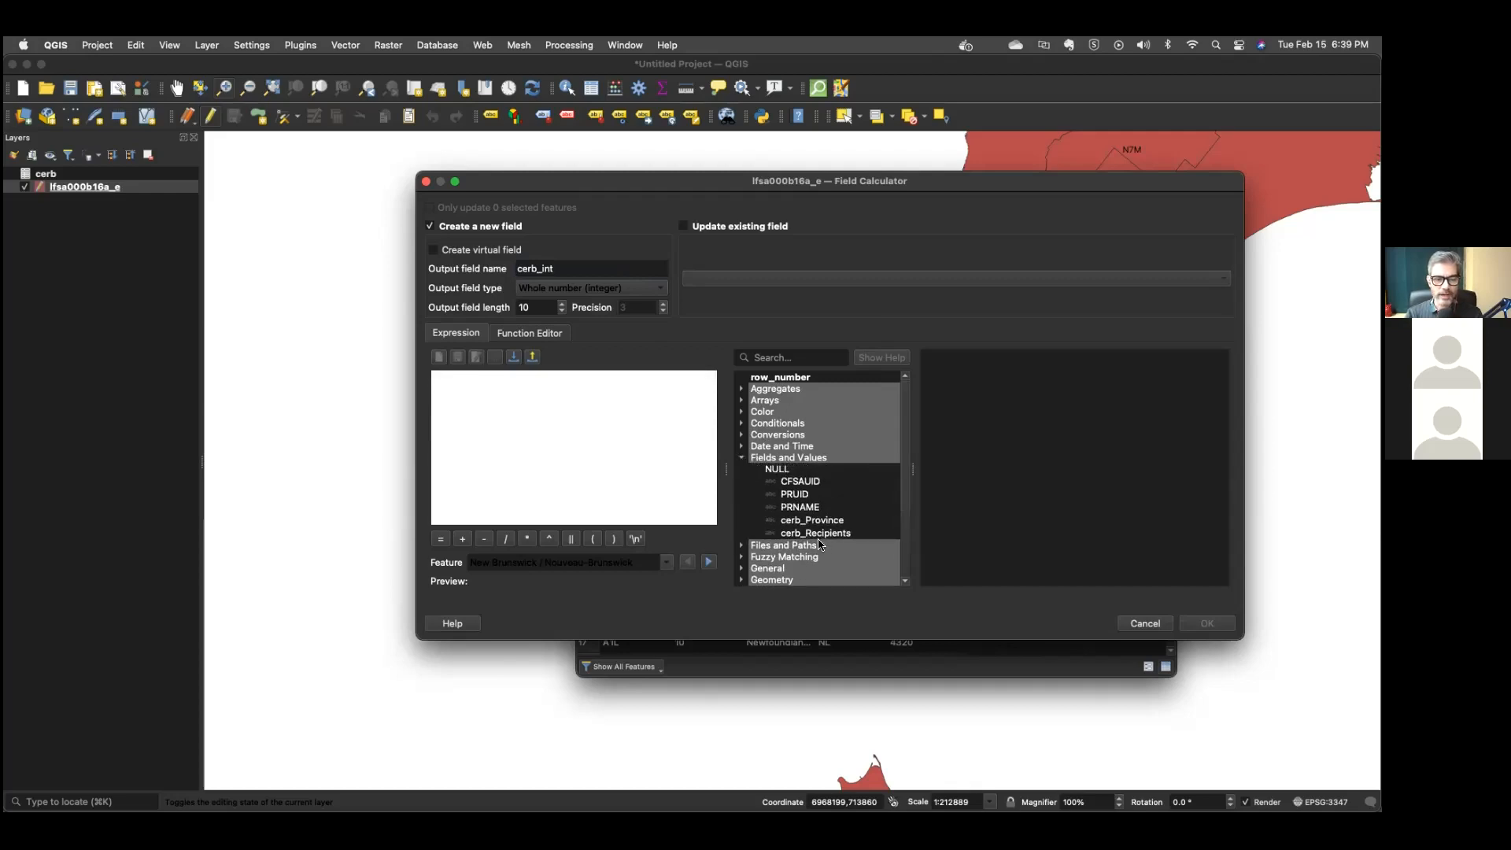
{"action": "left_click", "coordinate": [743, 436]}
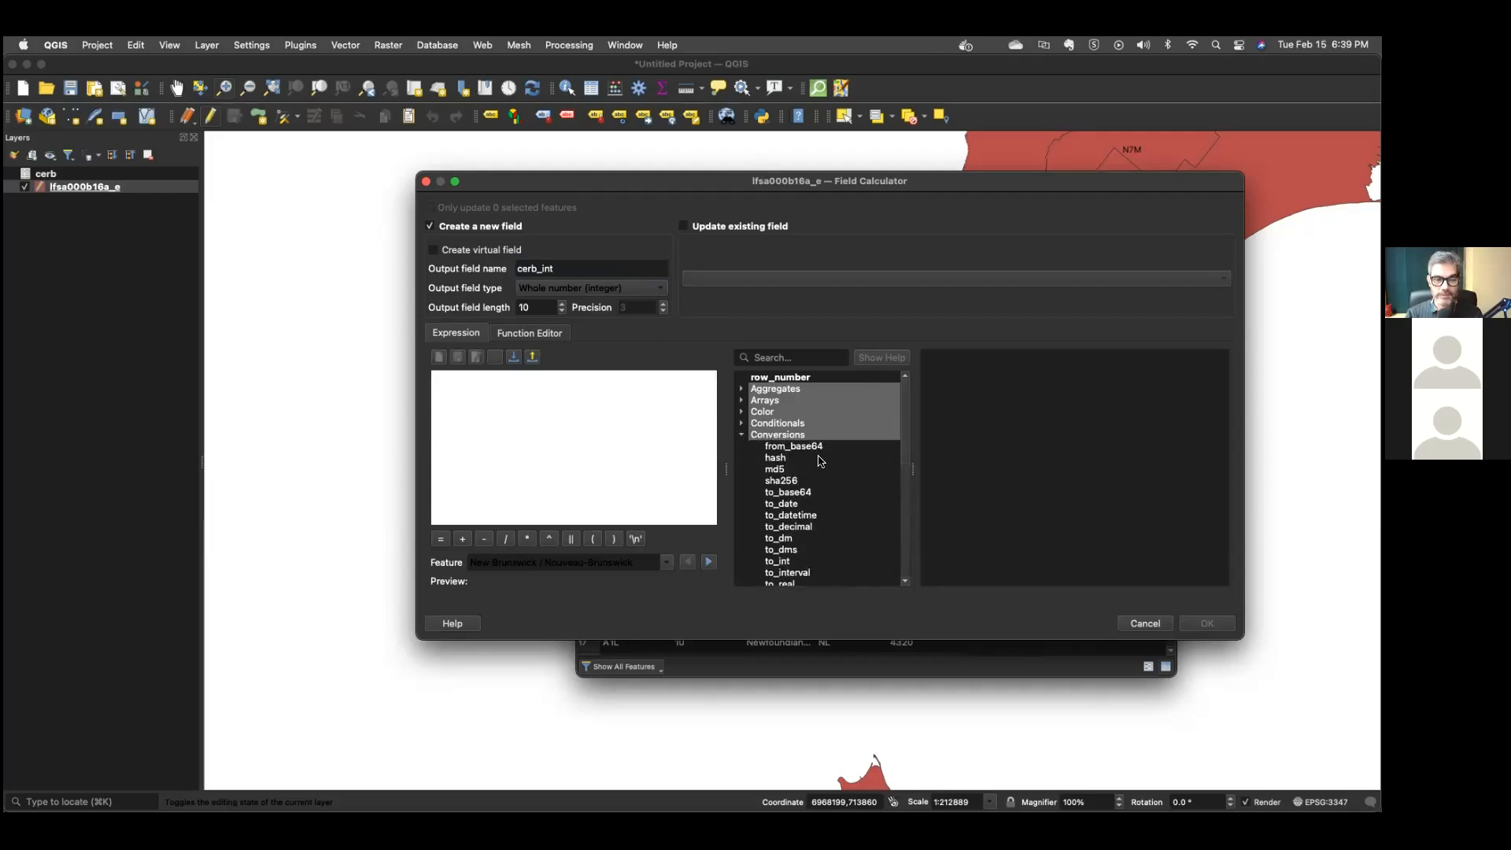
{"action": "double_click", "coordinate": [792, 562]}
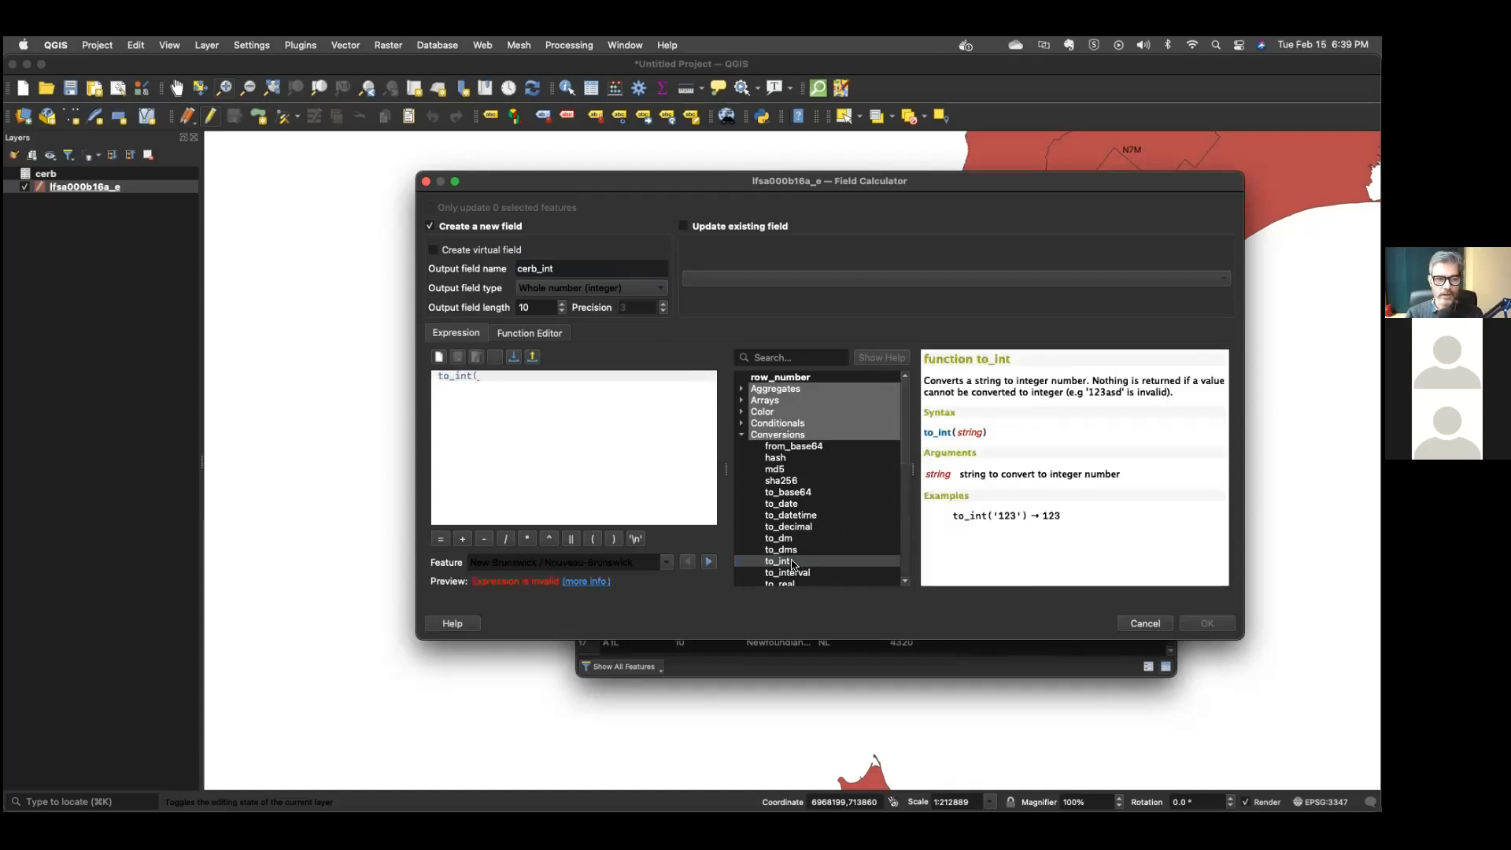
{"action": "left_click_drag", "start_coordinate": [903, 460], "coordinate": [904, 494]}
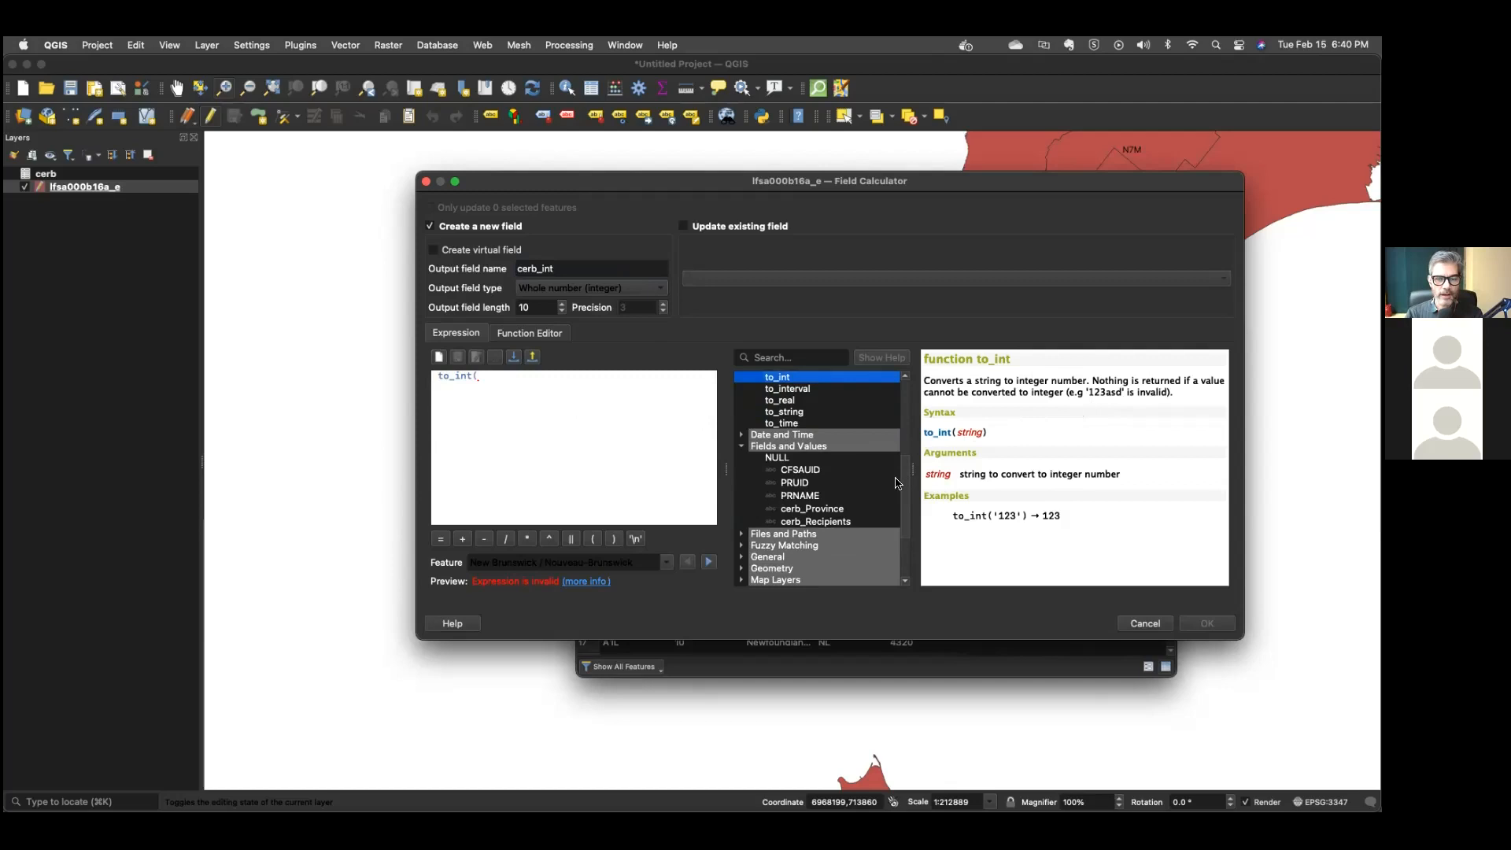
{"action": "double_click", "coordinate": [833, 522]}
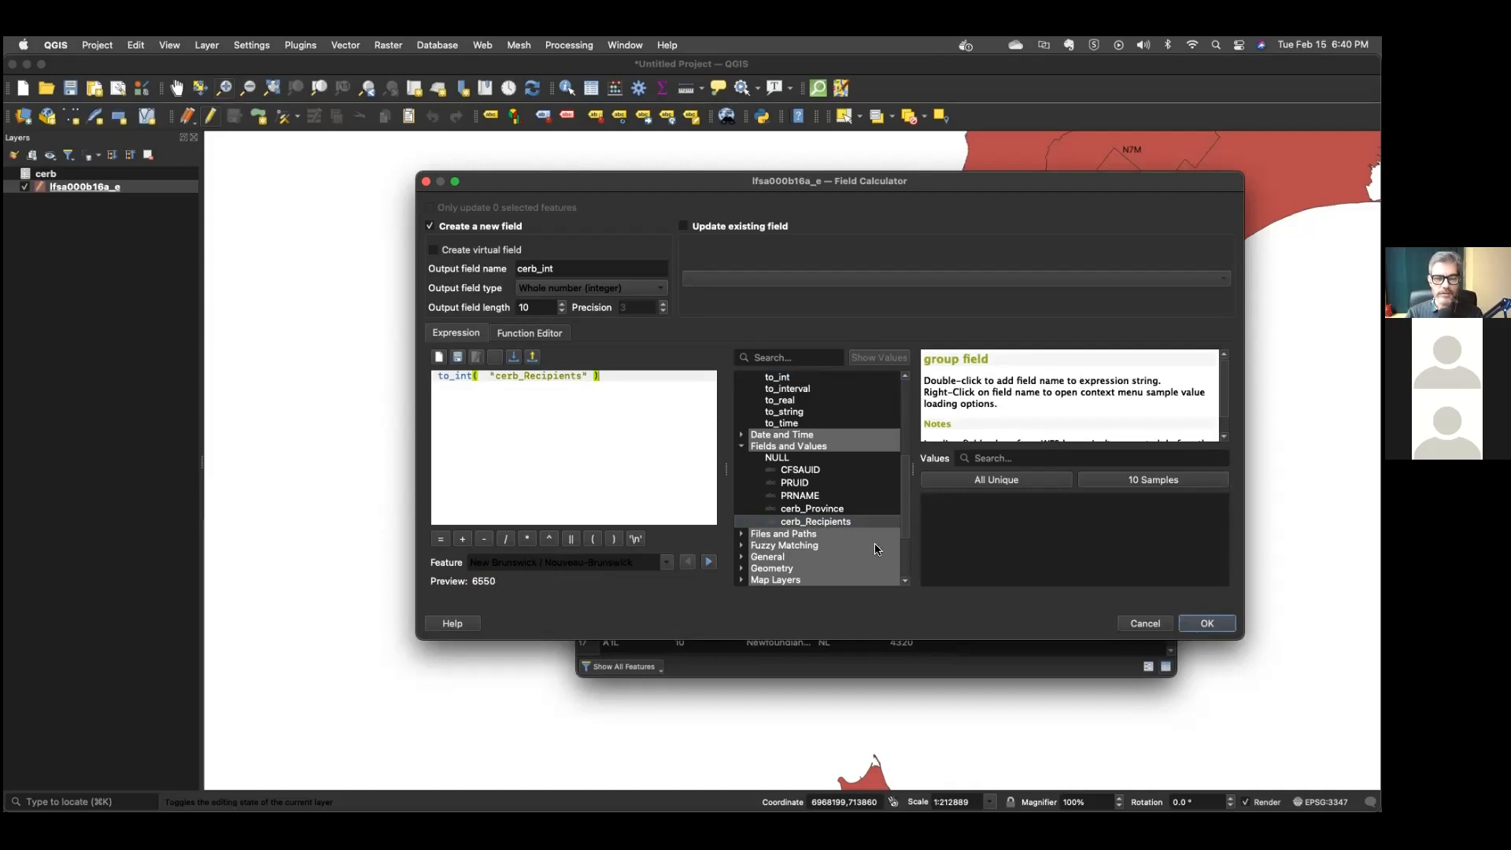
{"action": "left_click", "coordinate": [1217, 630]}
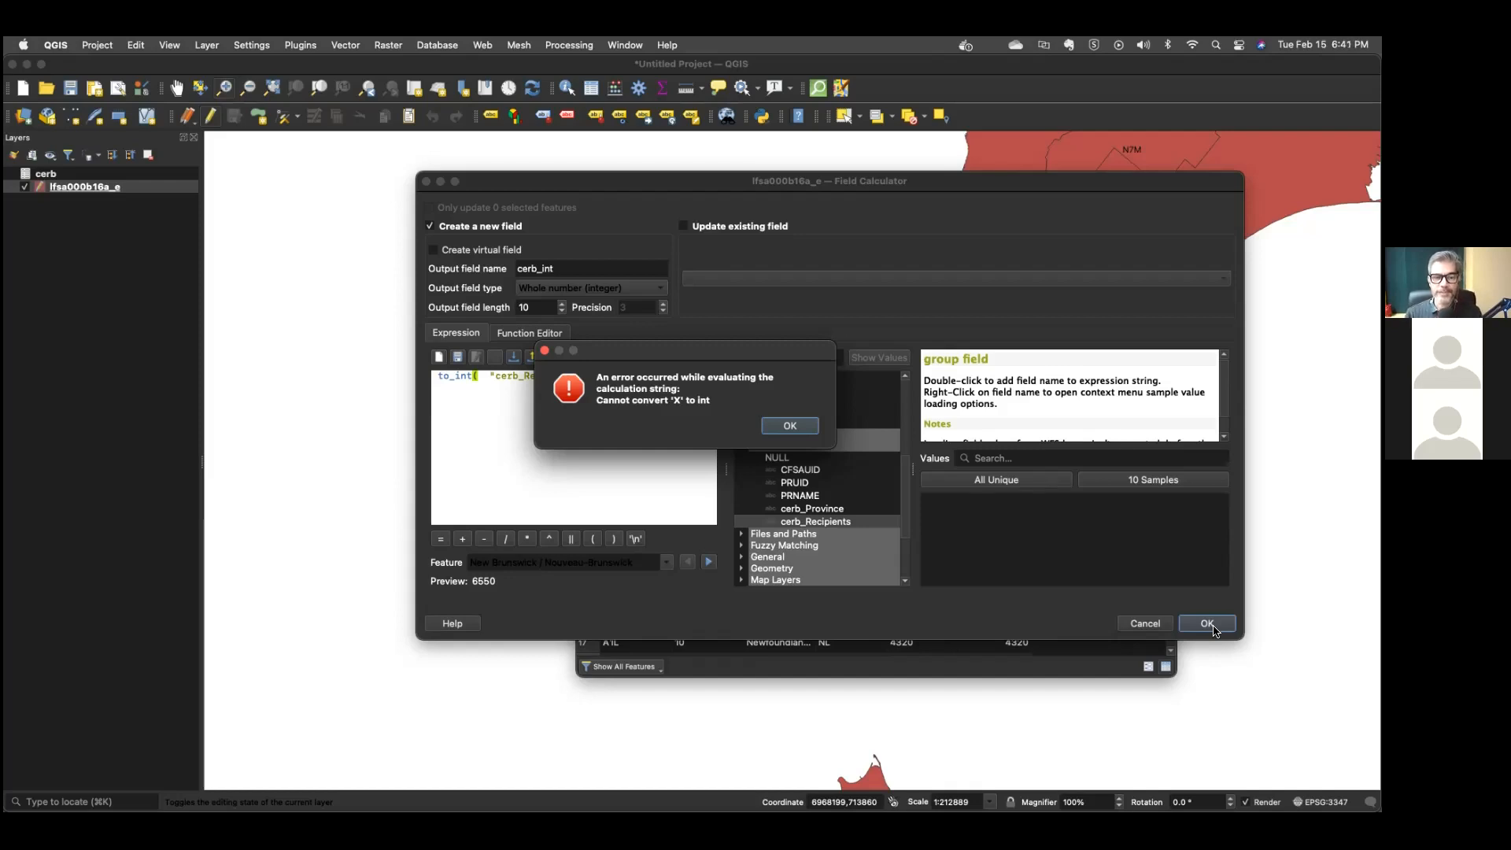
{"action": "left_click", "coordinate": [776, 429]}
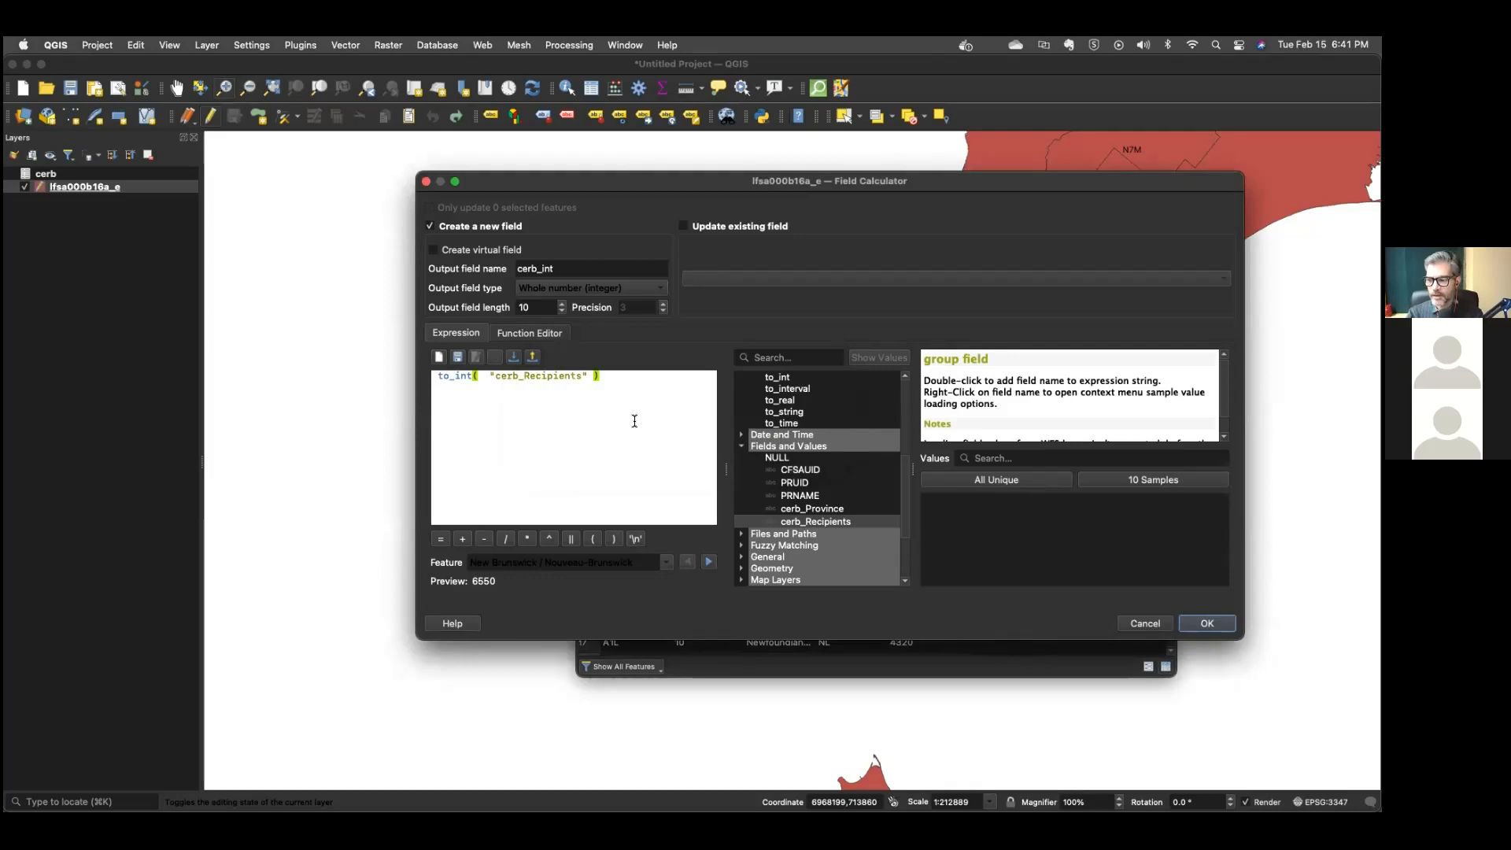
Put an if condition testing "cerb_Recipients" != 'X' in front of the to_int conversion, making the conversion its true result.
{"action": "left_click", "coordinate": [438, 382]}
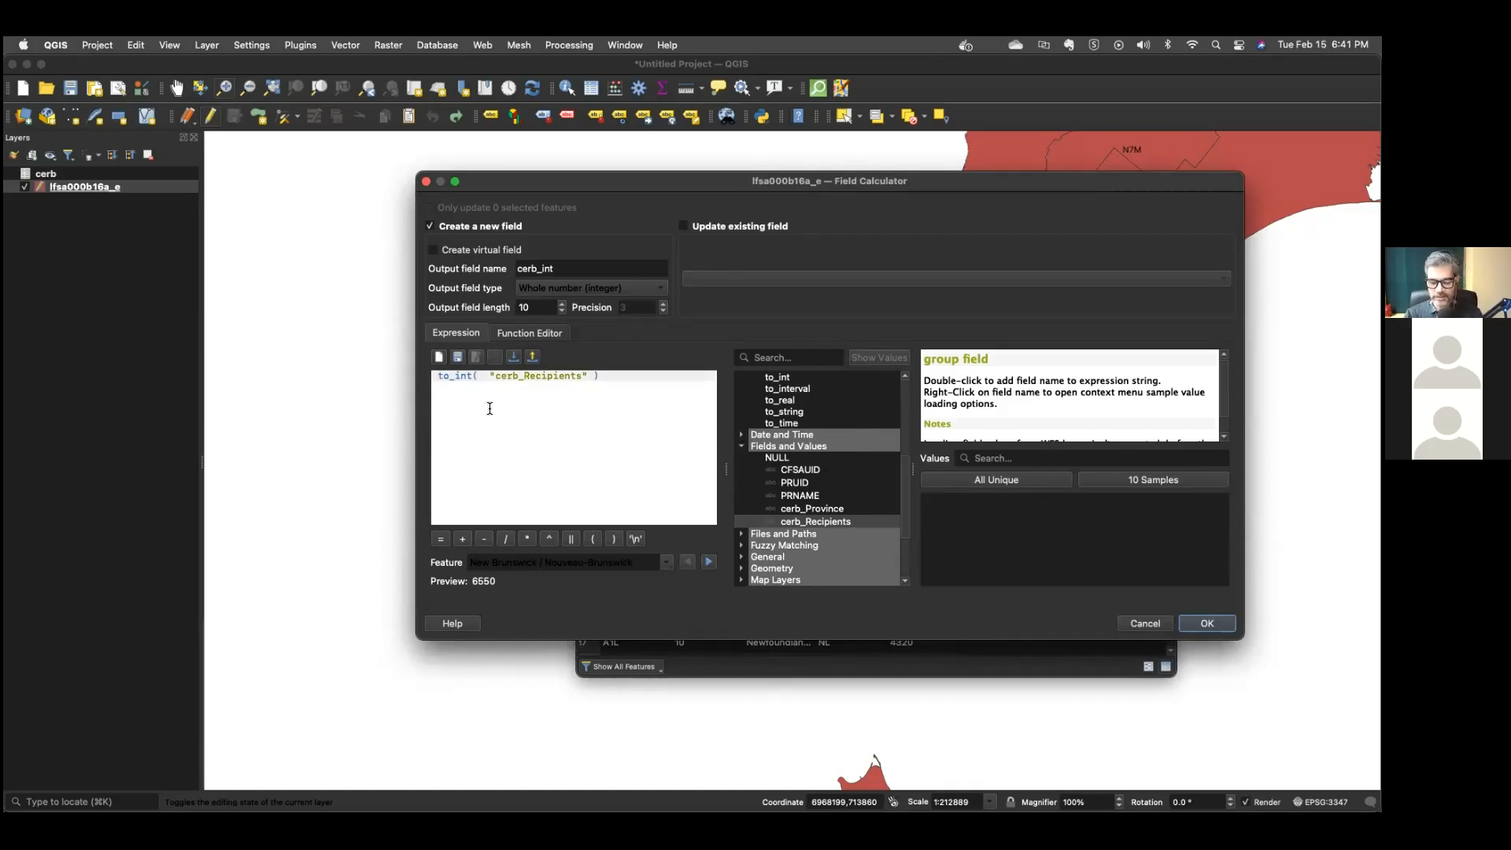
{"action": "type", "text": "if("}
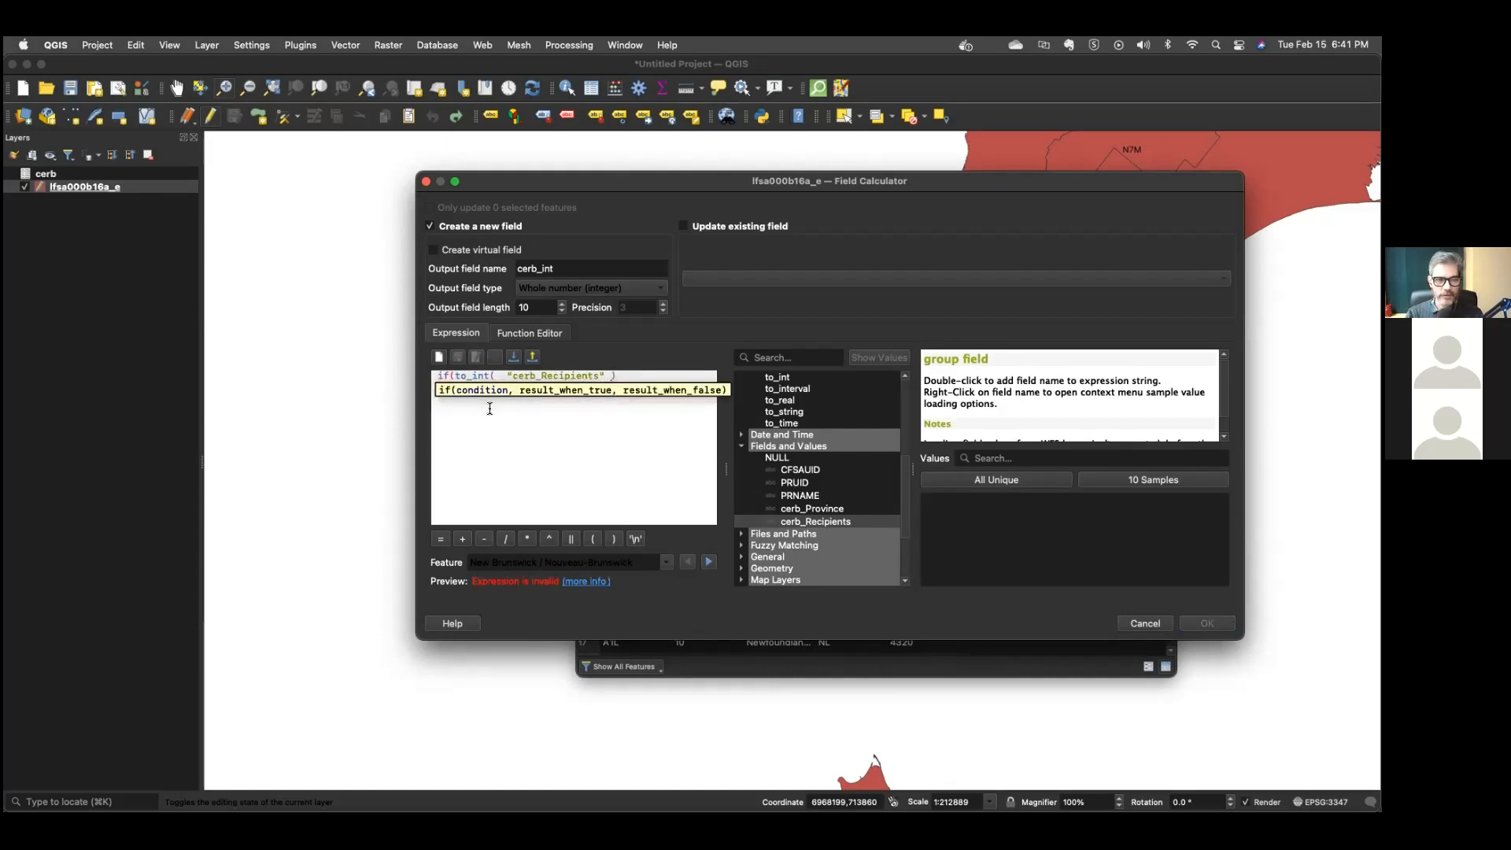
{"action": "type", "text": "\"cer"}
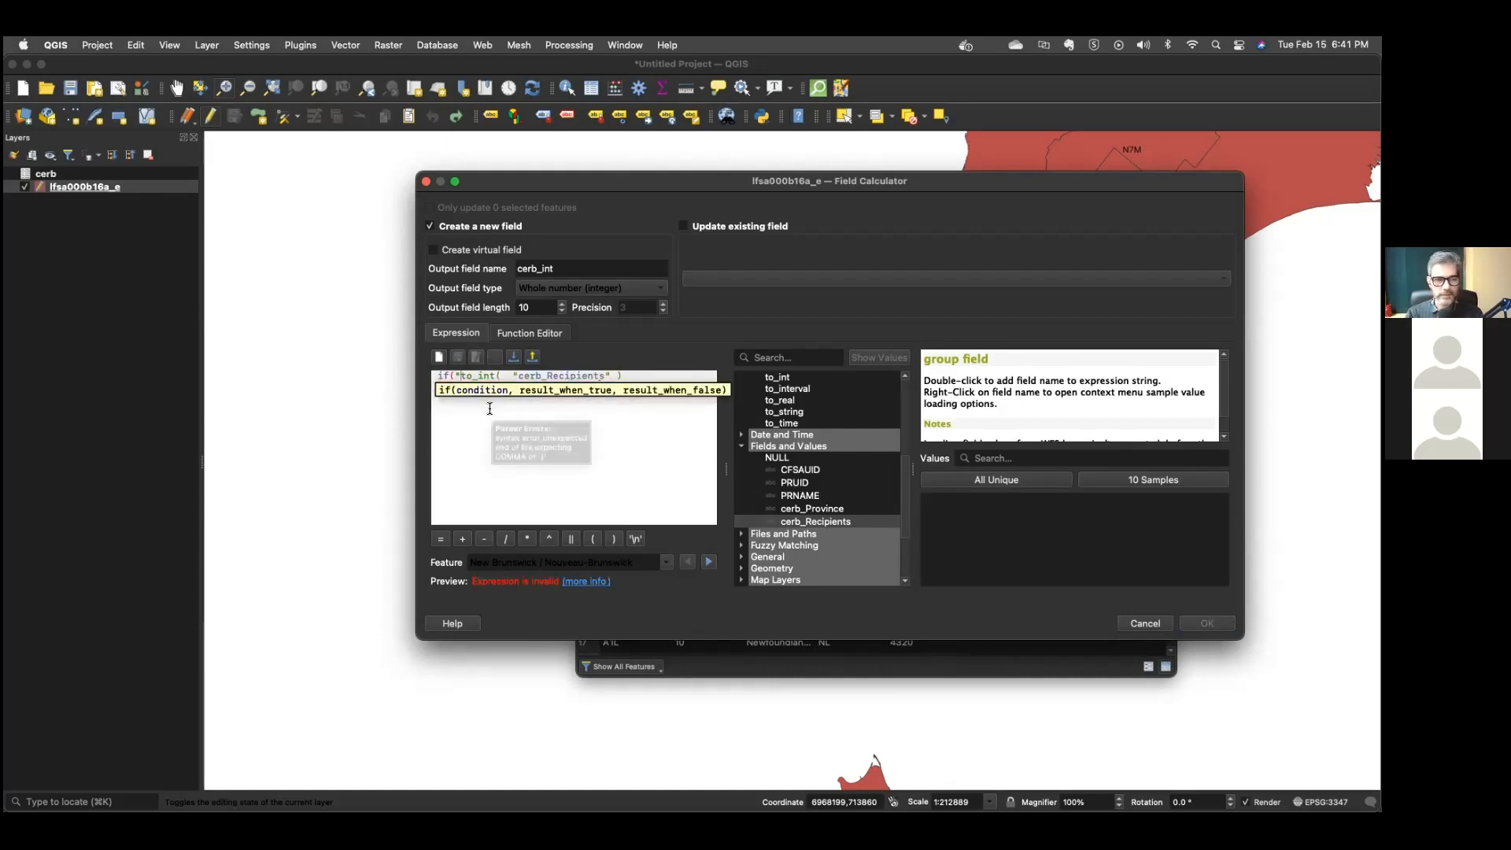
{"action": "key", "text": "BackSpace"}
{"action": "key", "text": "BackSpace"}
{"action": "key", "text": "BackSpace"}
{"action": "key", "text": "BackSpace"}
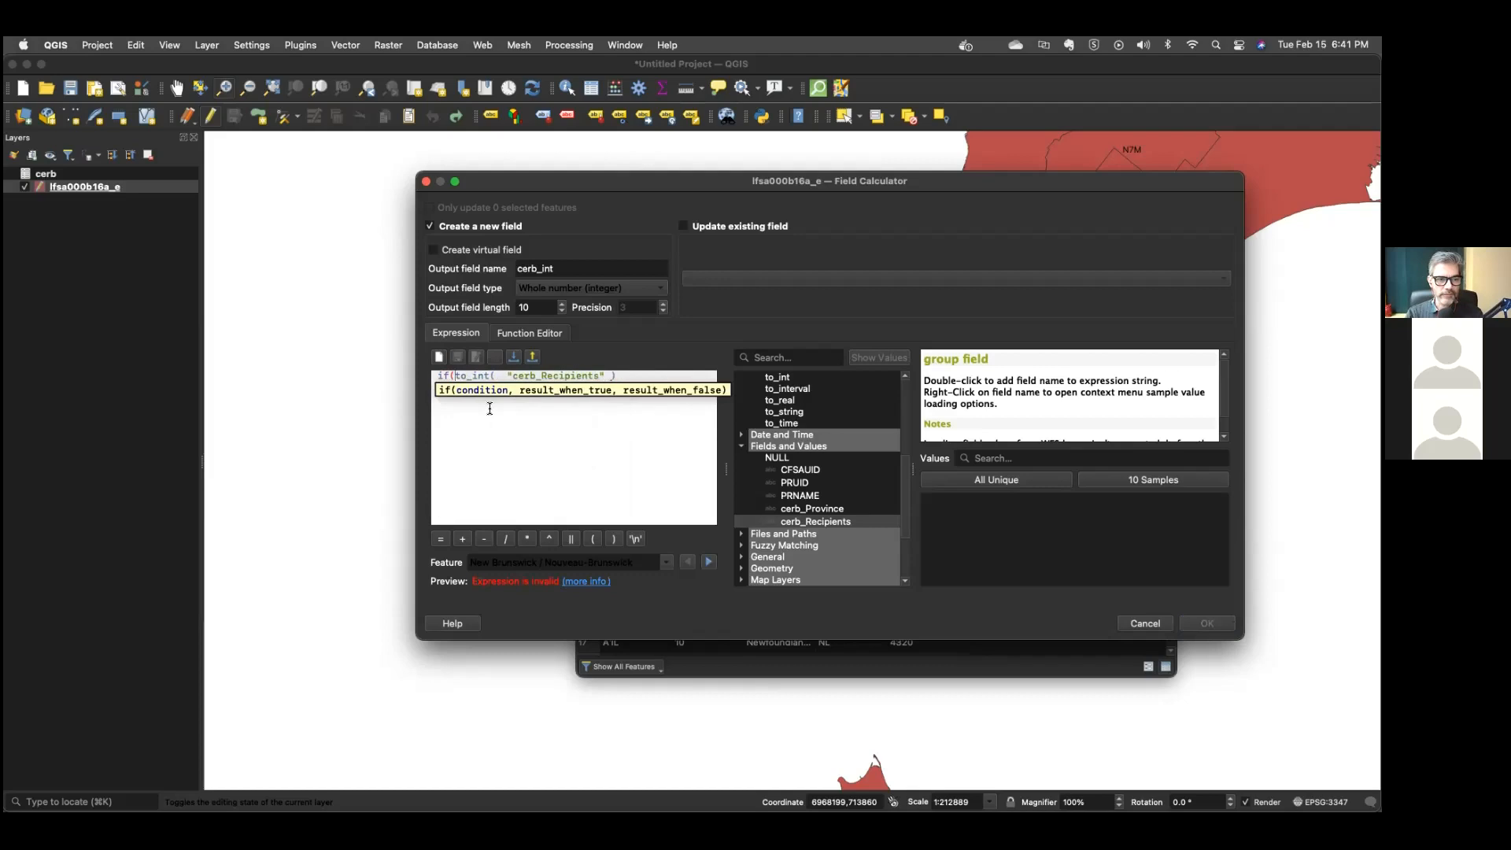
{"action": "type", "text": "\"cerb_Recipients\""}
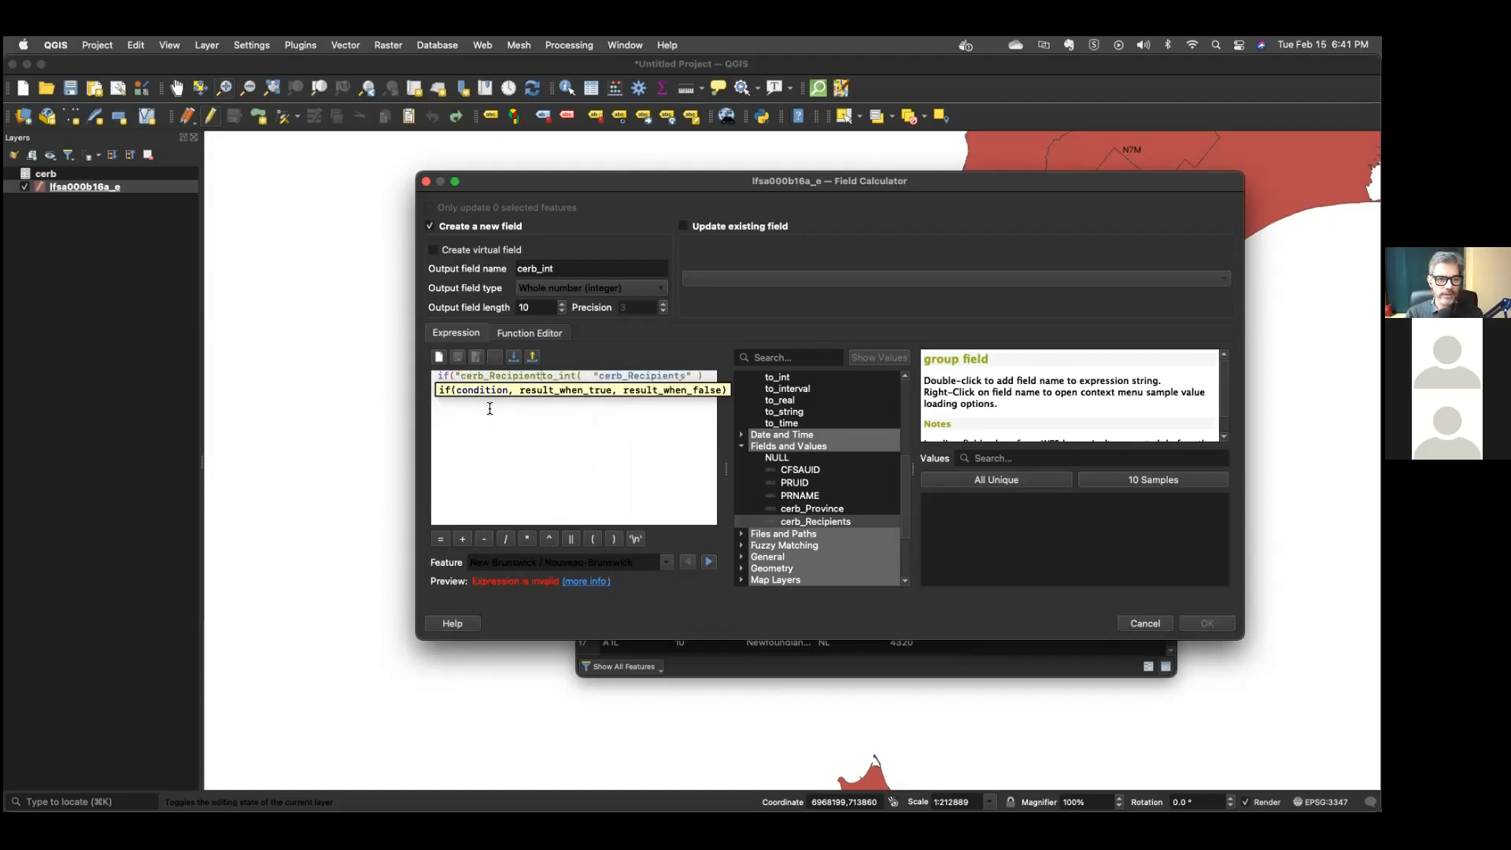
{"action": "type", "text": " != 'X'"}
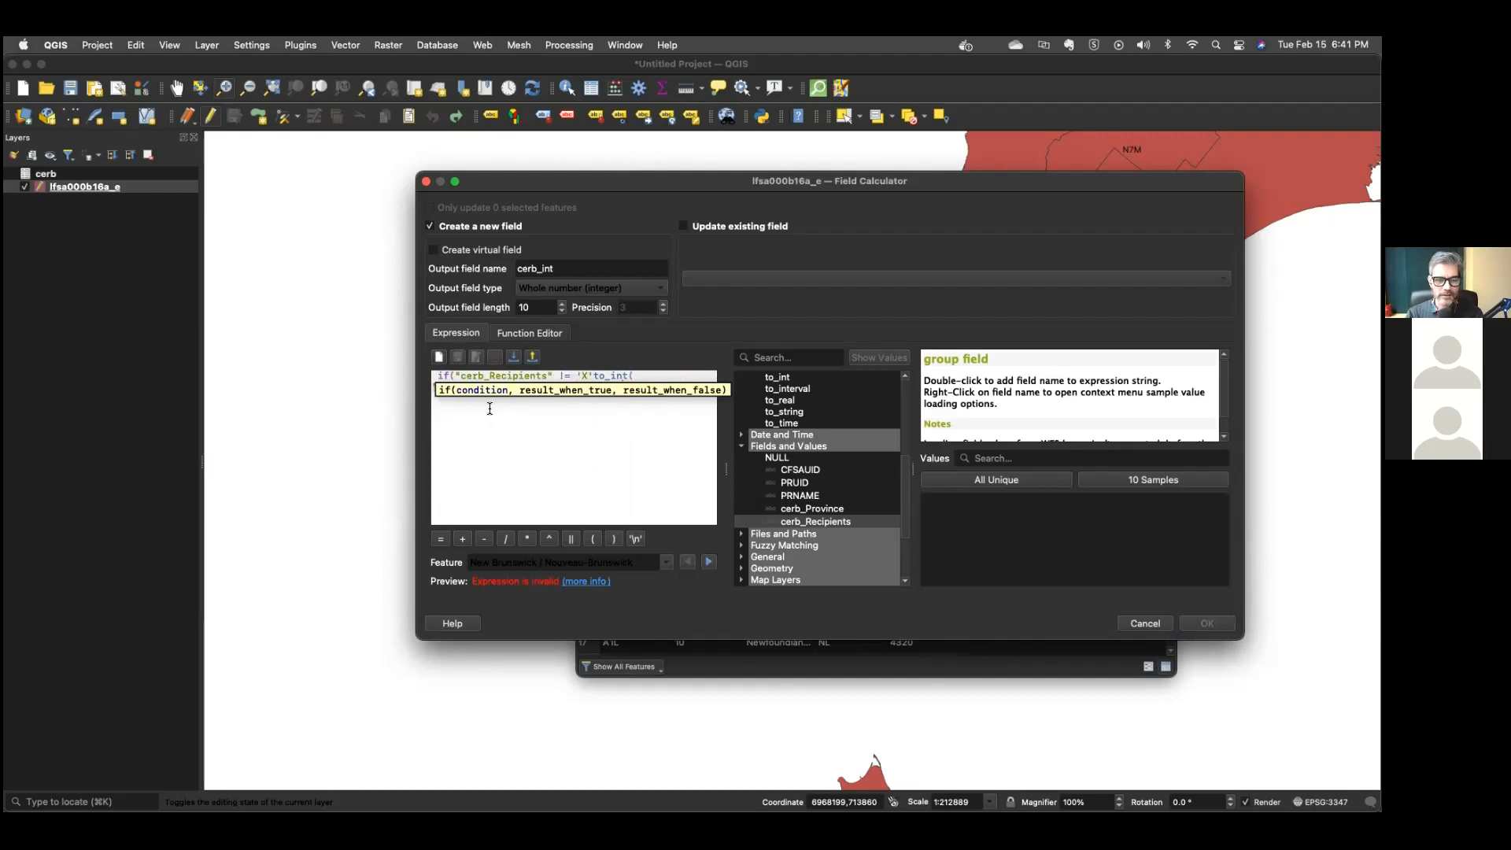
{"action": "type", "text": ","}
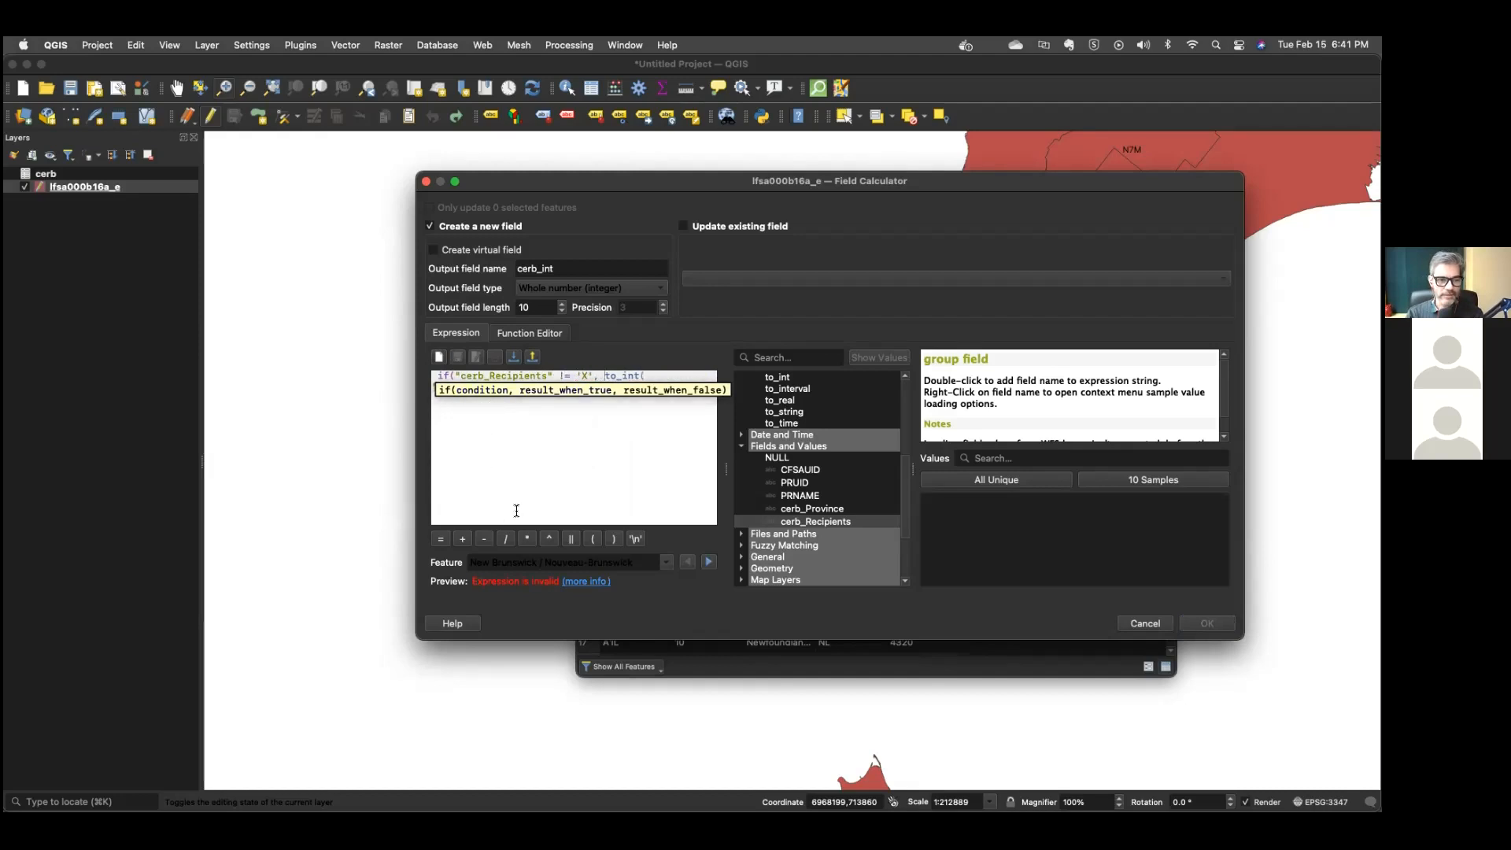
Complete the if expression with 0 as the false result and calculate the cerb_int field, then close the attribute table.
{"action": "left_click", "coordinate": [661, 379]}
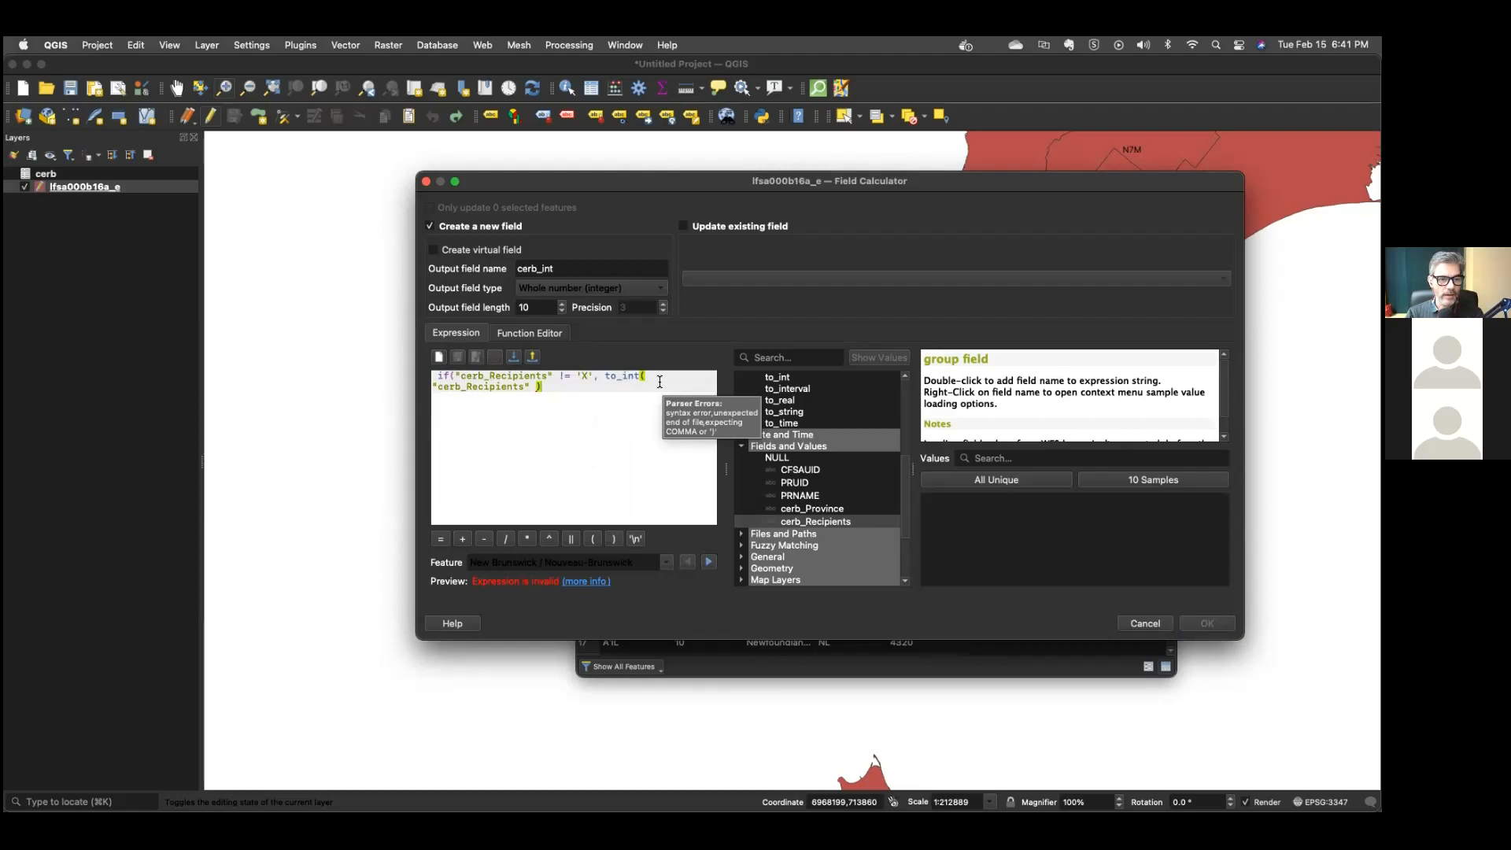
{"action": "type", "text": ","}
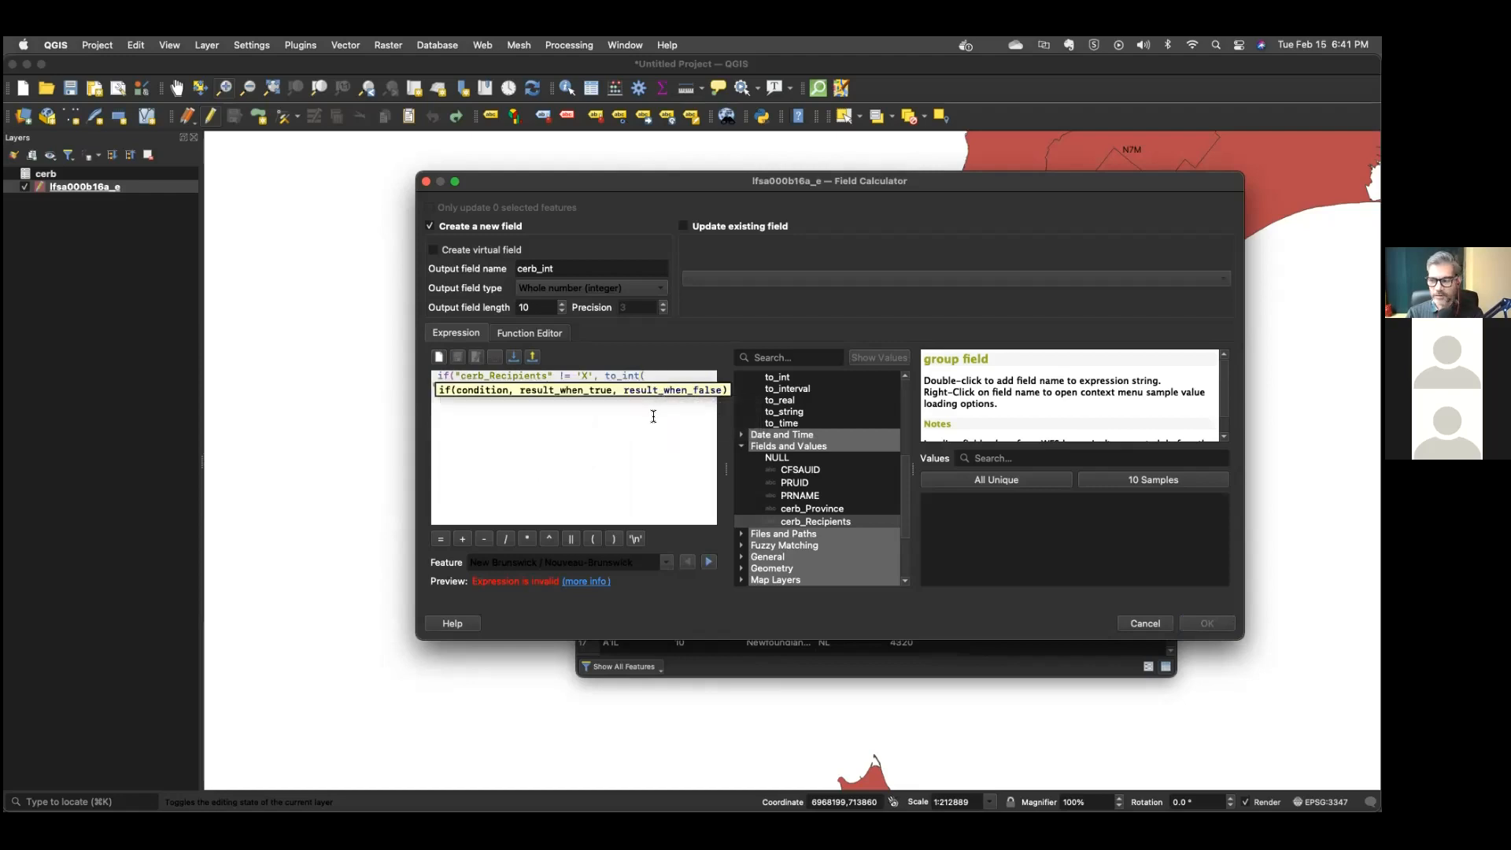
{"action": "type", "text": "0)"}
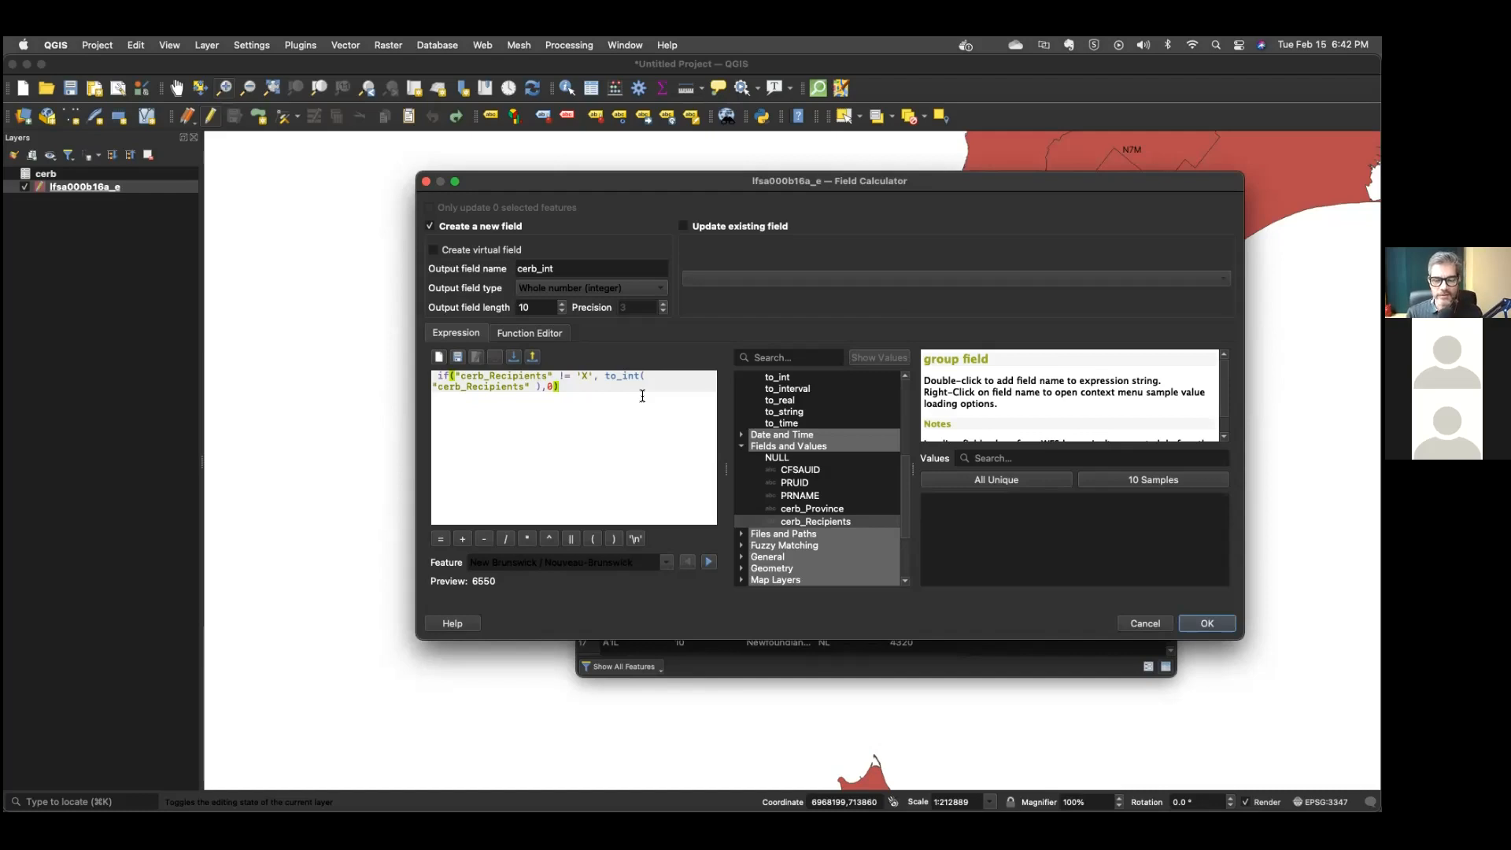
{"action": "left_click", "coordinate": [1193, 621]}
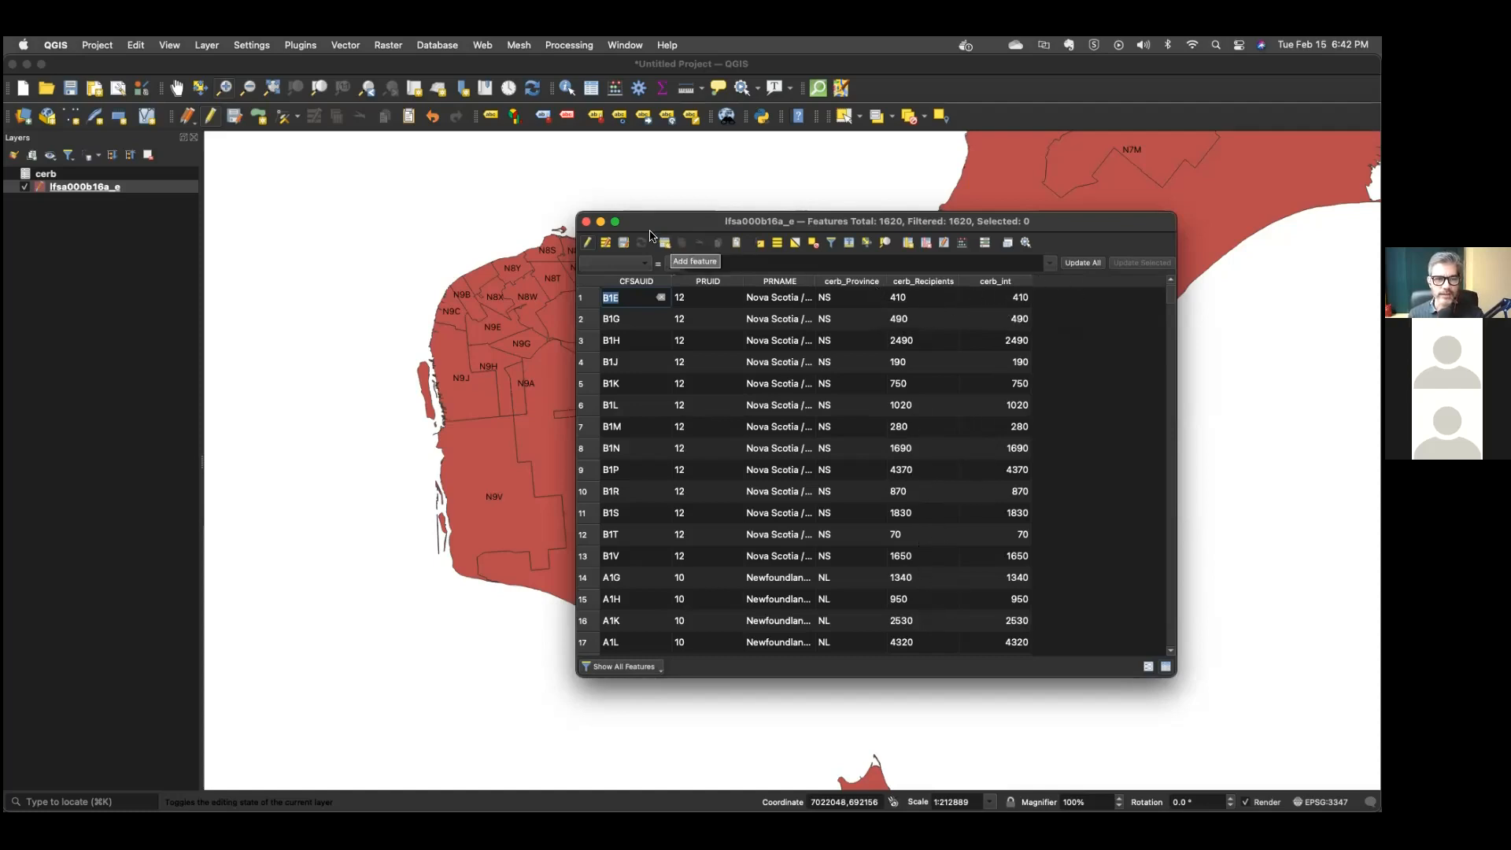
{"action": "left_click", "coordinate": [587, 223]}
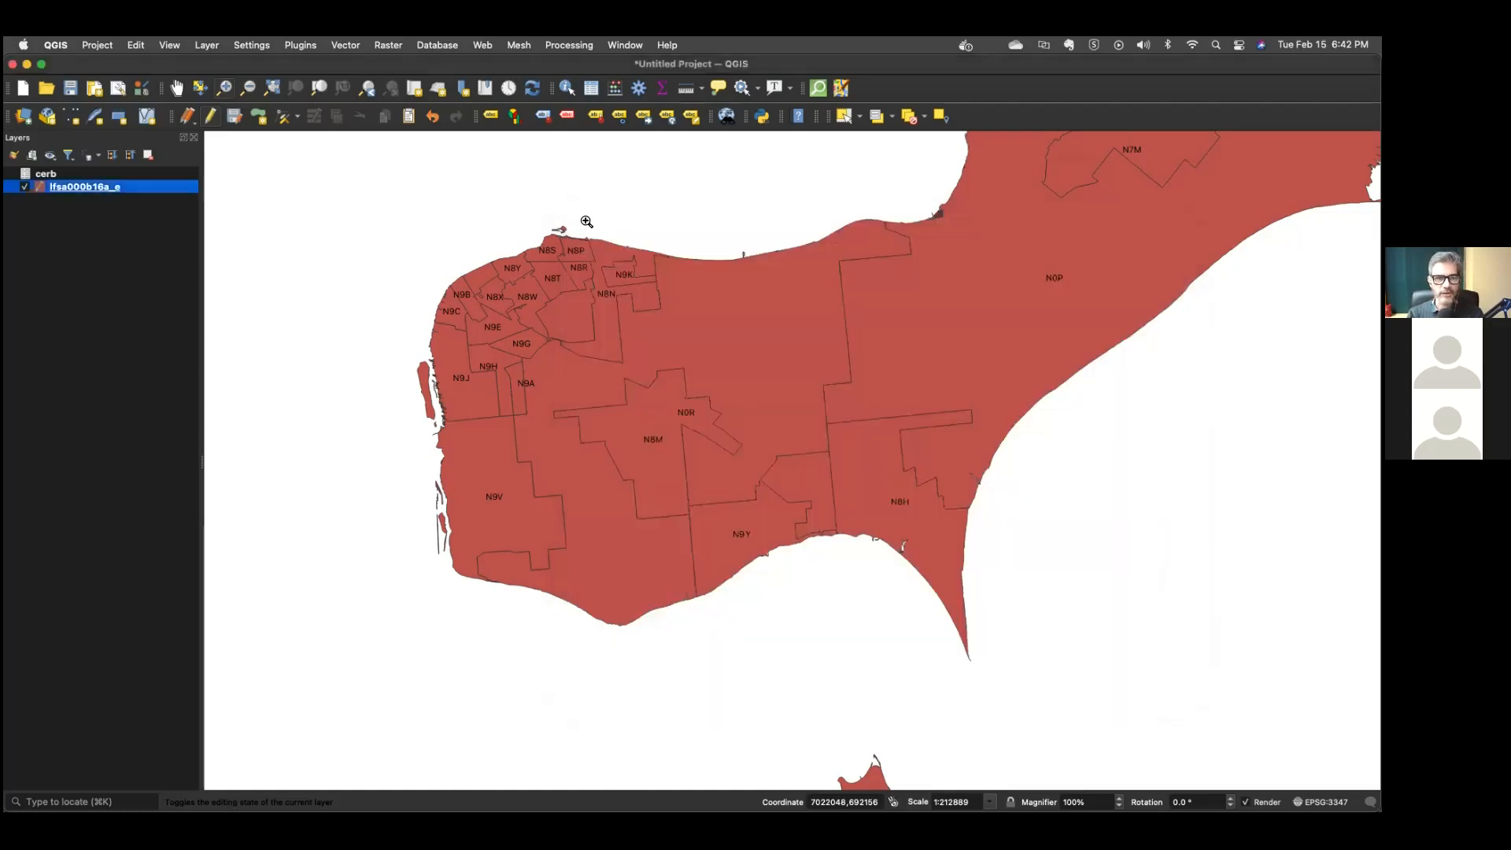
Switch the lfsa000b16a_e layer's symbology to Graduated with cerb_int as the value field.
{"action": "right_click", "coordinate": [94, 189]}
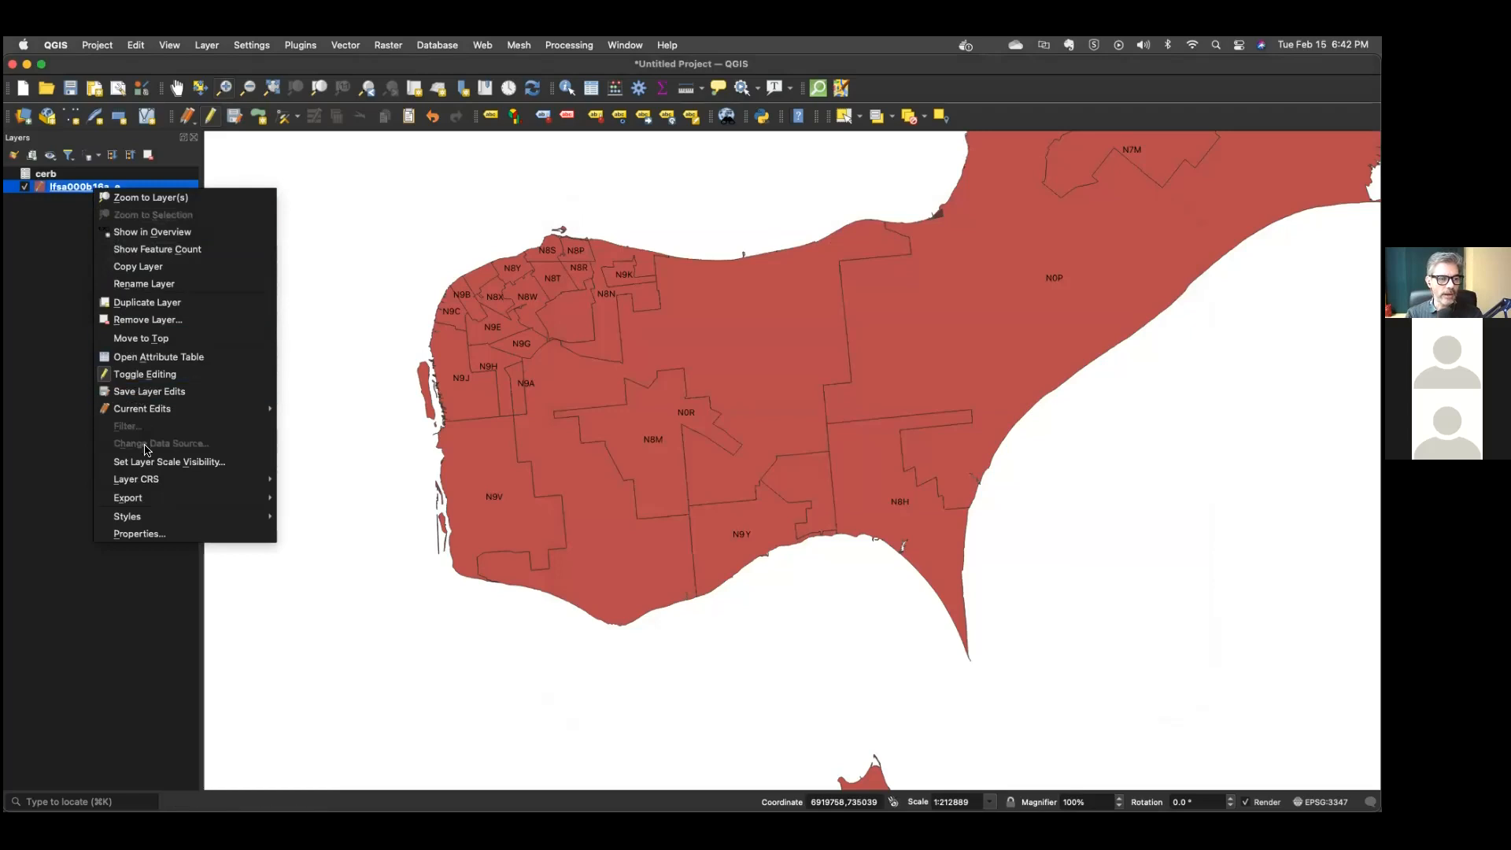
{"action": "left_click", "coordinate": [158, 536]}
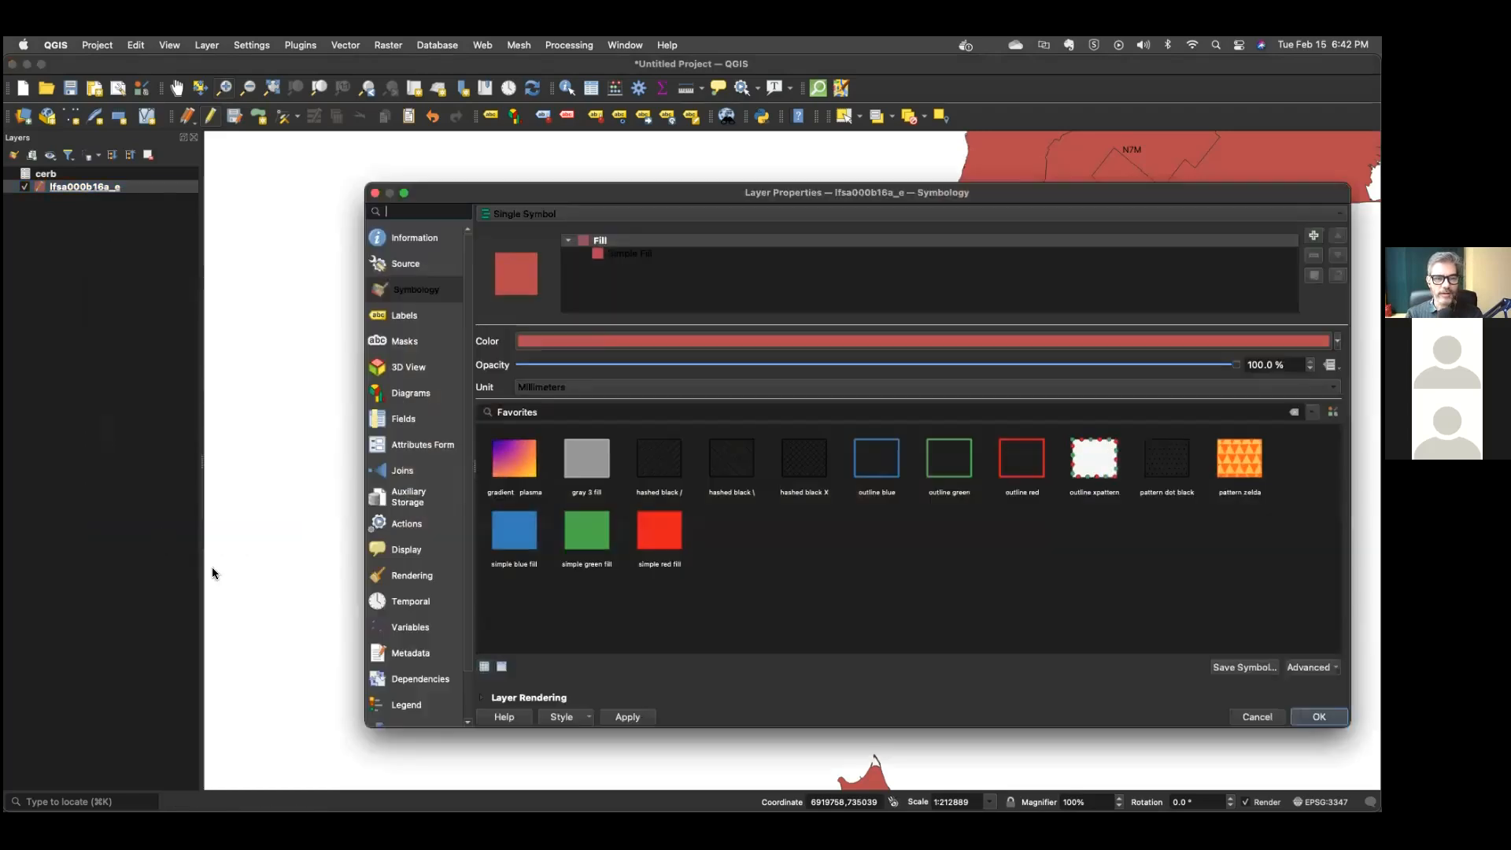
{"action": "left_click", "coordinate": [549, 212]}
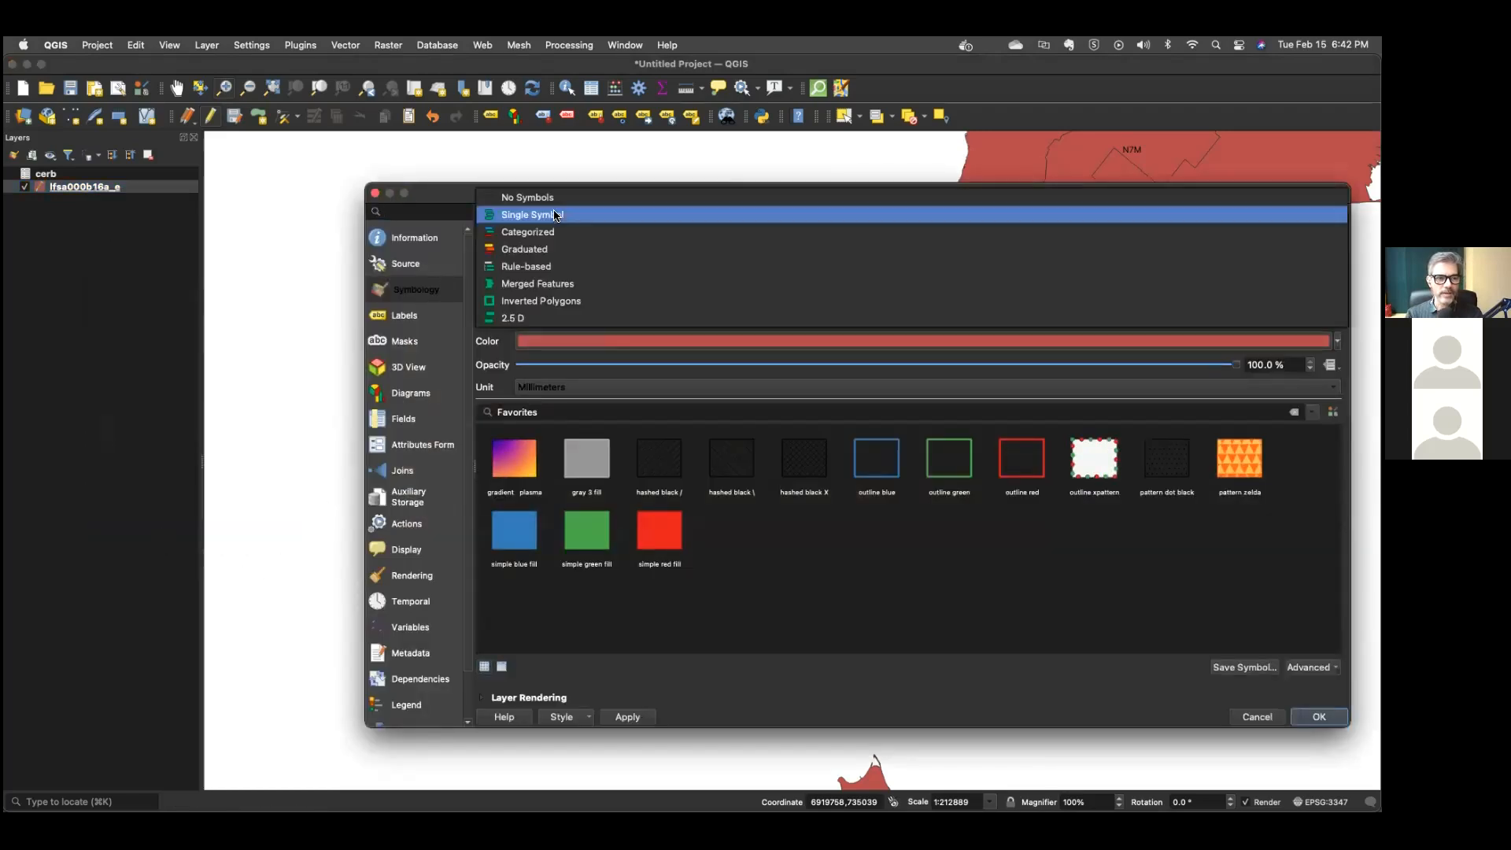
{"action": "left_click", "coordinate": [552, 247]}
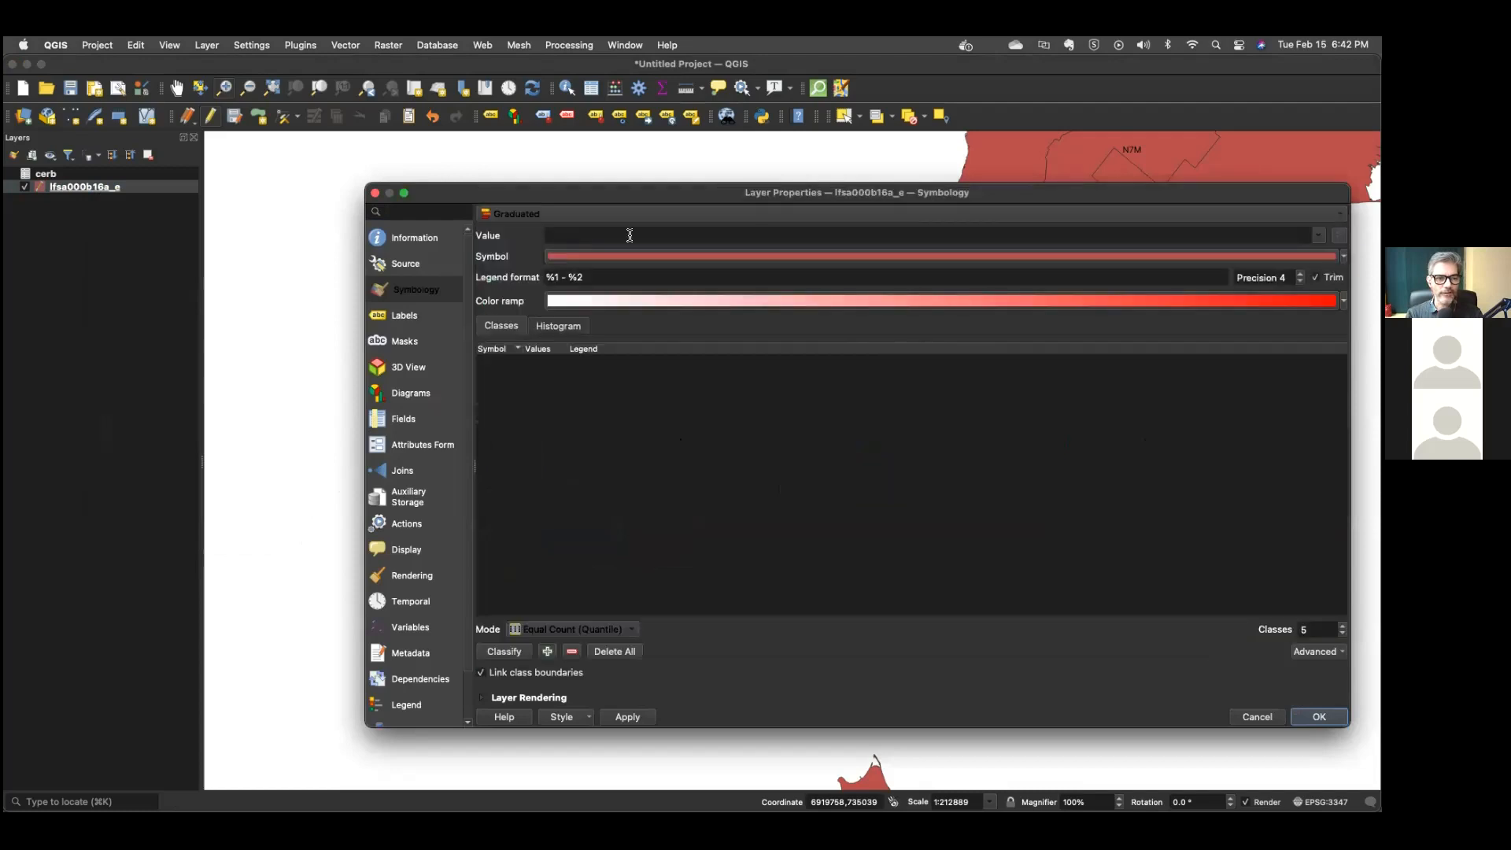
{"action": "left_click", "coordinate": [1318, 235]}
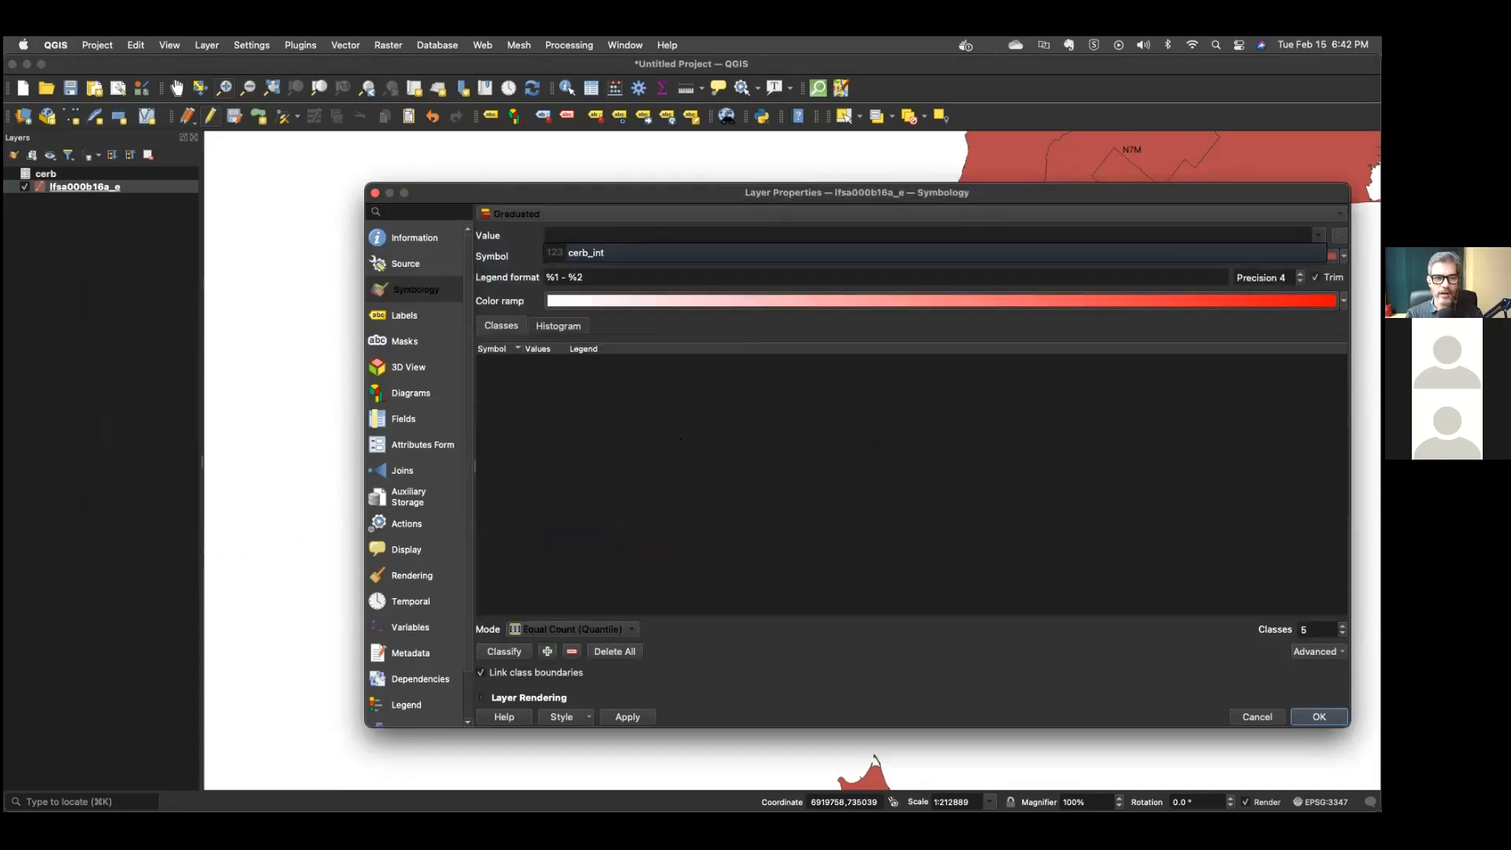
{"action": "left_click", "coordinate": [850, 253]}
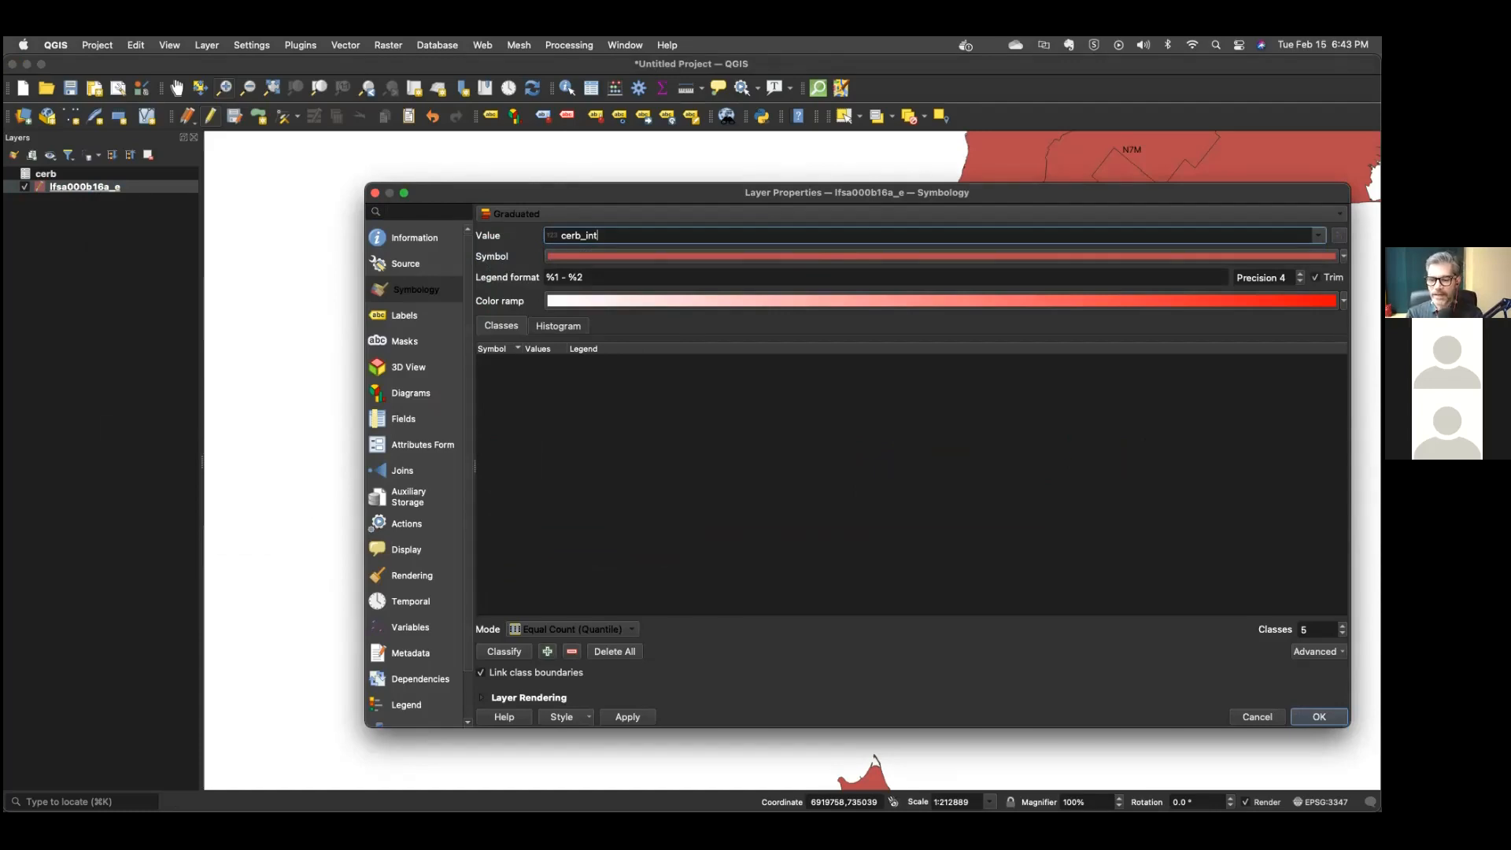
Classify the graduated symbology into 10 classes using the Equal Count (Quantile) mode.
{"action": "key", "text": "Tab"}
{"action": "left_click_drag", "start_coordinate": [1239, 193], "coordinate": [1180, 154]}
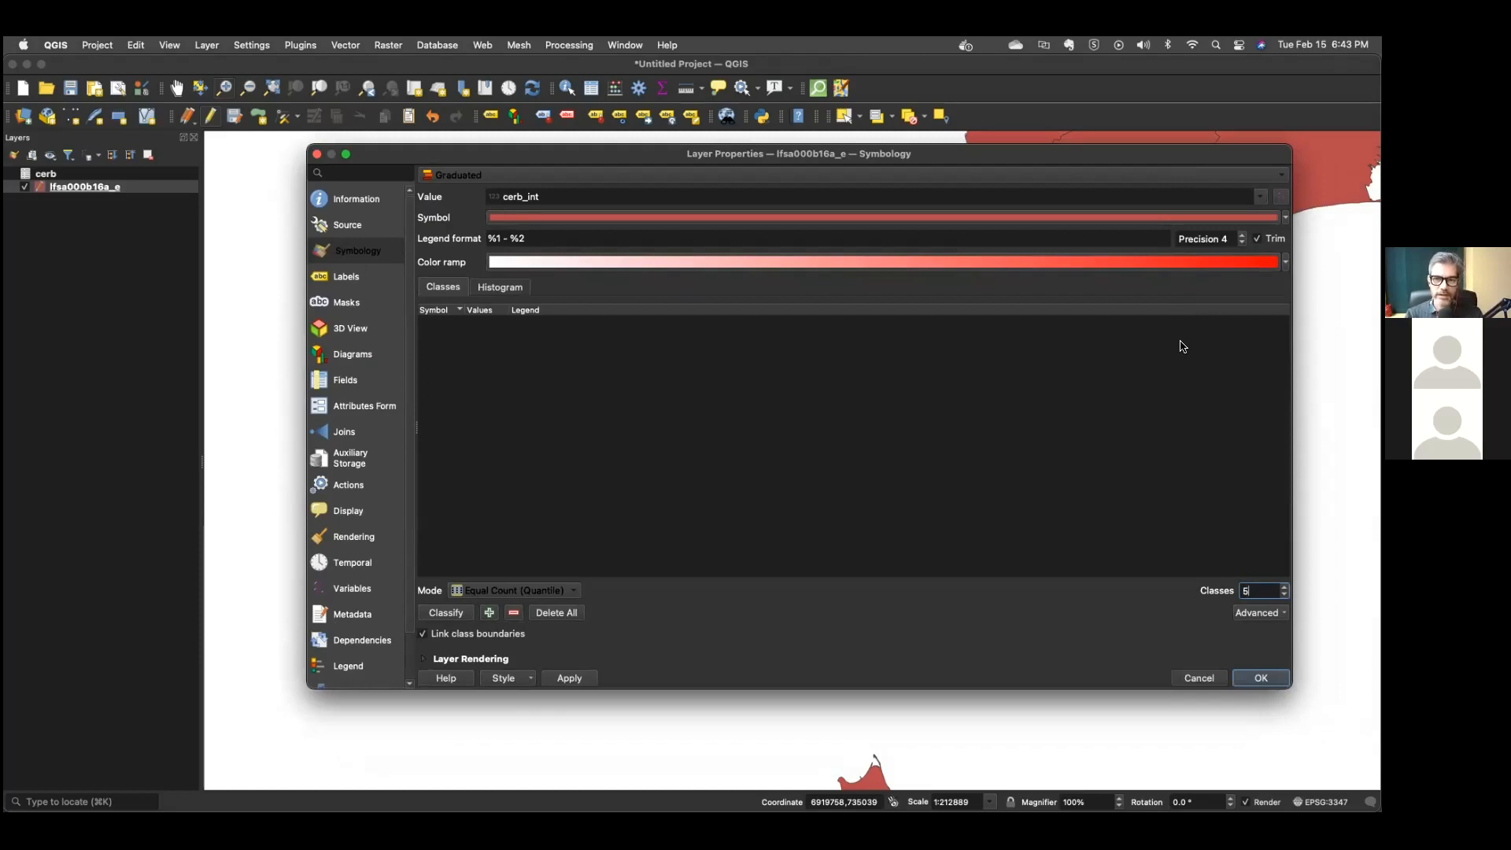
{"action": "key", "text": "BackSpace"}
{"action": "type", "text": "10"}
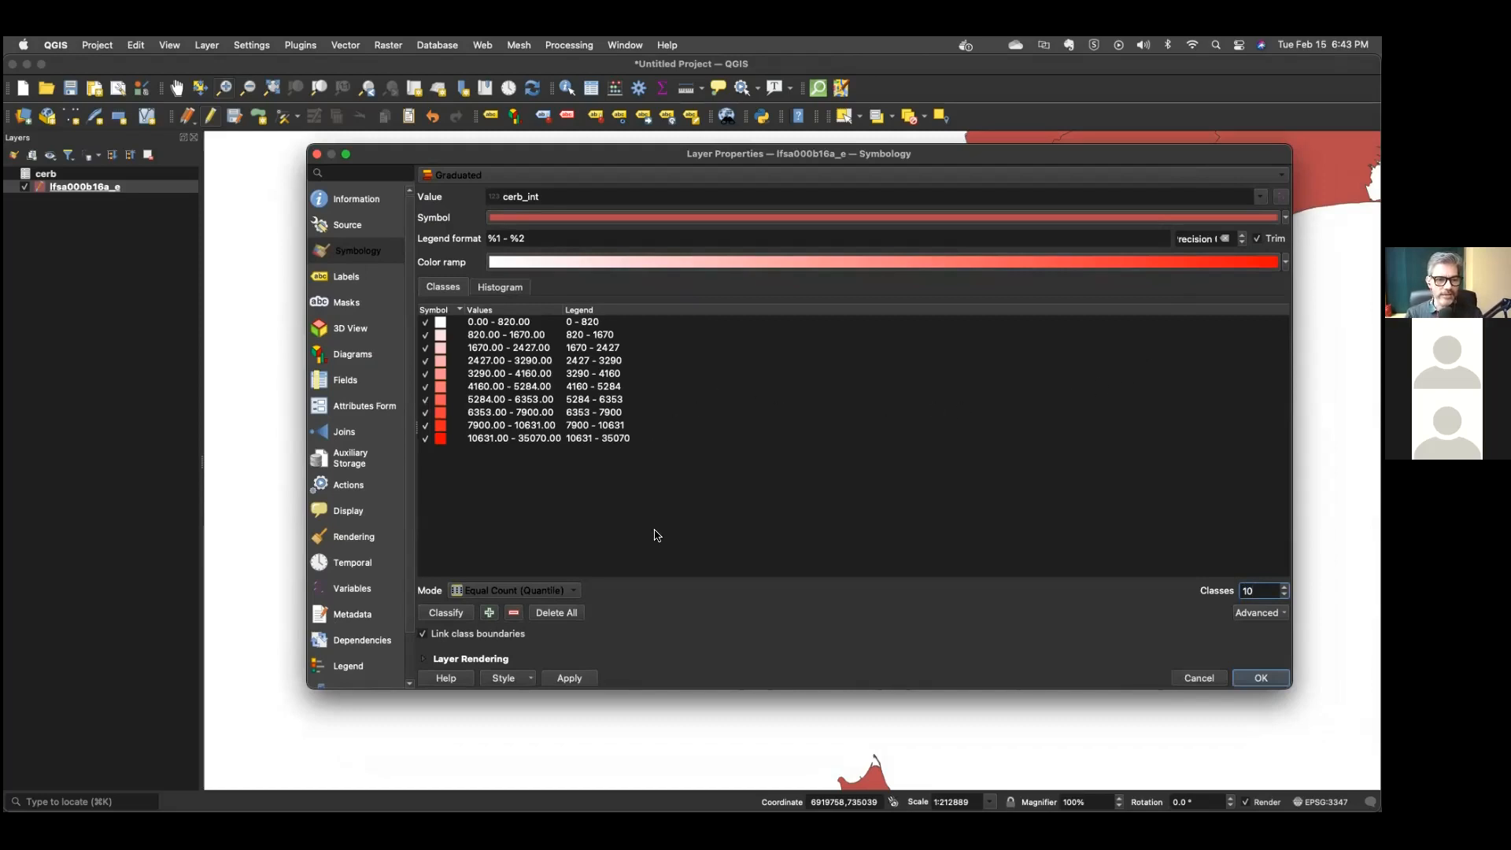
{"action": "left_click", "coordinate": [452, 617]}
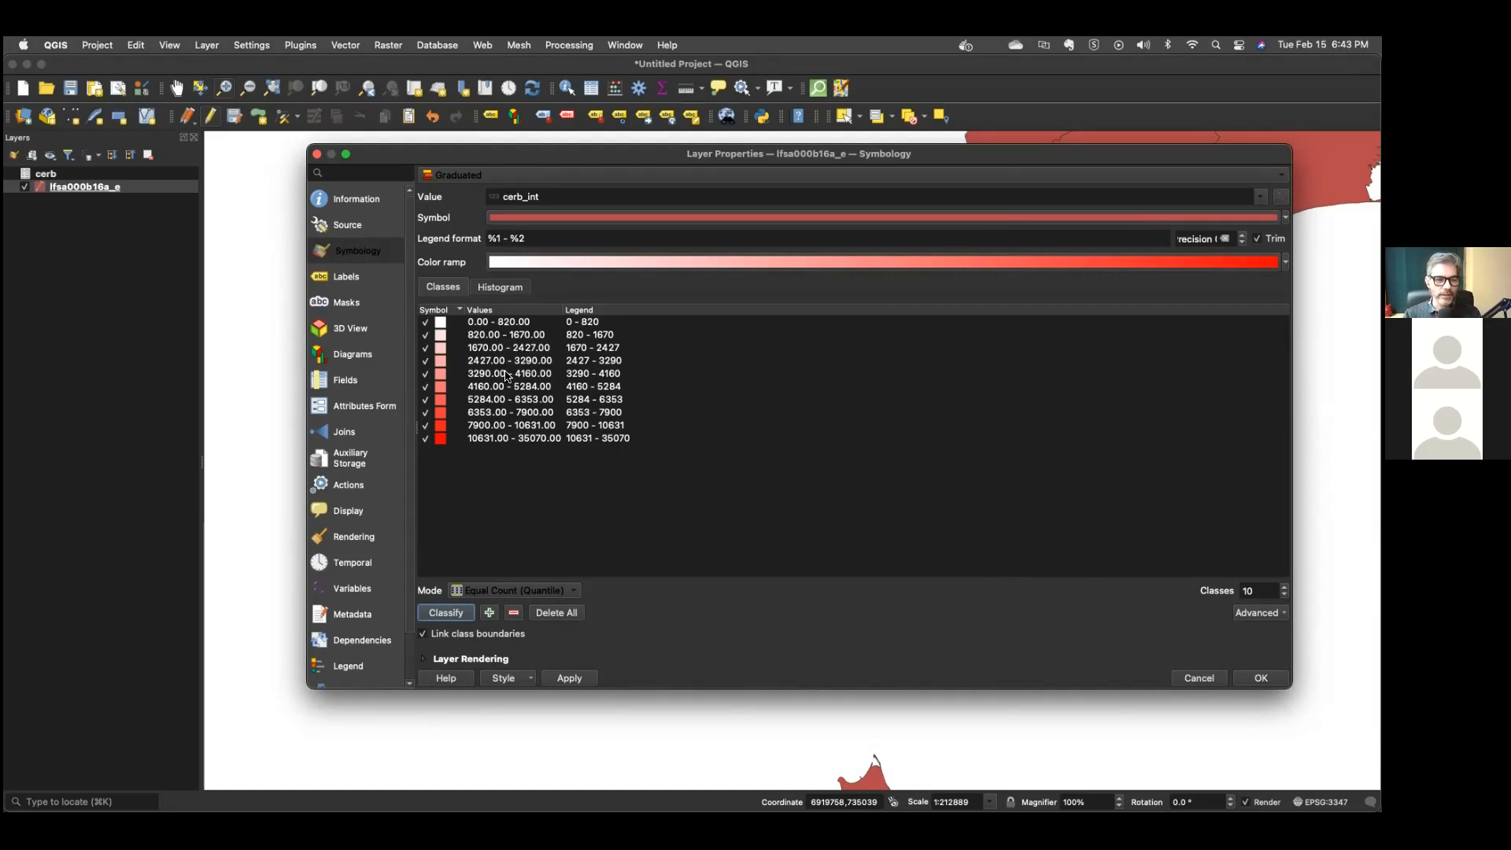
Try the Equal Interval, Logarithmic scale, Natural Breaks (Jenks) and Pretty Breaks classification modes, and return to Equal Count (Quantile).
{"action": "left_click", "coordinate": [504, 599]}
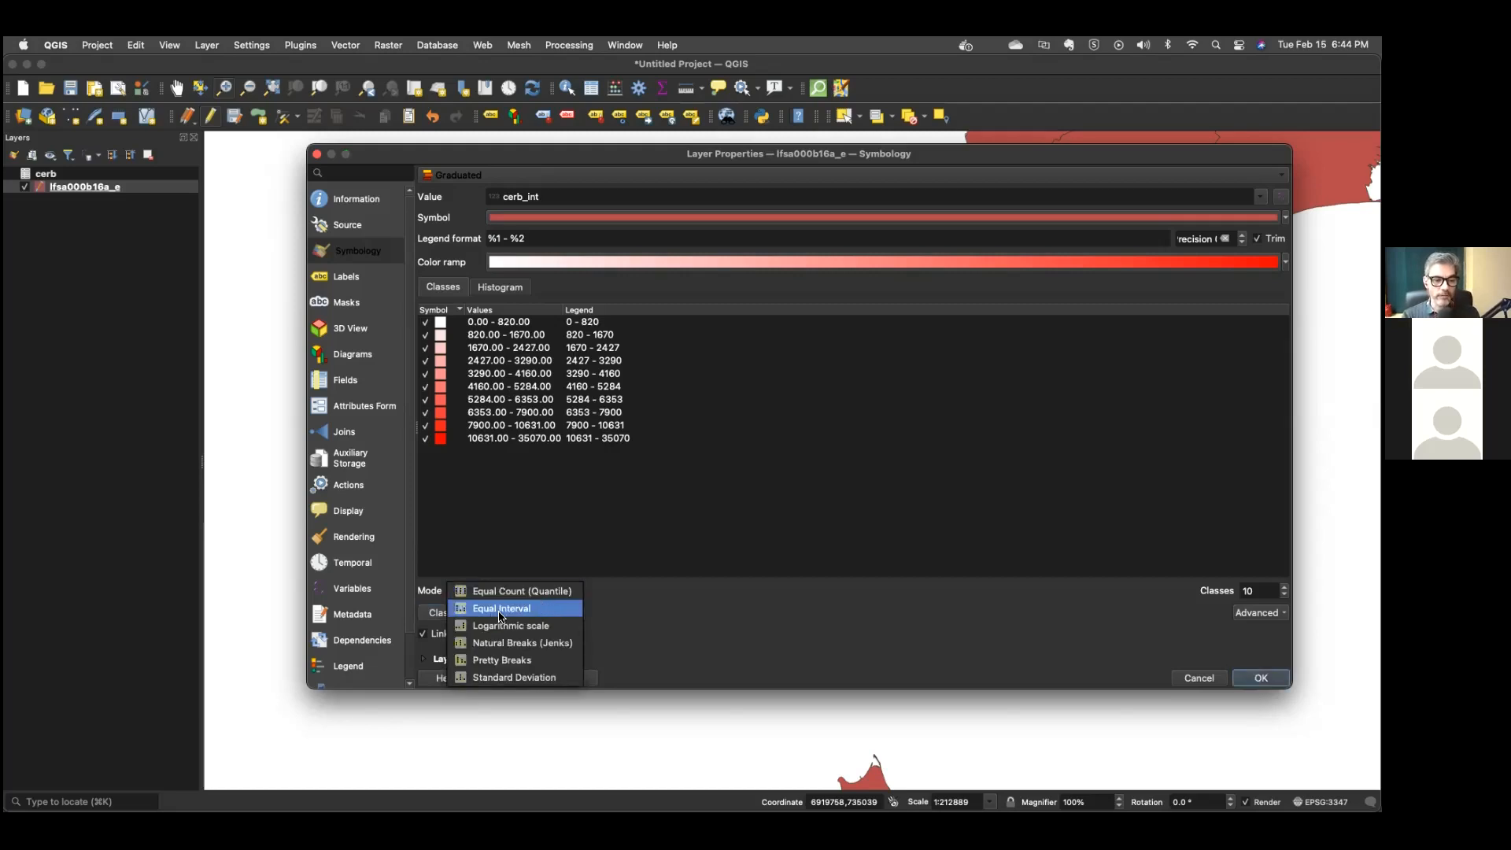
{"action": "left_click", "coordinate": [527, 613]}
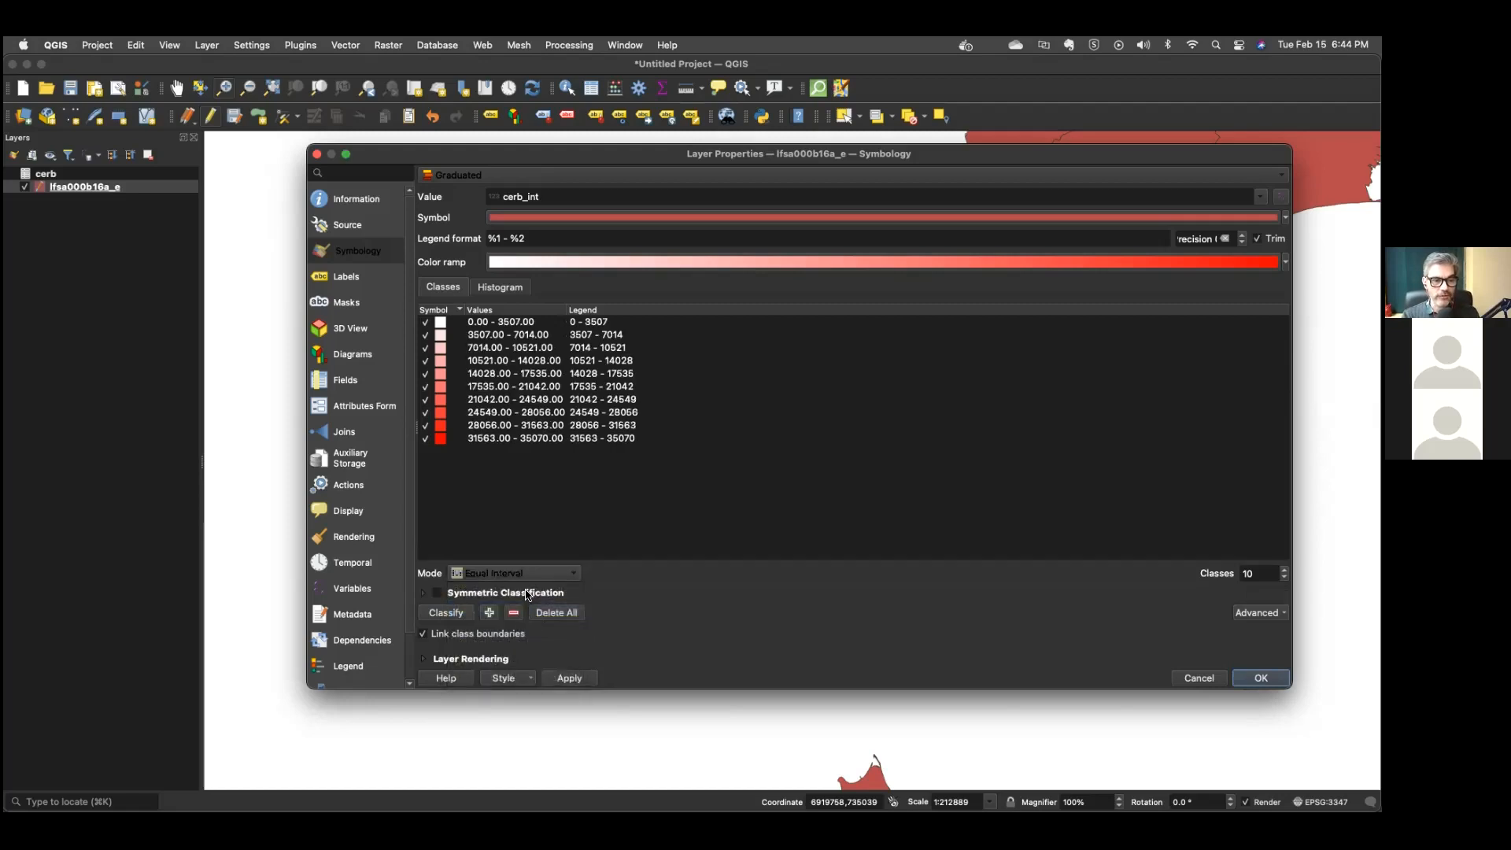
{"action": "left_click", "coordinate": [581, 574]}
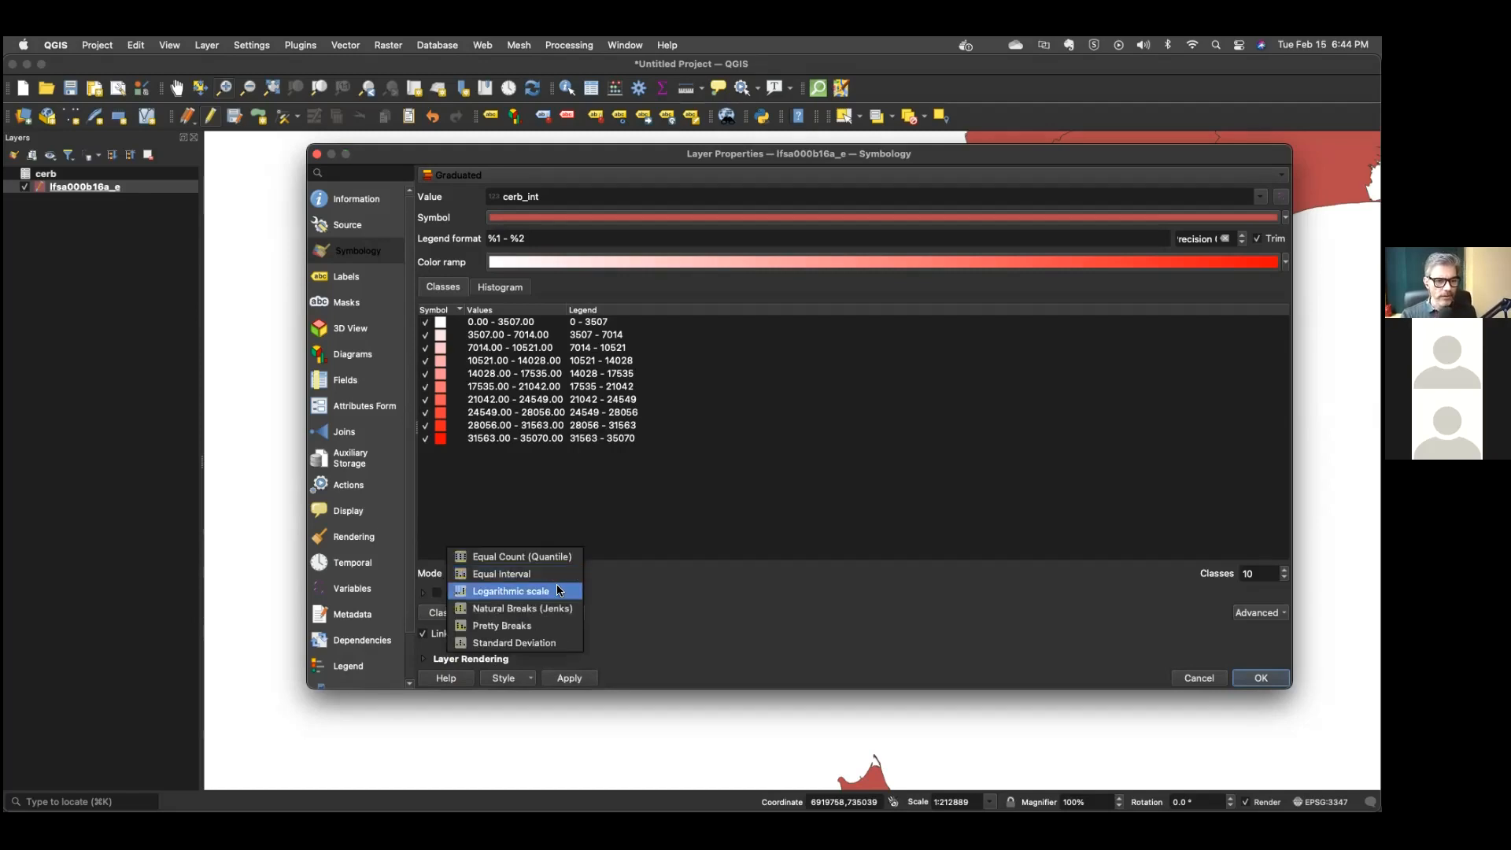
{"action": "left_click", "coordinate": [560, 593]}
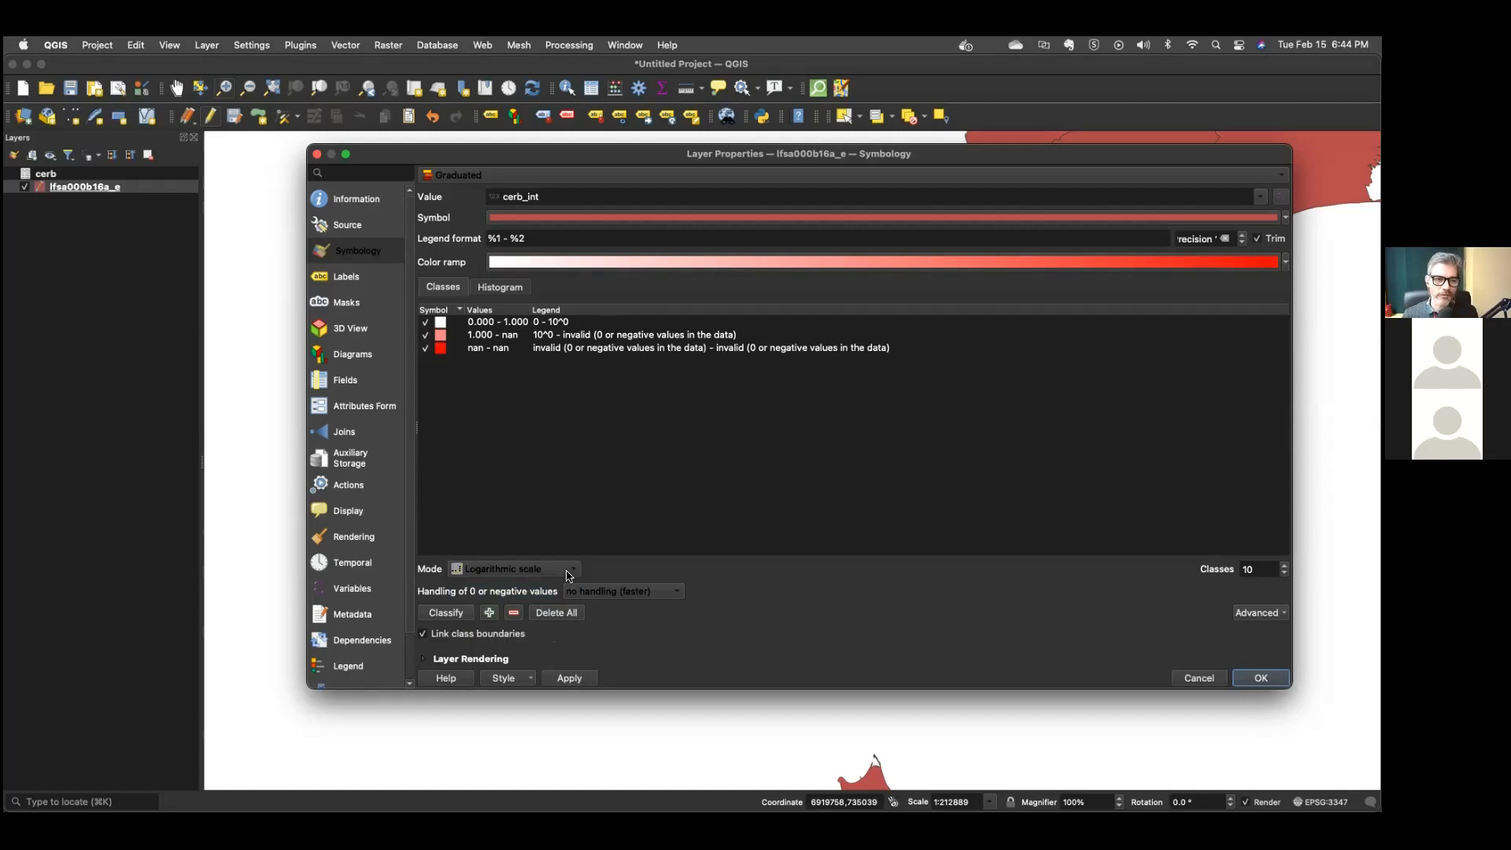
{"action": "left_click", "coordinate": [568, 576]}
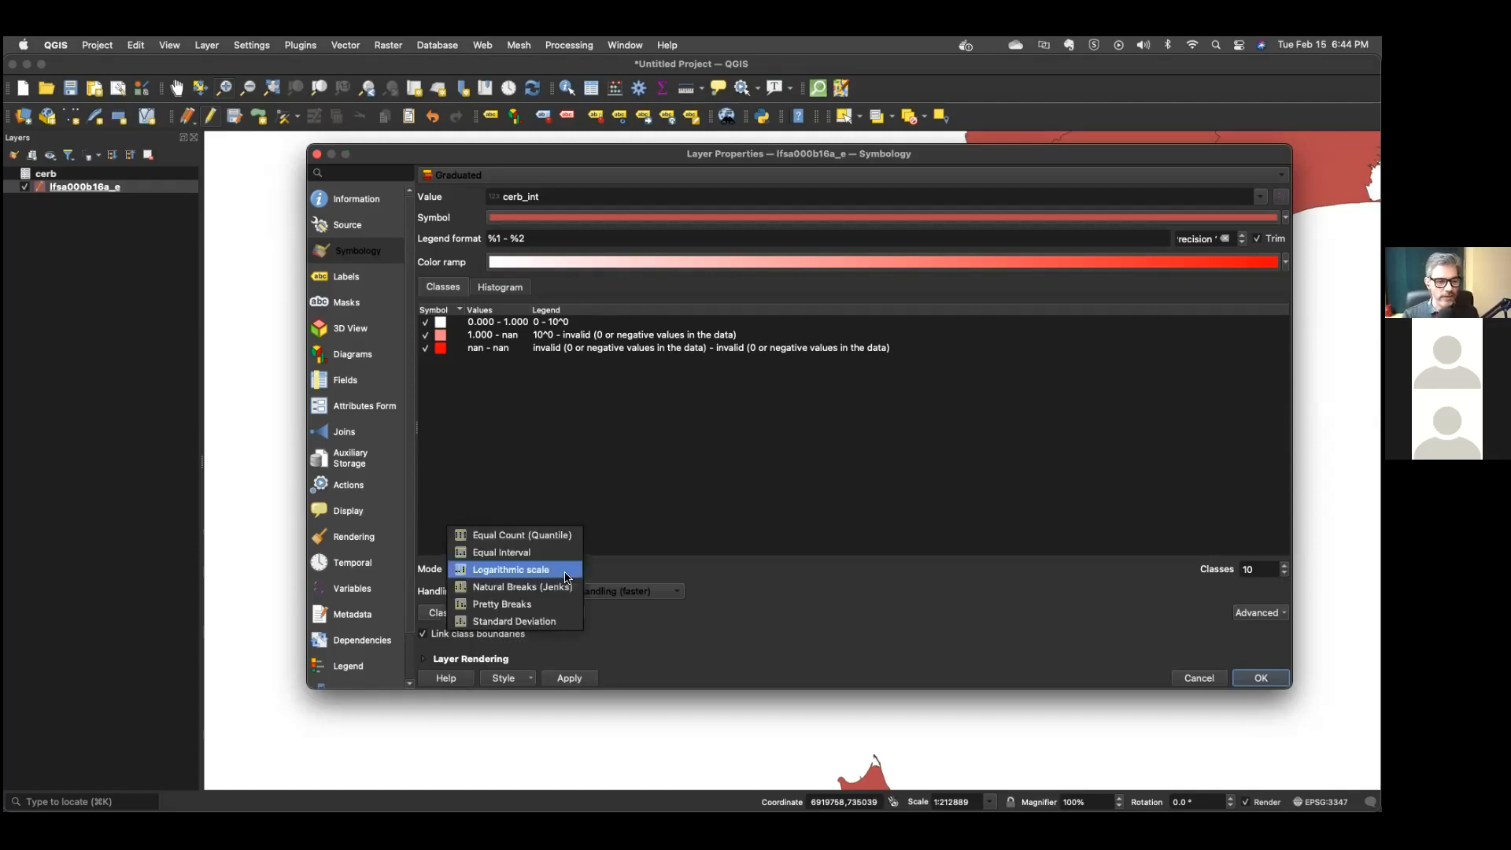
{"action": "left_click", "coordinate": [556, 586]}
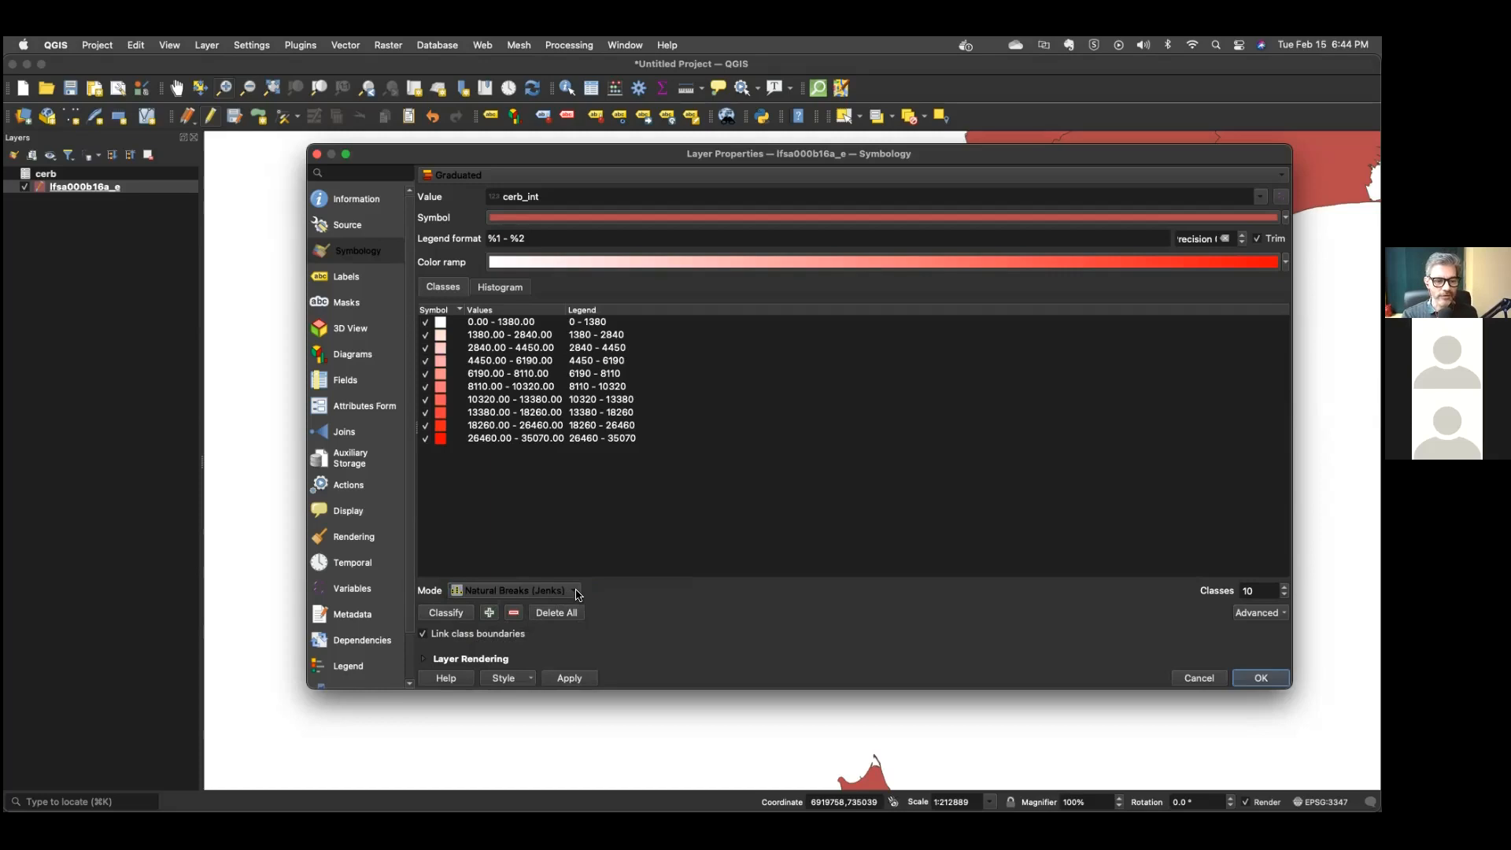
{"action": "left_click", "coordinate": [579, 595]}
{"action": "left_click", "coordinate": [559, 611]}
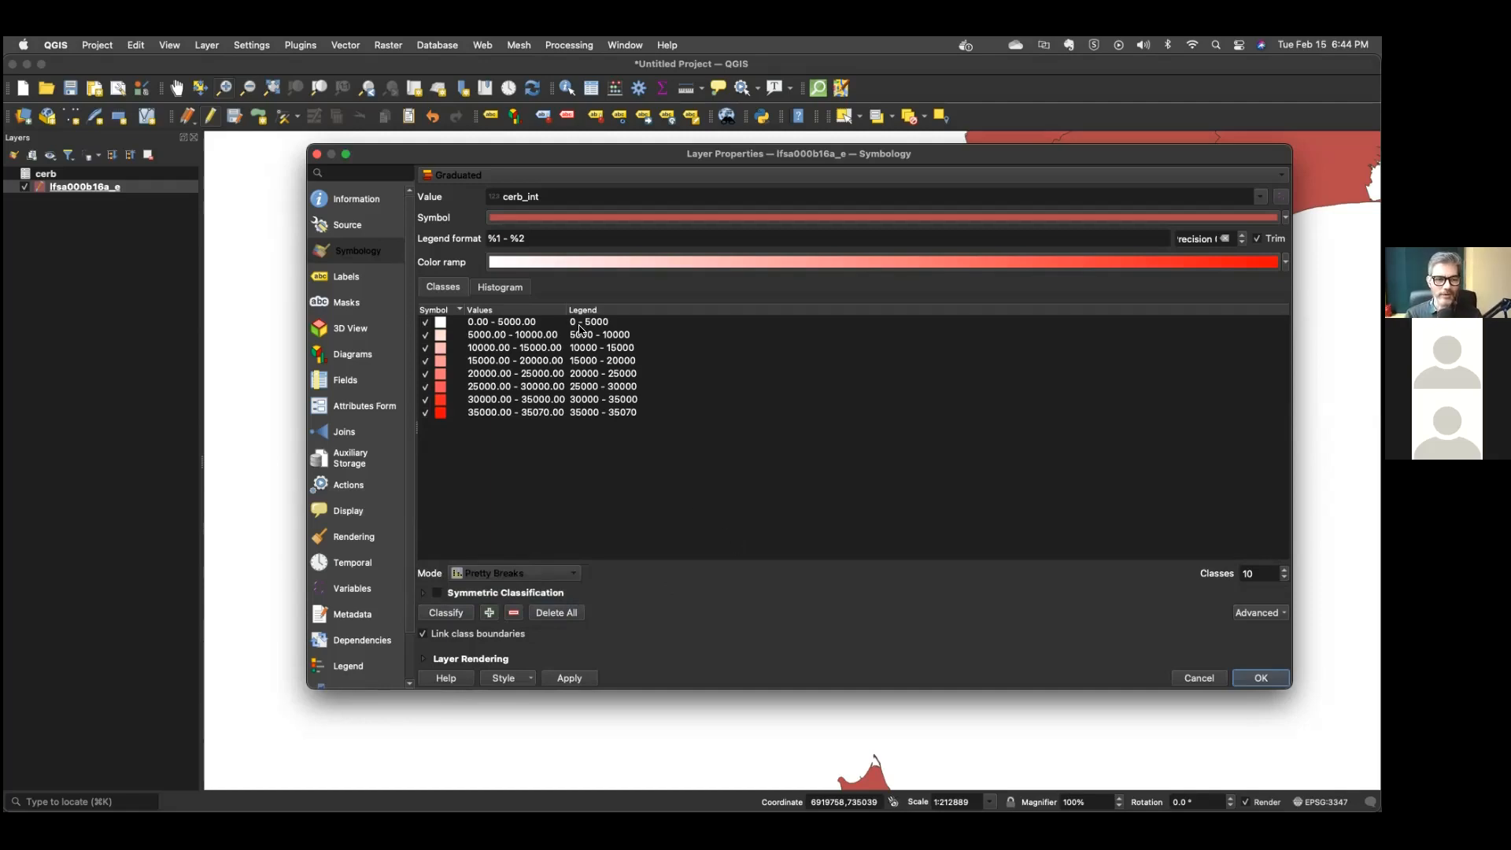
{"action": "left_click", "coordinate": [568, 573]}
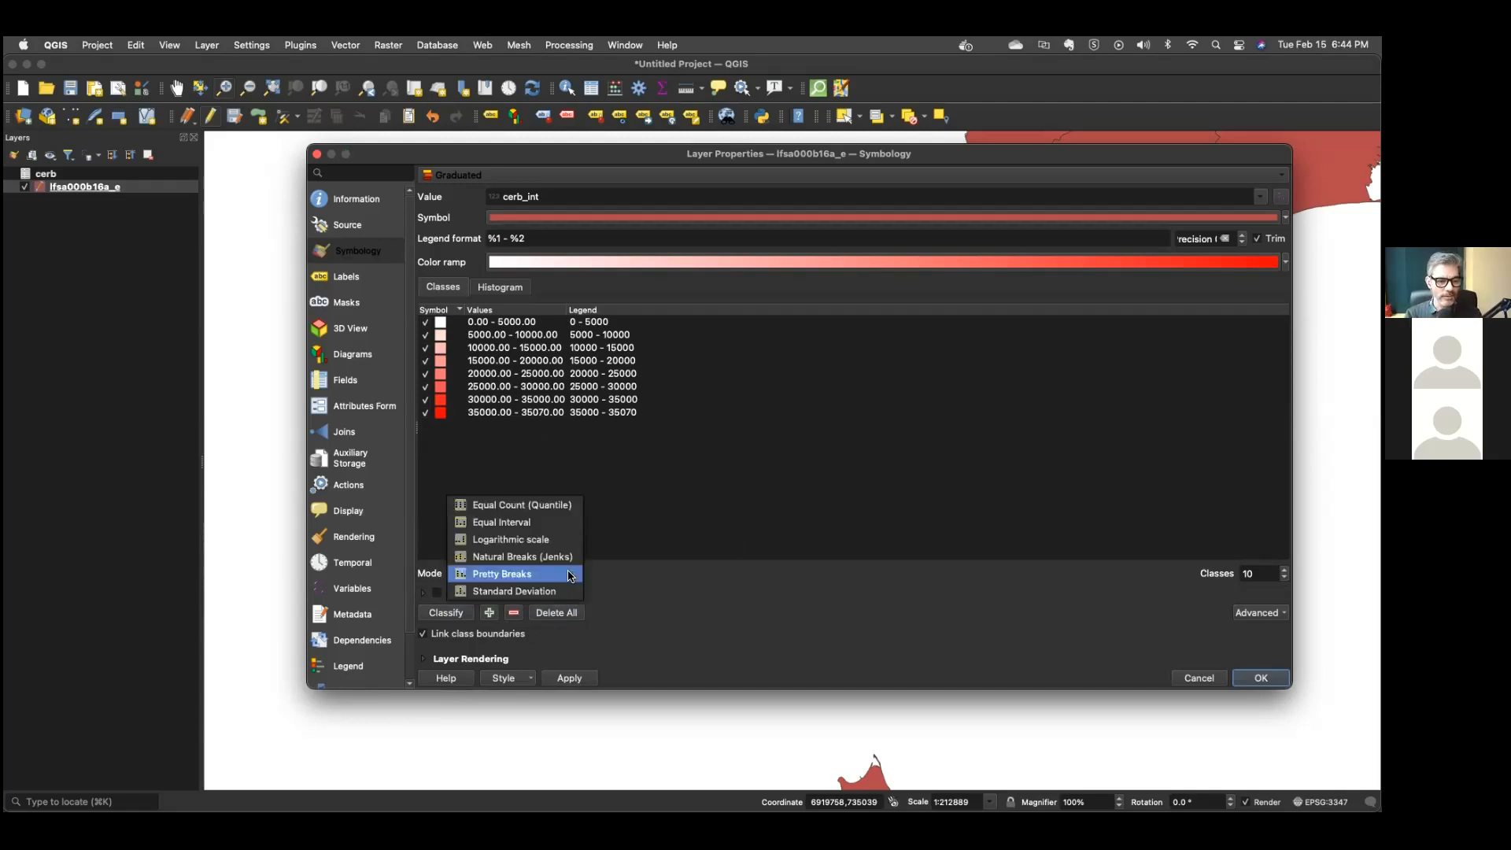
{"action": "left_click", "coordinate": [555, 508]}
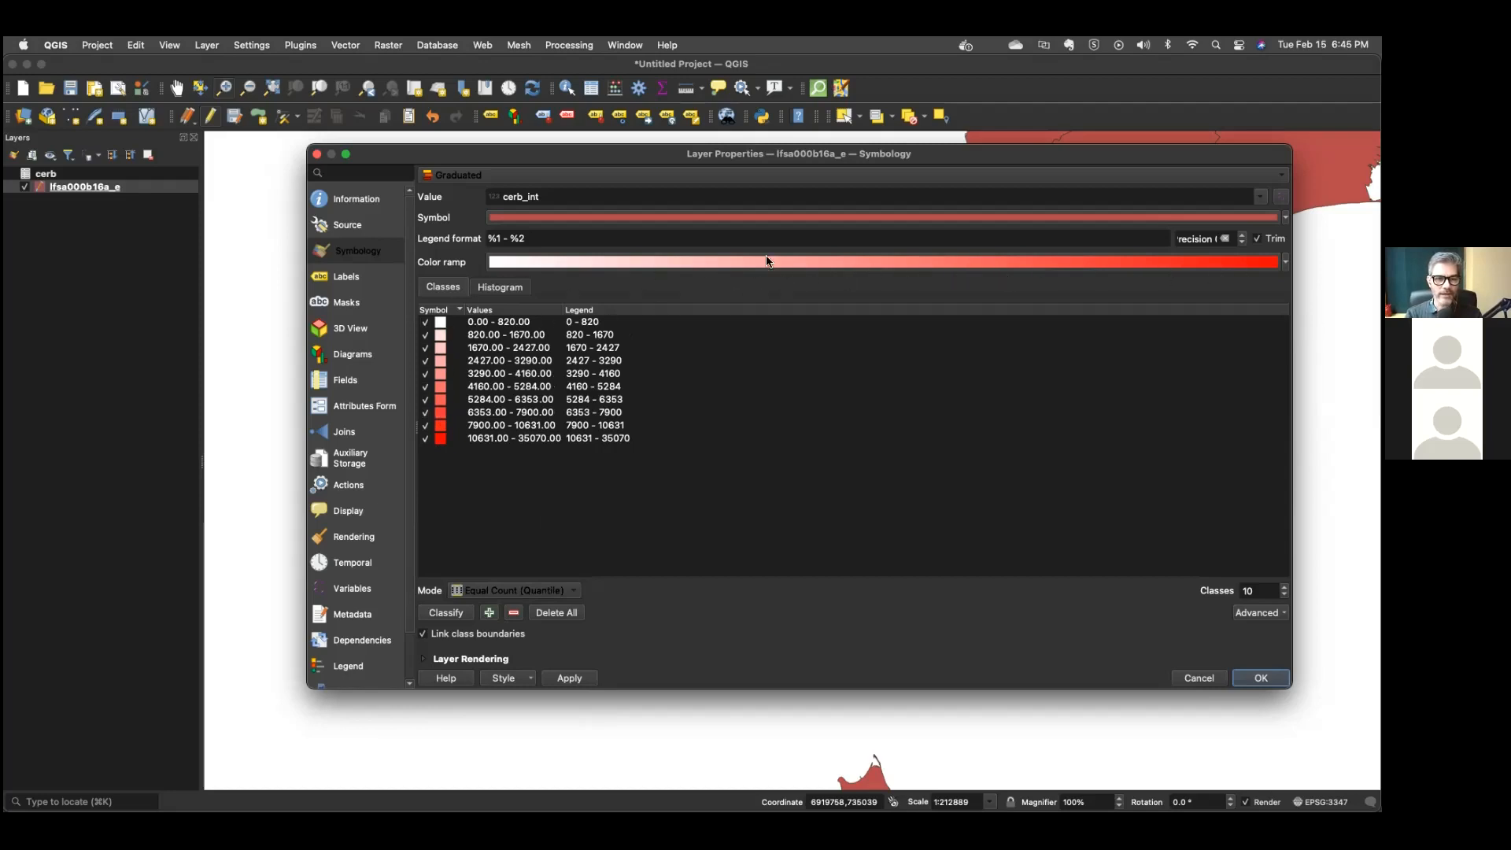
Examine the colour ramp's gradient settings and the full list of available colour ramps, keeping the current ramp.
{"action": "left_click", "coordinate": [1181, 262]}
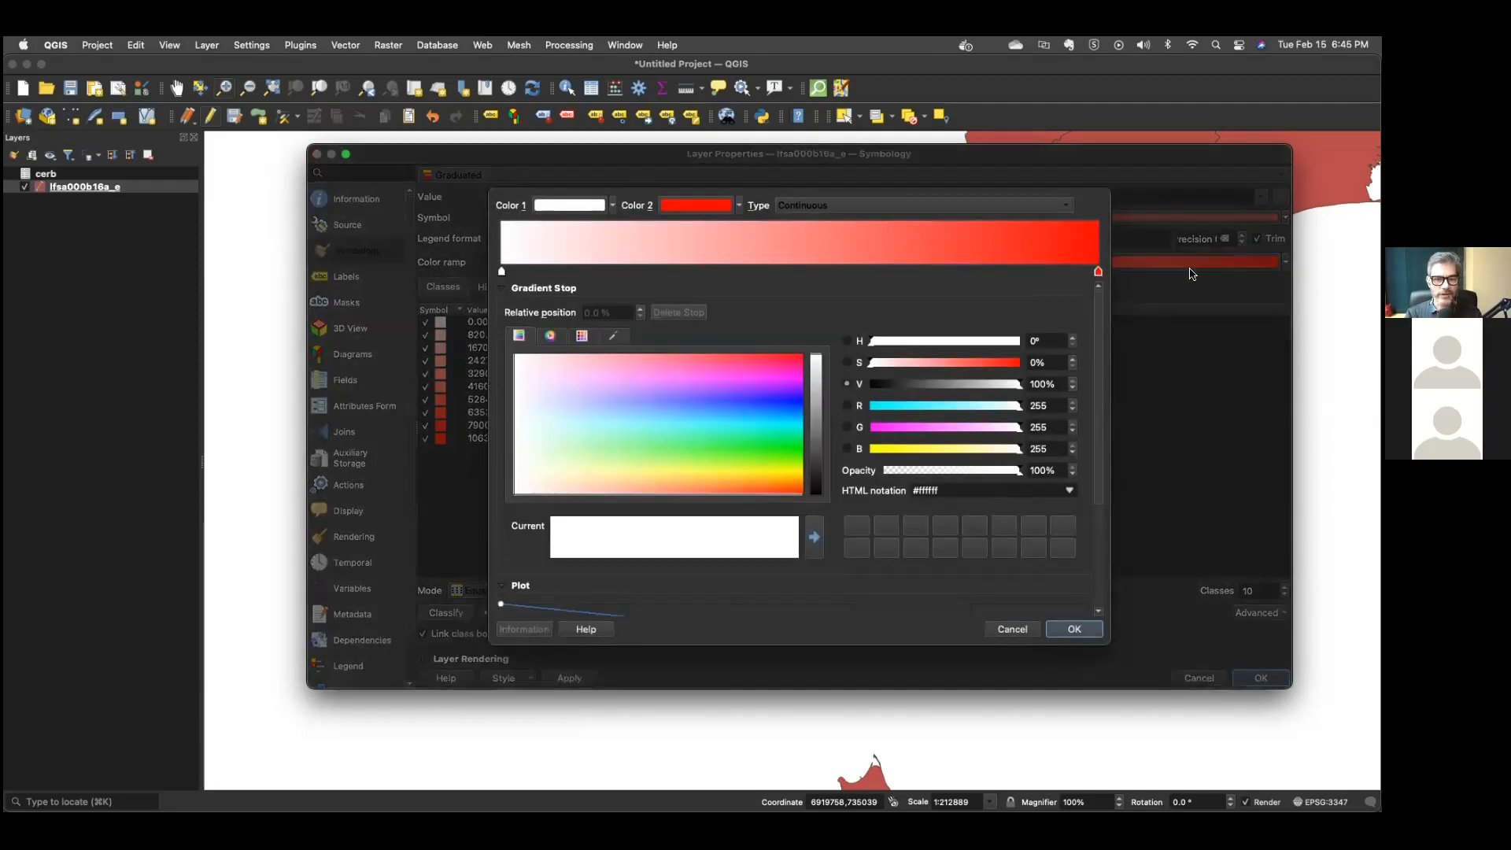
{"action": "key", "text": "Escape"}
{"action": "left_click", "coordinate": [1285, 262]}
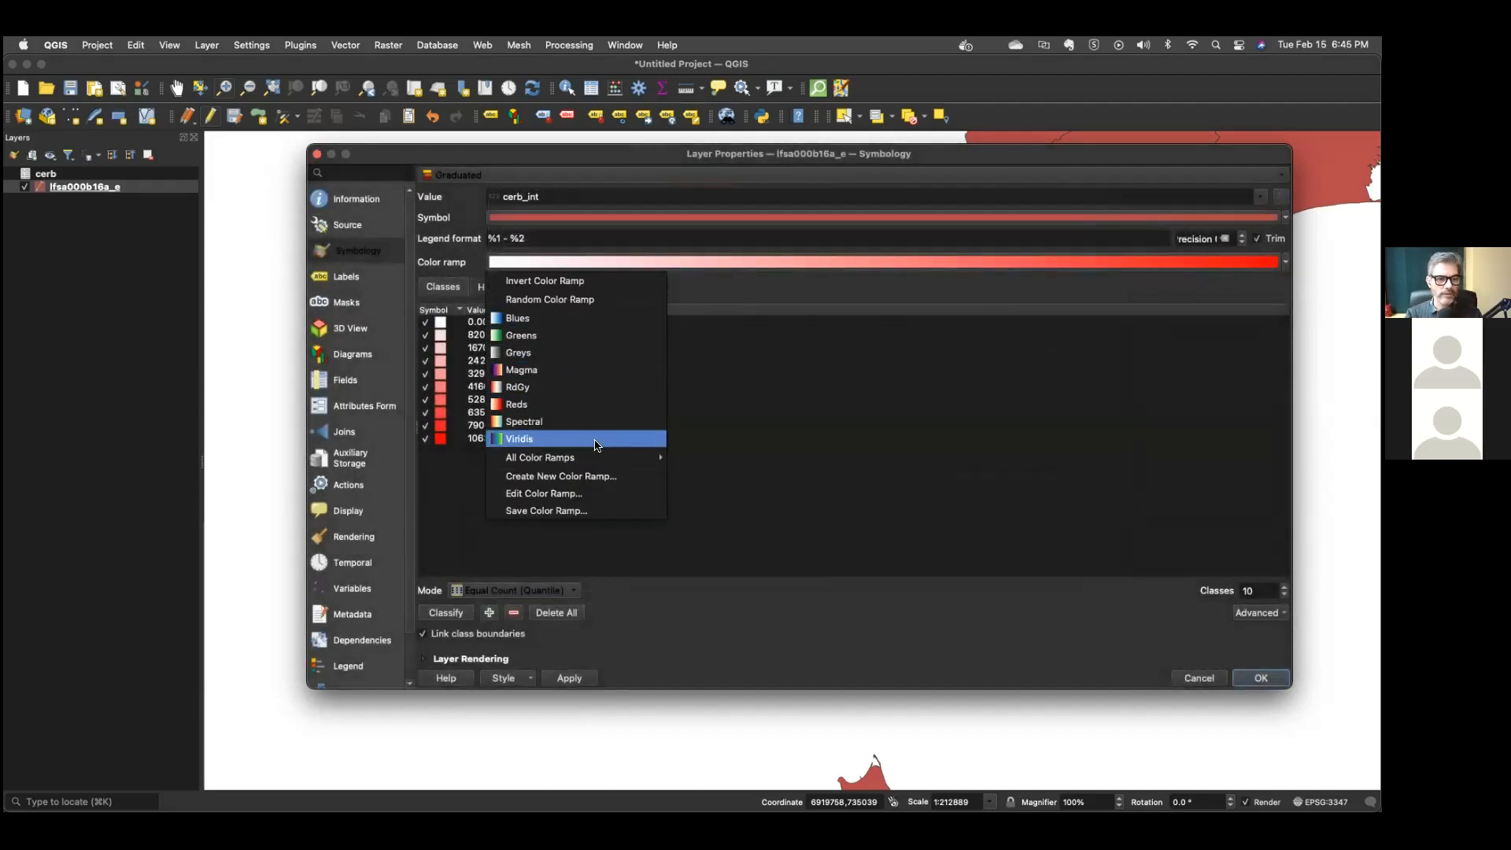
{"action": "mouse_move", "coordinate": [562, 456]}
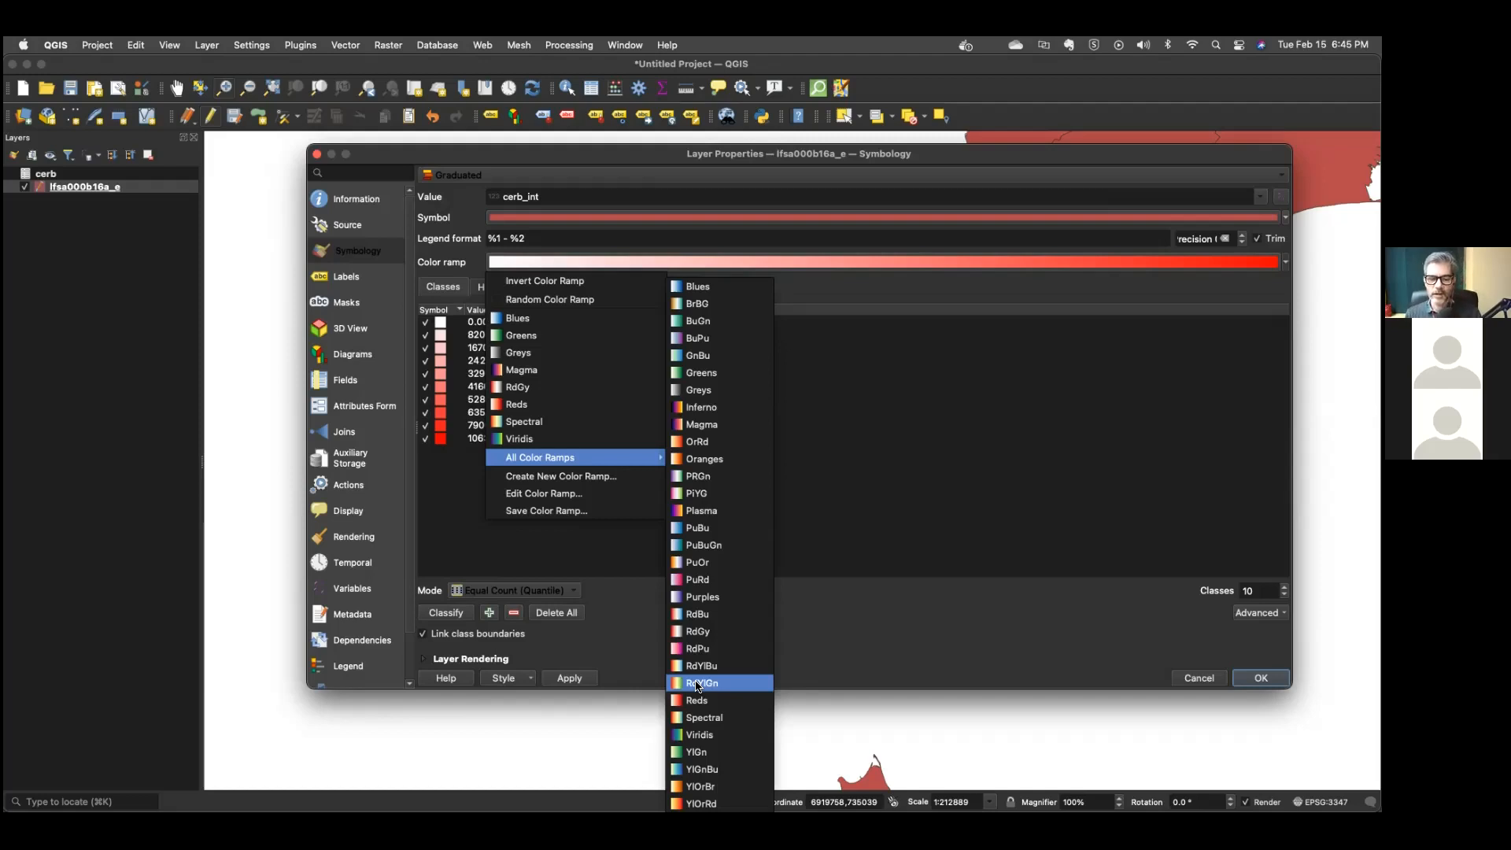
{"action": "left_click", "coordinate": [983, 480]}
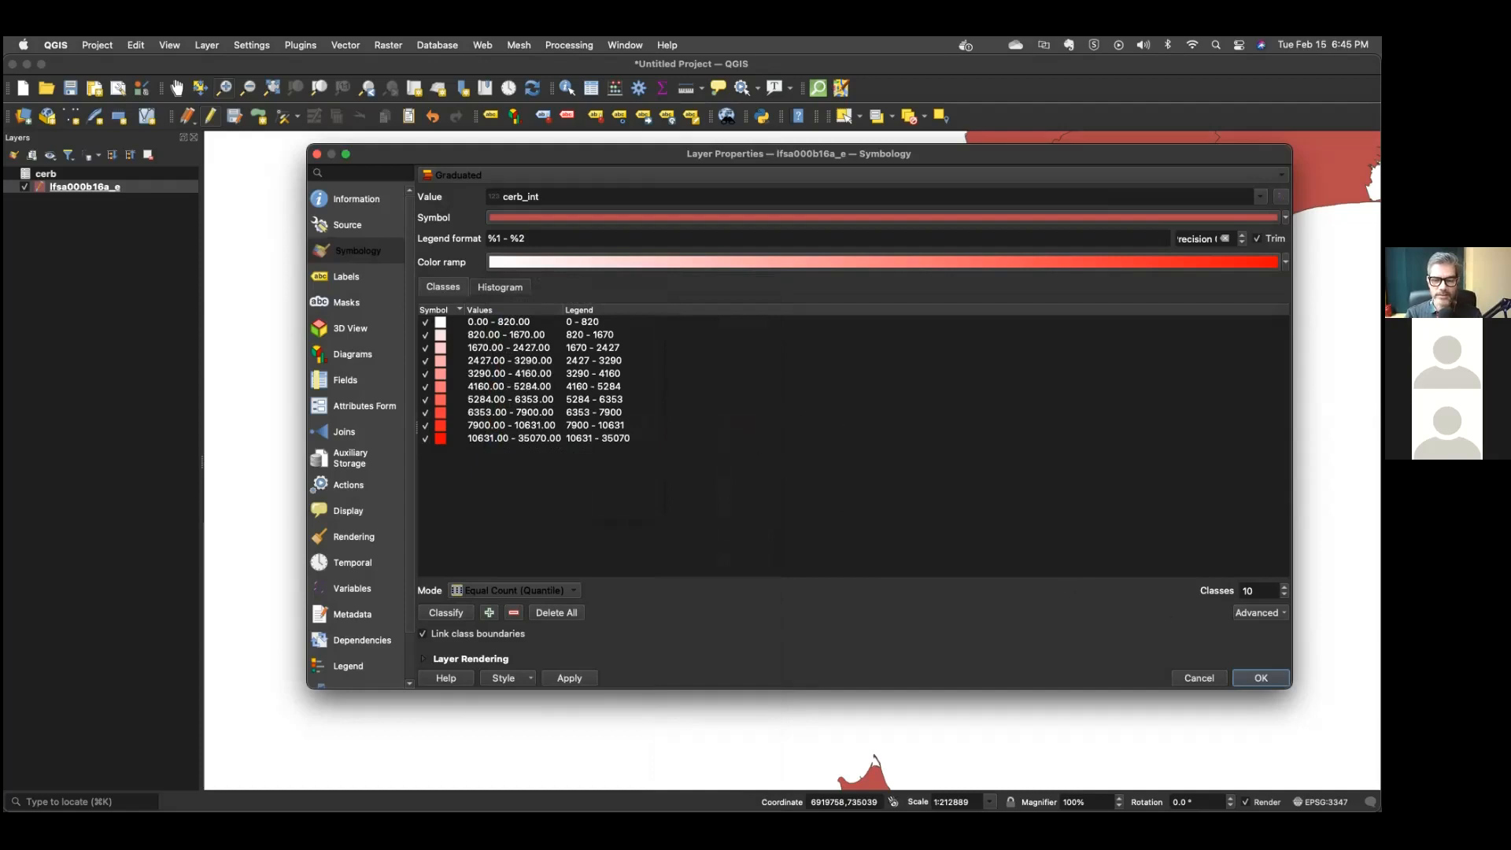
Apply the graduated symbology to the lfsa000b16a_e layer and display the full extent of Canada.
{"action": "left_click", "coordinate": [1261, 677]}
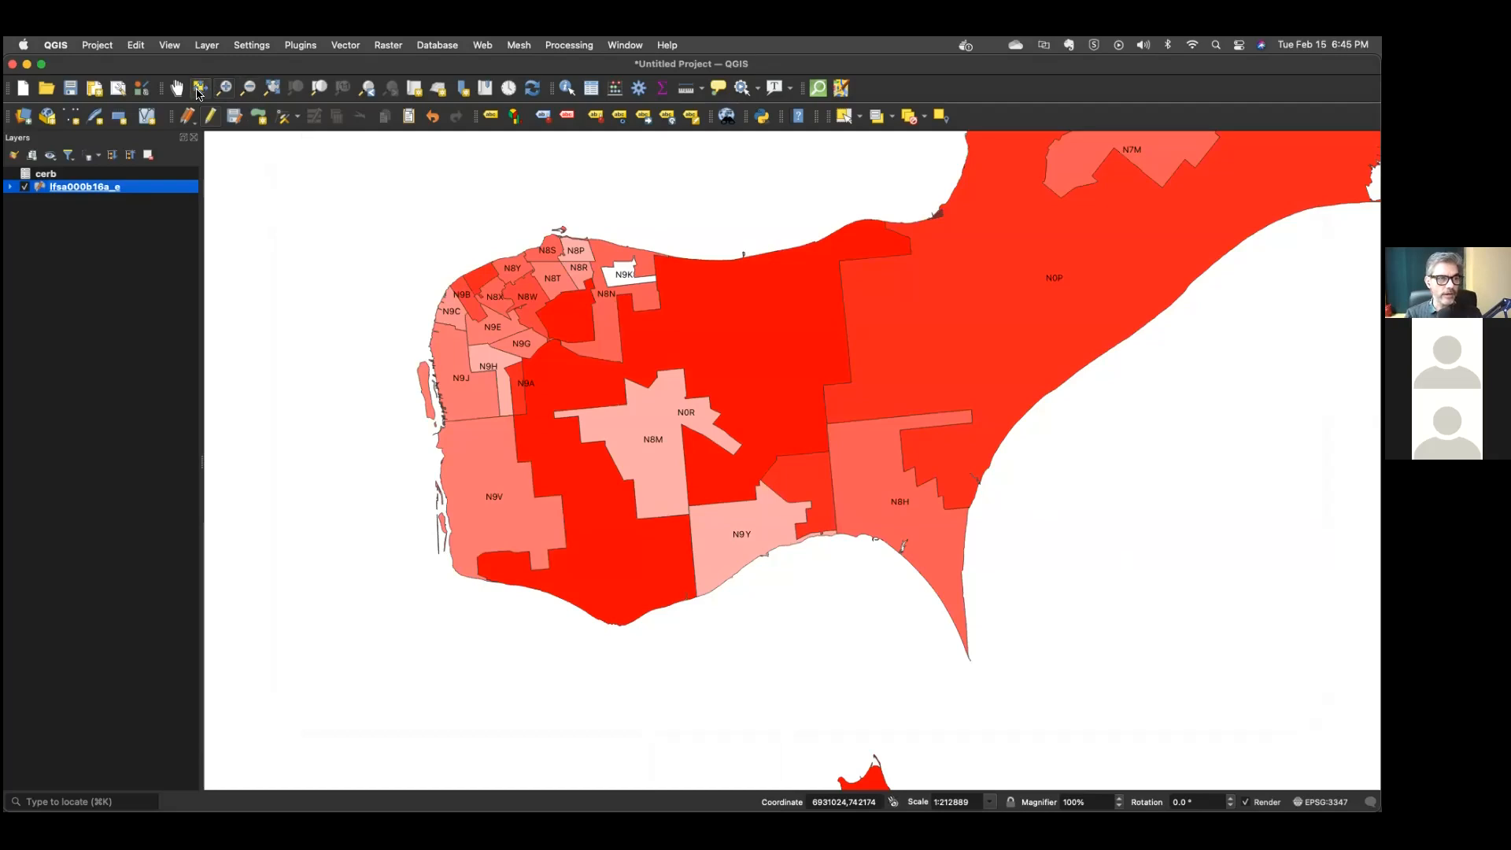
{"action": "left_click", "coordinate": [268, 160]}
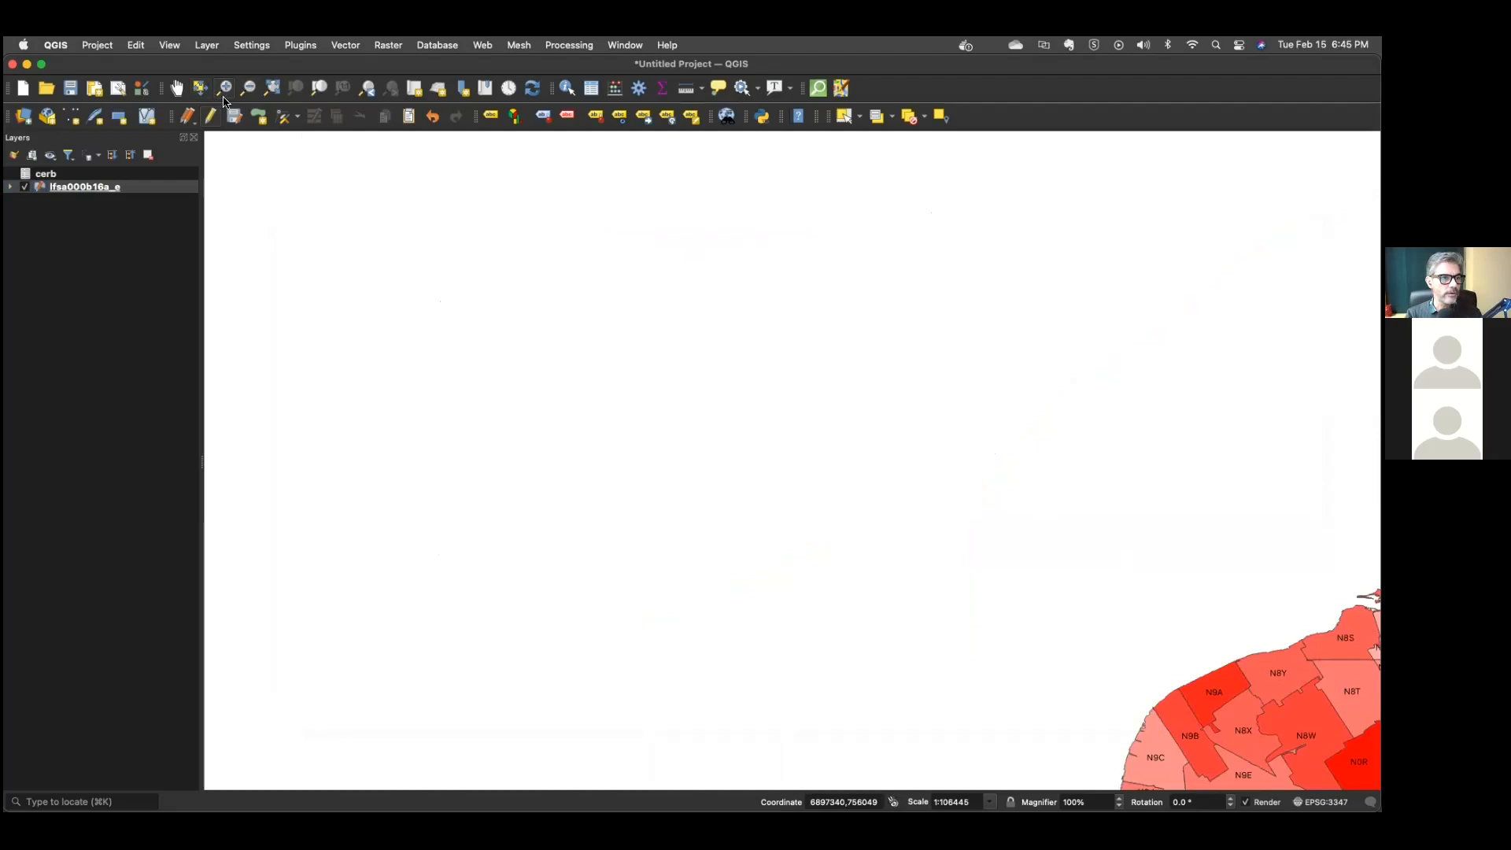
{"action": "left_click", "coordinate": [275, 88]}
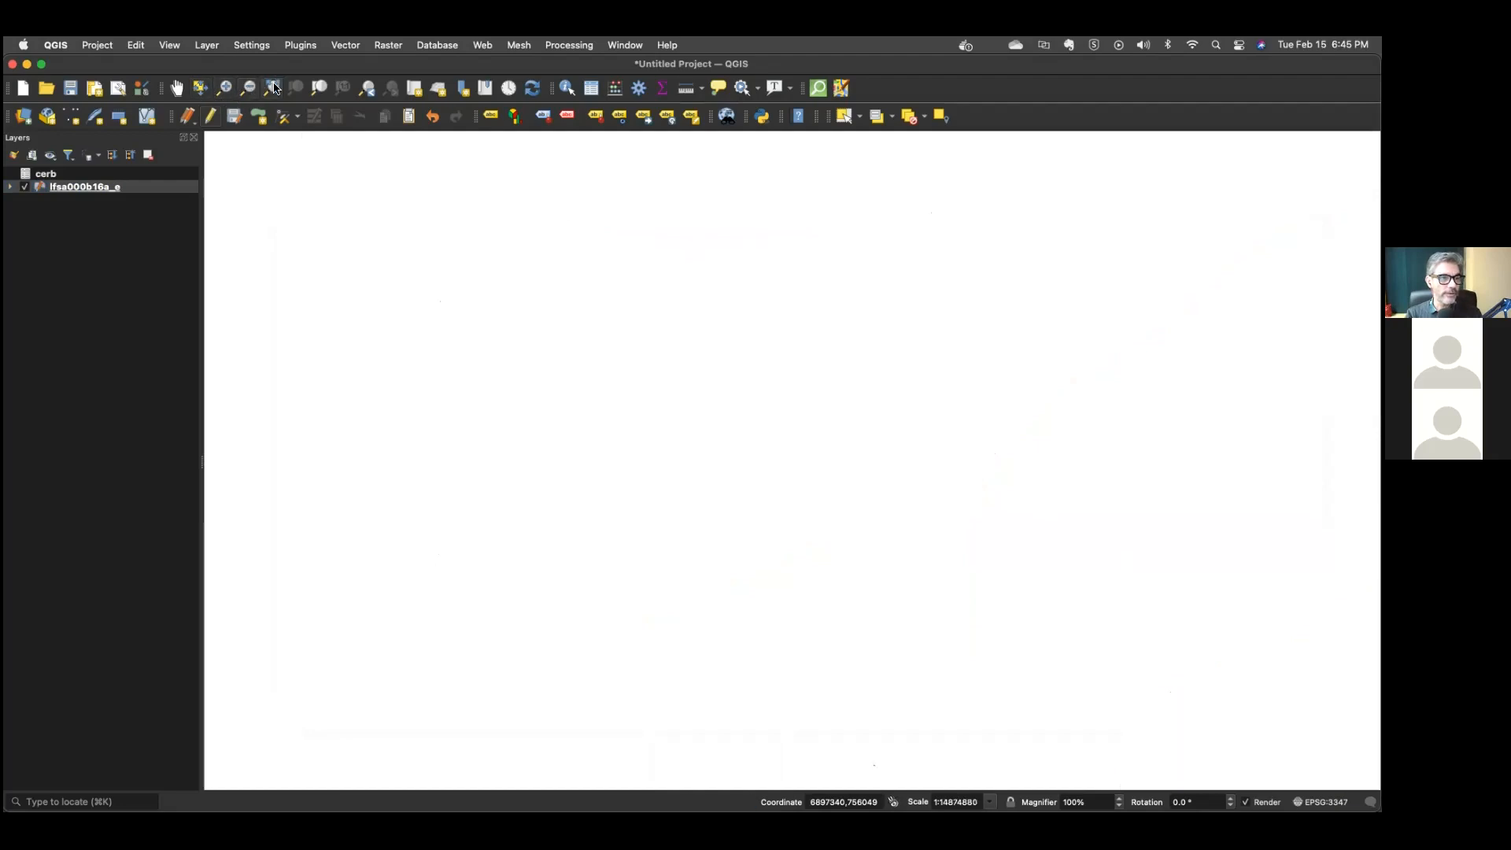
{"action": "left_click", "coordinate": [181, 91]}
{"action": "left_click_drag", "start_coordinate": [820, 536], "coordinate": [851, 531]}
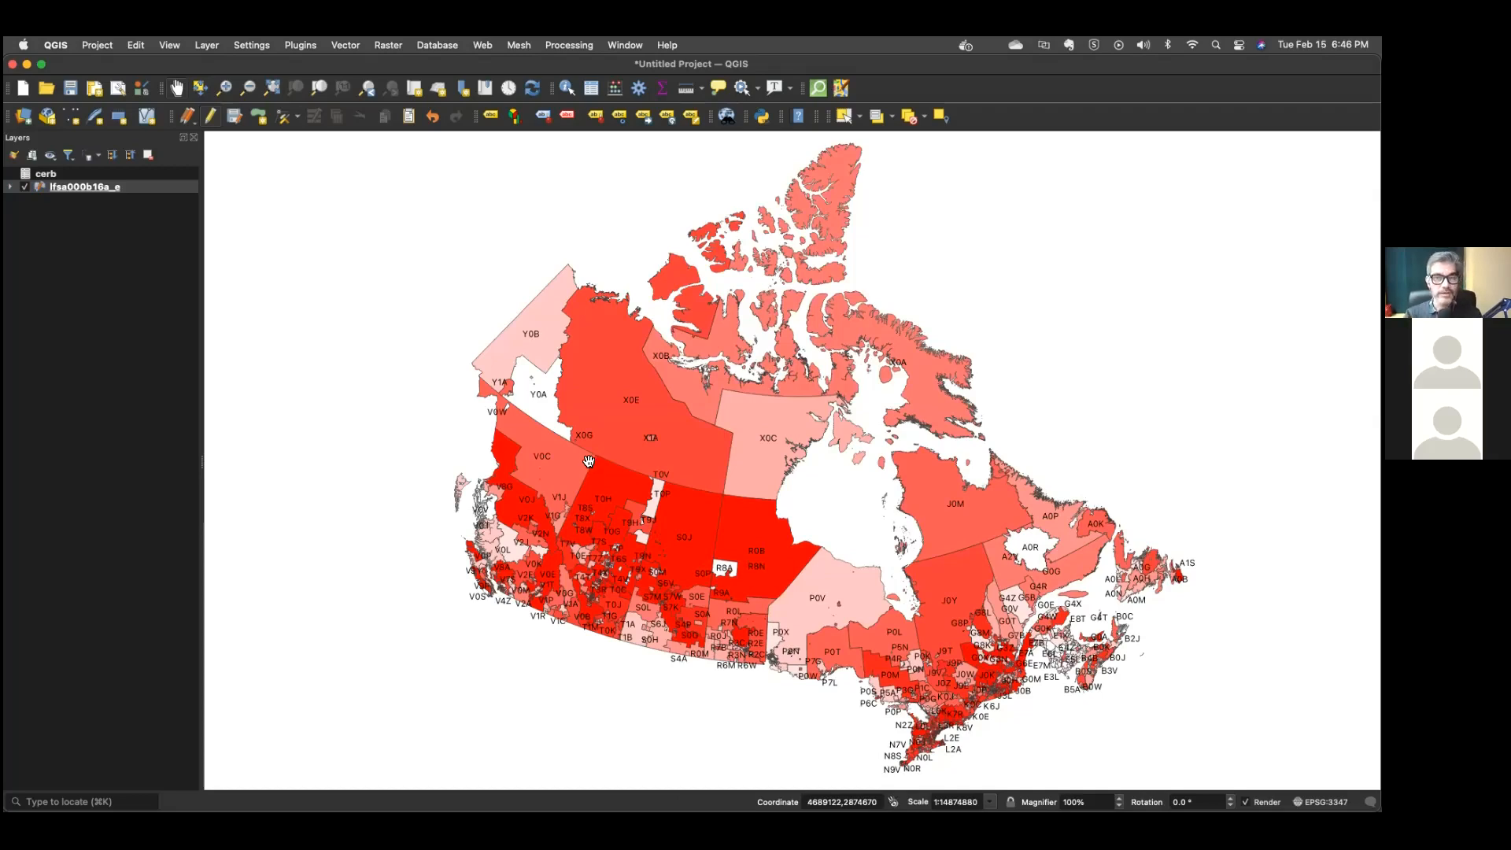
Zoom the map in to the Windsor forward sortation areas around N8W and N9E.
{"action": "left_click", "coordinate": [225, 88]}
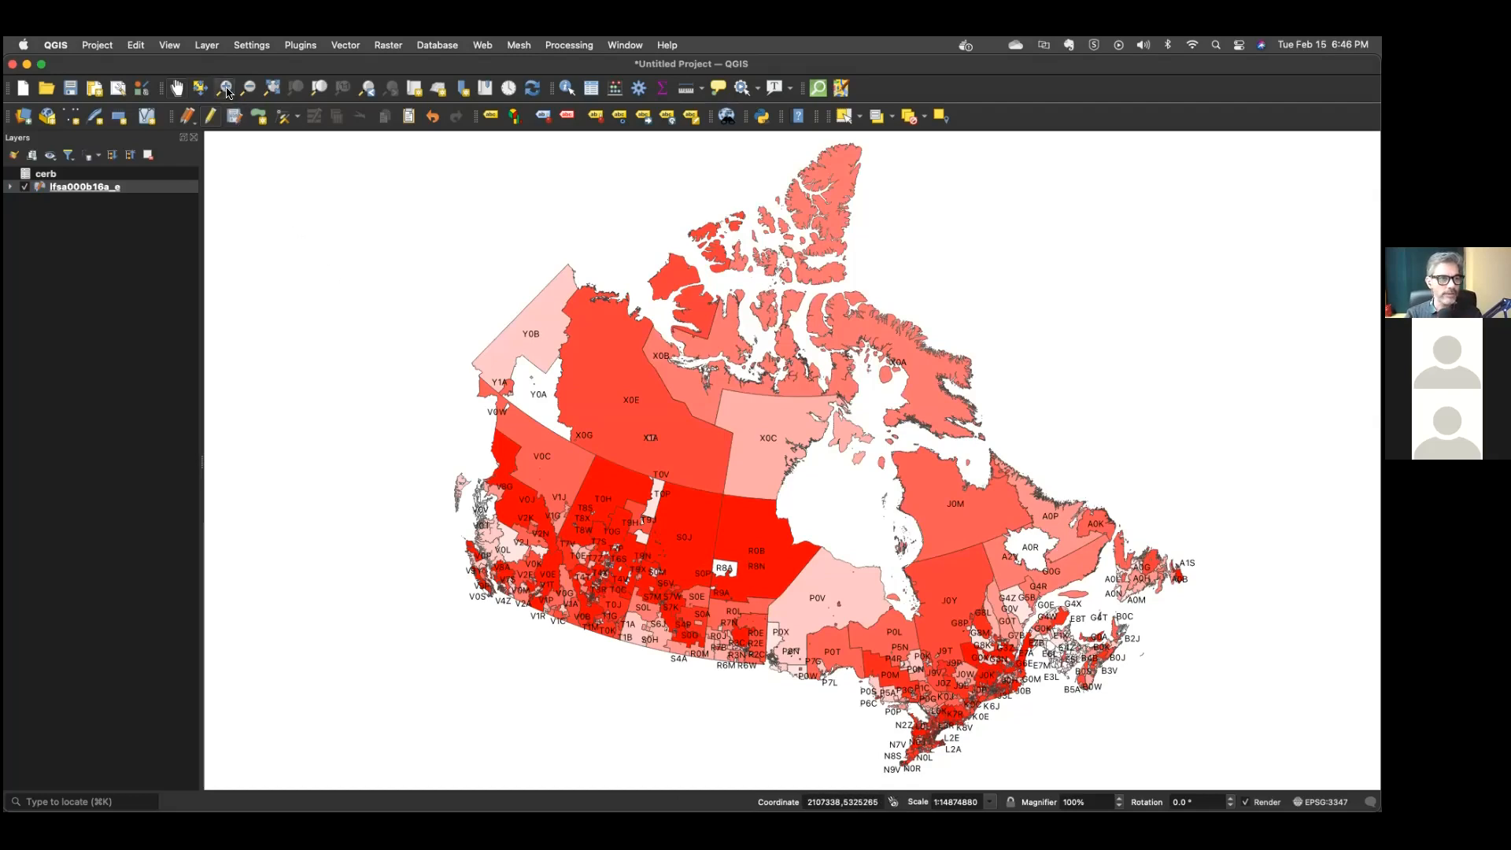
{"action": "left_click_drag", "start_coordinate": [886, 747], "coordinate": [911, 775]}
{"action": "left_click_drag", "start_coordinate": [749, 368], "coordinate": [1033, 582]}
{"action": "left_click_drag", "start_coordinate": [347, 189], "coordinate": [843, 451]}
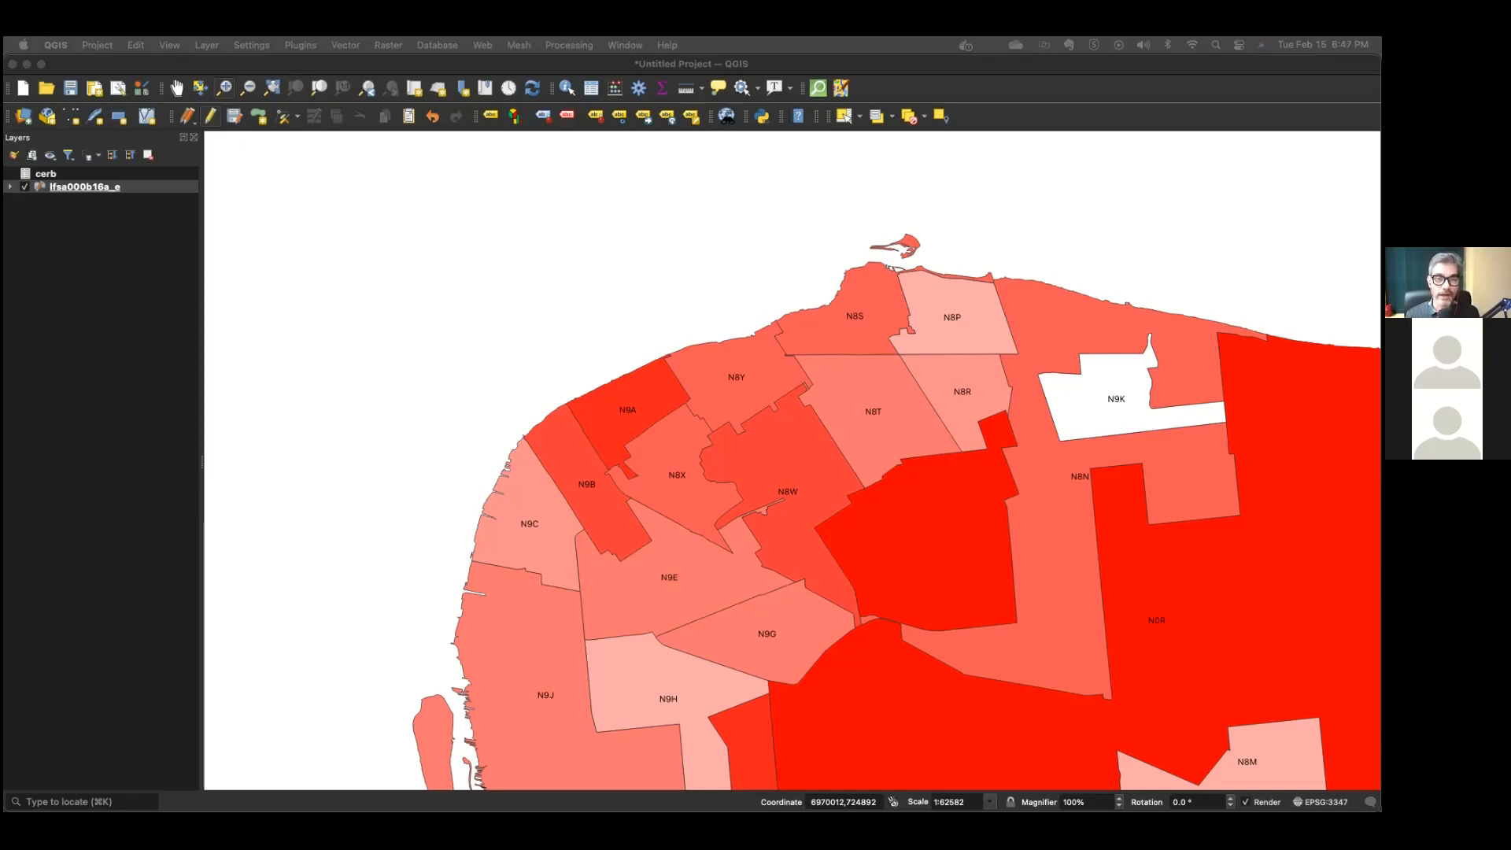
Start a QuickOSM quick query with highway as the key.
{"action": "left_click", "coordinate": [815, 91]}
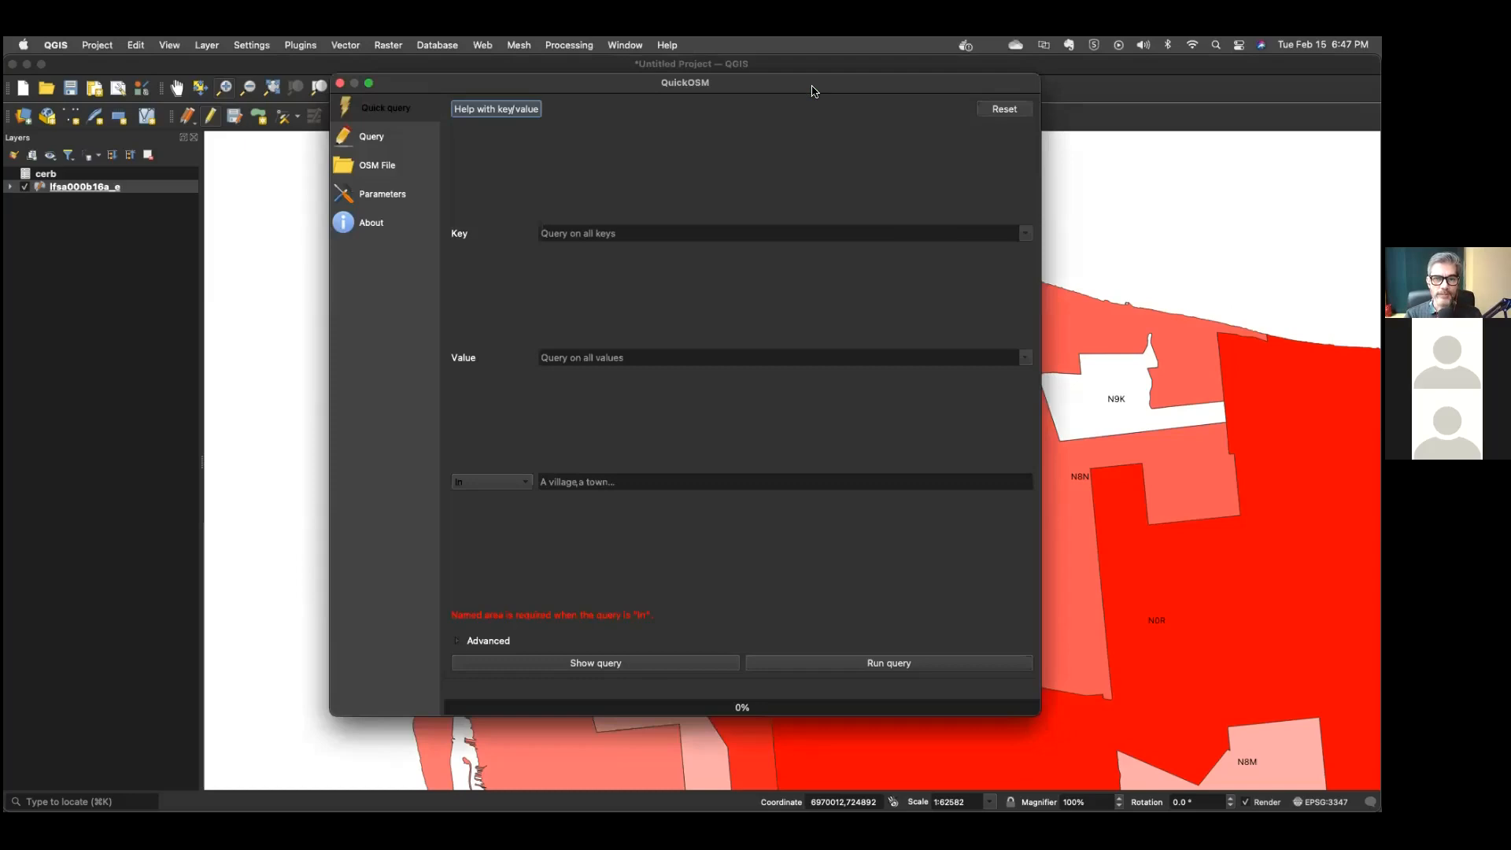
{"action": "left_click_drag", "start_coordinate": [813, 91], "coordinate": [814, 133]}
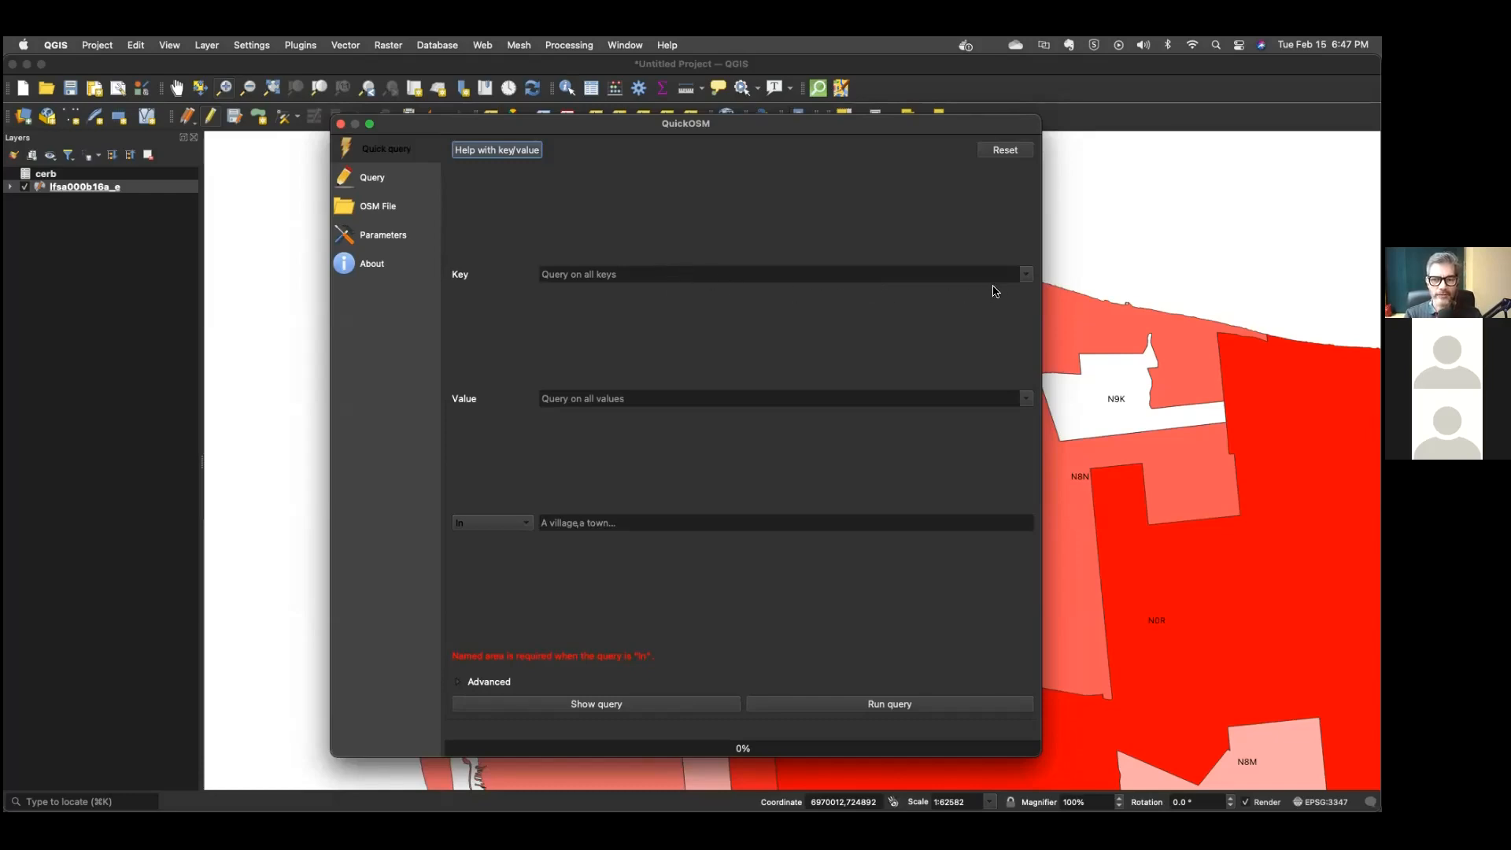
{"action": "left_click", "coordinate": [1026, 276]}
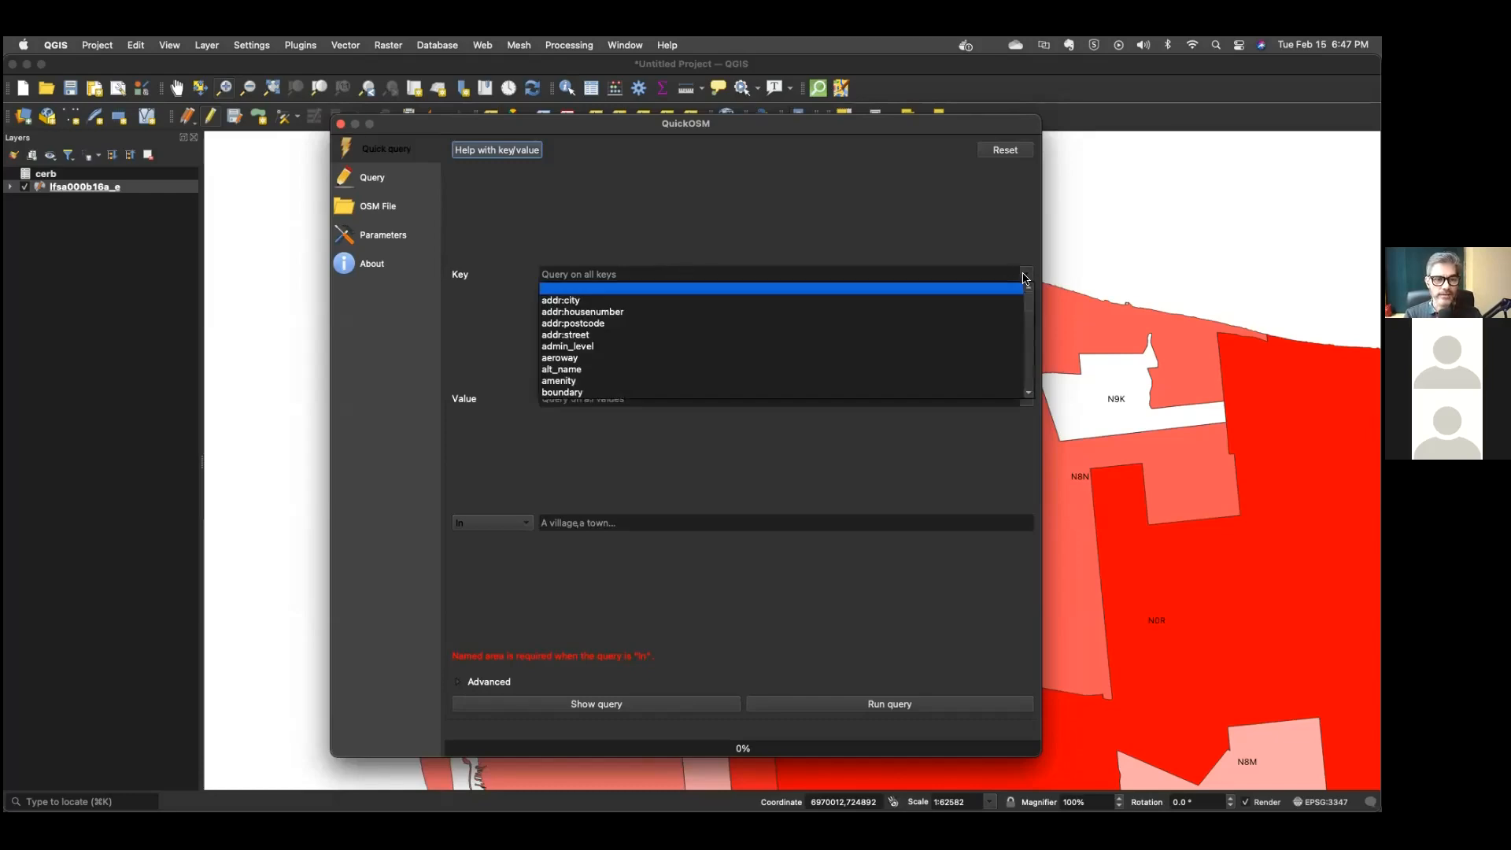
{"action": "scroll", "coordinate": [1029, 311], "scroll_direction": "down", "scroll_amount": 5}
{"action": "scroll", "coordinate": [1030, 330], "scroll_direction": "up", "scroll_amount": 1}
{"action": "scroll", "coordinate": [1030, 329], "scroll_direction": "up", "scroll_amount": 2}
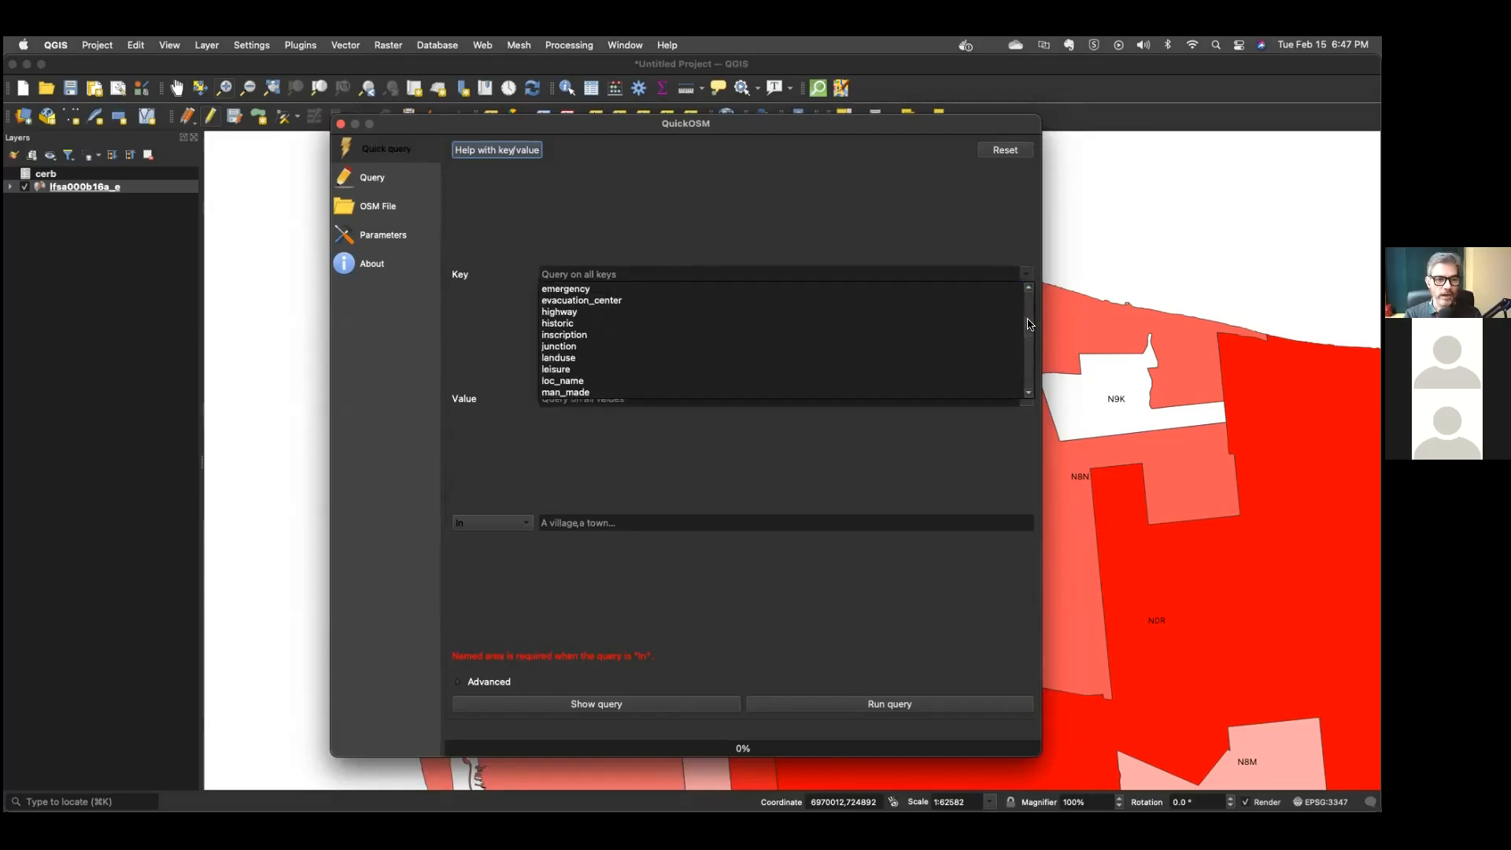
{"action": "left_click", "coordinate": [610, 313]}
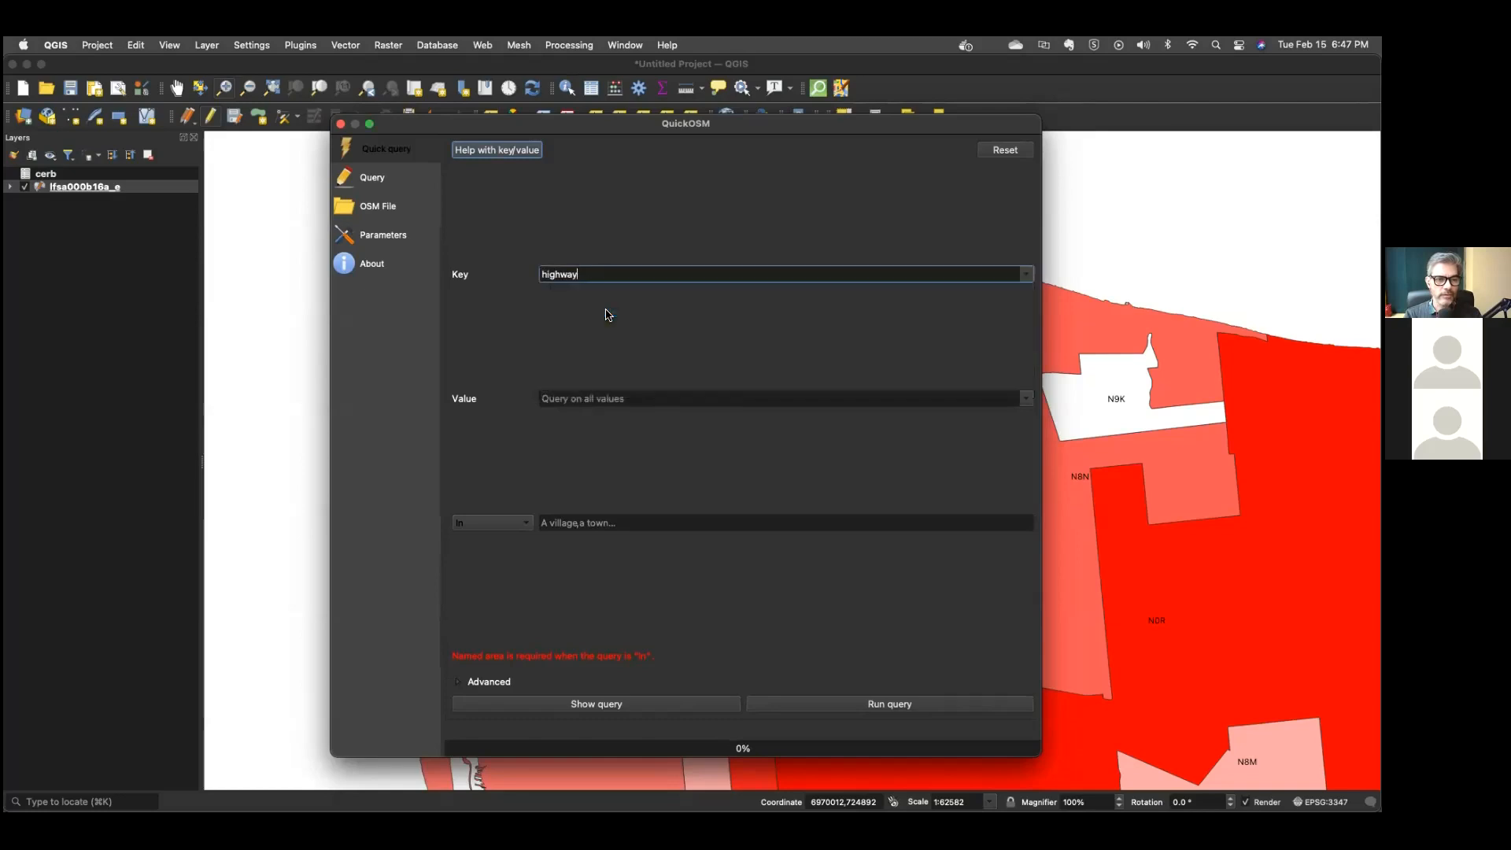
Limit the query to Windsor,Ontario, run it to load the highway data, and close QuickOSM.
{"action": "left_click", "coordinate": [661, 523]}
{"action": "type", "text": "Windsor"}
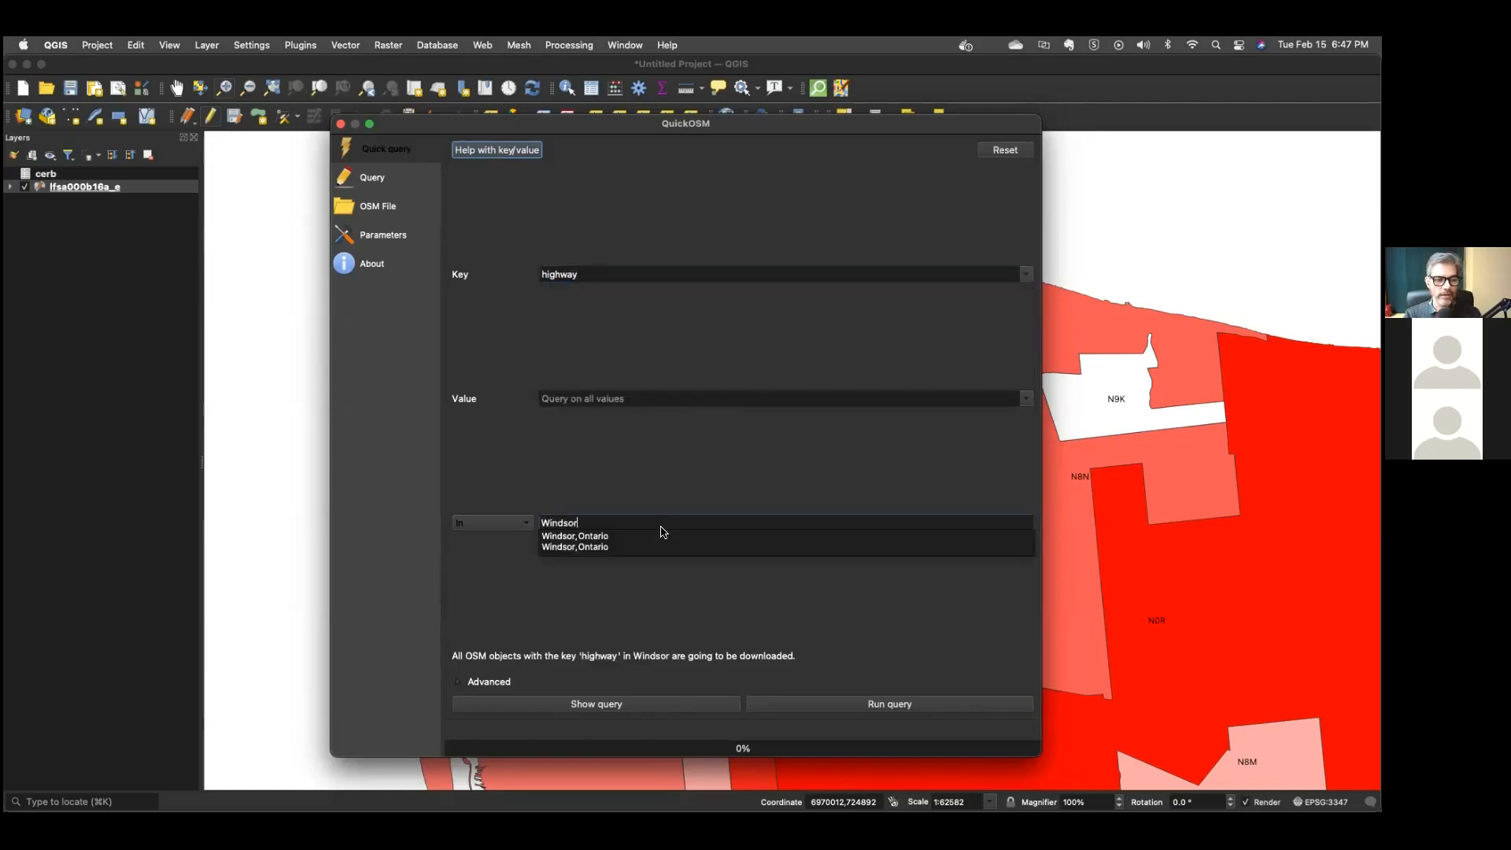
{"action": "type", "text": ",Ontario"}
{"action": "left_click", "coordinate": [657, 536]}
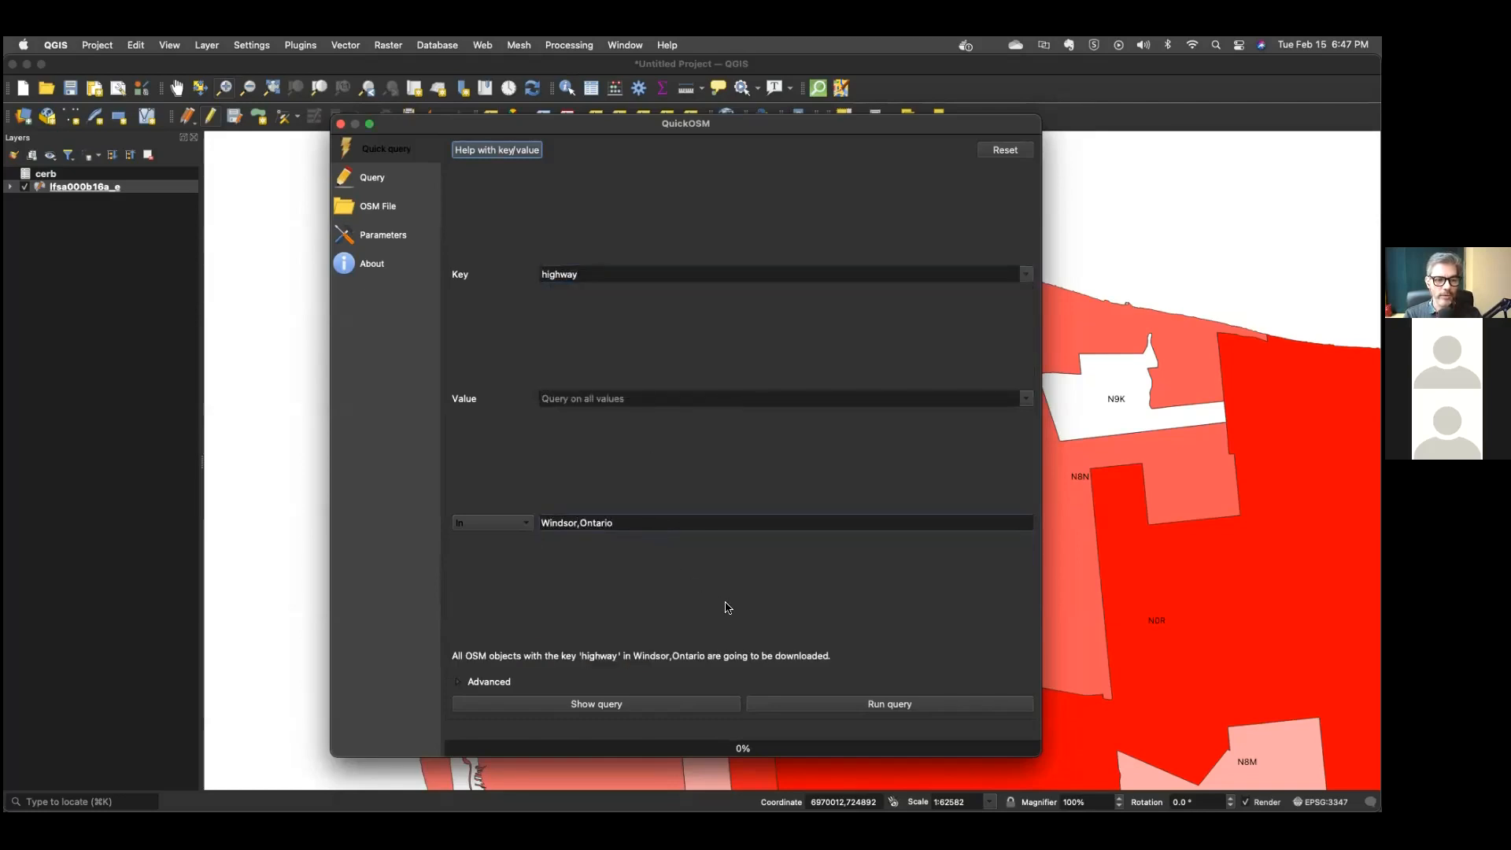
{"action": "left_click", "coordinate": [872, 708]}
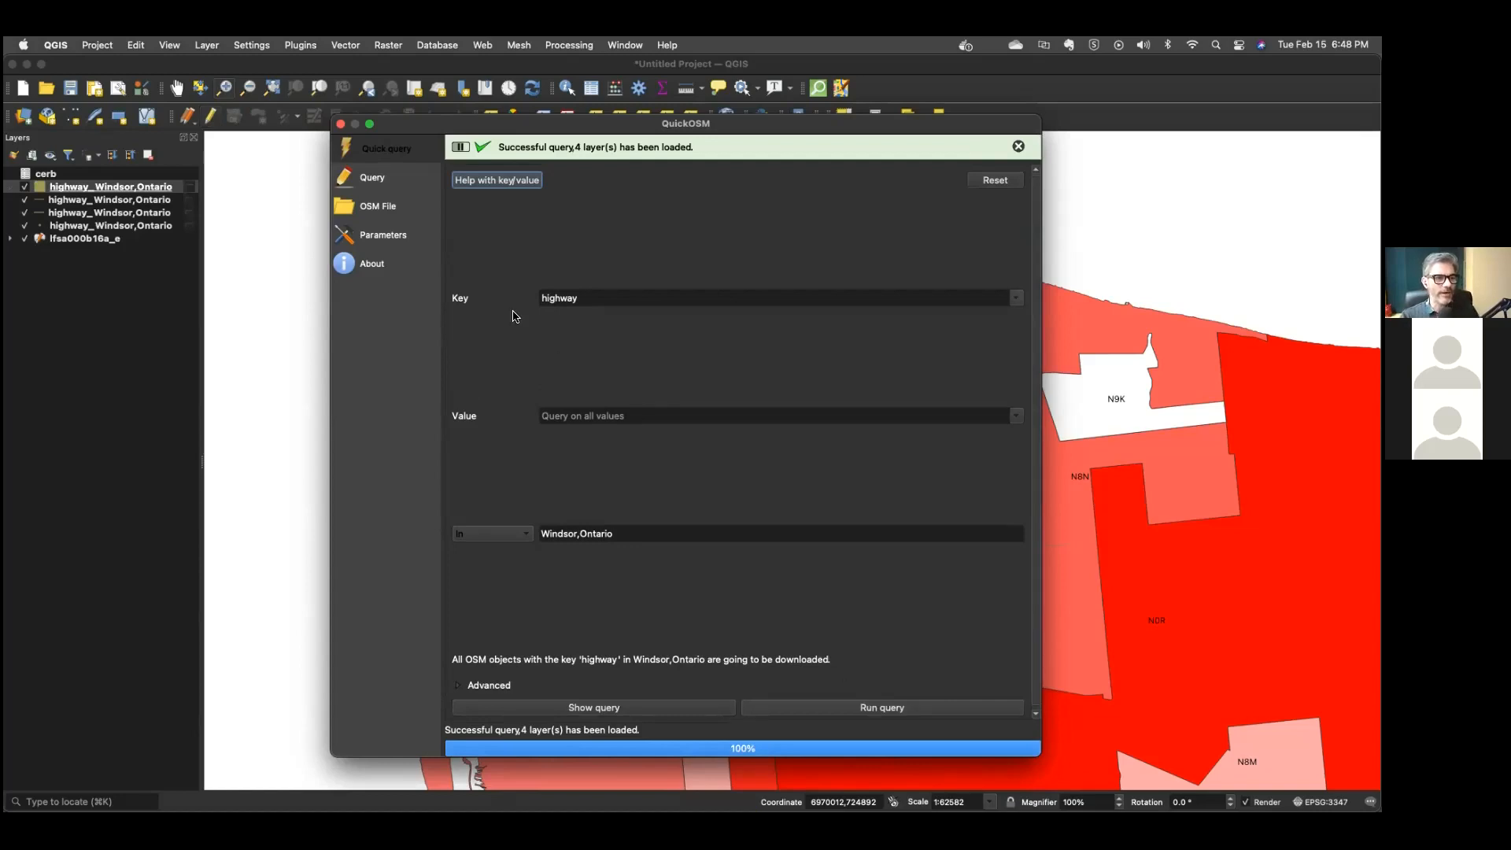
{"action": "left_click", "coordinate": [340, 125]}
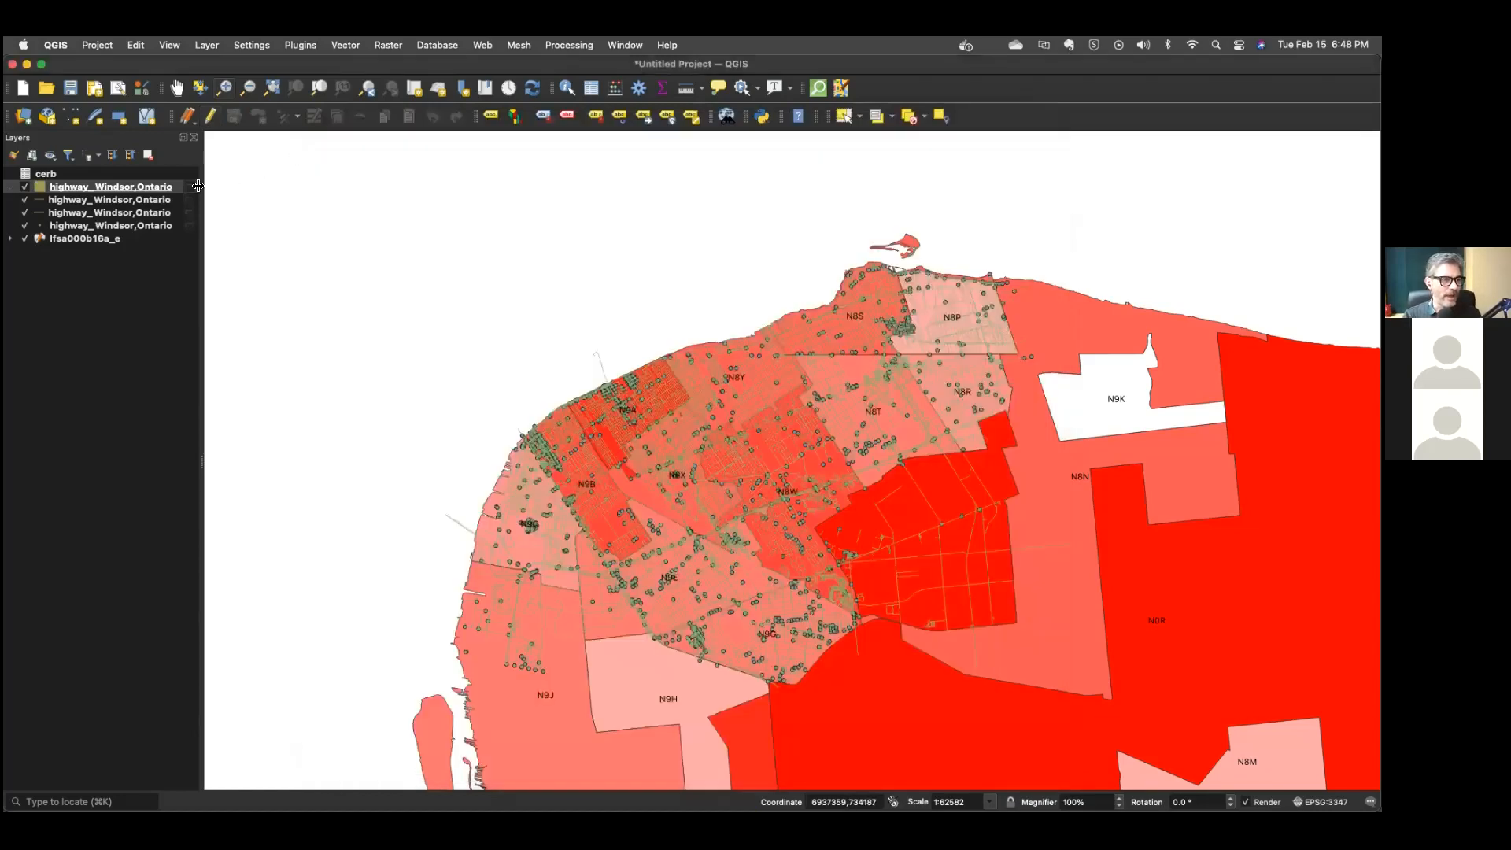
Hide the polygon, upper line and point highway_Windsor,Ontario layers so only the lower line layer is shown.
{"action": "left_click", "coordinate": [24, 226]}
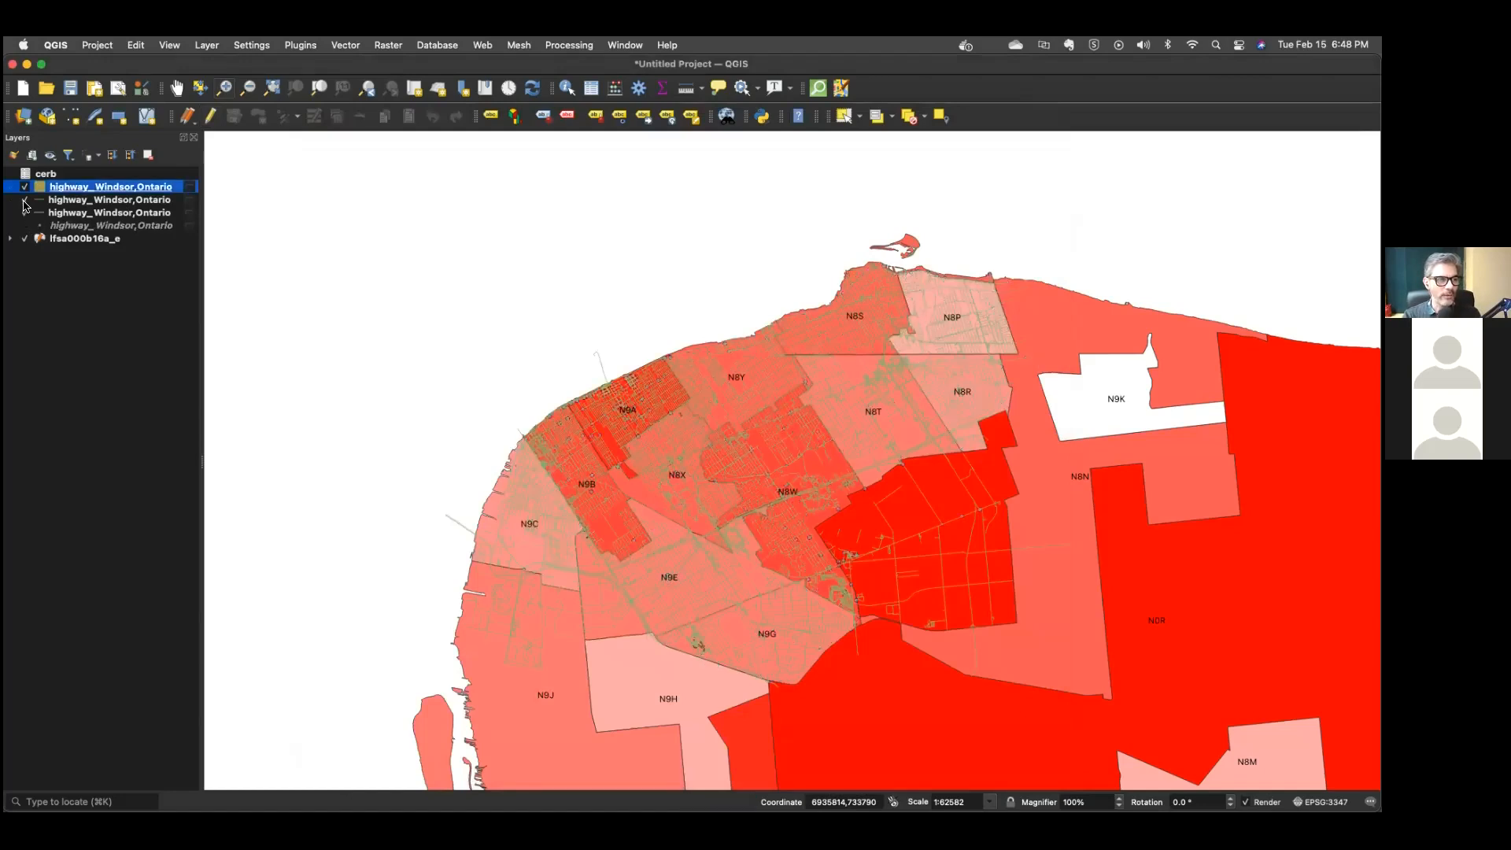
{"action": "left_click", "coordinate": [24, 200]}
{"action": "left_click", "coordinate": [25, 187]}
Remove the hidden polygon, line and point highway_Windsor,Ontario layers, keeping only the visible line layer.
{"action": "left_click", "coordinate": [82, 199], "text": "shift"}
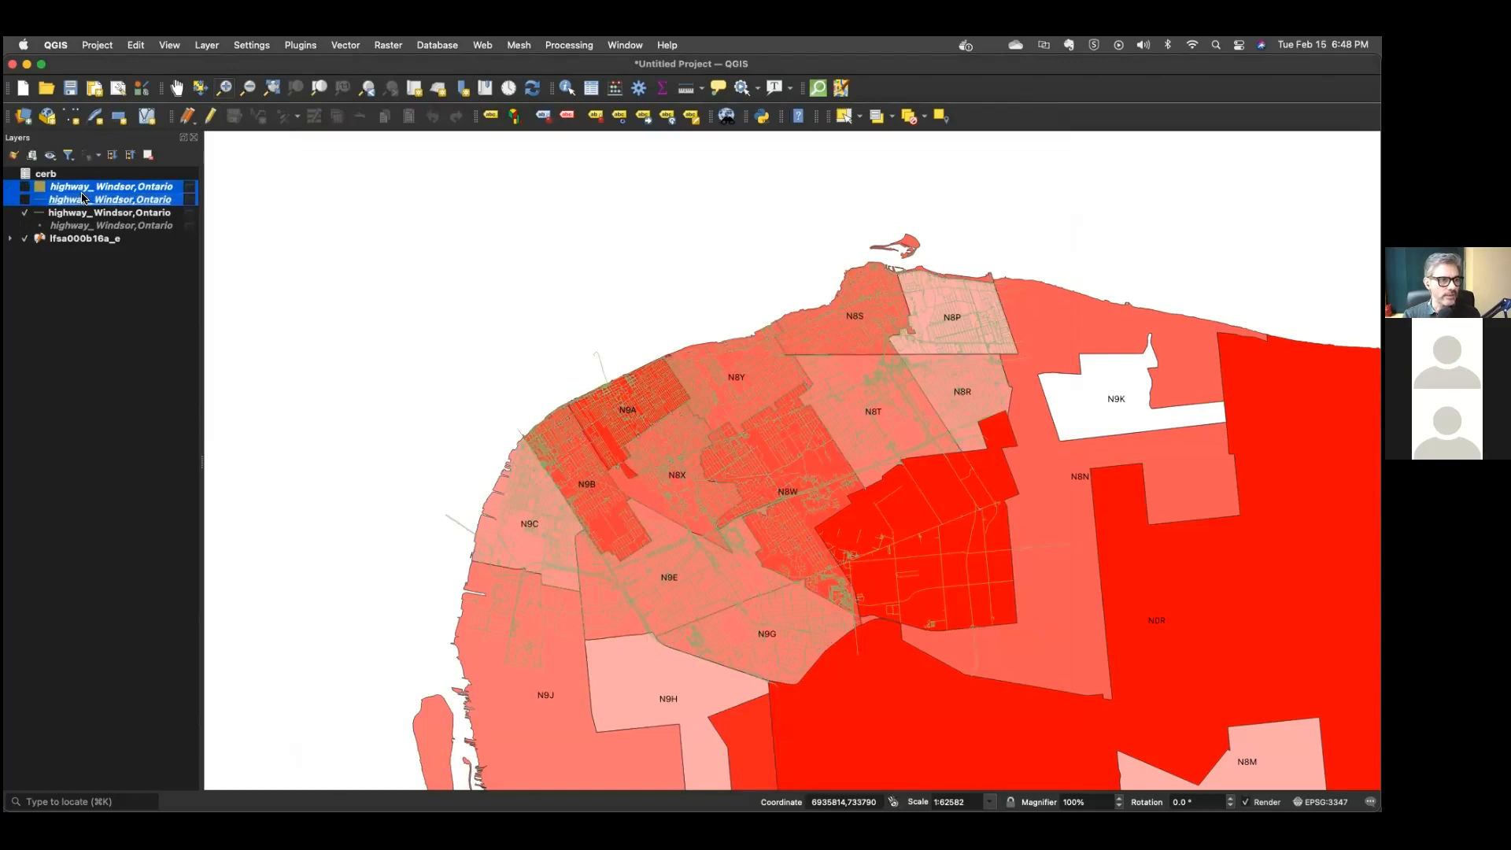
{"action": "right_click", "coordinate": [83, 197]}
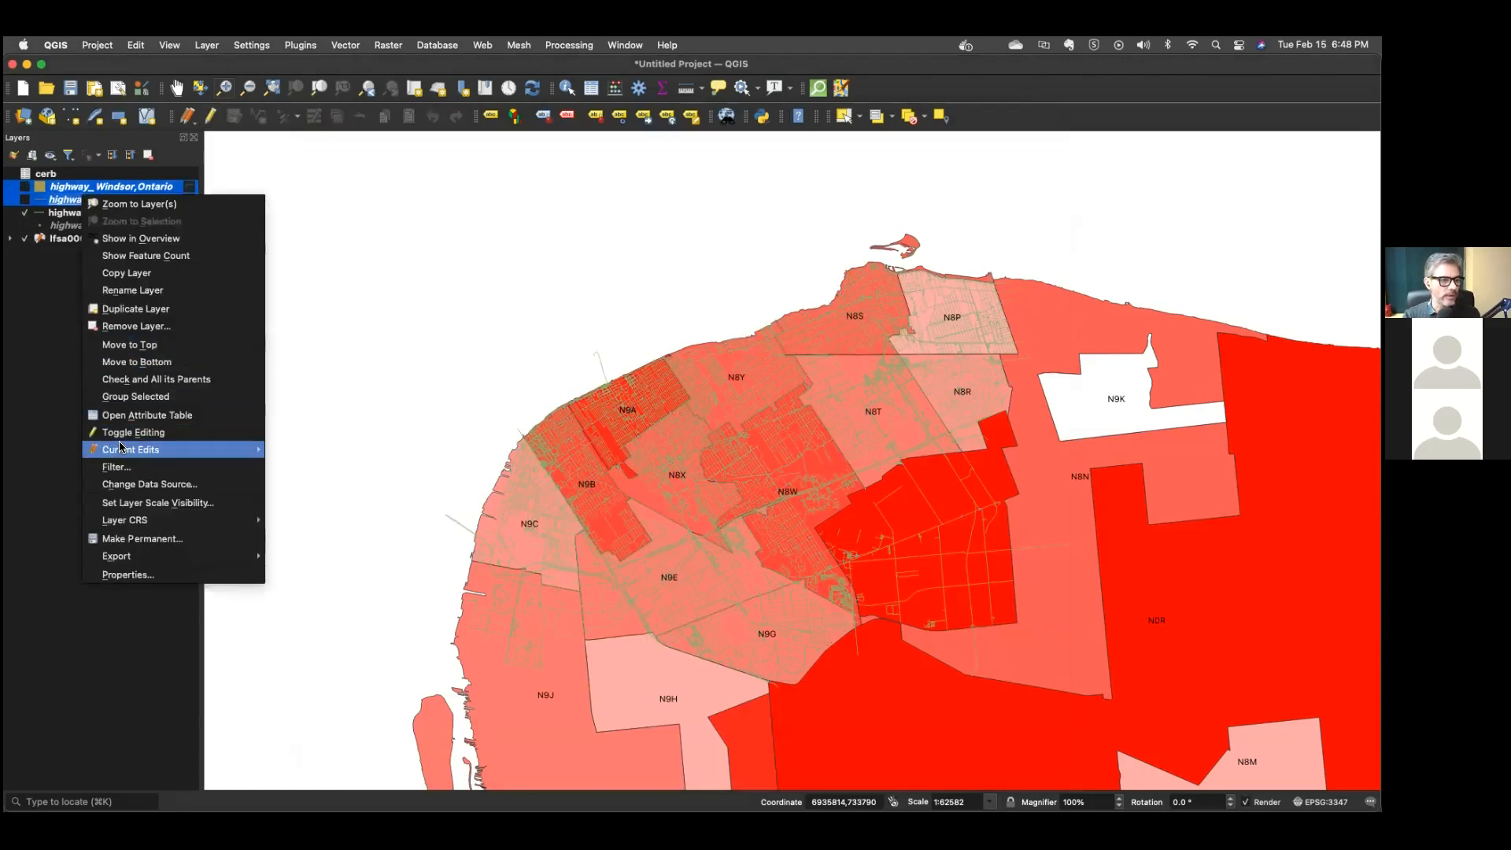
{"action": "left_click", "coordinate": [138, 325]}
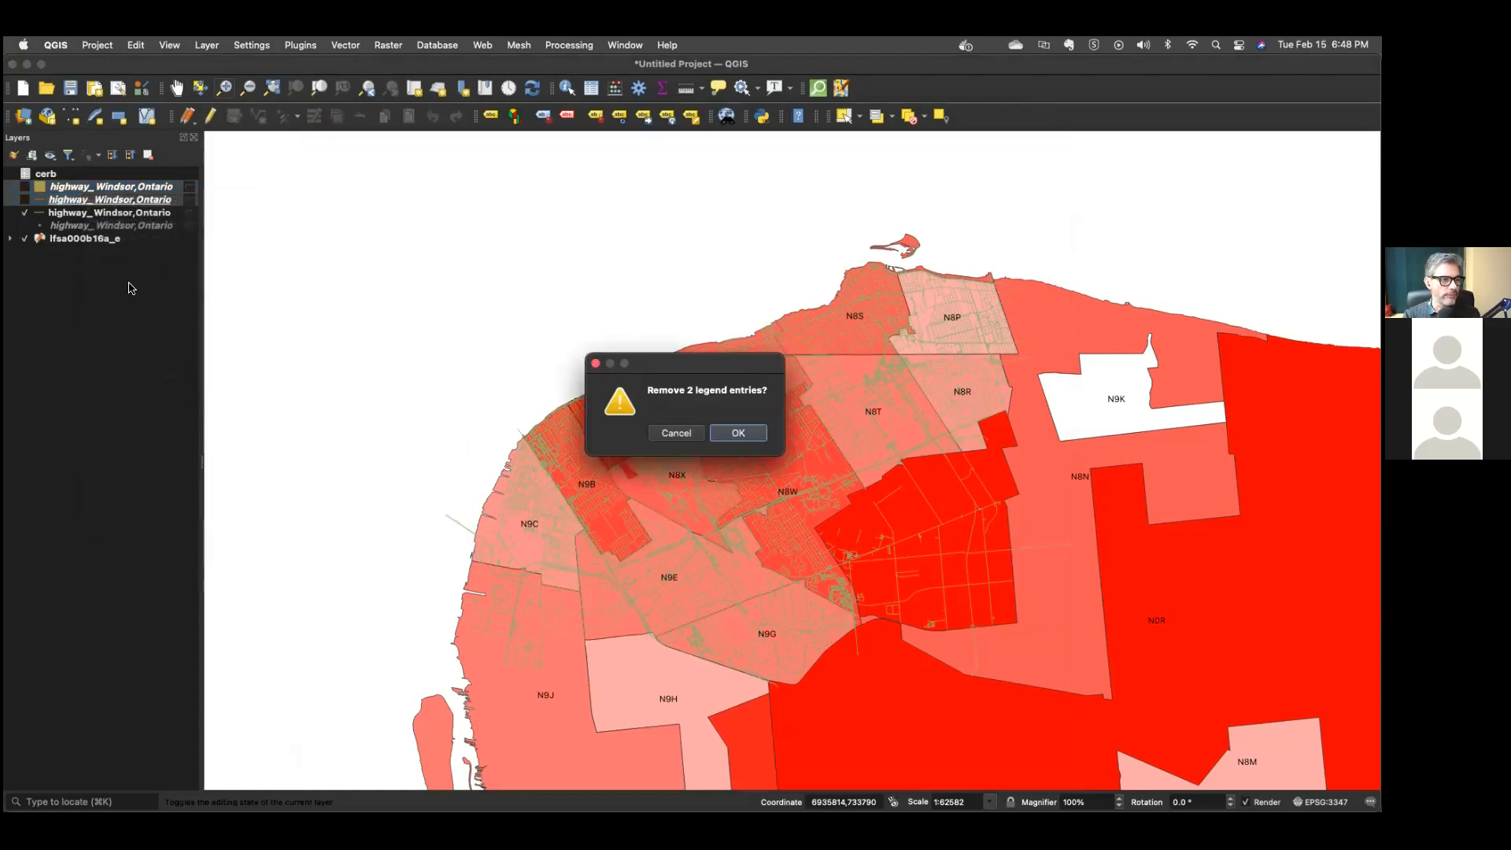
{"action": "key", "text": "Return"}
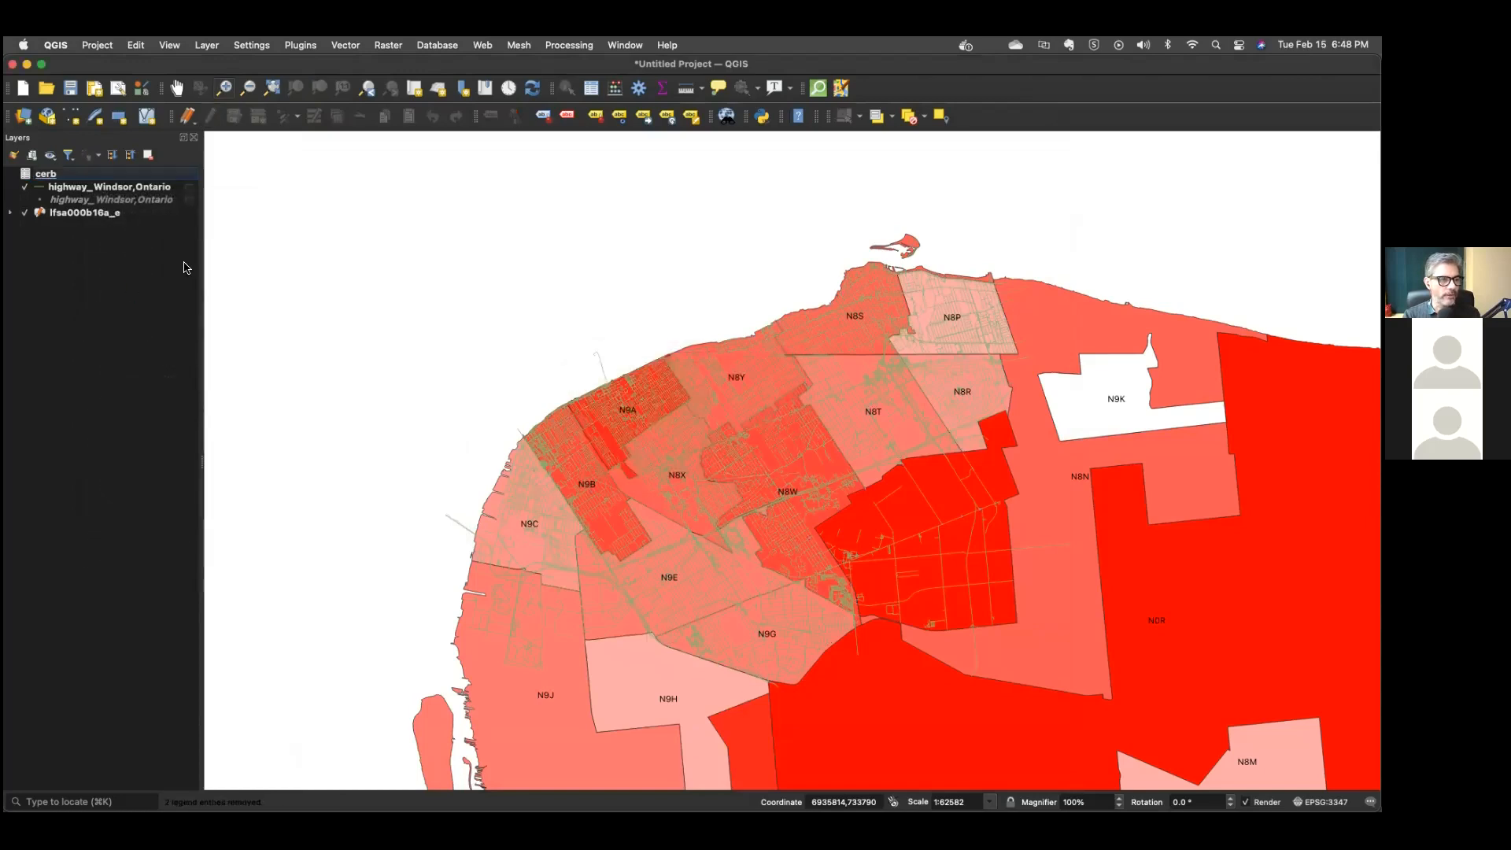
{"action": "right_click", "coordinate": [127, 202]}
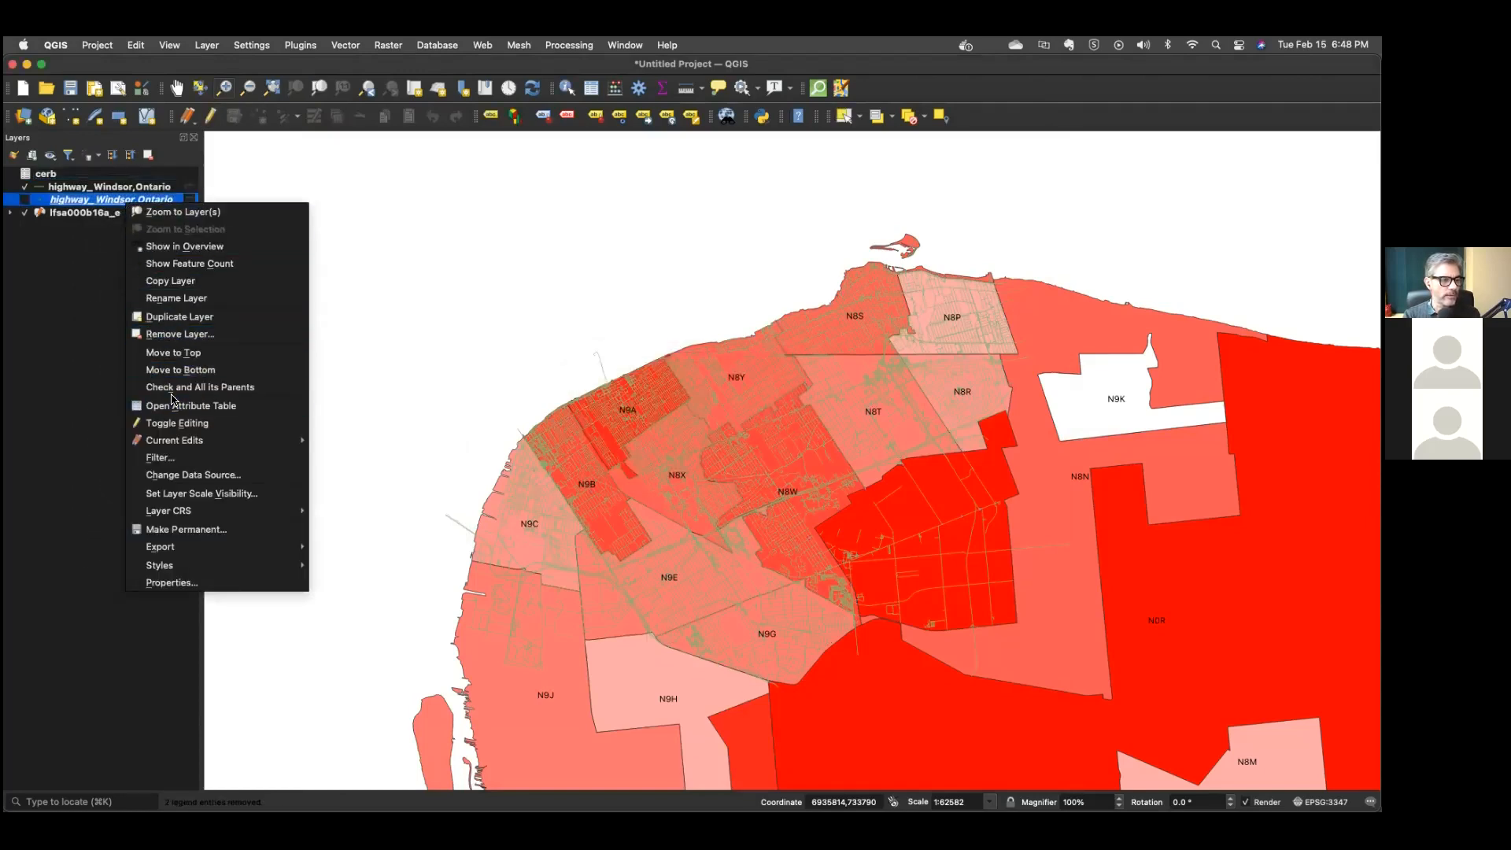
{"action": "left_click", "coordinate": [189, 333]}
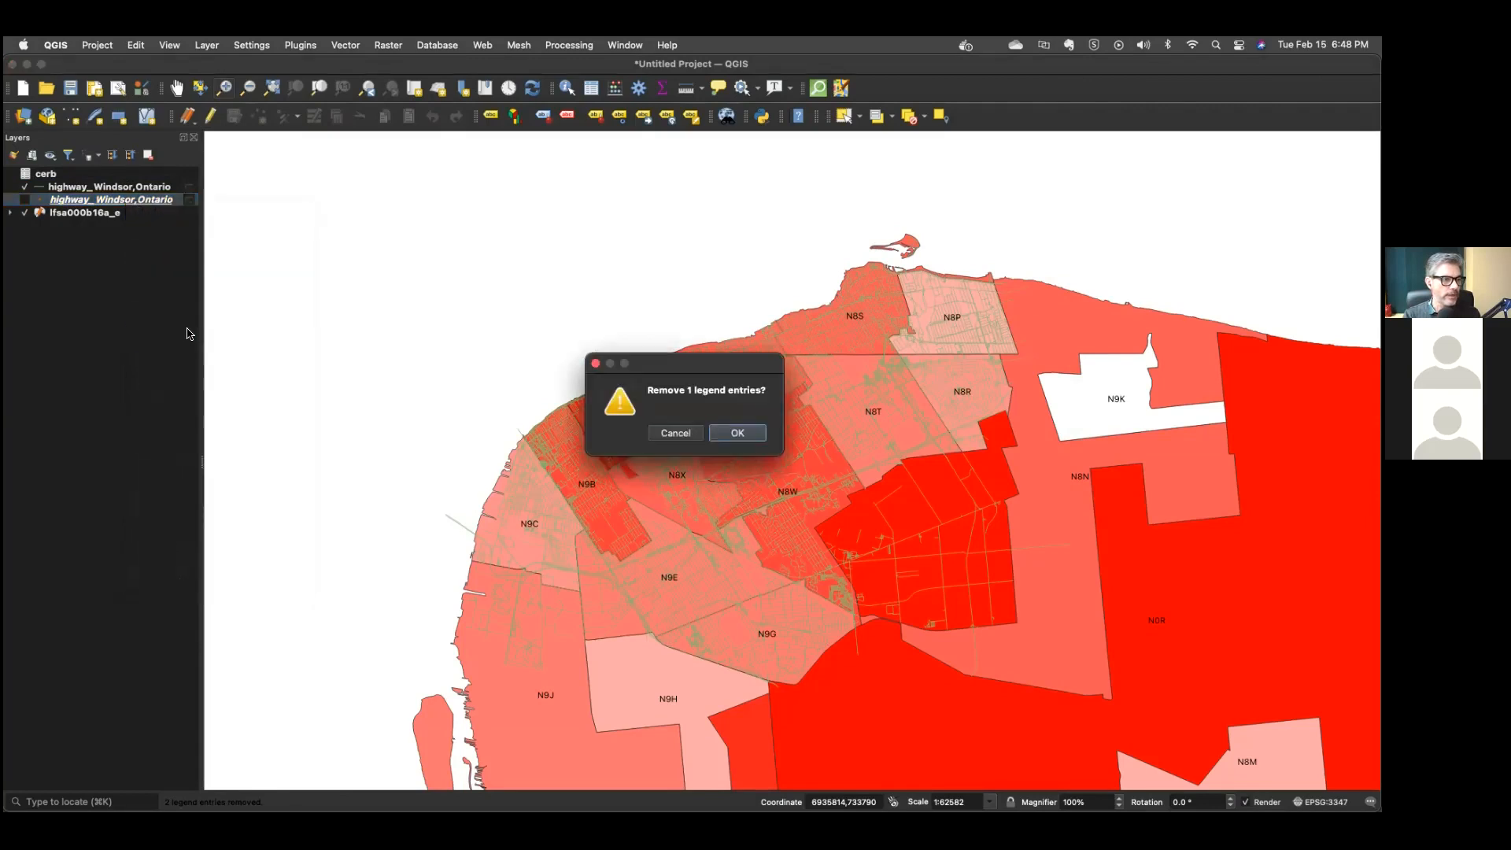
{"action": "key", "text": "Return"}
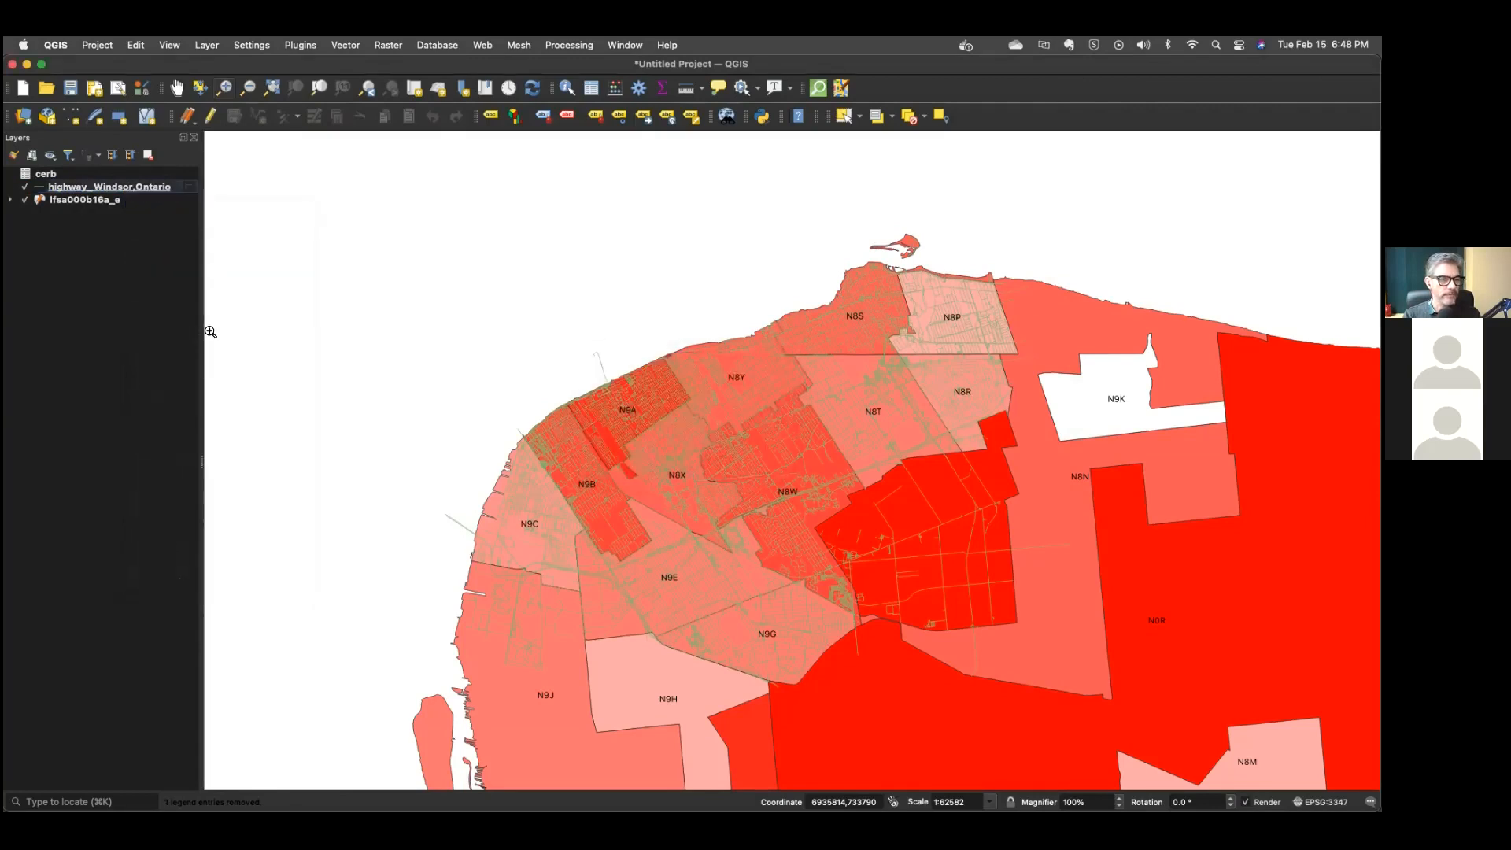
Change the line symbol colour of the remaining highway_Windsor,Ontario layer to dark grey.
{"action": "right_click", "coordinate": [119, 189]}
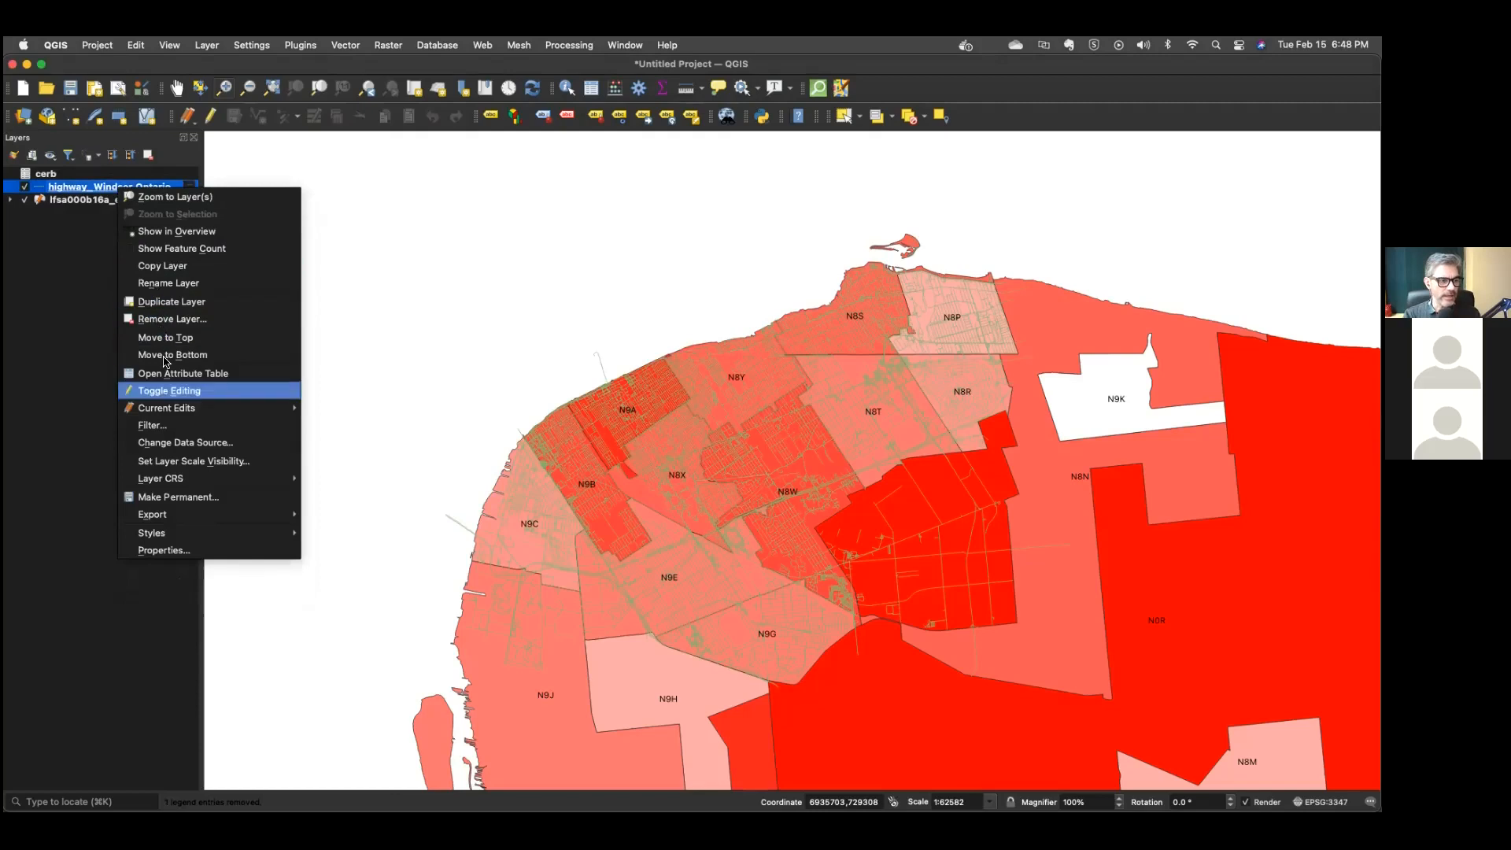
{"action": "left_click", "coordinate": [196, 550]}
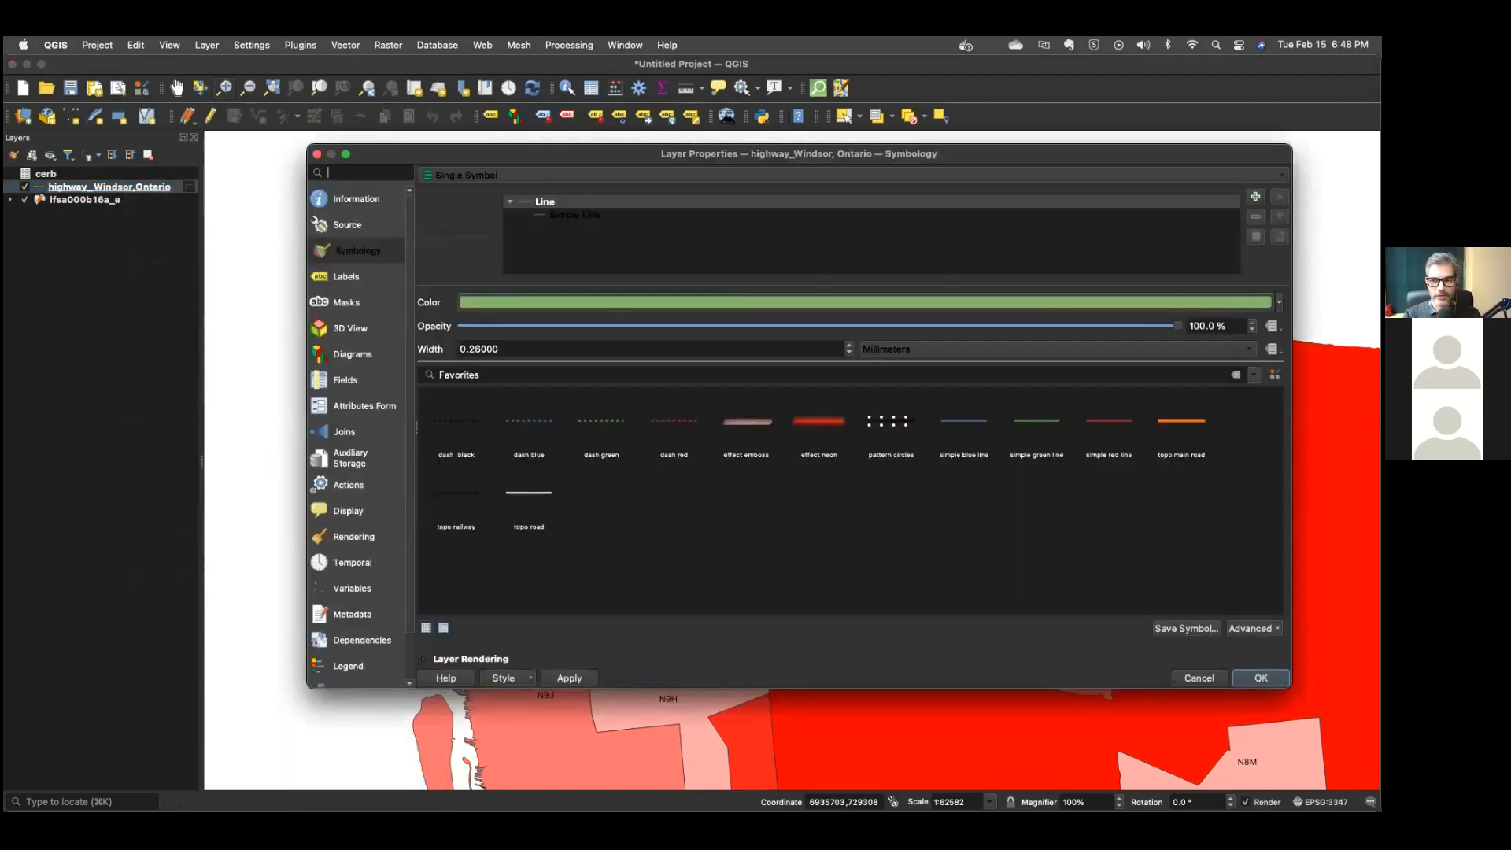
{"action": "left_click", "coordinate": [618, 303]}
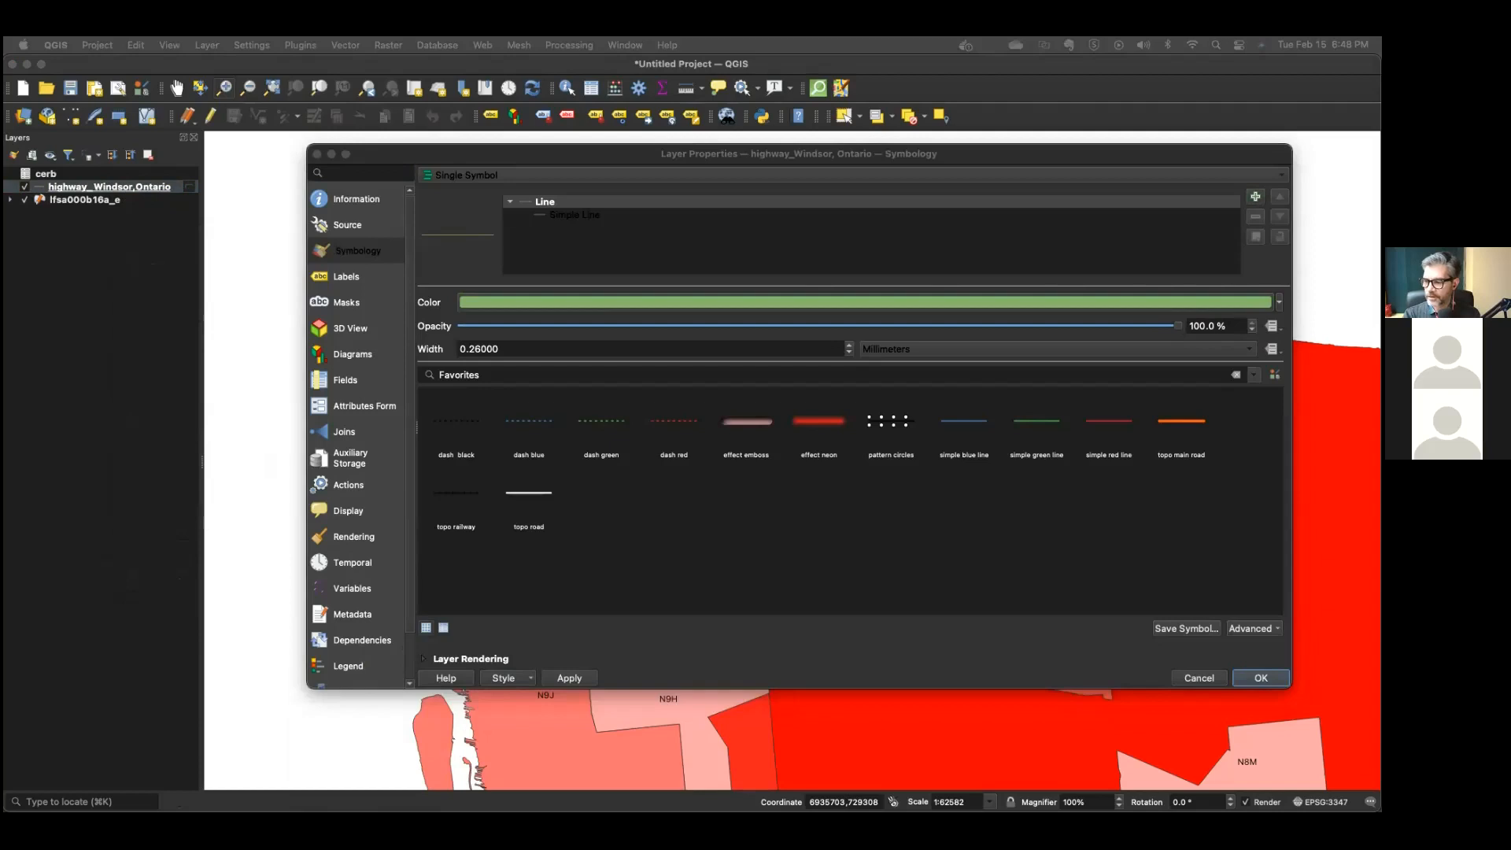
{"action": "key", "text": "Return"}
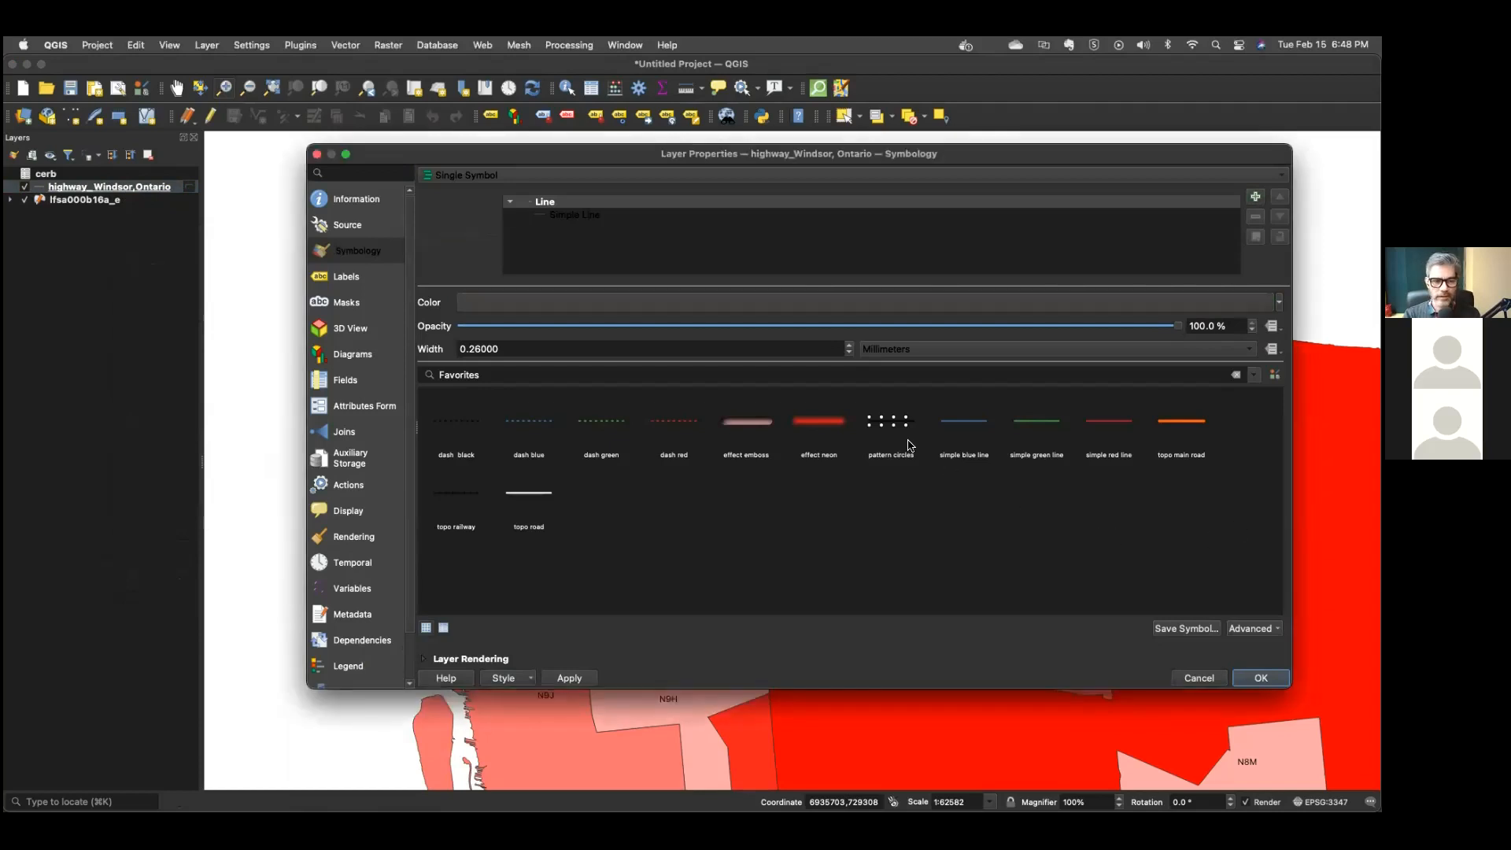
Label the highway_Windsor,Ontario lines with single labels from the name field and apply the layer properties.
{"action": "left_click", "coordinate": [348, 276]}
{"action": "left_click", "coordinate": [455, 175]}
{"action": "left_click", "coordinate": [472, 189]}
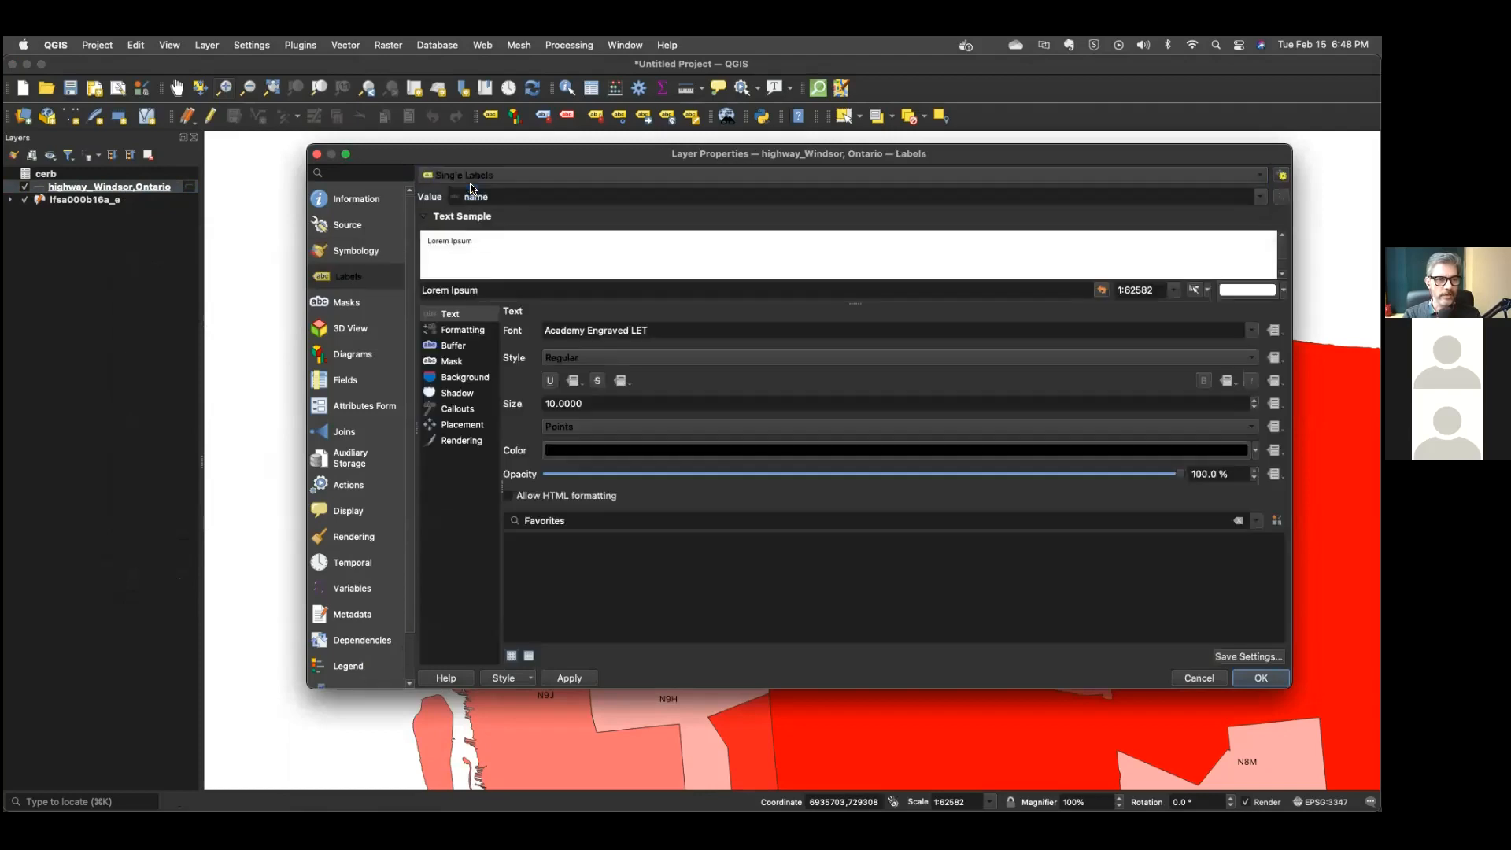
{"action": "left_click", "coordinate": [1240, 675]}
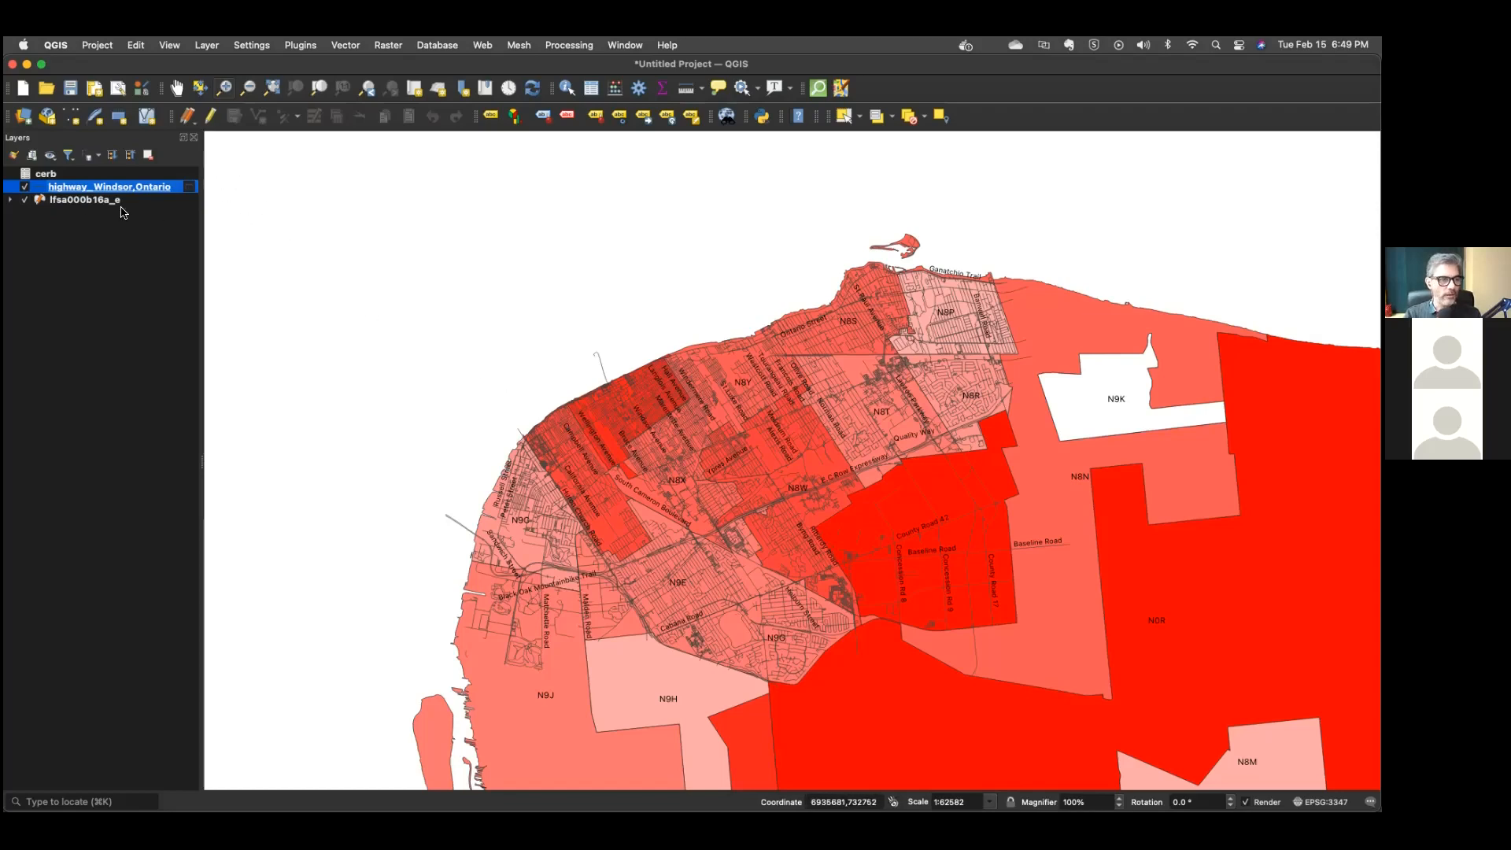
Change the text colour of the CFSAUID labels on the lfsa000b16a_e layer to light grey.
{"action": "right_click", "coordinate": [89, 203]}
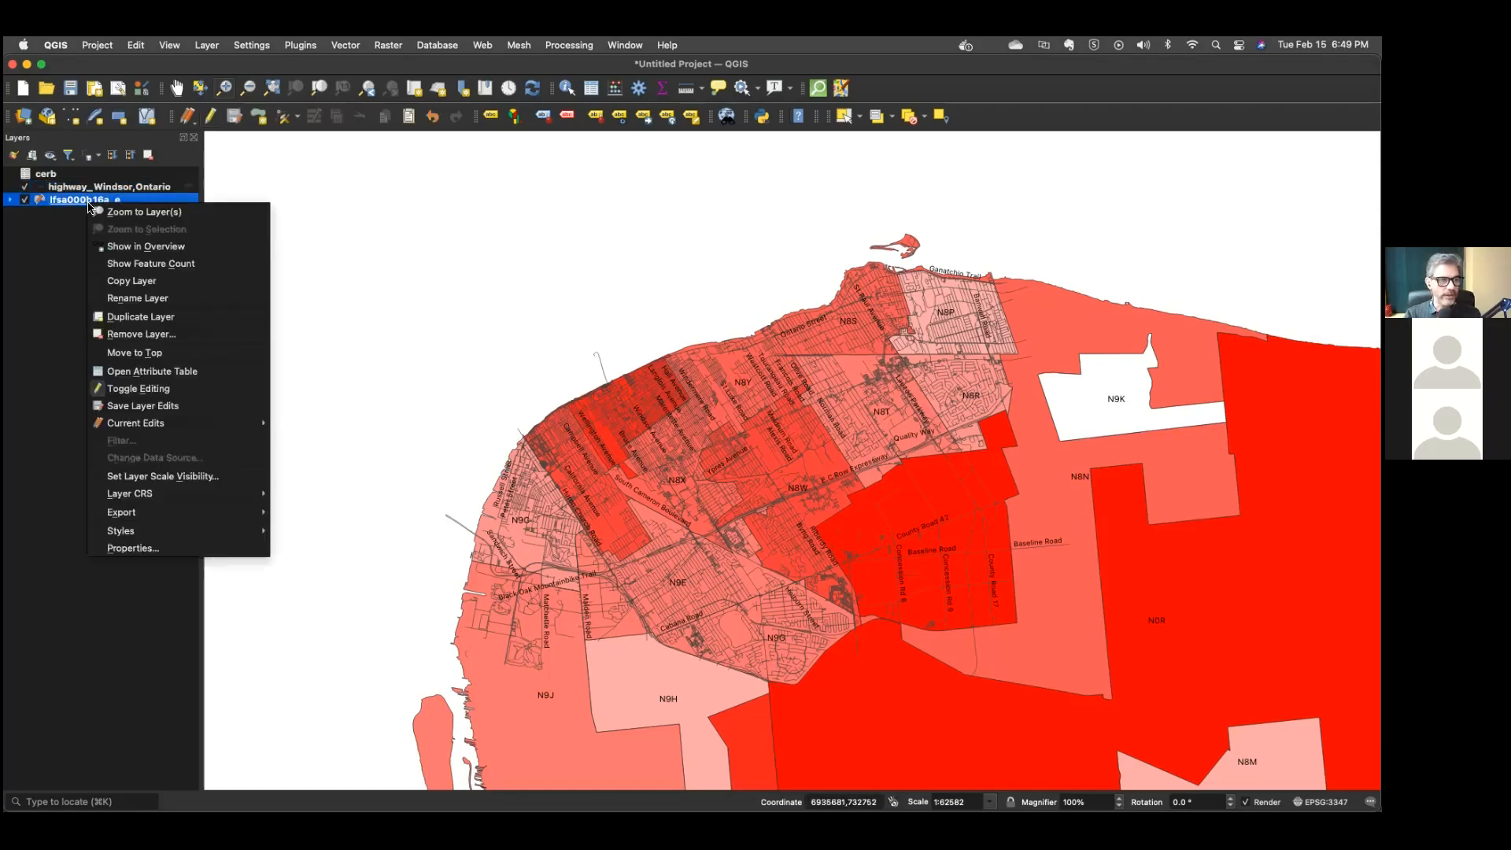
{"action": "left_click", "coordinate": [133, 549]}
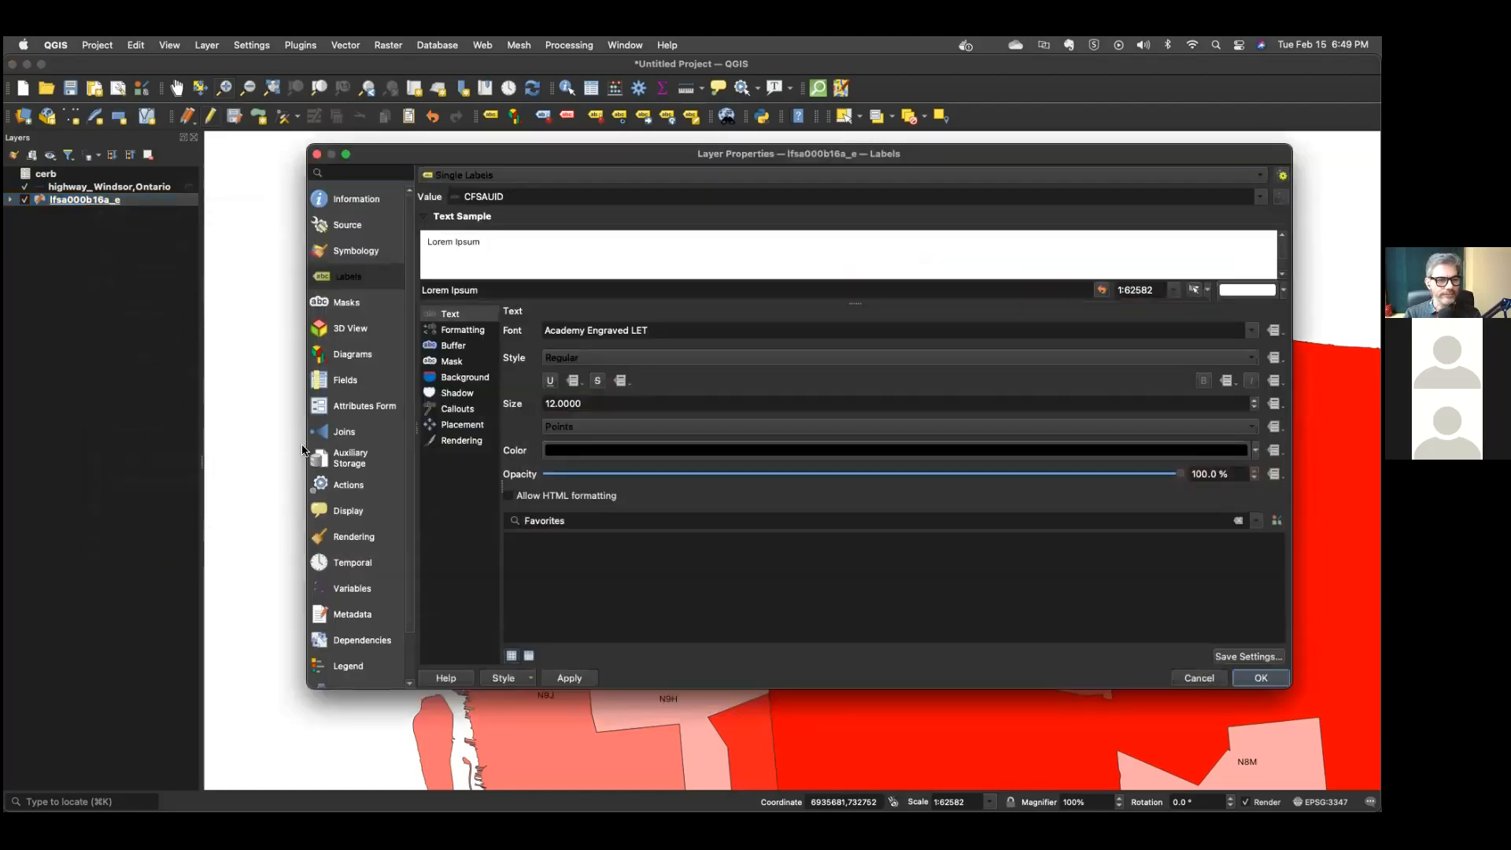
{"action": "left_click", "coordinate": [665, 450]}
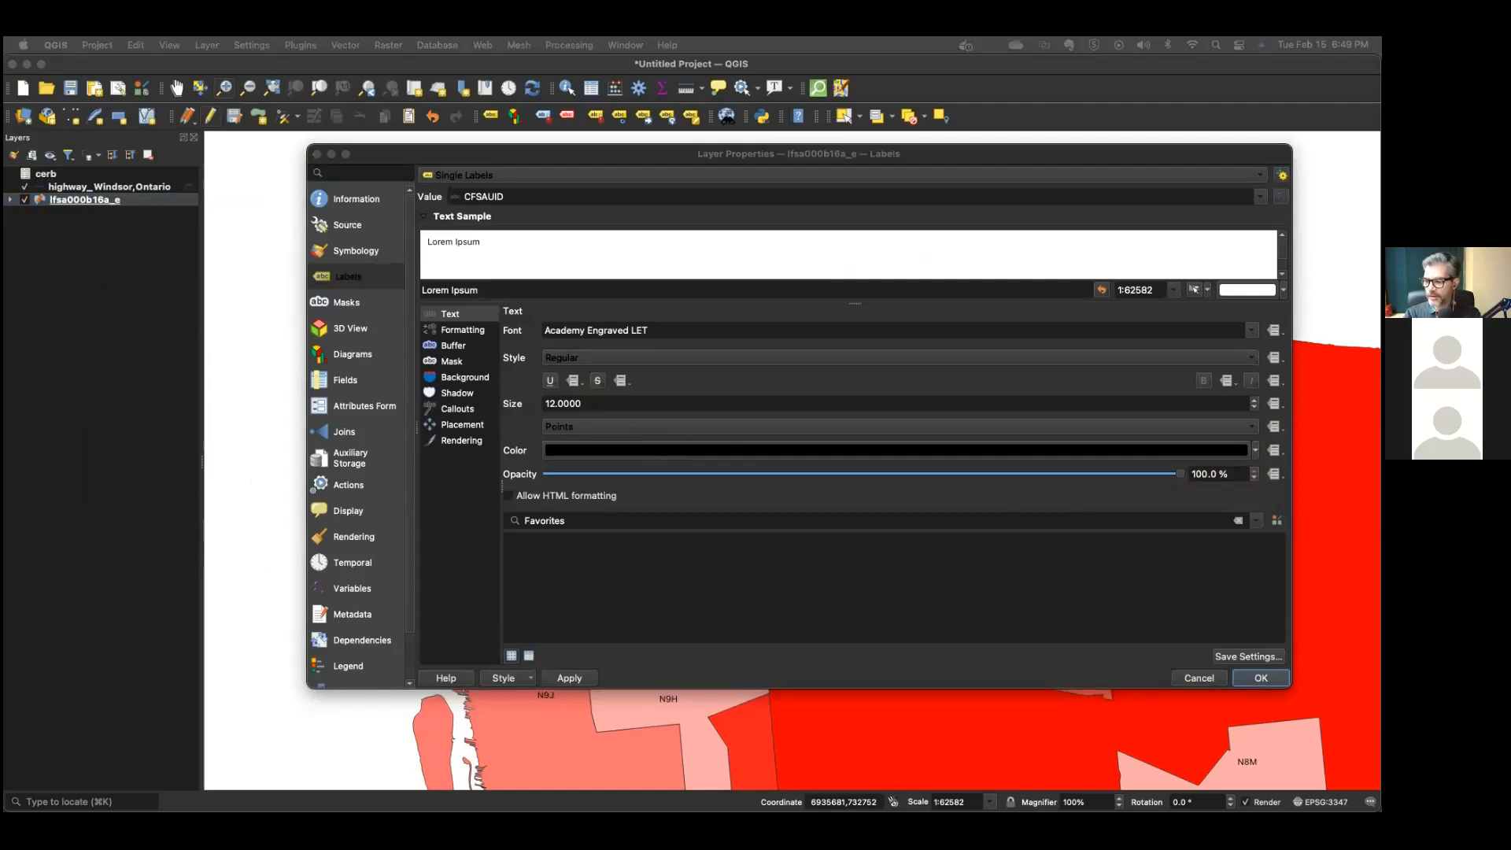
{"action": "left_click", "coordinate": [1261, 678]}
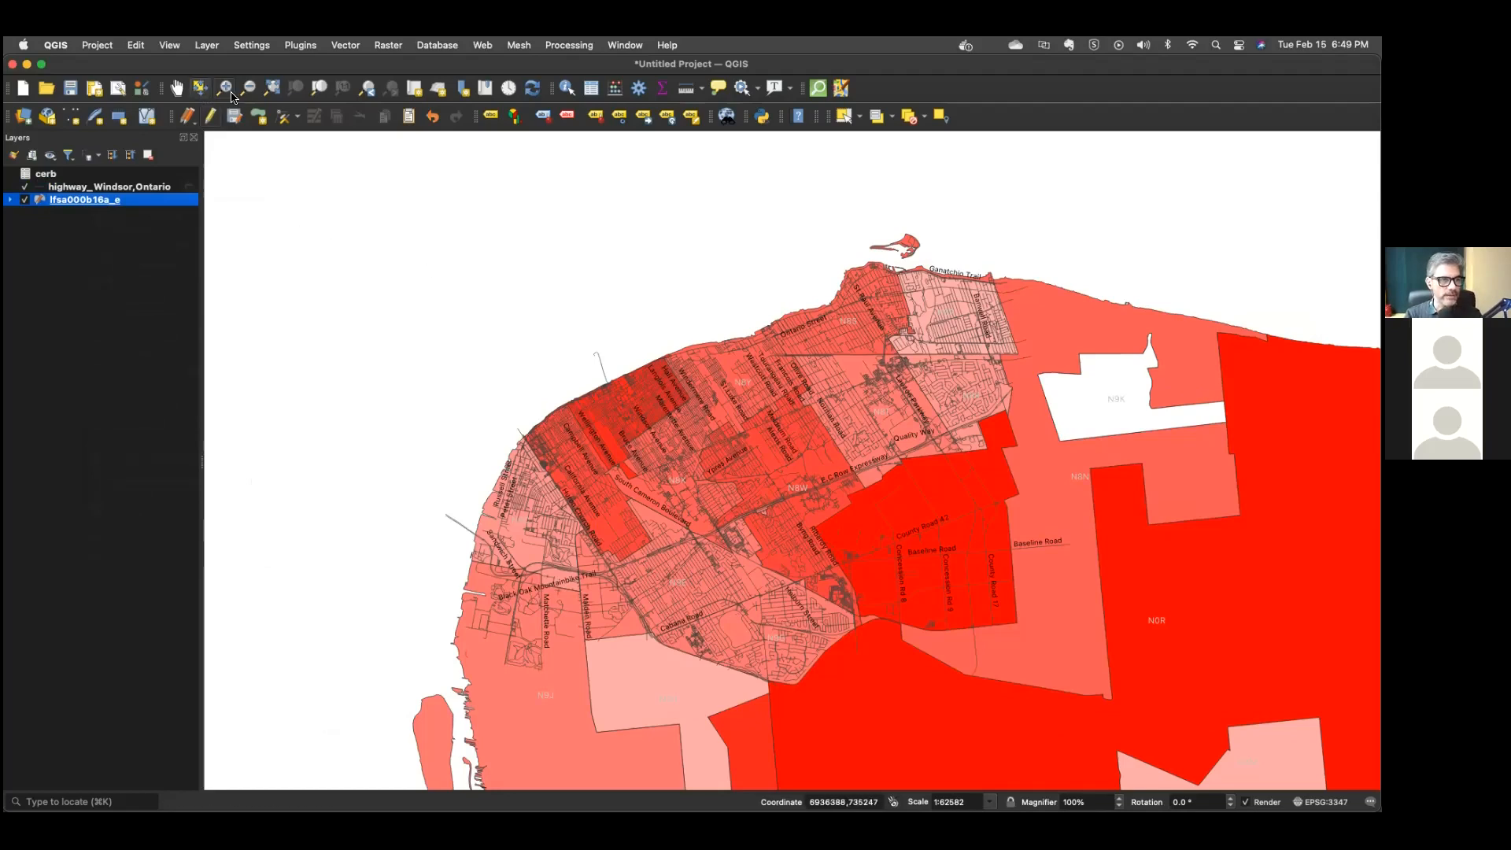
Zoom the map in to the Windsor streets around N9A, N9B and N8W and expand the lfsa000b16a_e class list.
{"action": "left_click_drag", "start_coordinate": [403, 264], "coordinate": [931, 608]}
{"action": "left_click_drag", "start_coordinate": [483, 317], "coordinate": [1143, 704]}
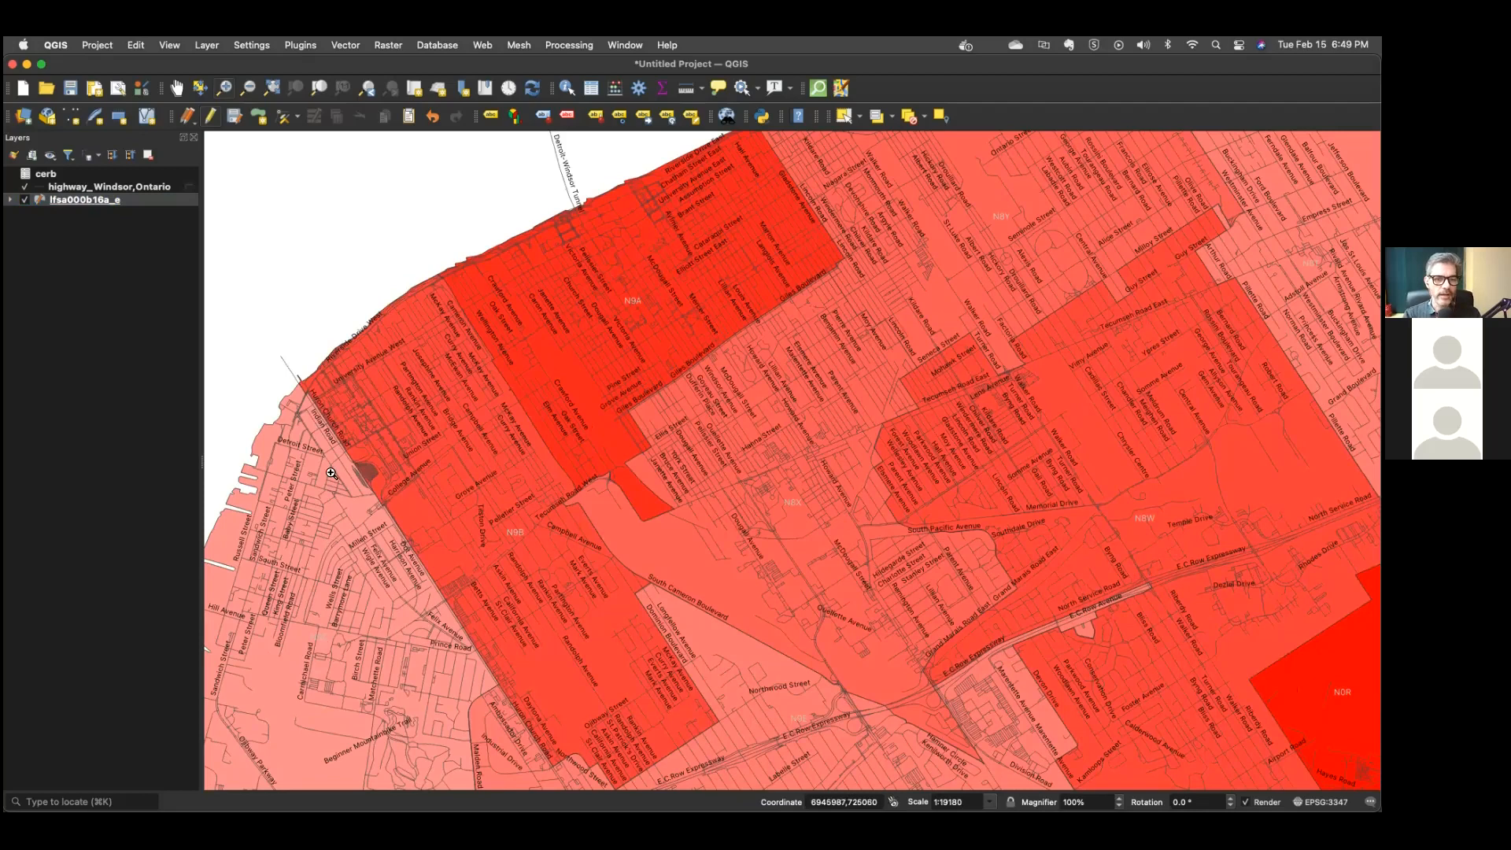
{"action": "left_click", "coordinate": [11, 201]}
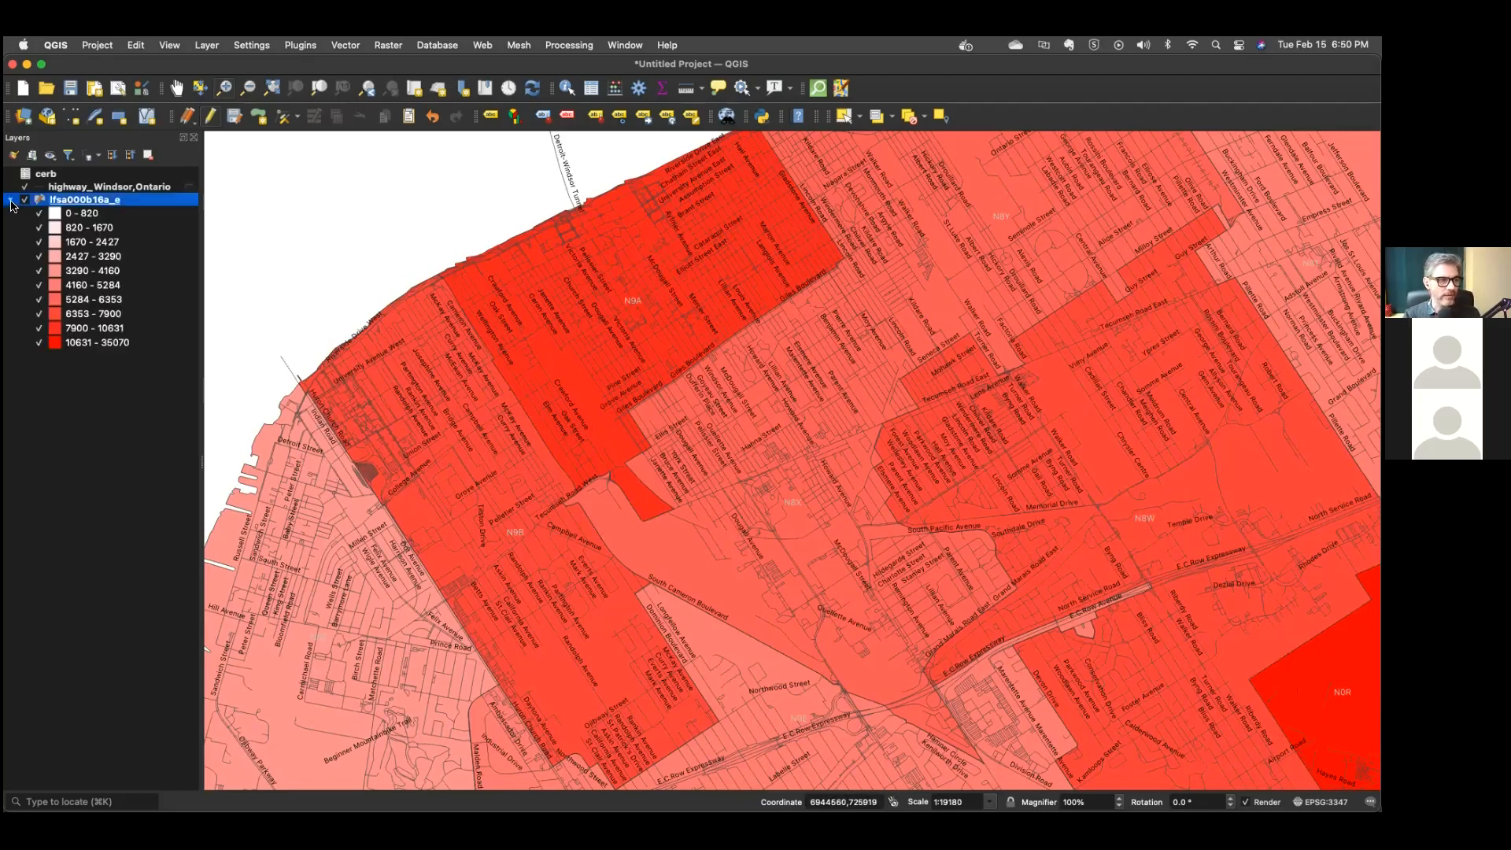
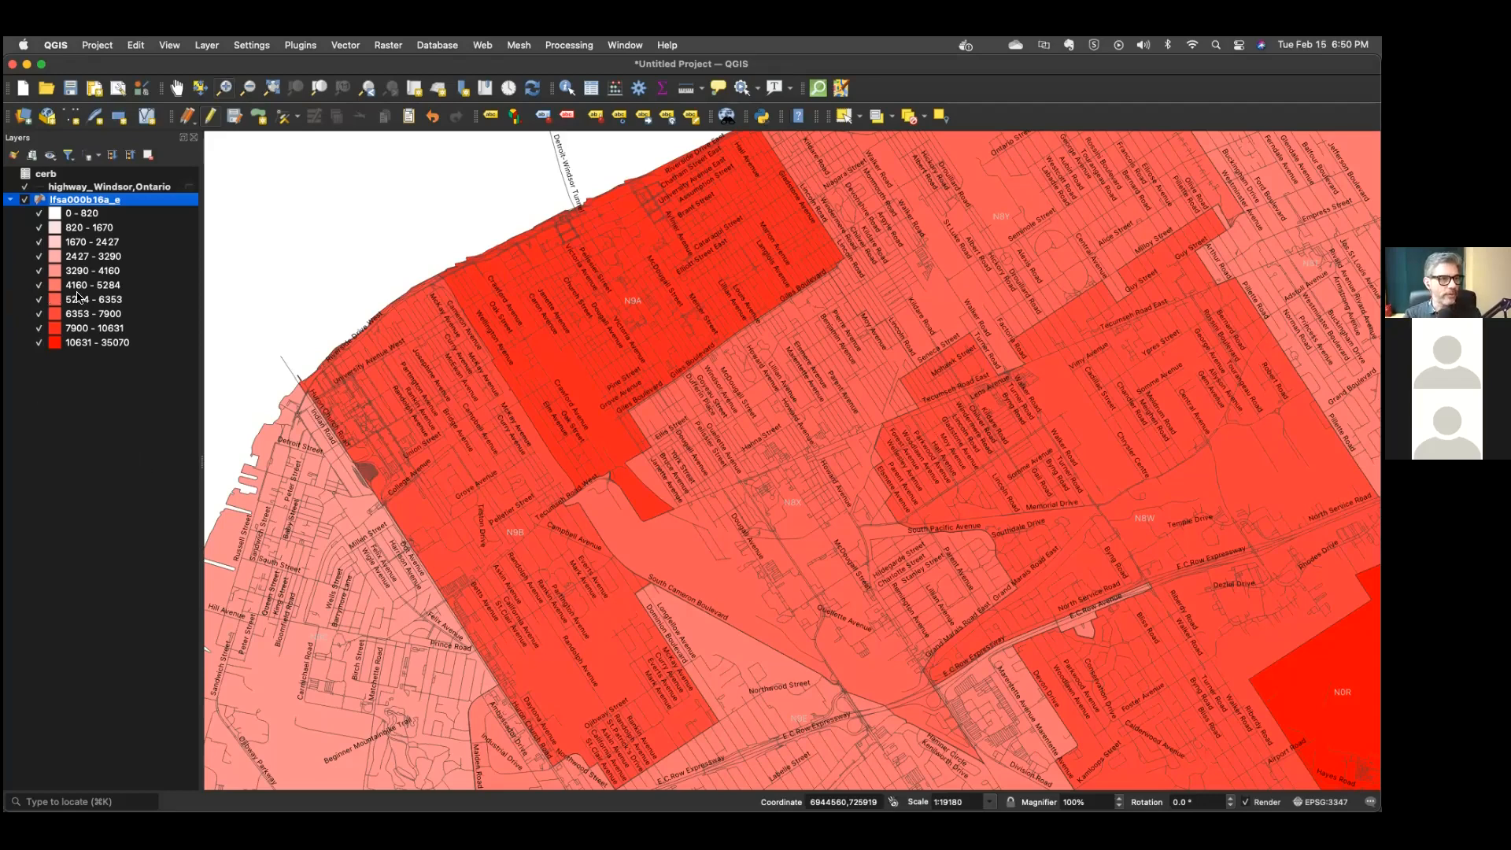
Create a new print layout titled print_layout and bring its window fully into view.
{"action": "left_click", "coordinate": [109, 44]}
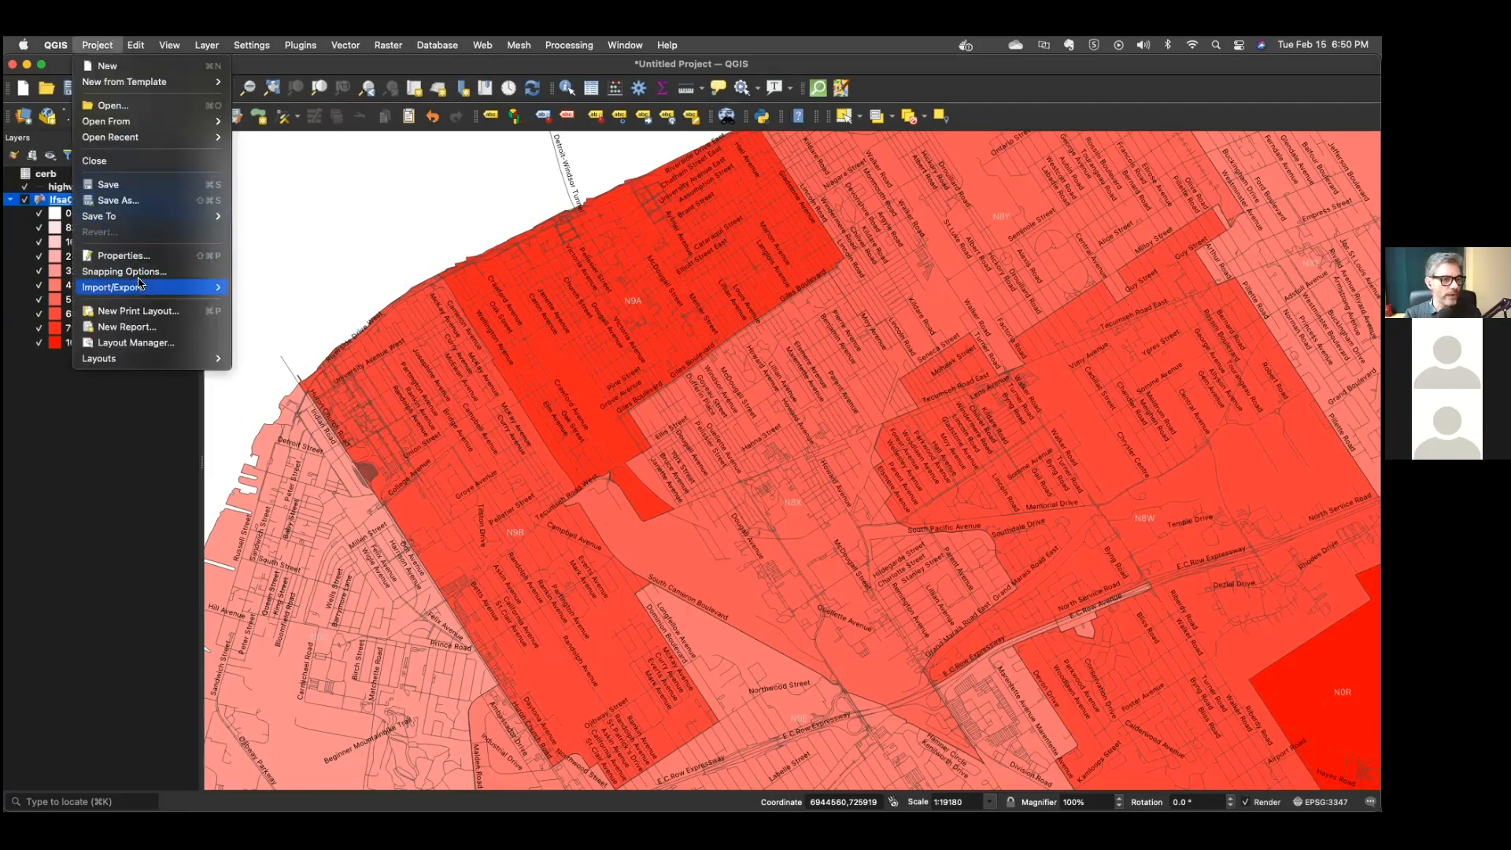
{"action": "left_click", "coordinate": [138, 314]}
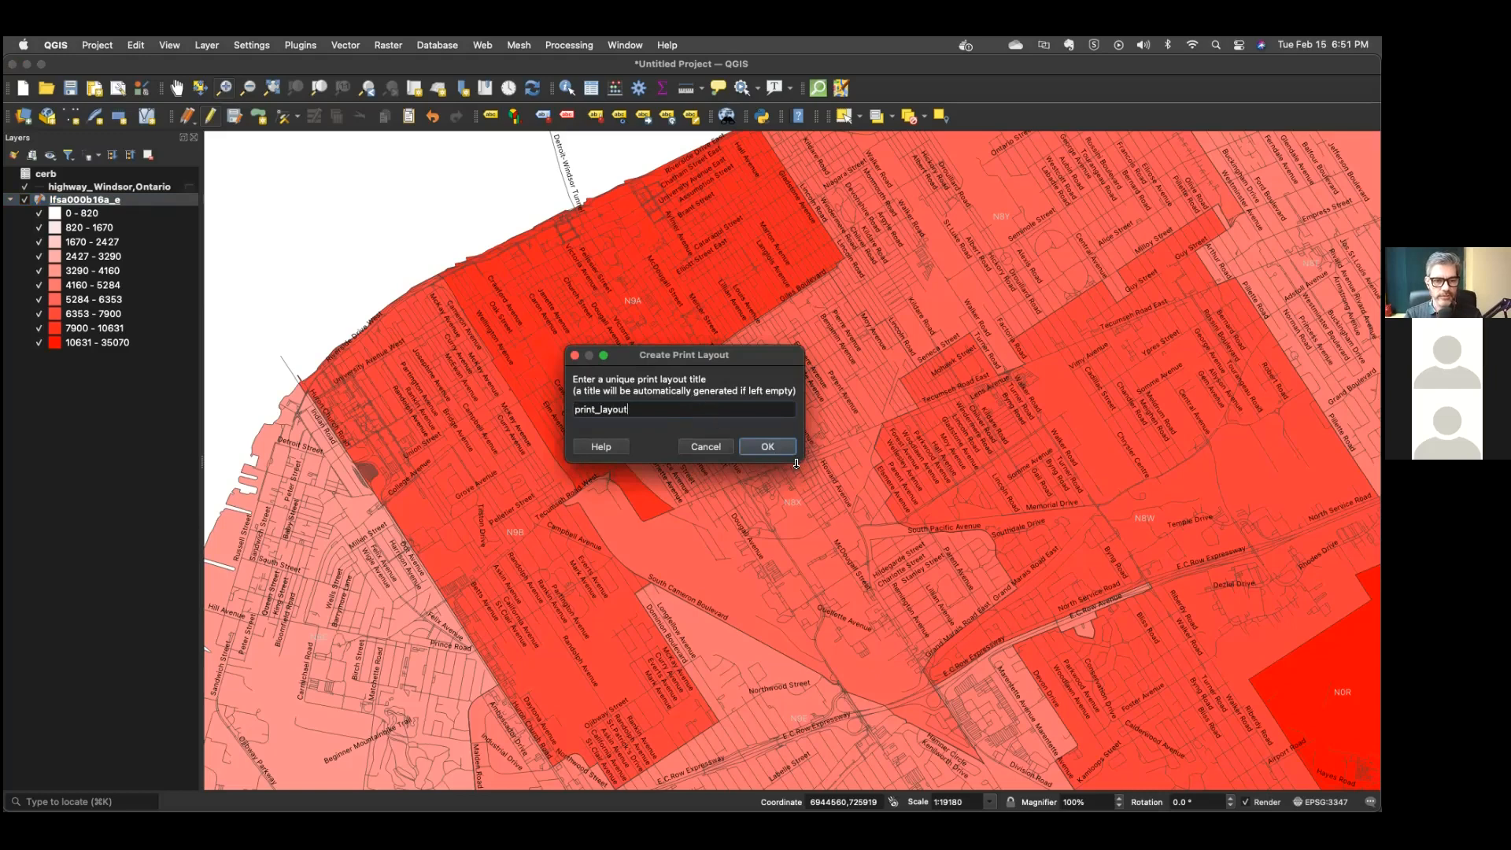
{"action": "left_click", "coordinate": [767, 447]}
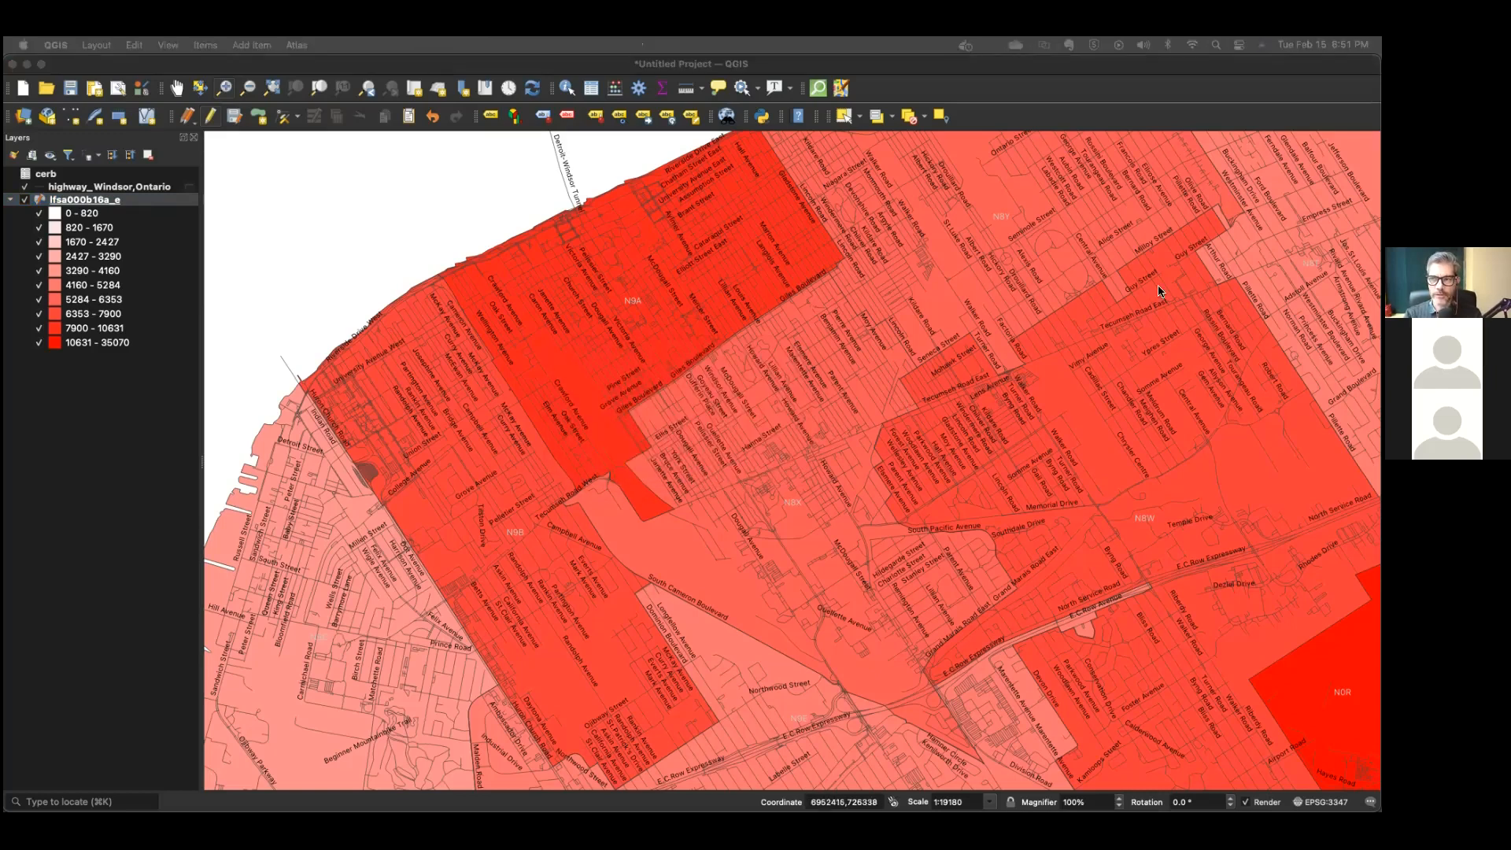
{"action": "left_click_drag", "start_coordinate": [1381, 161], "coordinate": [495, 155]}
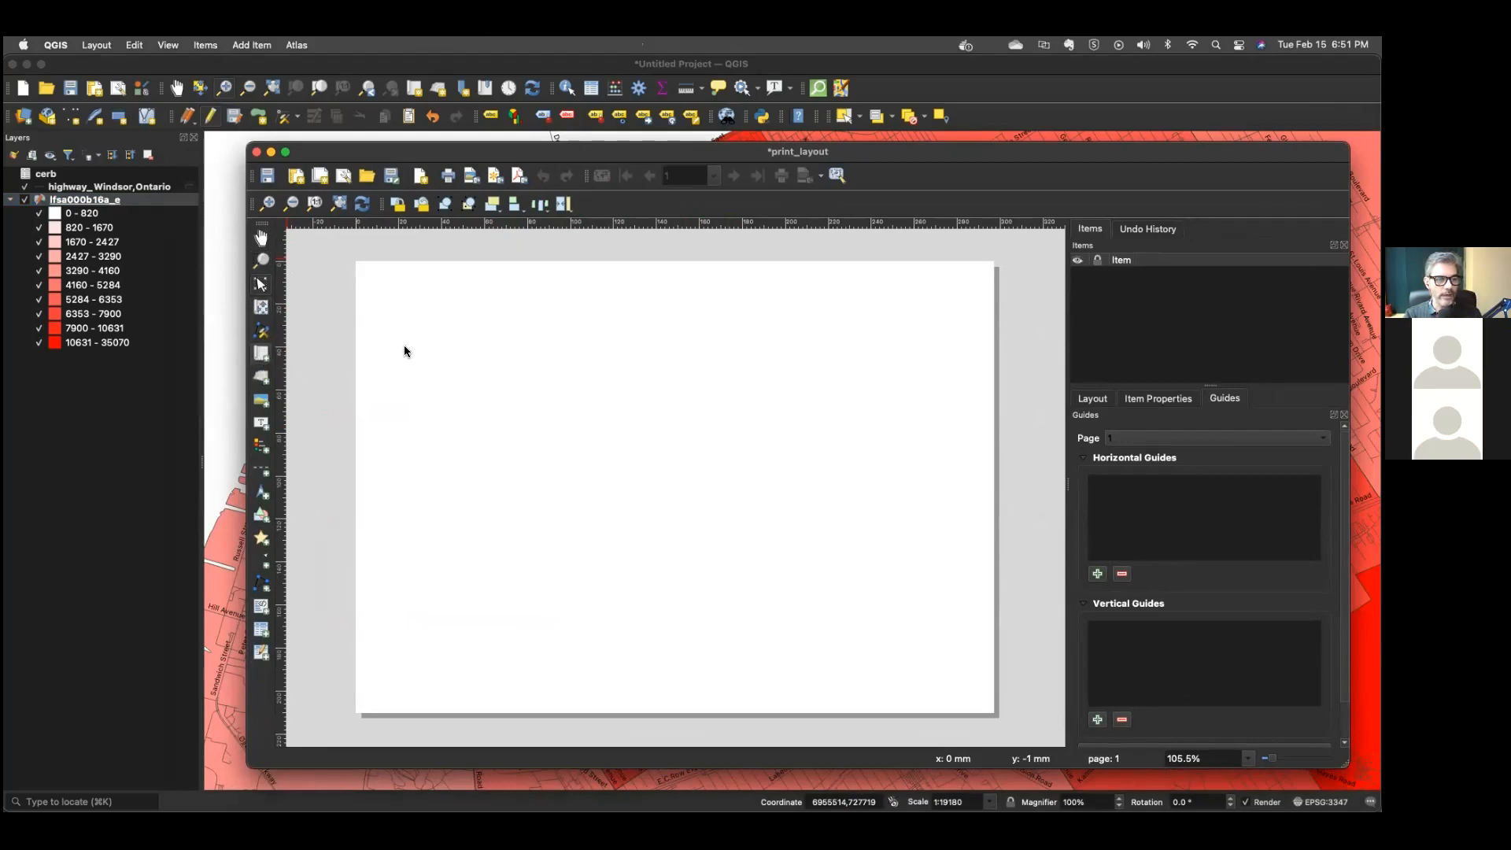
Add a map filling the whole layout page and place a legend over the map's upper-left corner.
{"action": "left_click", "coordinate": [262, 354]}
{"action": "left_click_drag", "start_coordinate": [355, 262], "coordinate": [995, 718]}
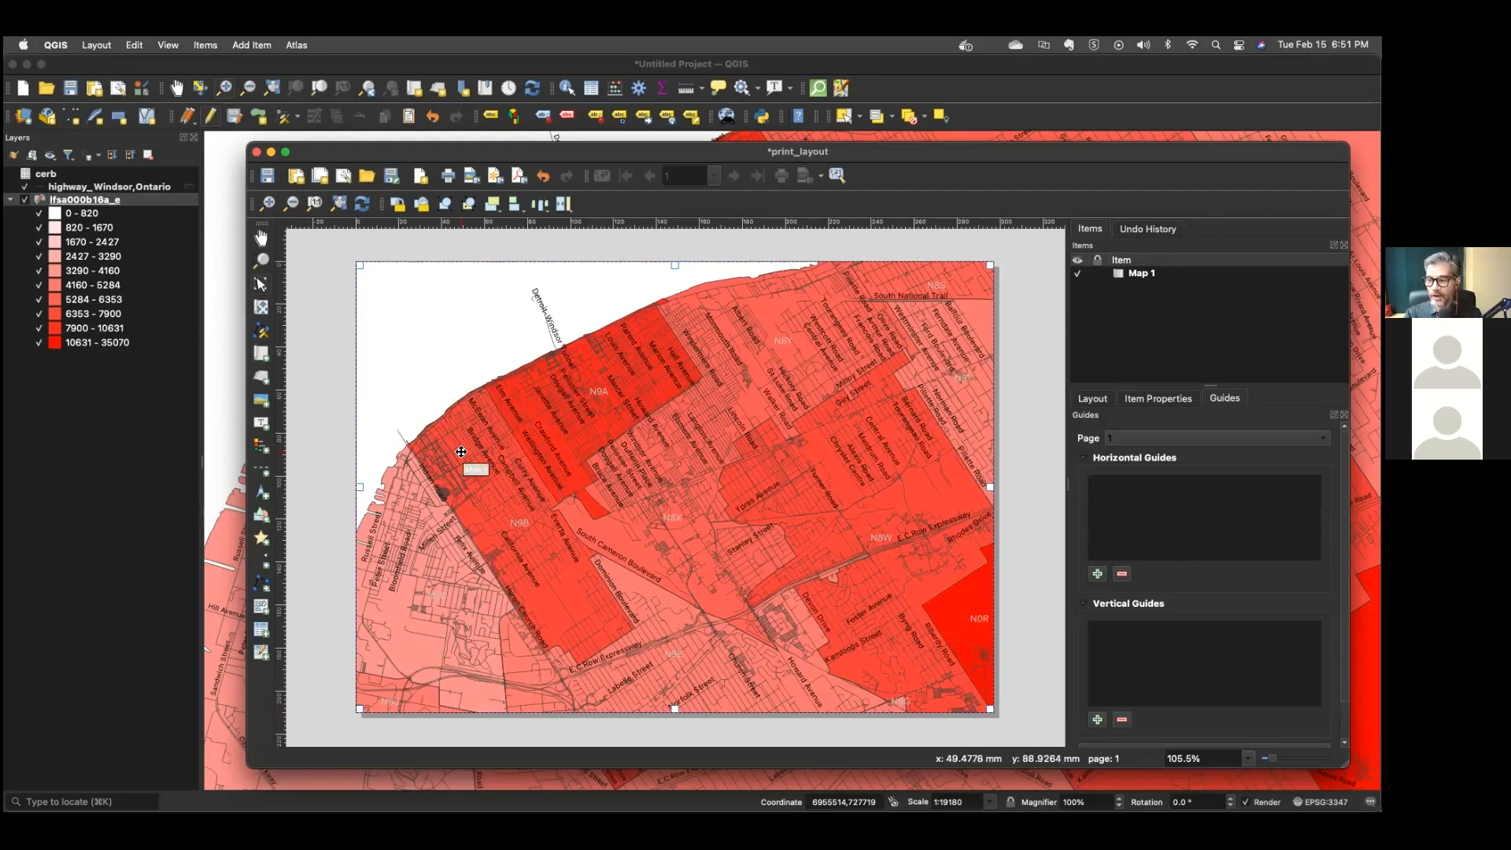
{"action": "left_click", "coordinate": [261, 446]}
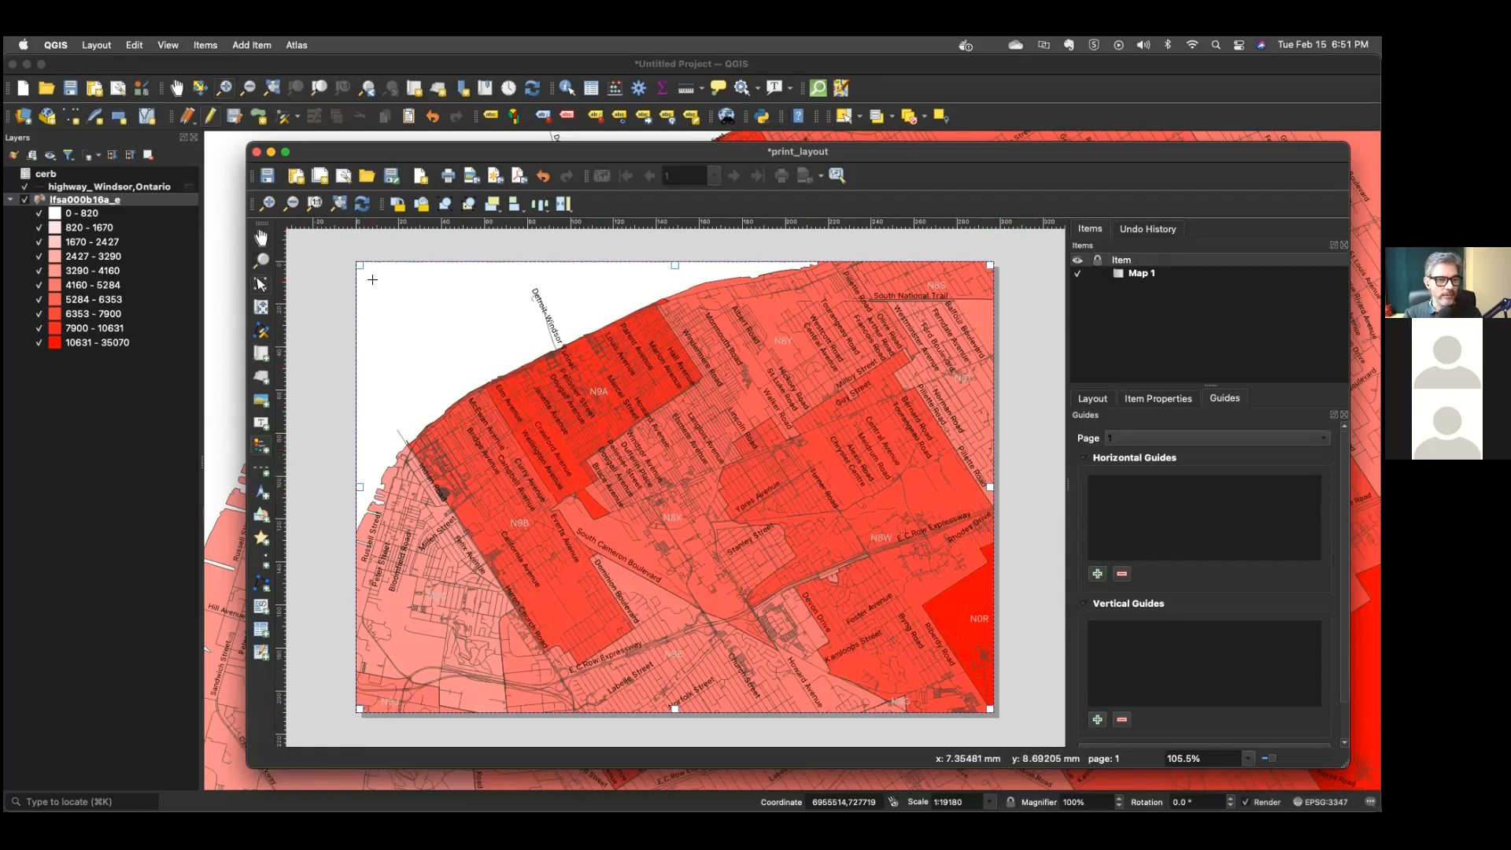
{"action": "left_click_drag", "start_coordinate": [373, 273], "coordinate": [476, 378]}
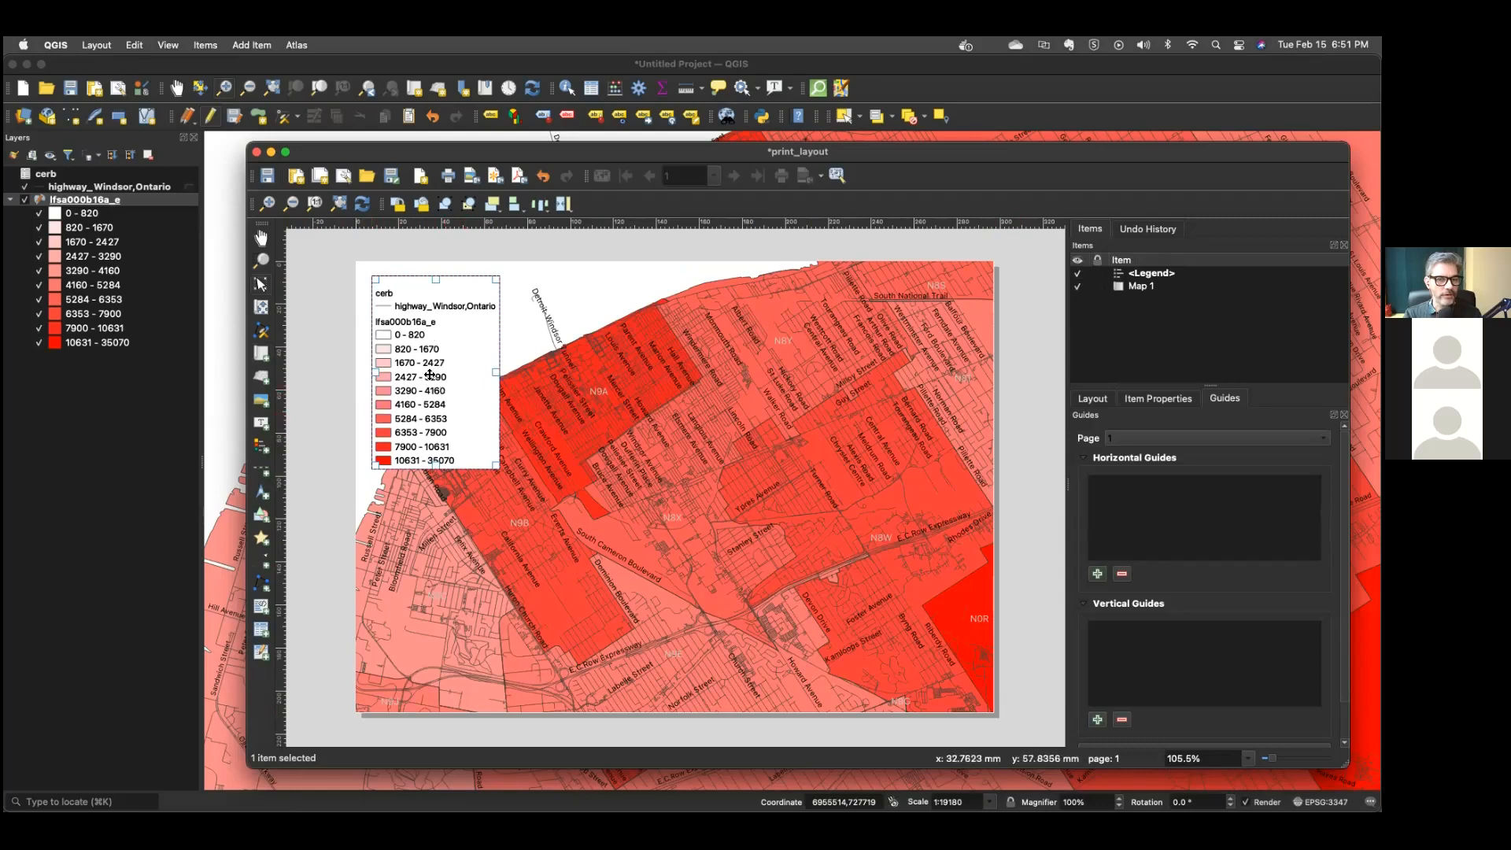
Turn off the legend's auto update and remove its cerb and highway_Windsor,Ontario entries.
{"action": "left_click", "coordinate": [1136, 274]}
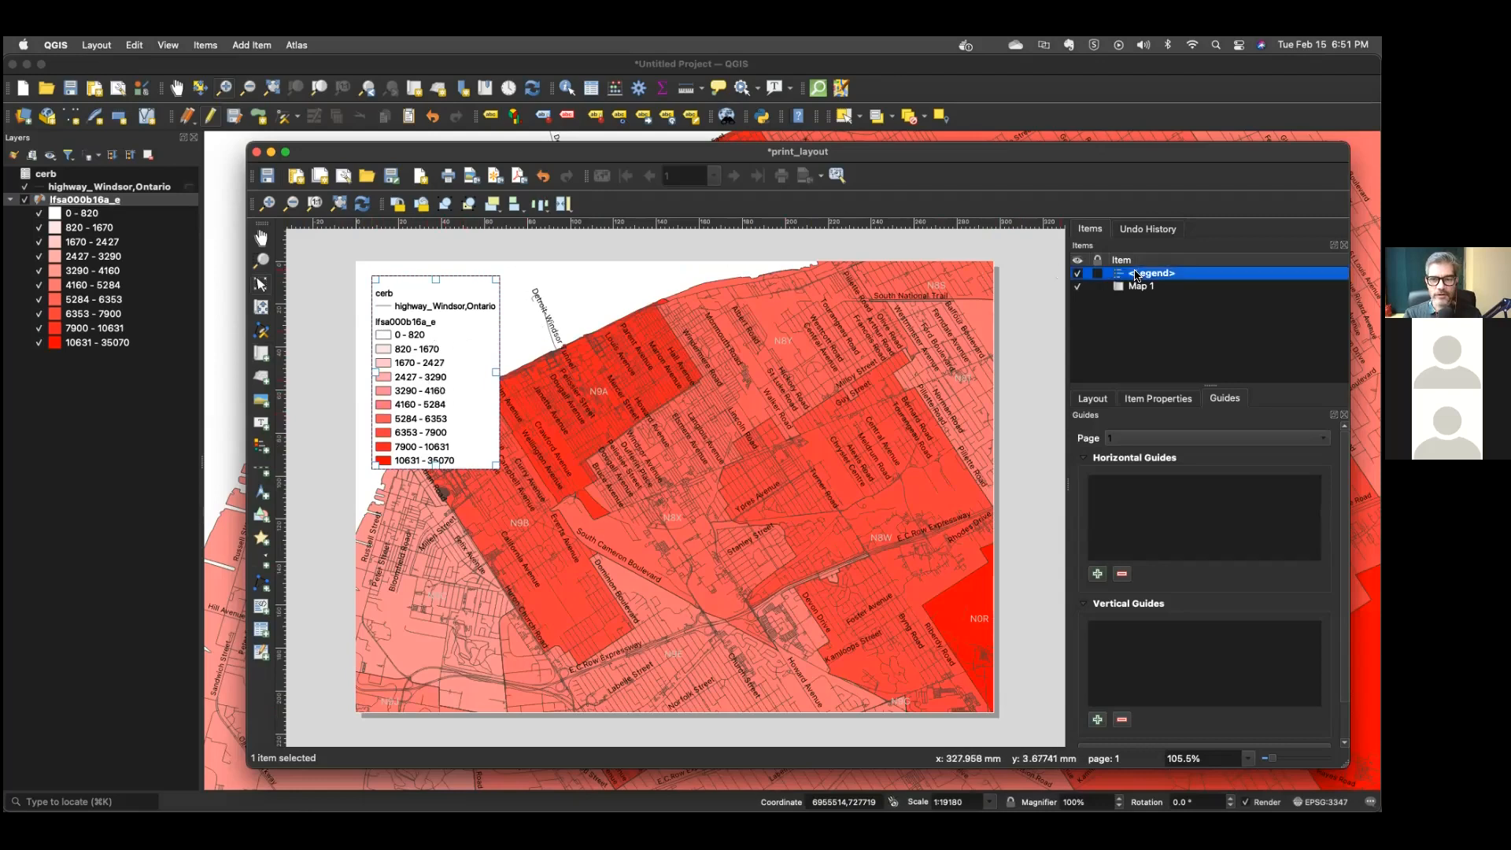
{"action": "left_click", "coordinate": [1159, 399]}
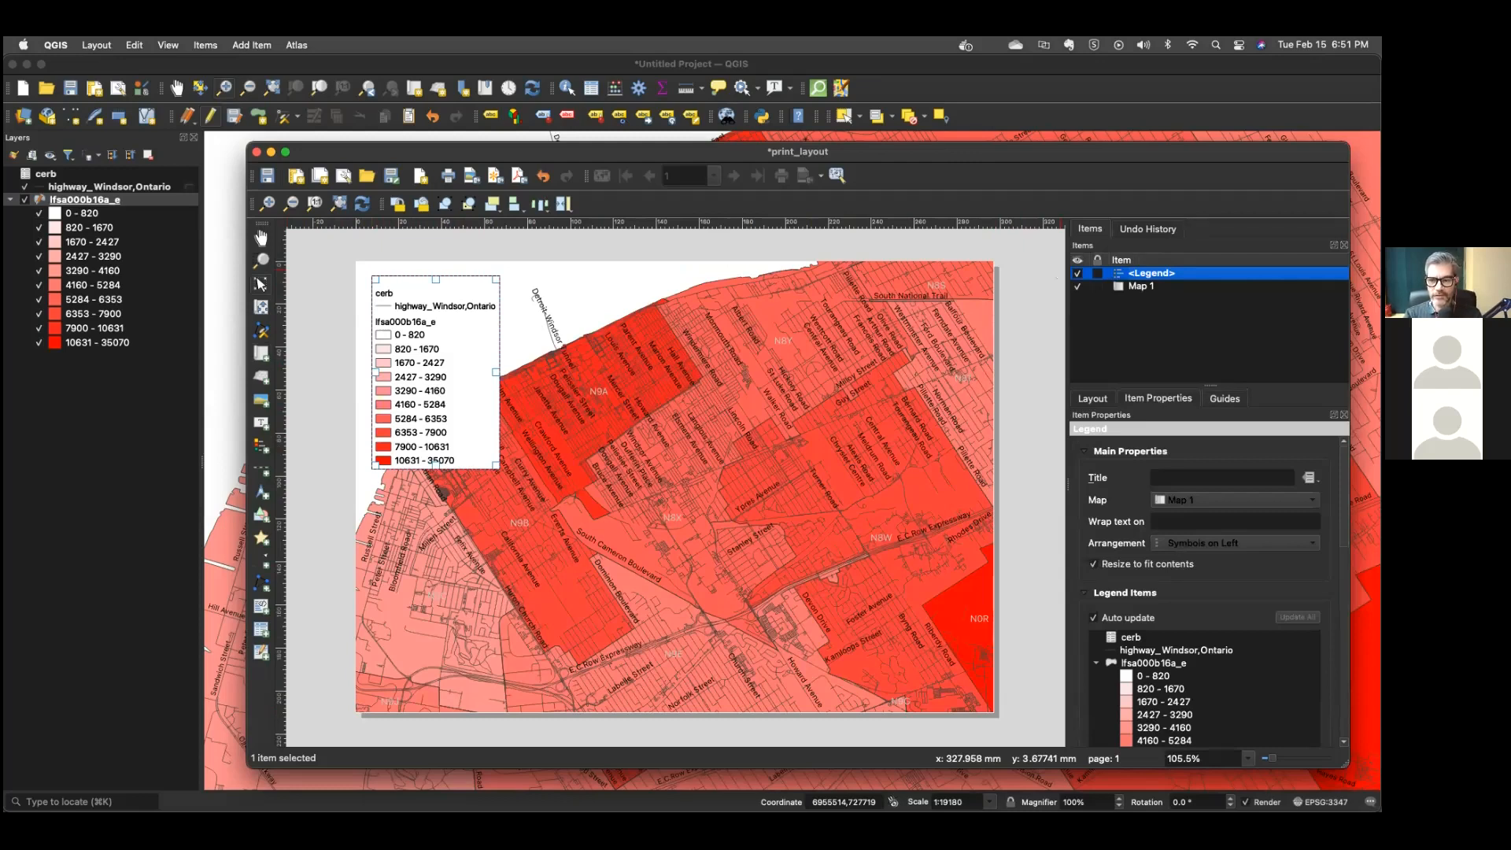
{"action": "scroll", "coordinate": [1205, 590], "scroll_direction": "down", "scroll_amount": 5}
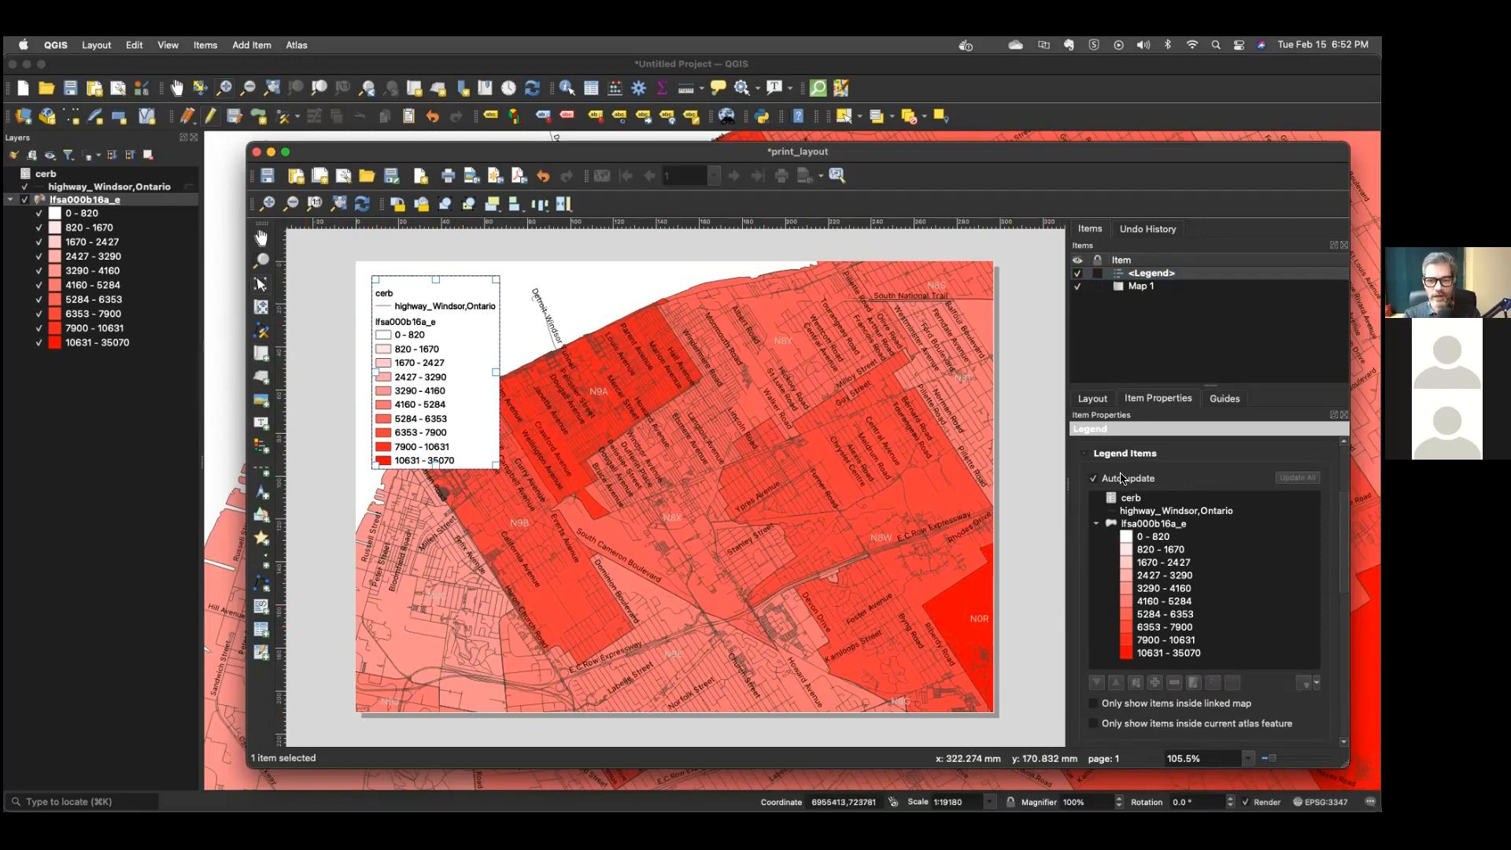
{"action": "left_click", "coordinate": [1094, 478]}
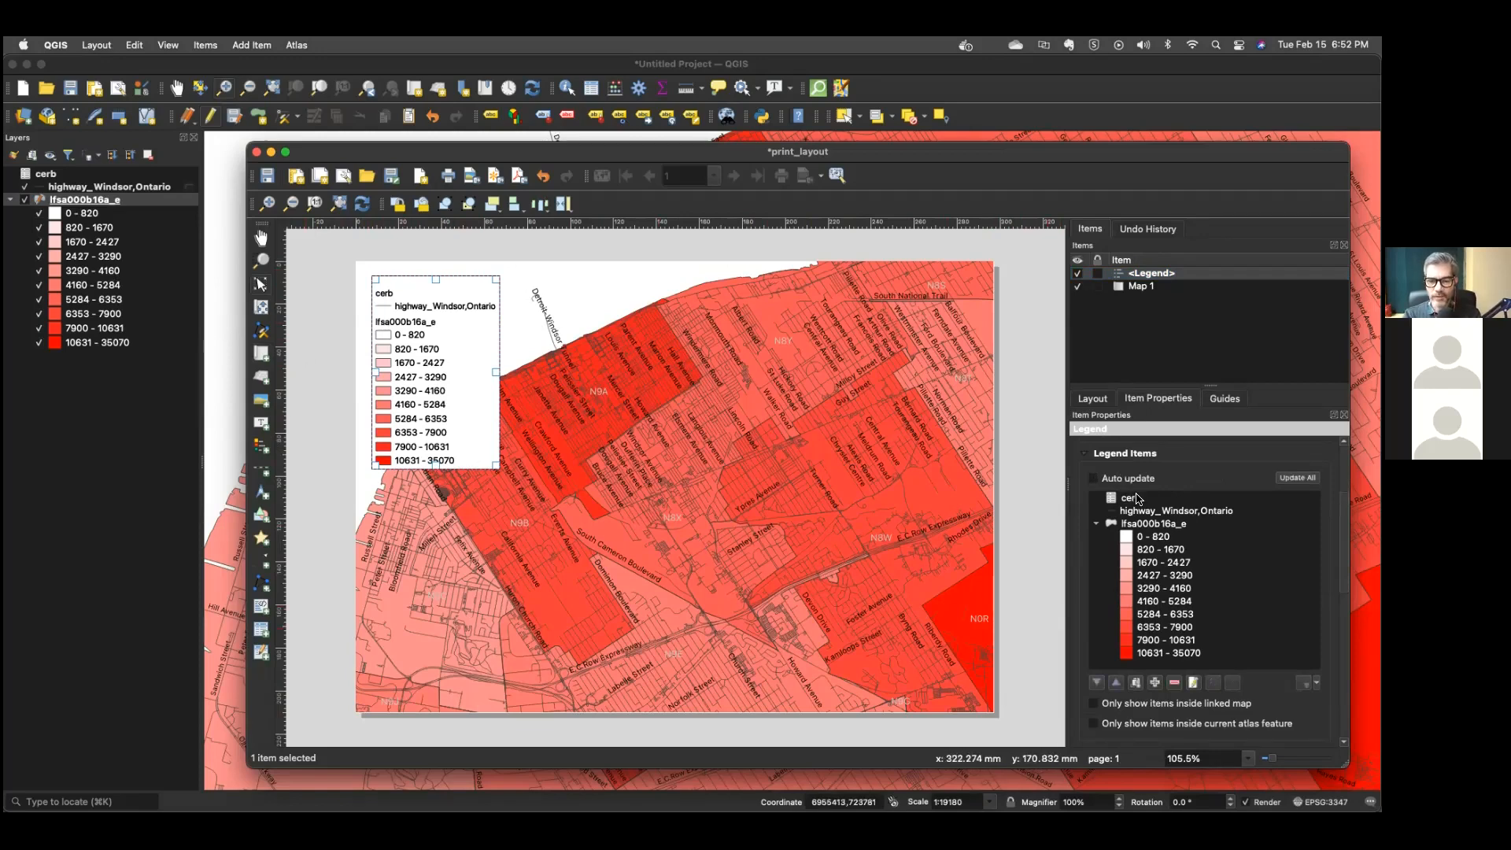
{"action": "left_click", "coordinate": [1138, 498]}
{"action": "left_click", "coordinate": [1141, 512], "text": "shift"}
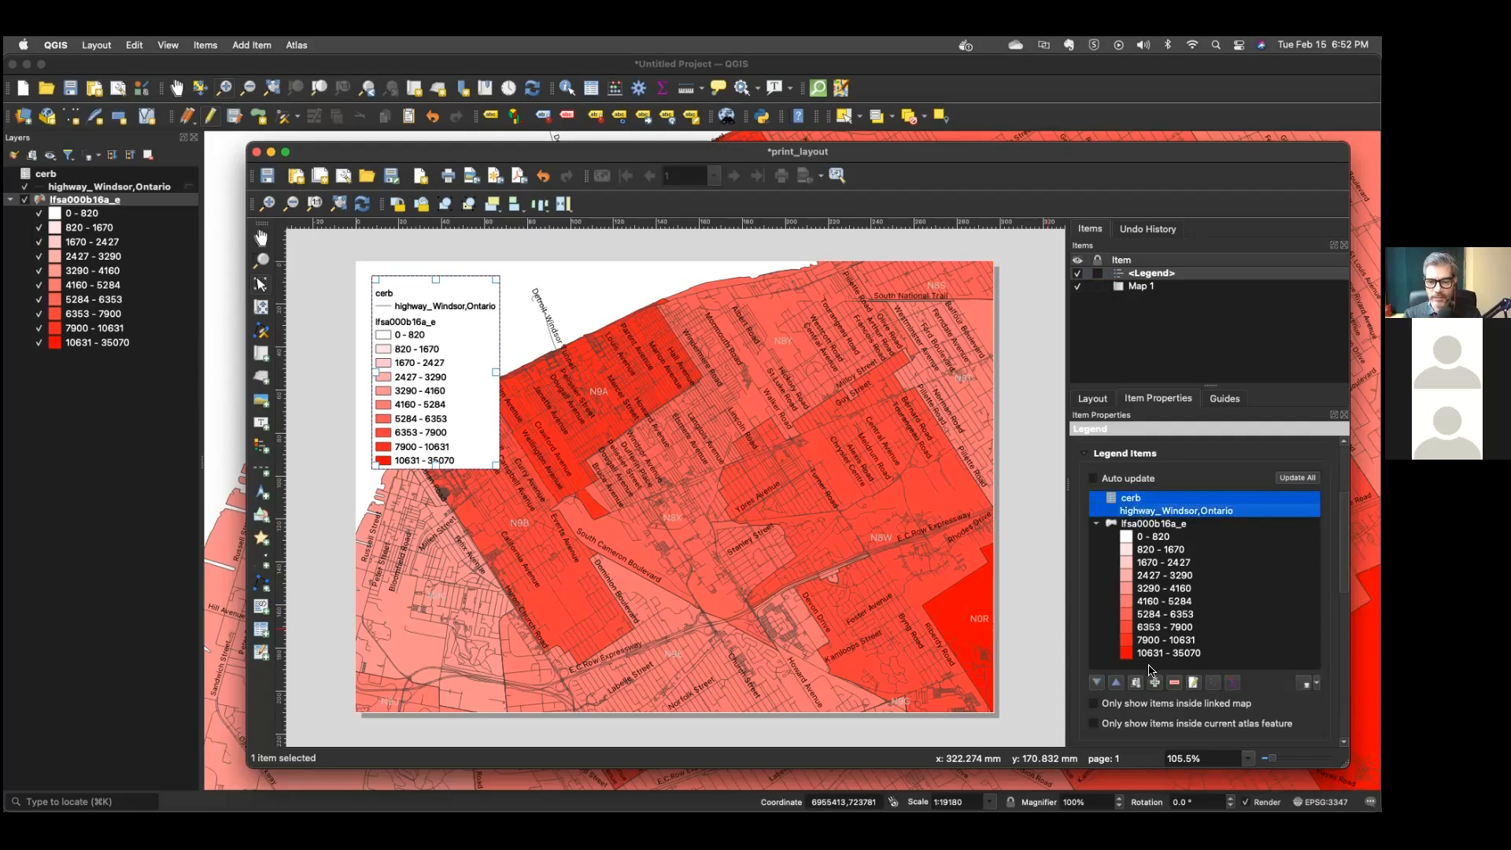
{"action": "left_click", "coordinate": [1173, 682]}
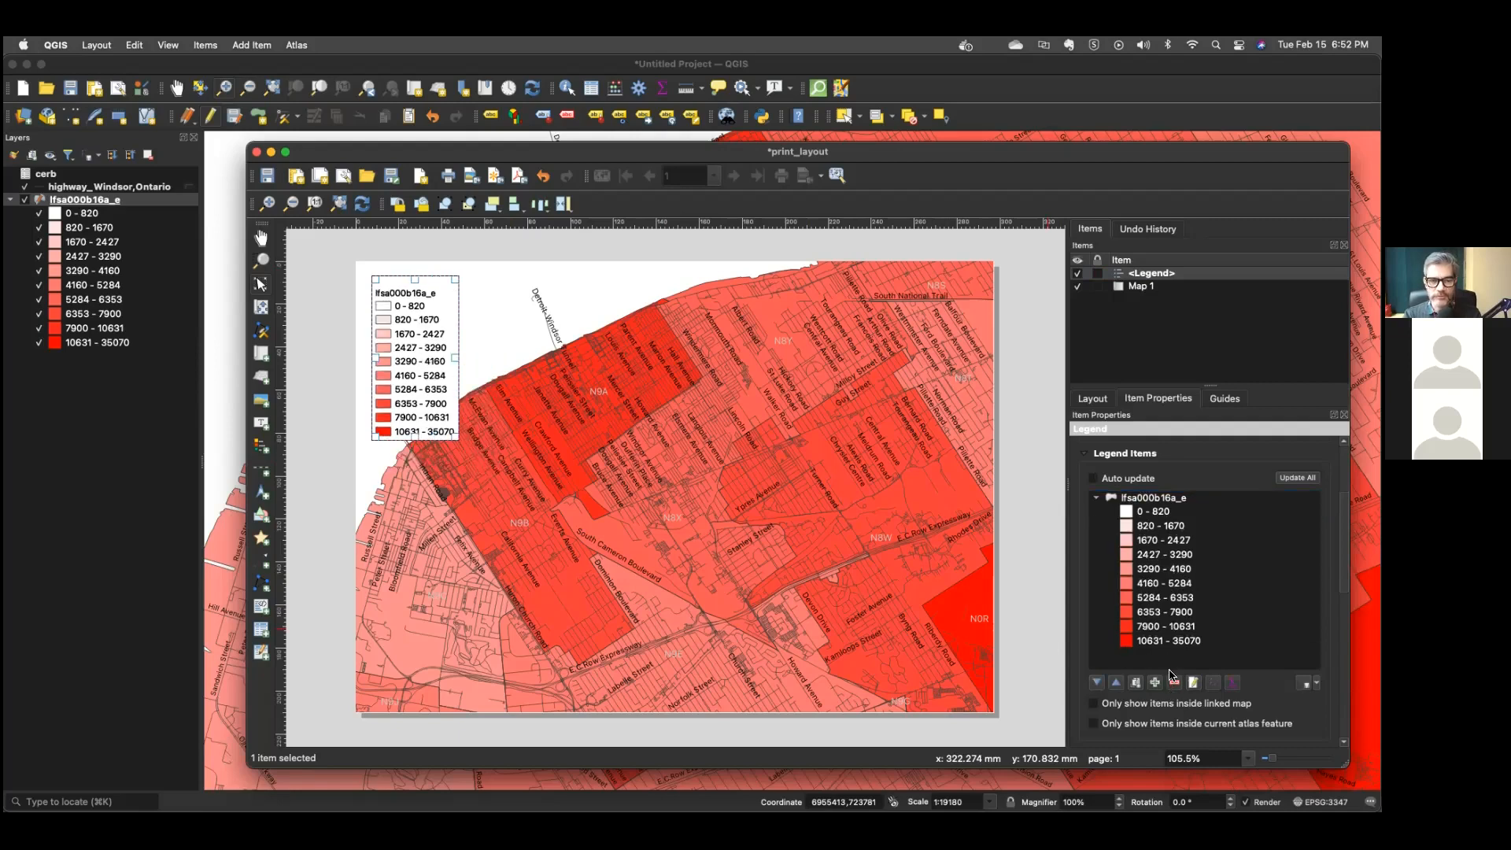
Rename the lfsa000b16a_e heading in the legend to "Cerb Recipients".
{"action": "left_click", "coordinate": [1130, 499]}
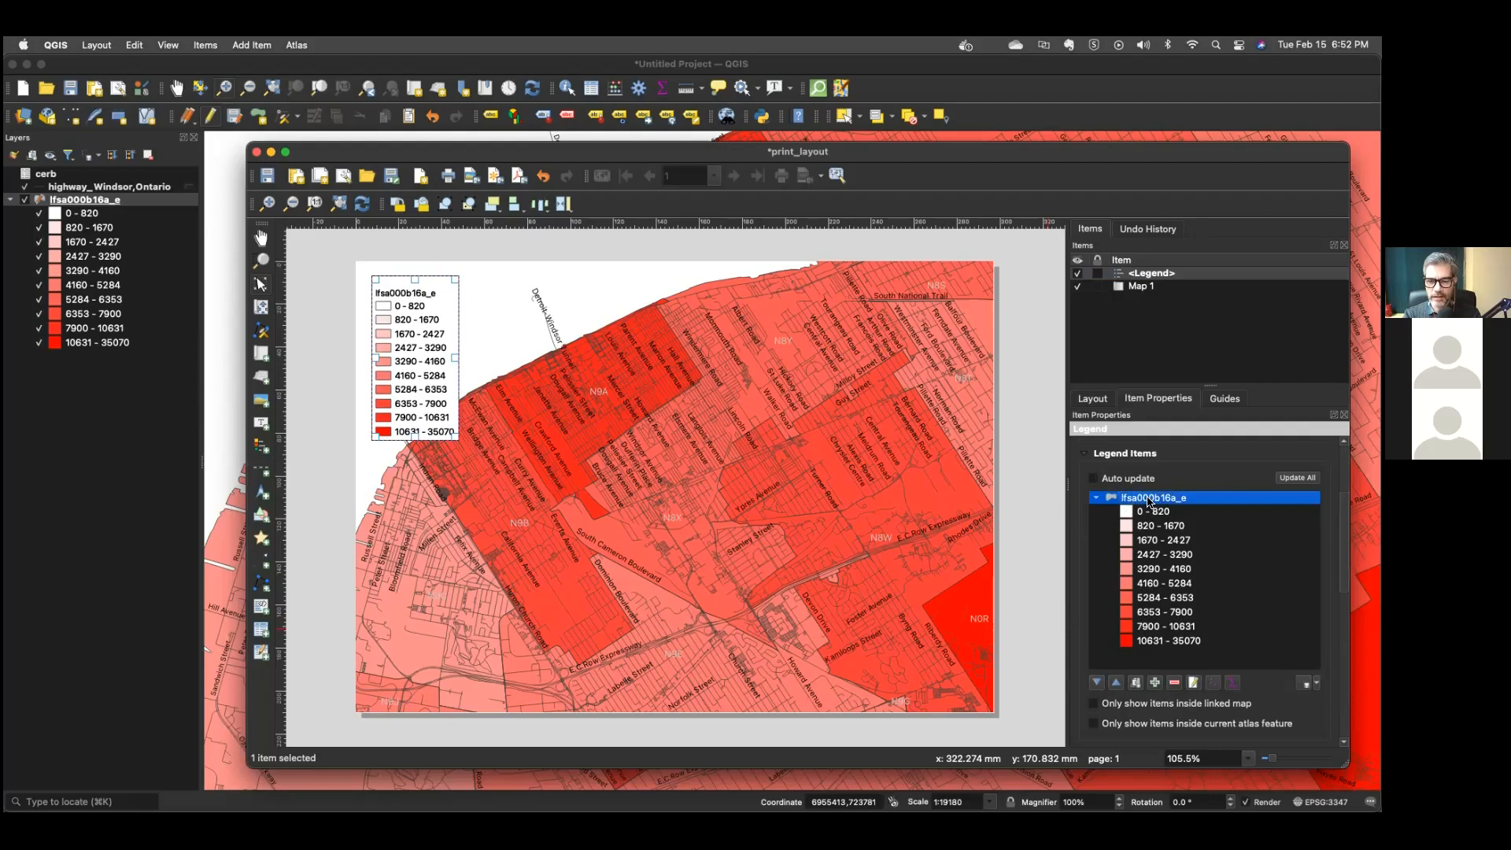
{"action": "double_click", "coordinate": [1148, 501]}
{"action": "left_click_drag", "start_coordinate": [1150, 477], "coordinate": [1055, 471]}
{"action": "type", "text": "Cerb Recipients"}
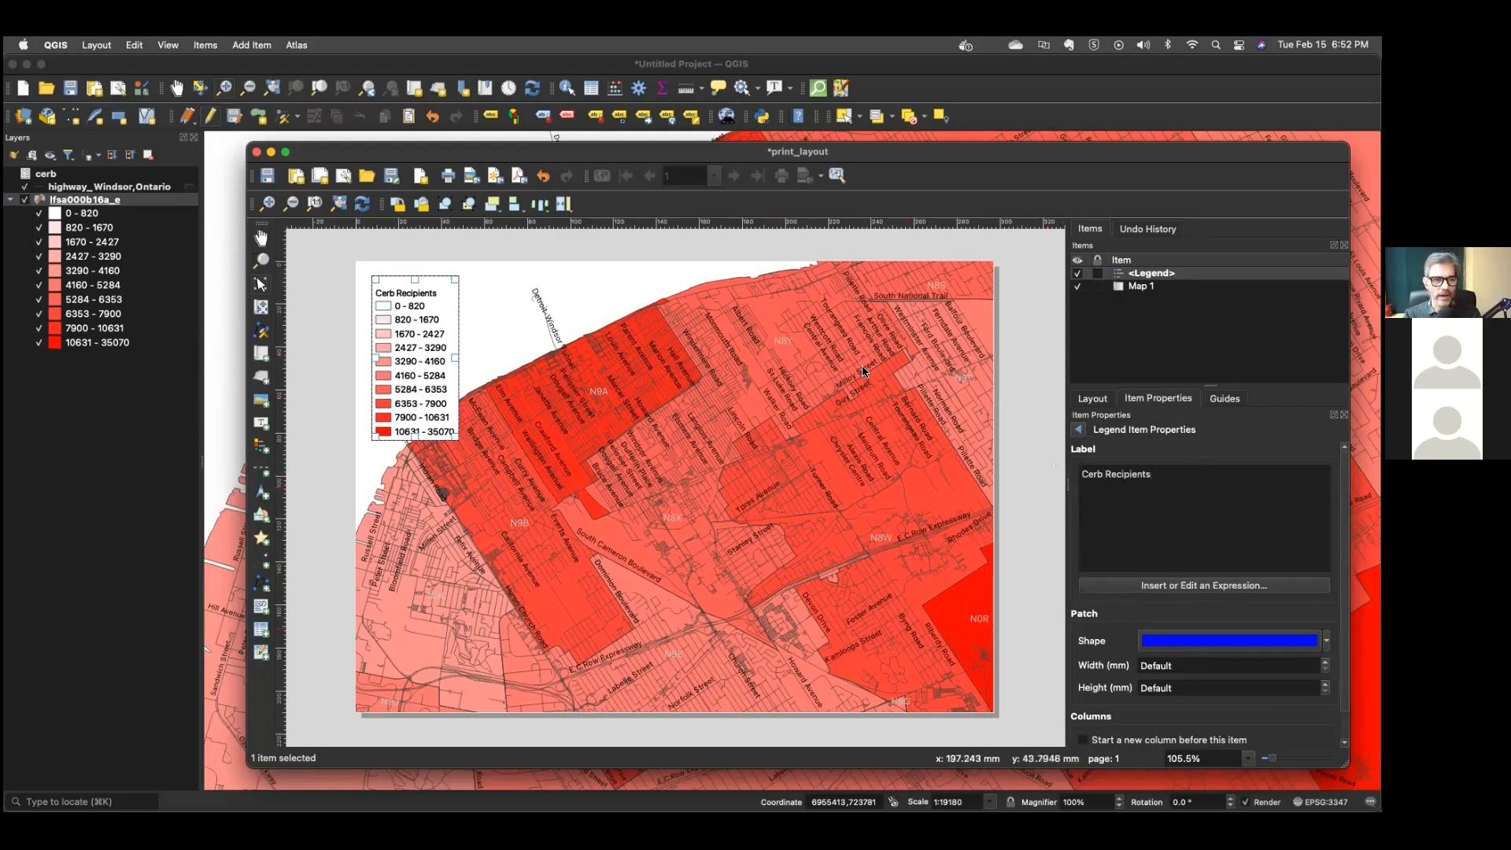
Move the legend flush into the upper-left corner of the layout page.
{"action": "left_click_drag", "start_coordinate": [425, 364], "coordinate": [408, 343]}
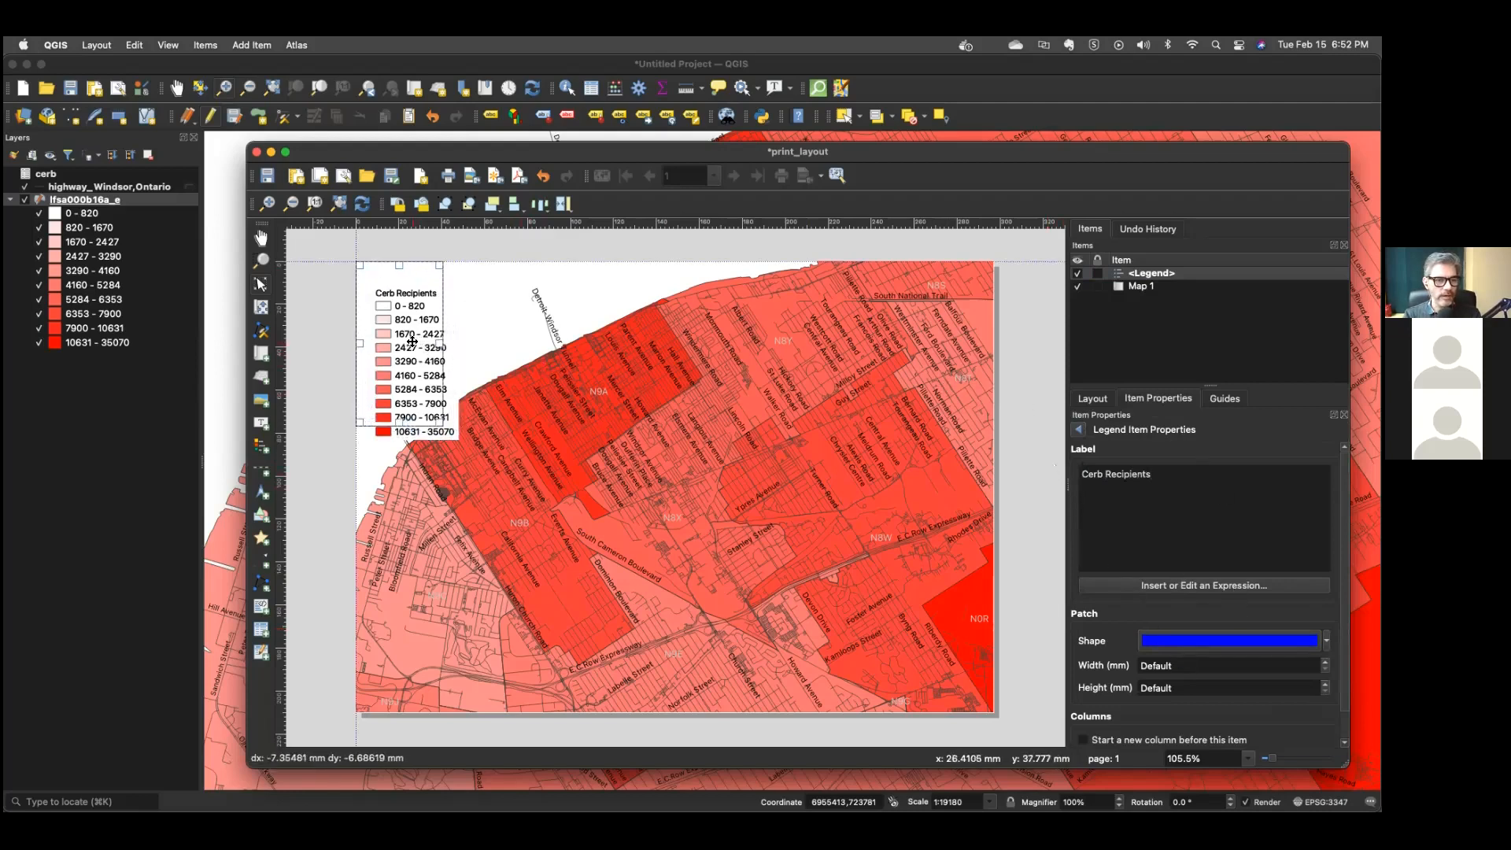
{"action": "left_click", "coordinate": [527, 436]}
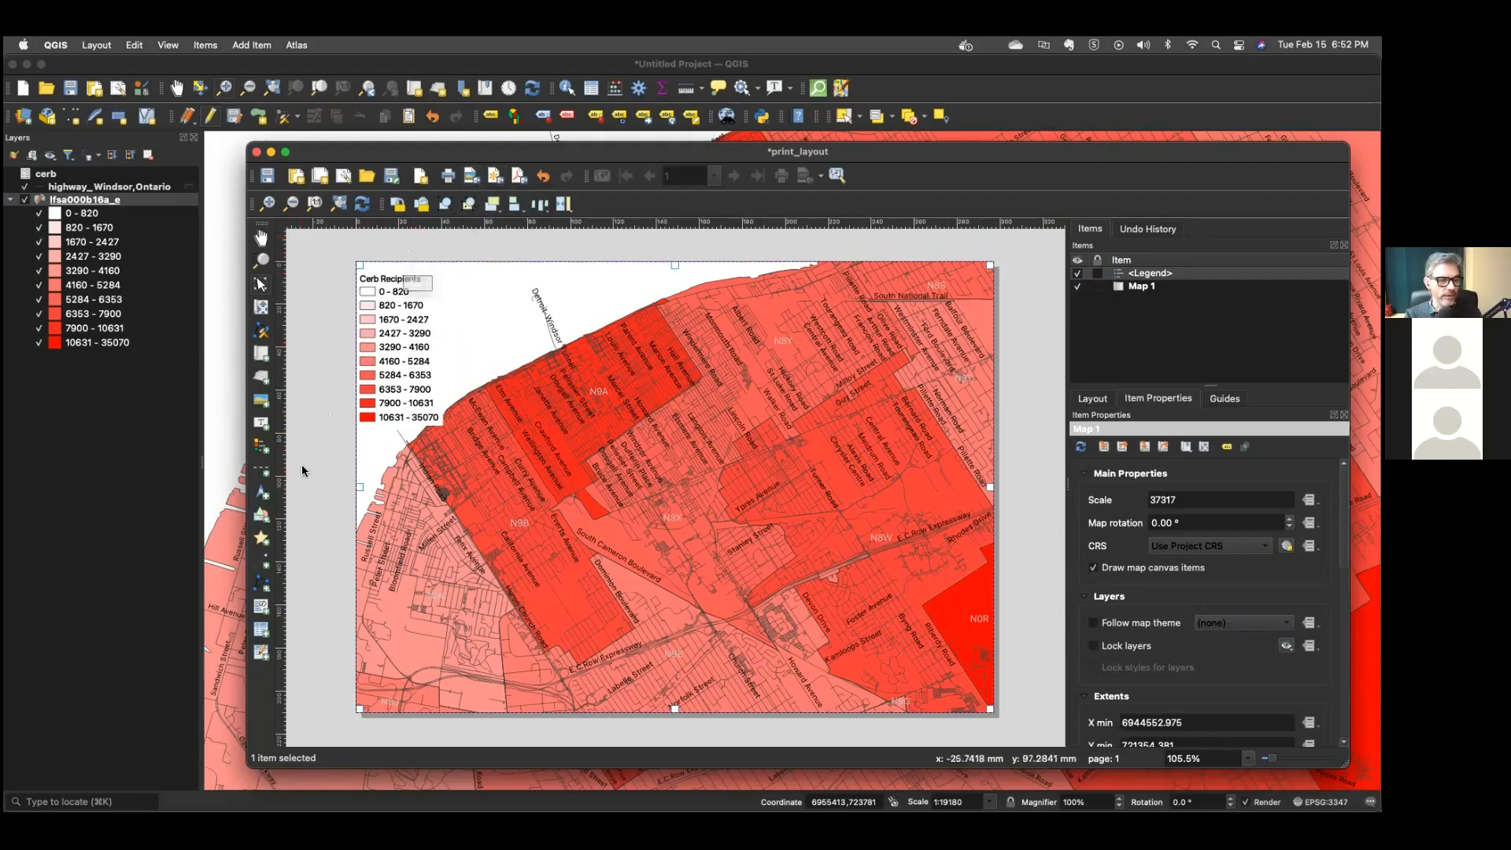
Add a scale bar for Map 1 and place it near the map's lower-left corner.
{"action": "left_click", "coordinate": [261, 470]}
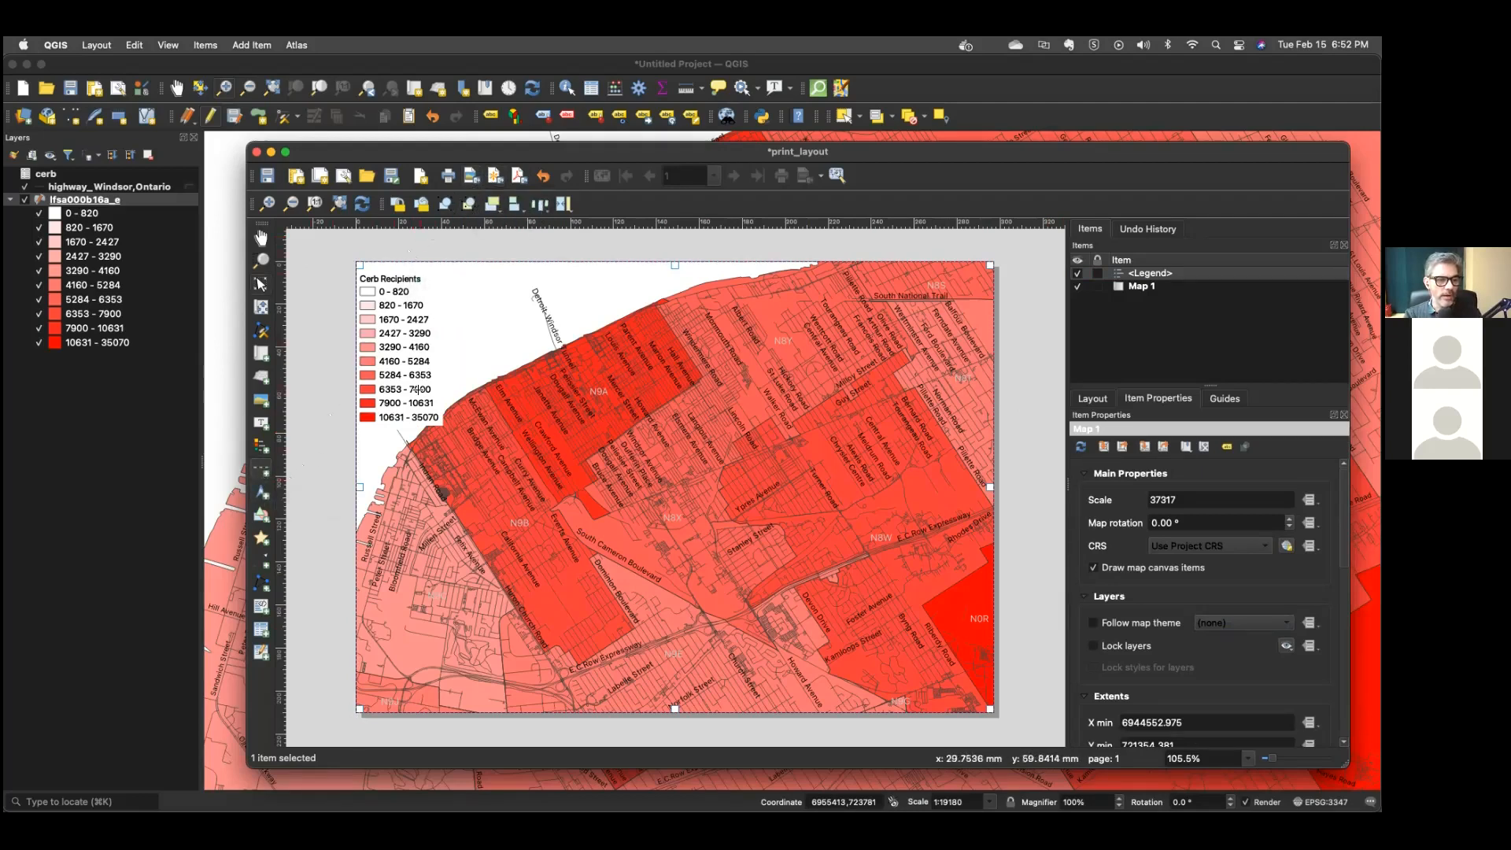
{"action": "left_click_drag", "start_coordinate": [467, 281], "coordinate": [589, 301]}
{"action": "left_click", "coordinate": [524, 300]}
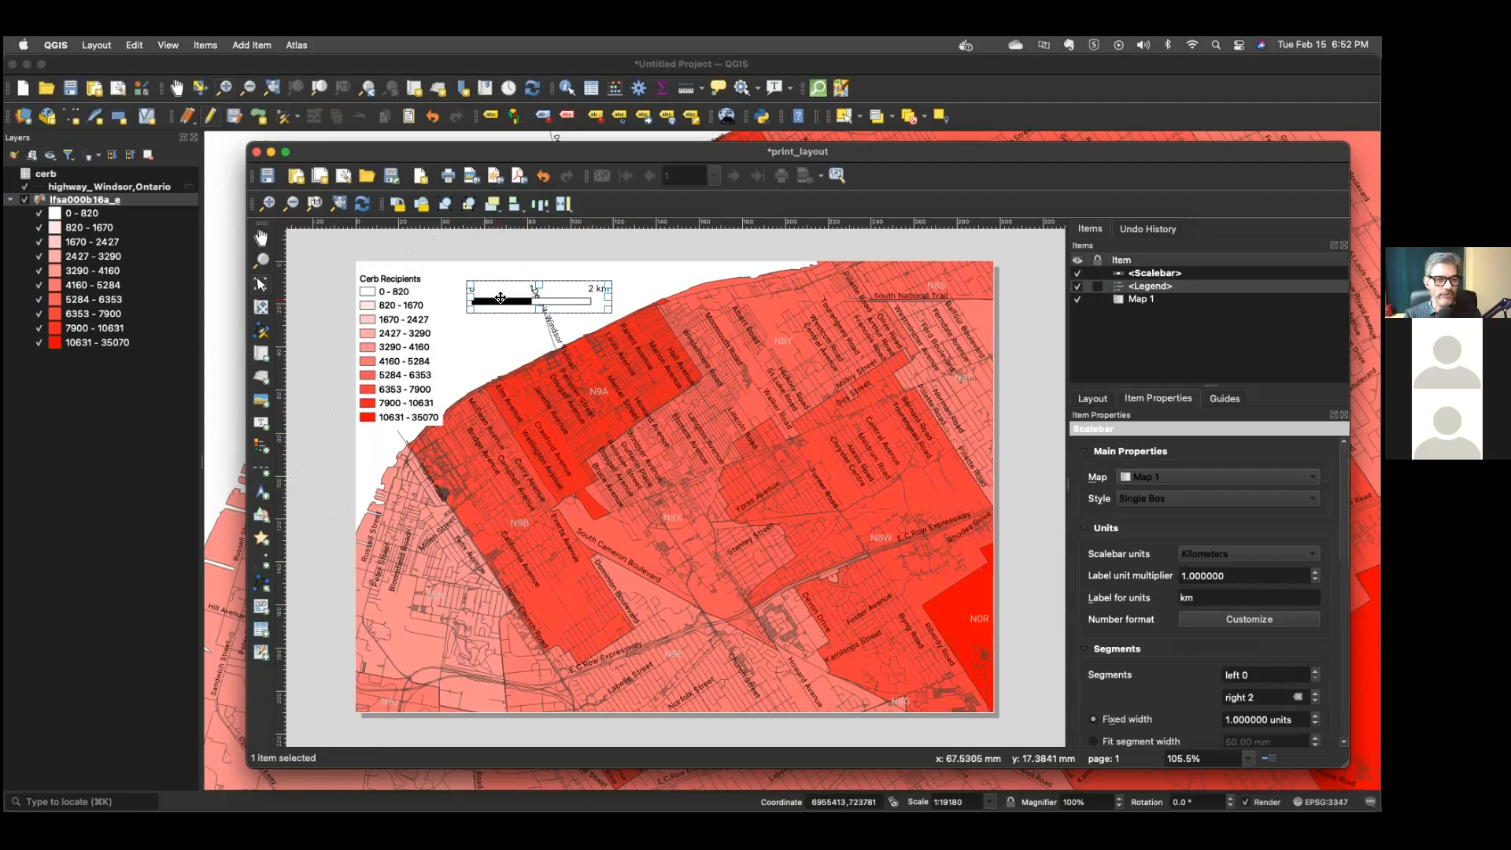
{"action": "left_click_drag", "start_coordinate": [500, 295], "coordinate": [448, 686]}
{"action": "left_click", "coordinate": [567, 673]}
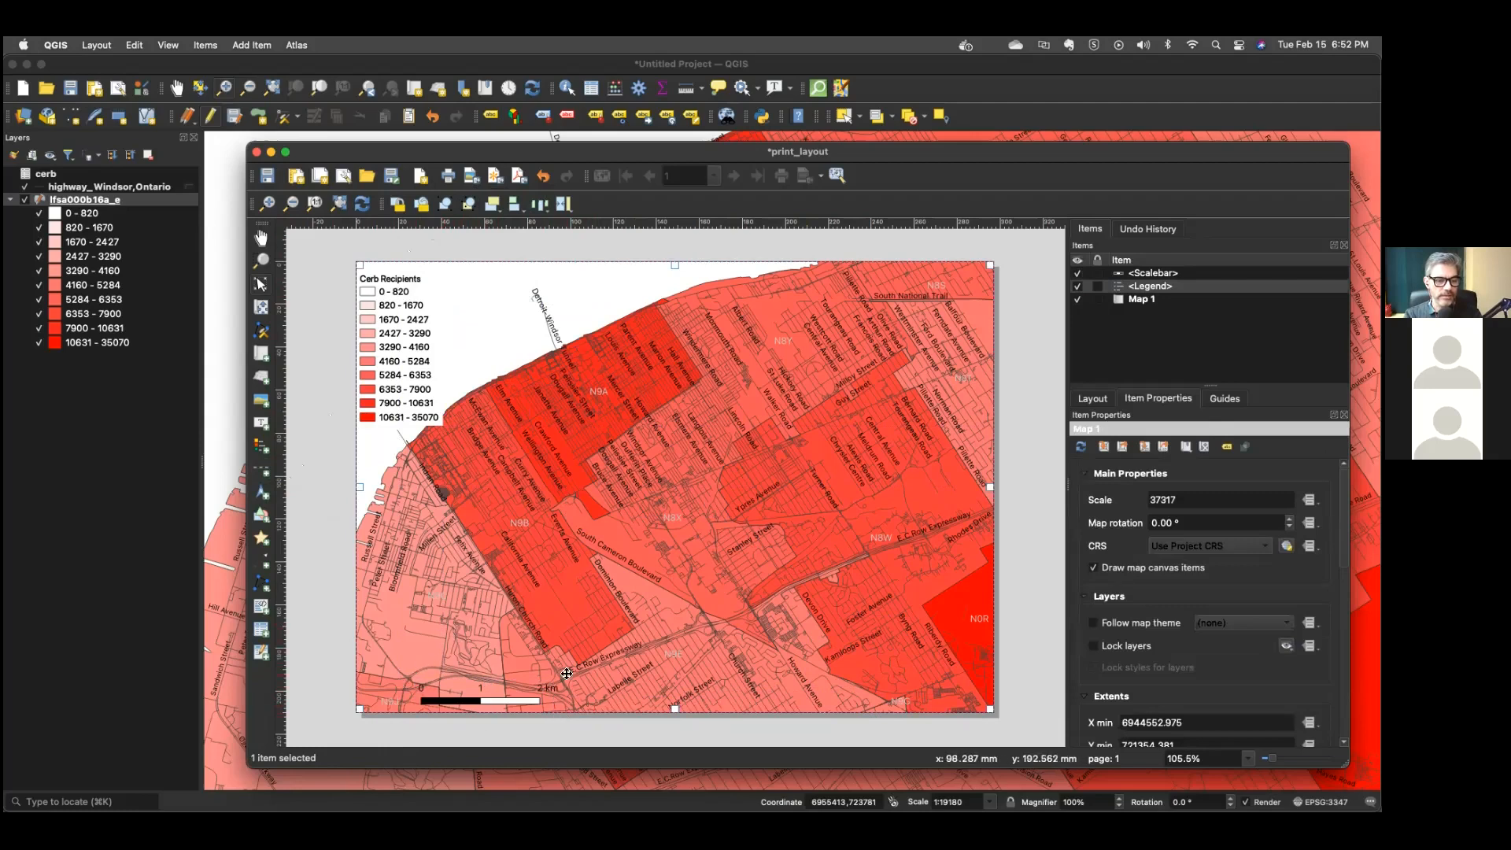
{"action": "left_click", "coordinate": [260, 493]}
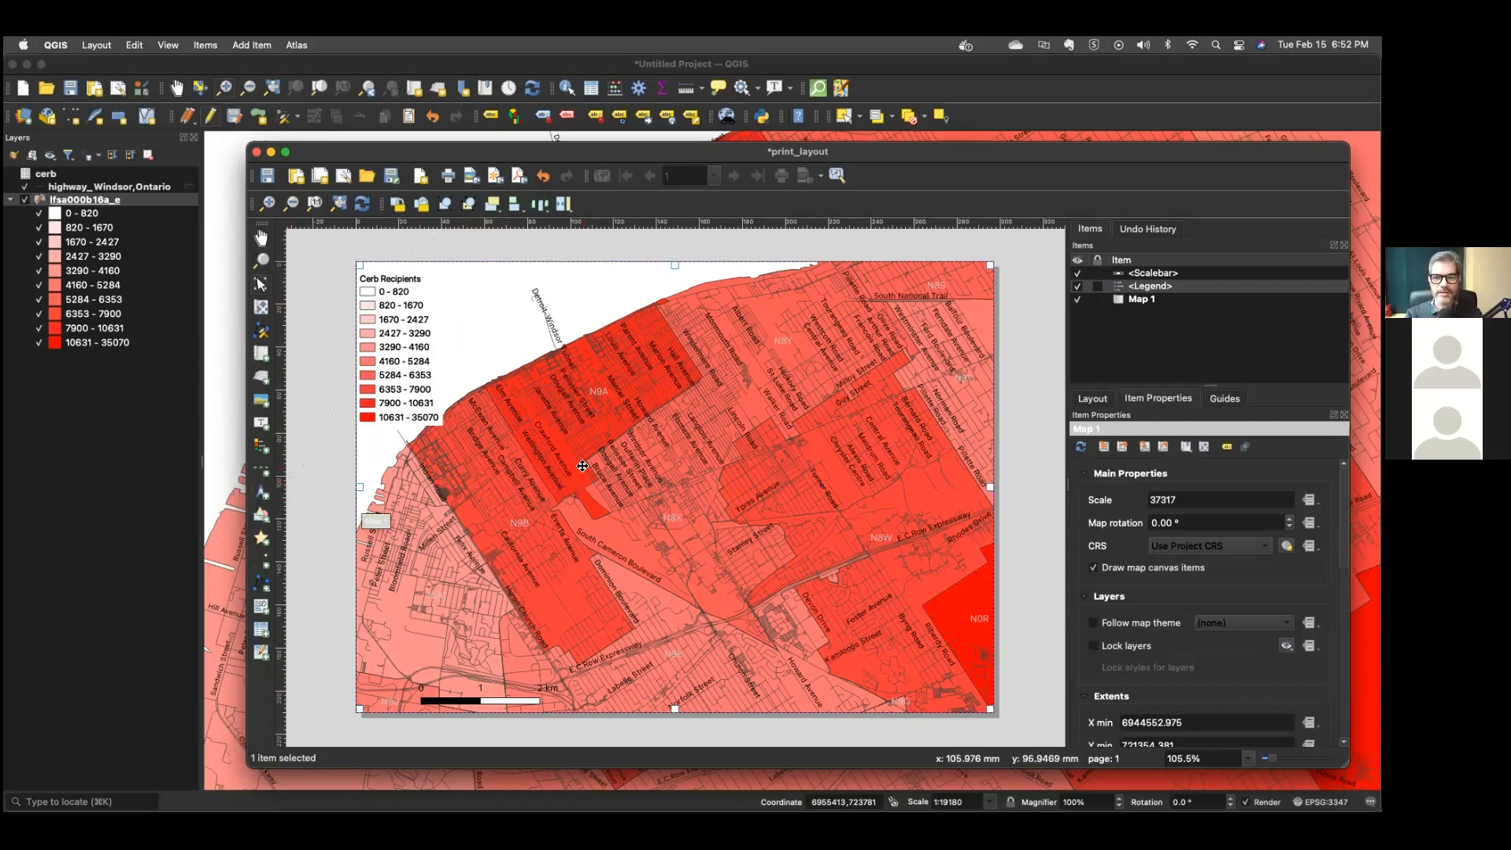
Export the layout to the Desktop as a PDF named print_layout with the default export options and close the layout window.
{"action": "left_click", "coordinate": [519, 175]}
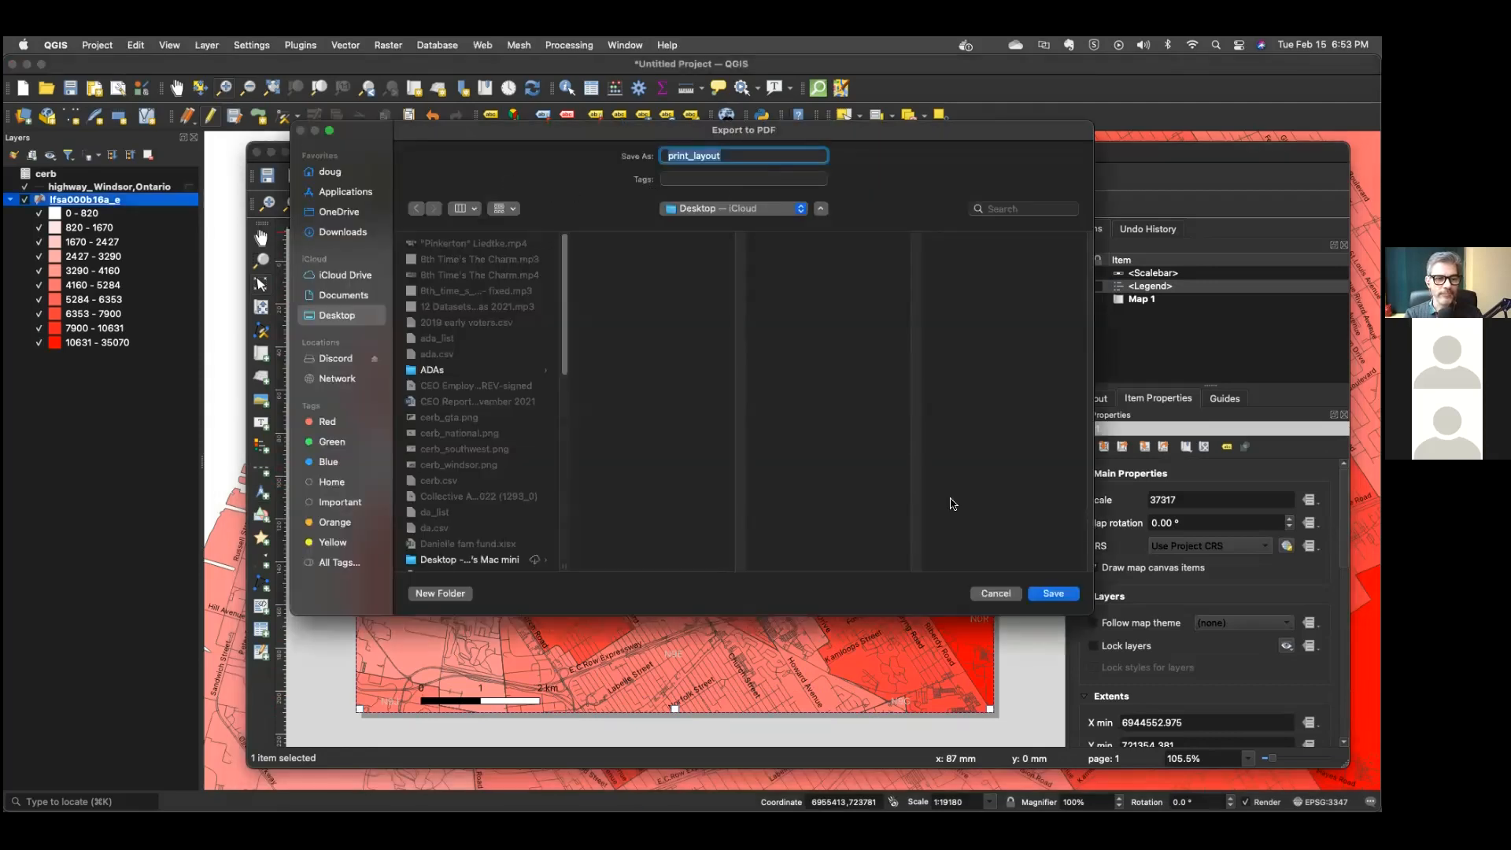
{"action": "left_click", "coordinate": [1055, 593]}
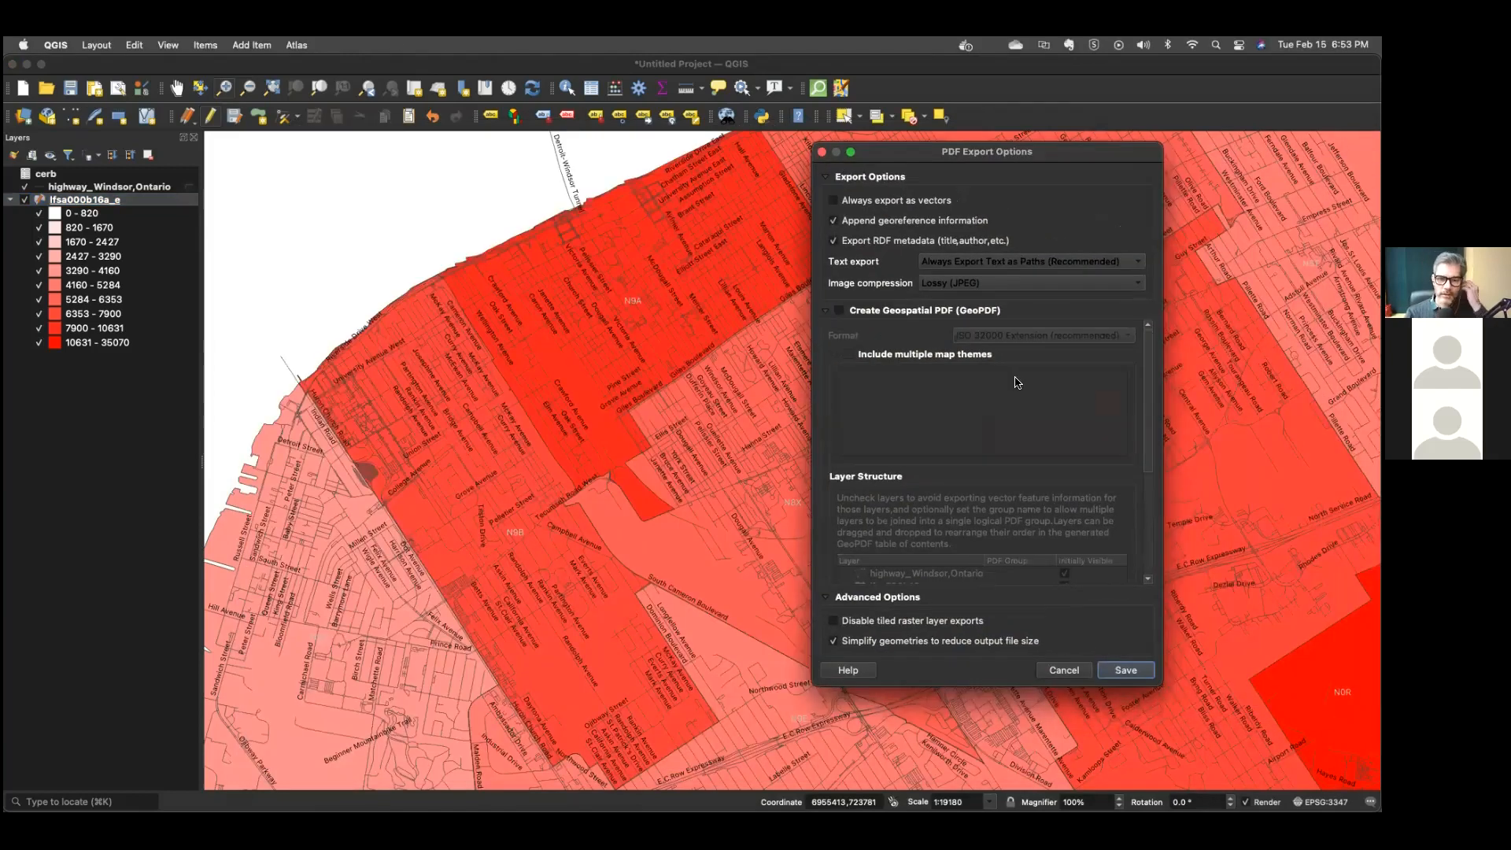
{"action": "left_click", "coordinate": [1127, 670]}
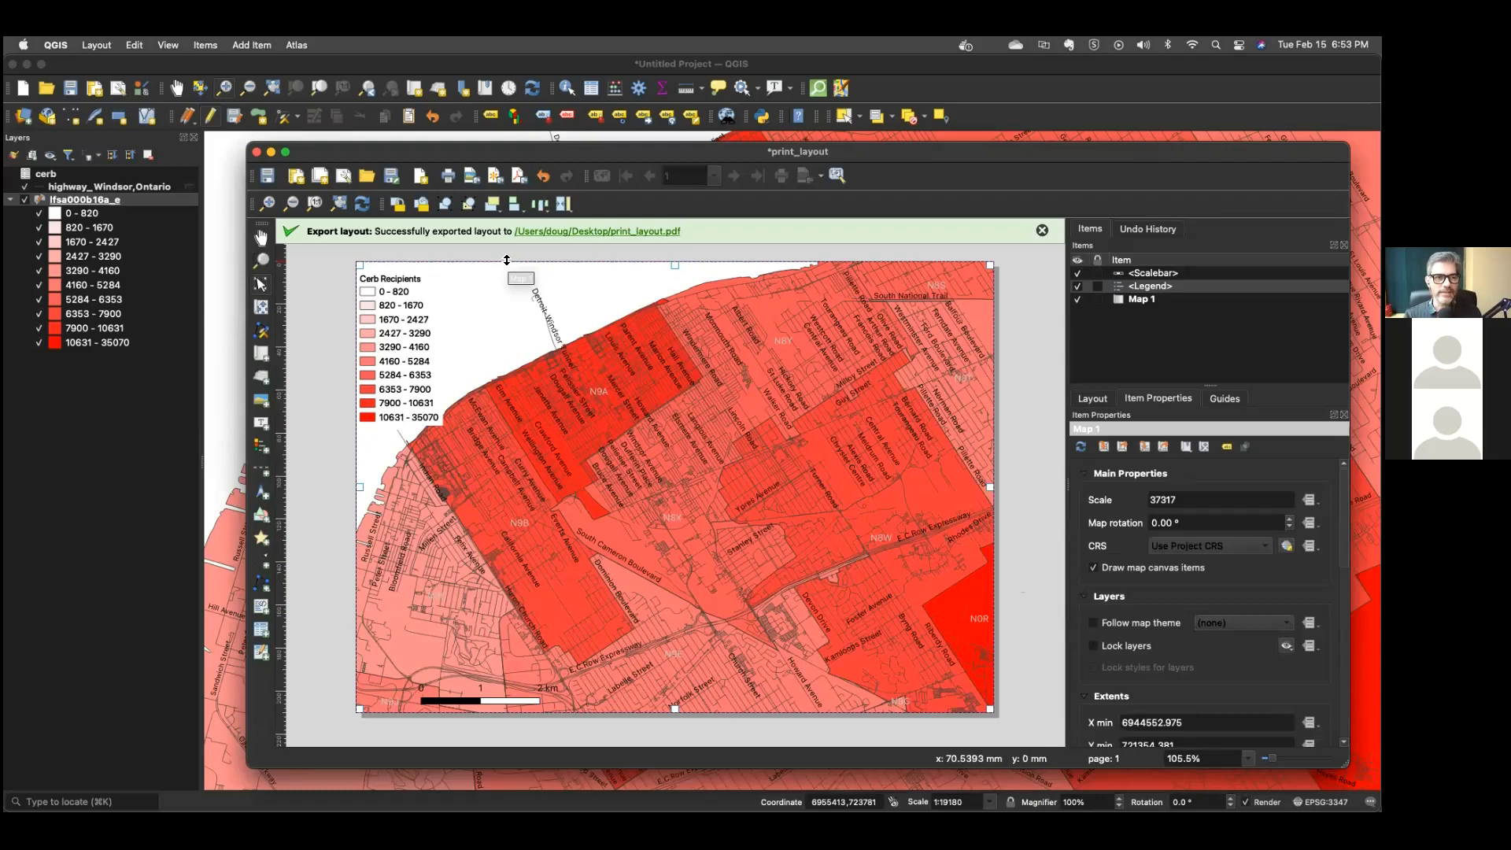
{"action": "left_click", "coordinate": [255, 150]}
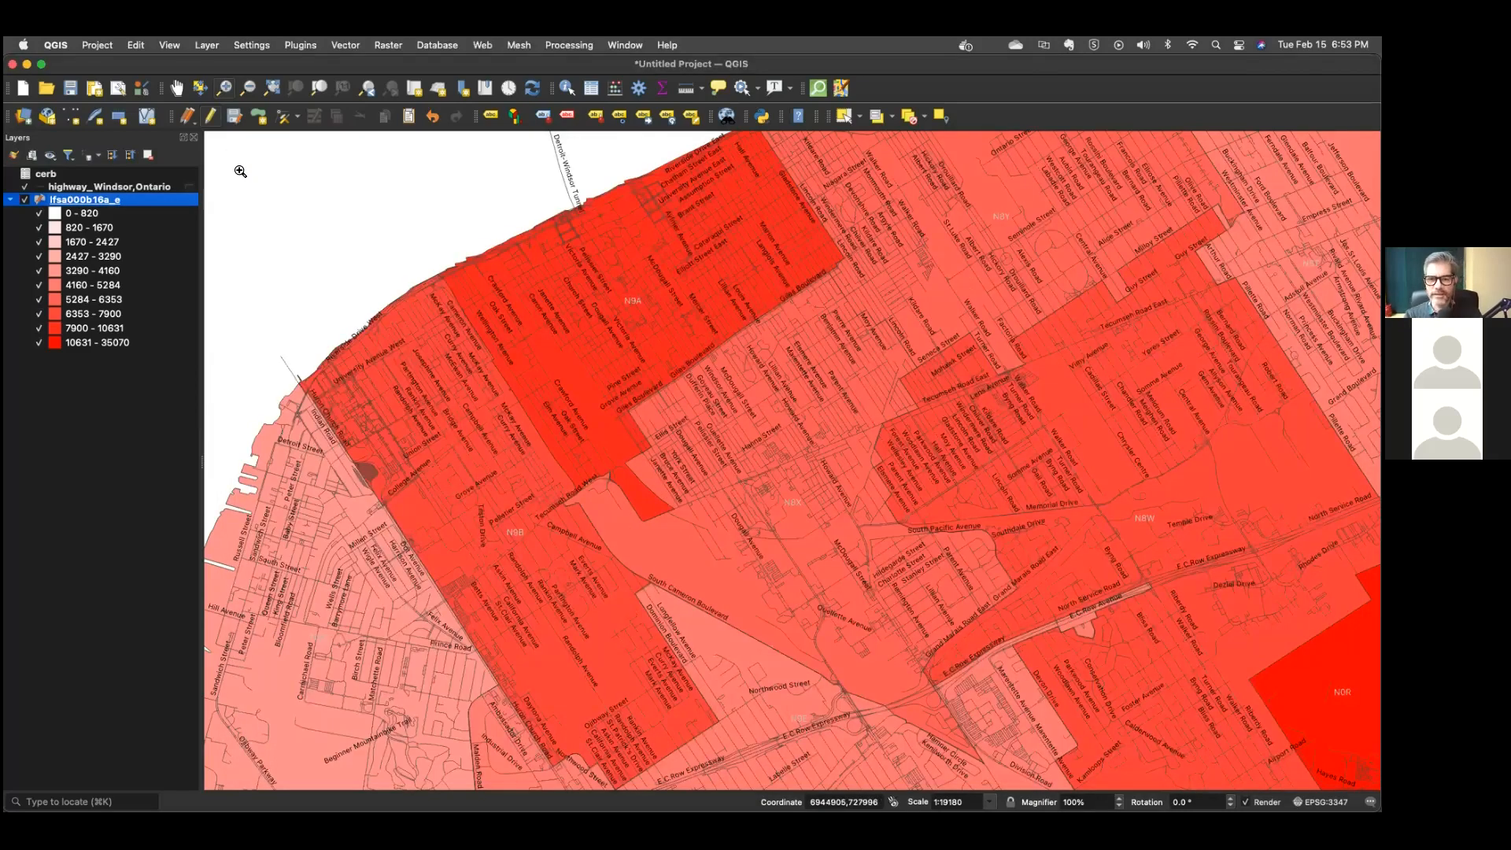
Set up an export of the lfsa000b16a_e layer's features in GeoJSON format with the file name cerb.geojson.
{"action": "right_click", "coordinate": [103, 206]}
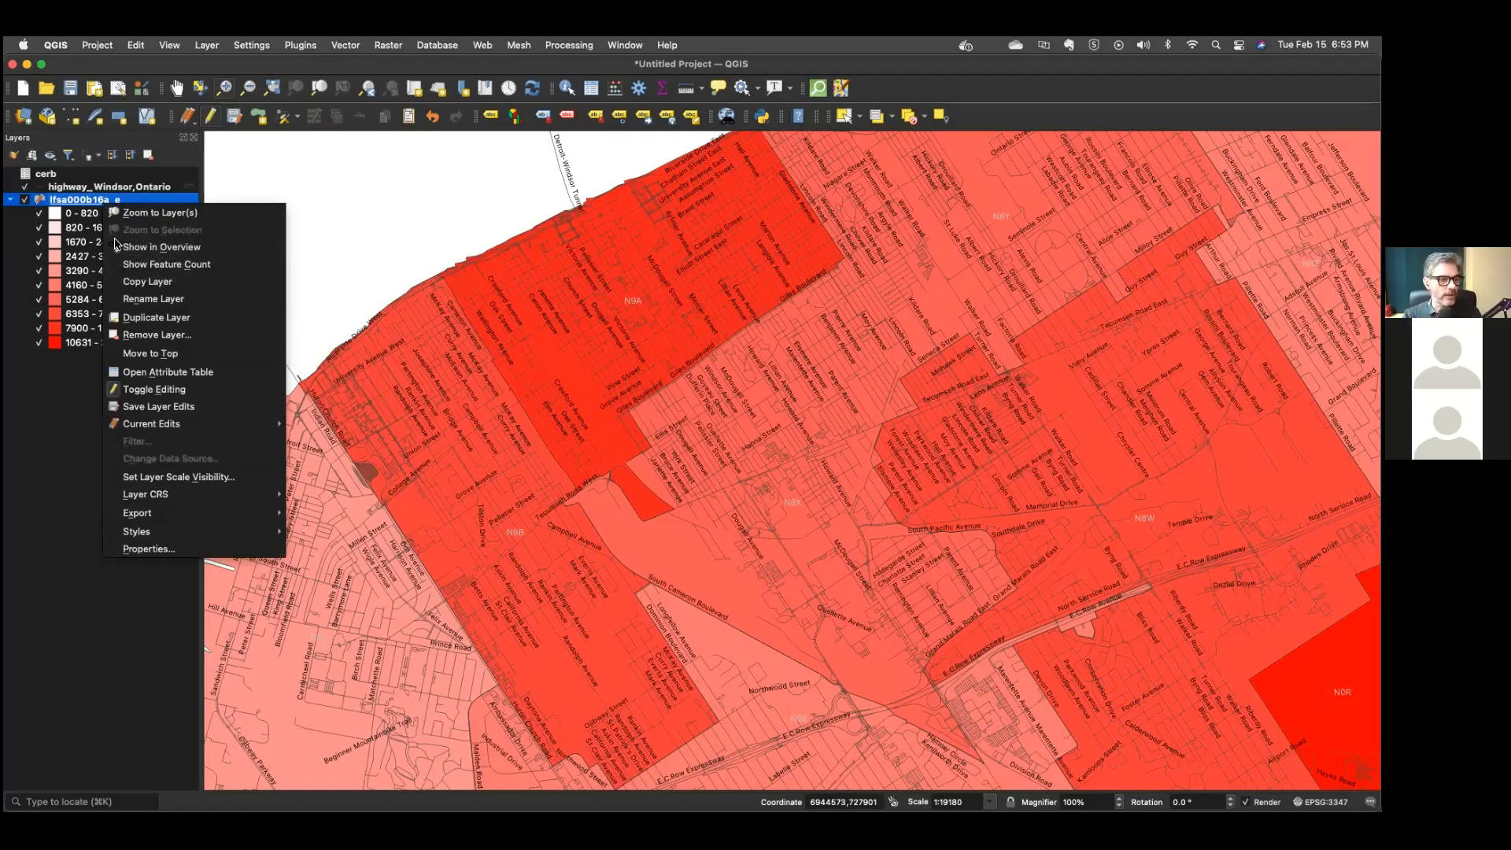
{"action": "mouse_move", "coordinate": [145, 515]}
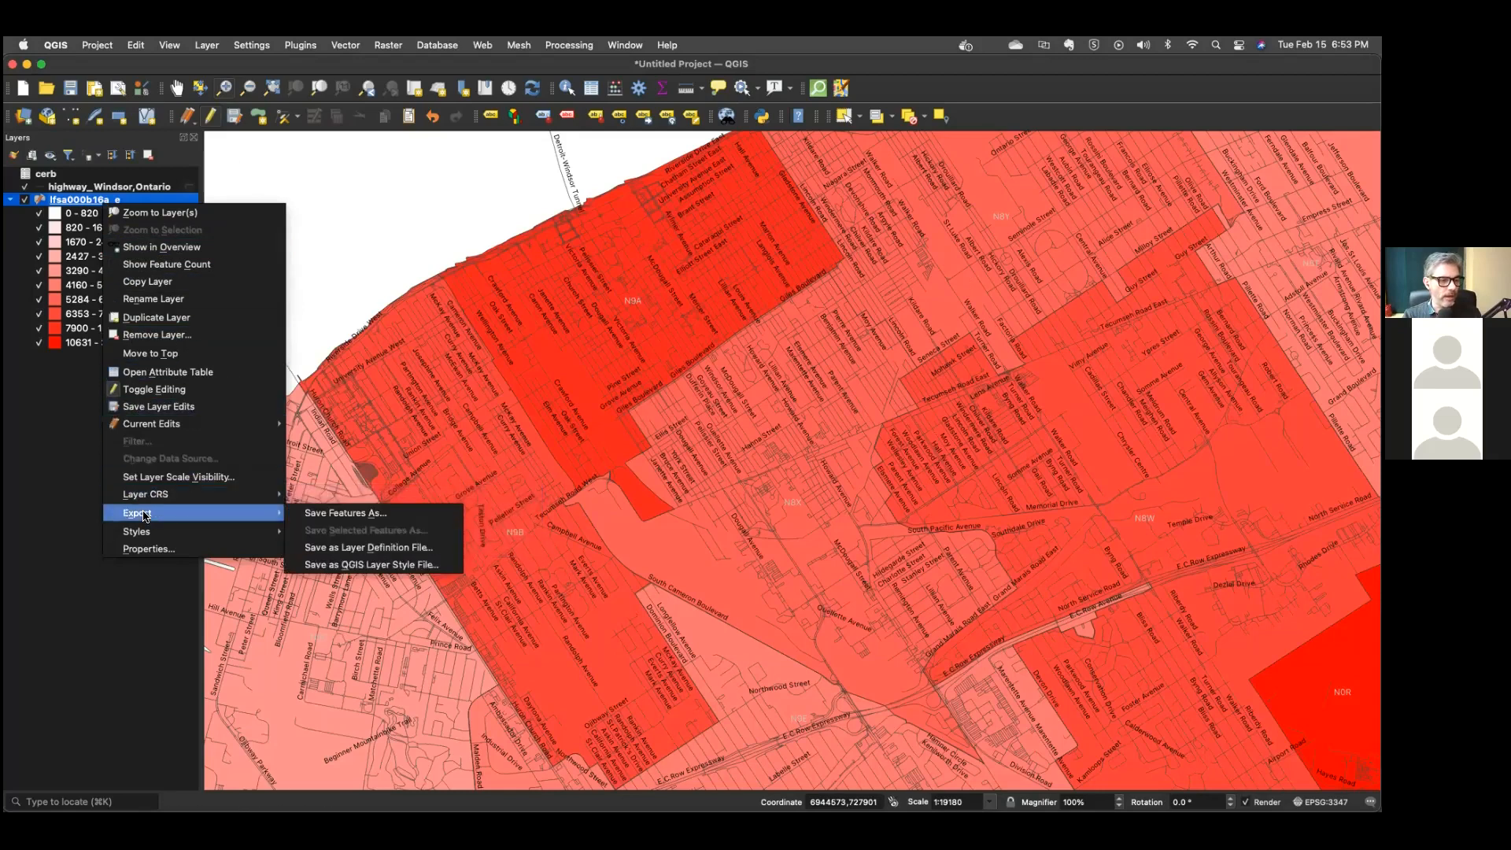
{"action": "left_click", "coordinate": [329, 514]}
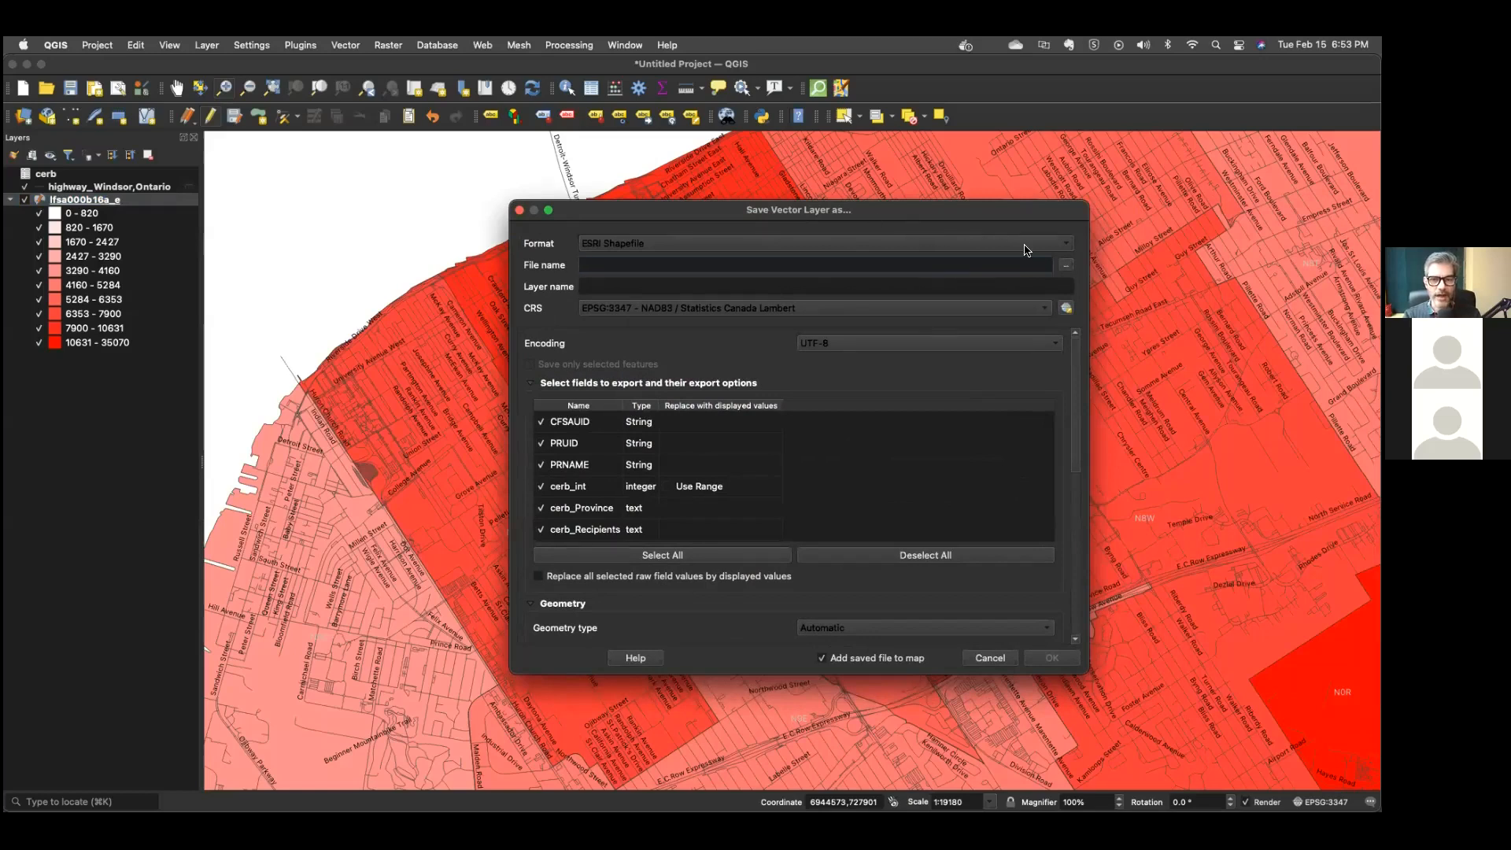
{"action": "left_click", "coordinate": [1058, 245]}
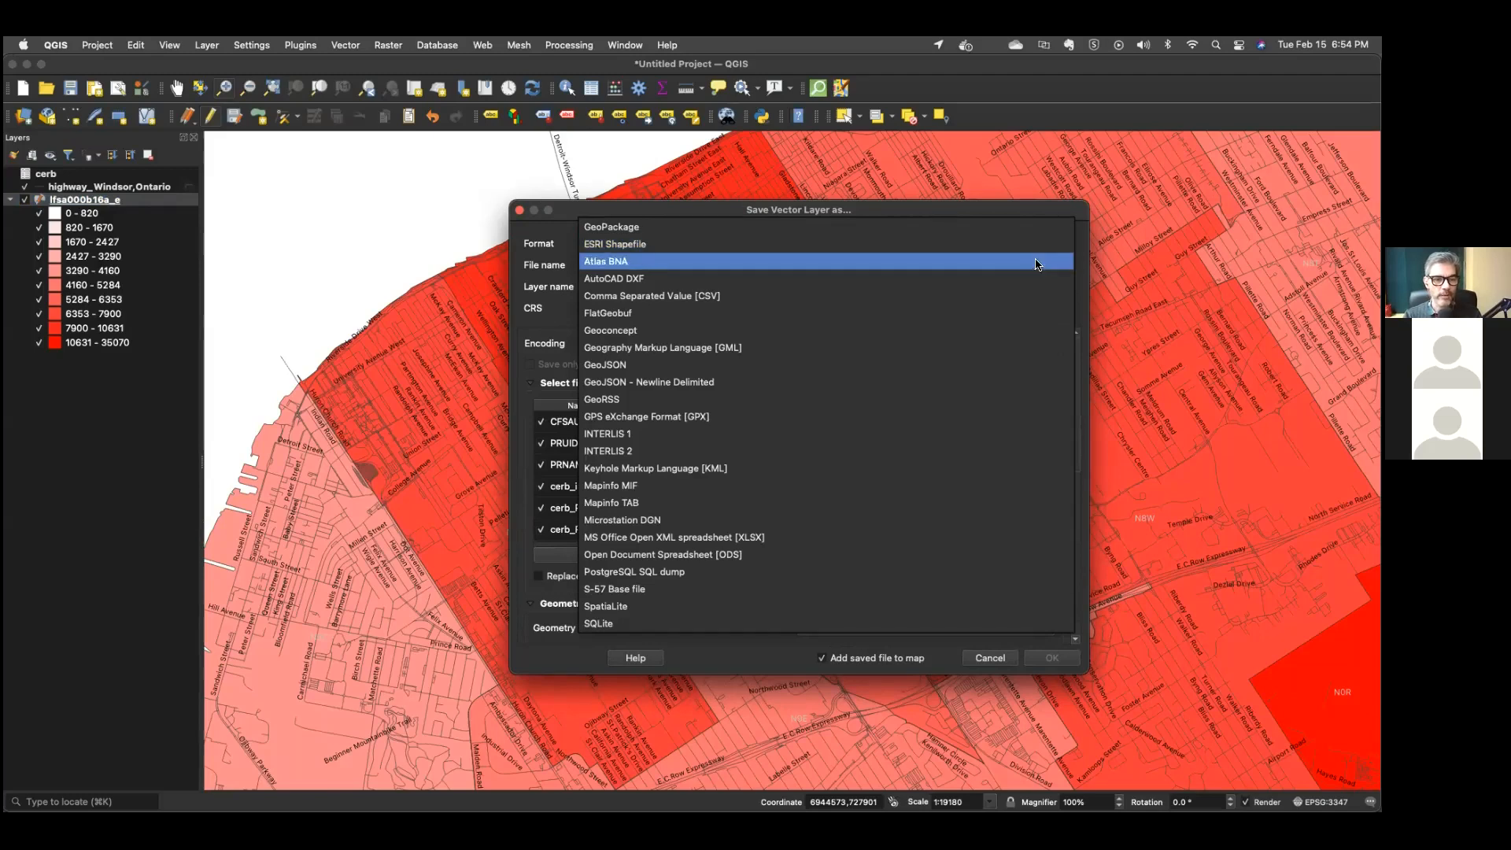
{"action": "left_click", "coordinate": [661, 366]}
{"action": "type", "text": "g"}
{"action": "key", "text": "BackSpace"}
{"action": "type", "text": "c"}
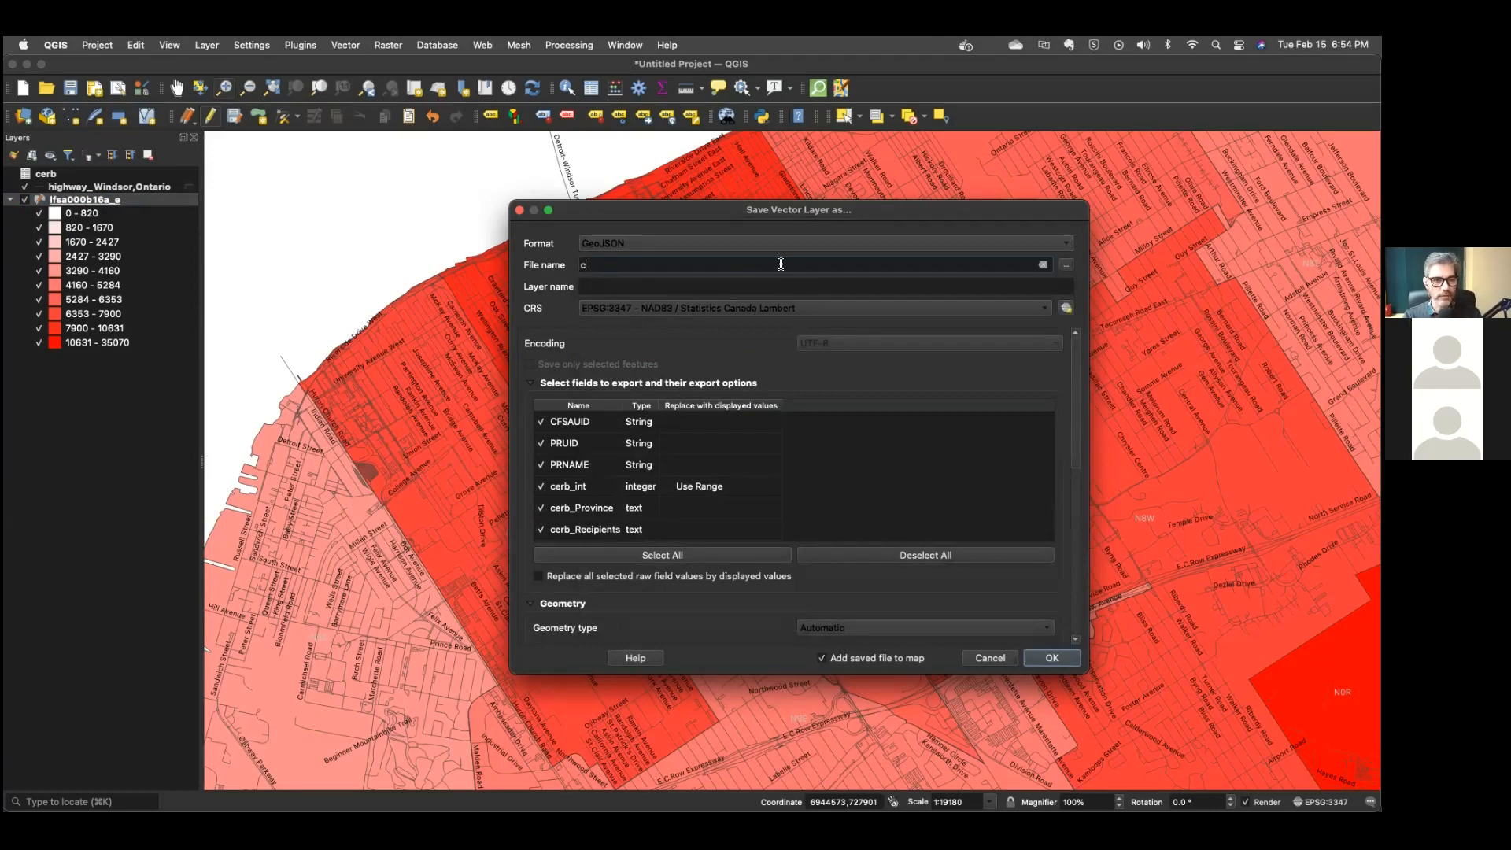
{"action": "type", "text": "erb.geojson"}
{"action": "scroll", "coordinate": [1080, 364], "scroll_direction": "down", "scroll_amount": 1}
{"action": "scroll", "coordinate": [1080, 363], "scroll_direction": "up", "scroll_amount": 1}
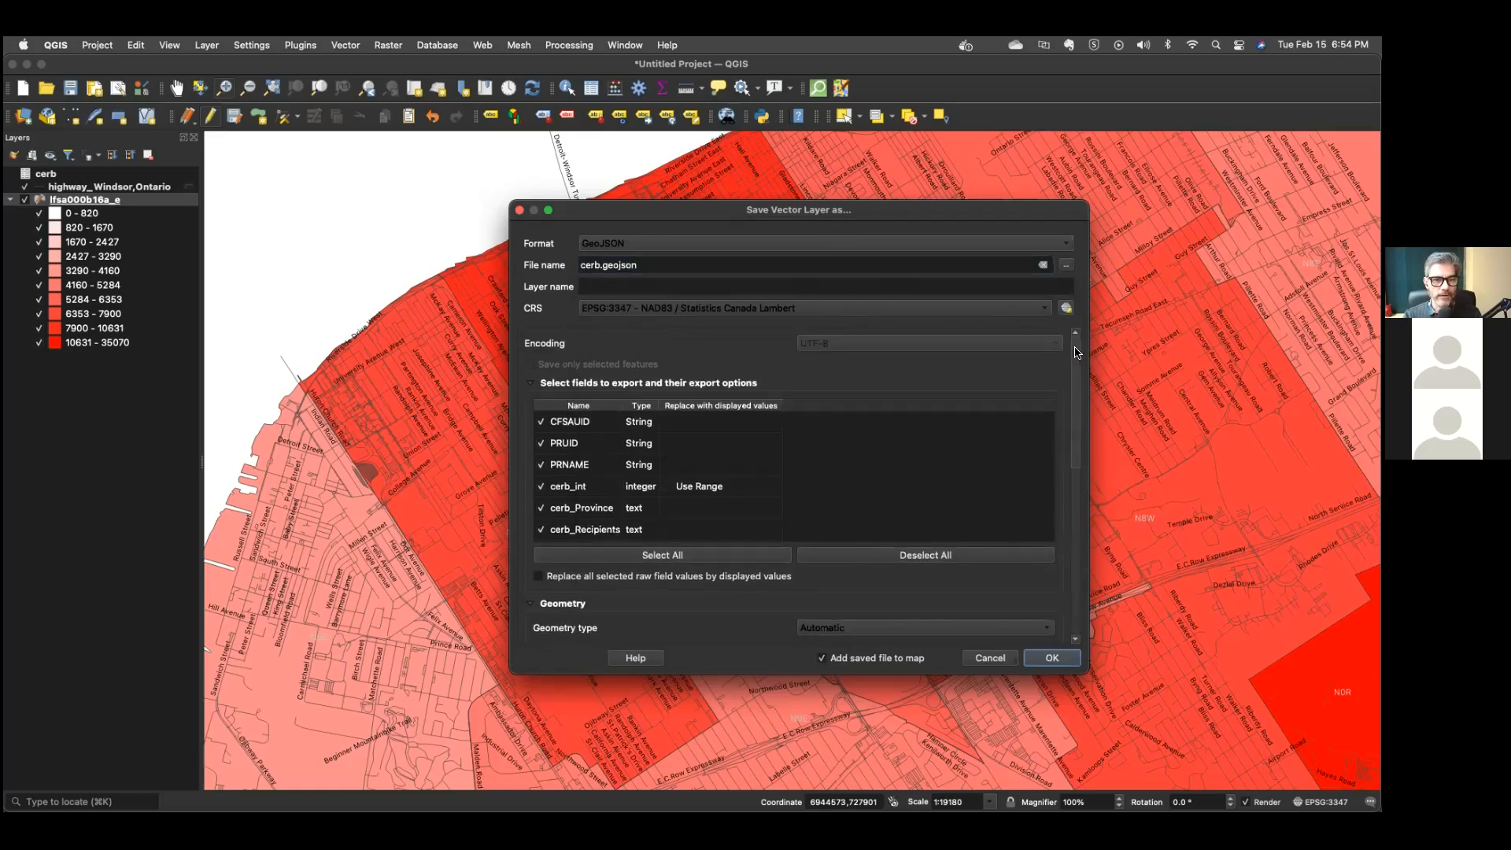
Set the export CRS to Default CRS: EPSG:4326 - WGS 84, try to save the layer as cerb.geojson, and dismiss the resulting dialog.
{"action": "left_click", "coordinate": [1038, 314]}
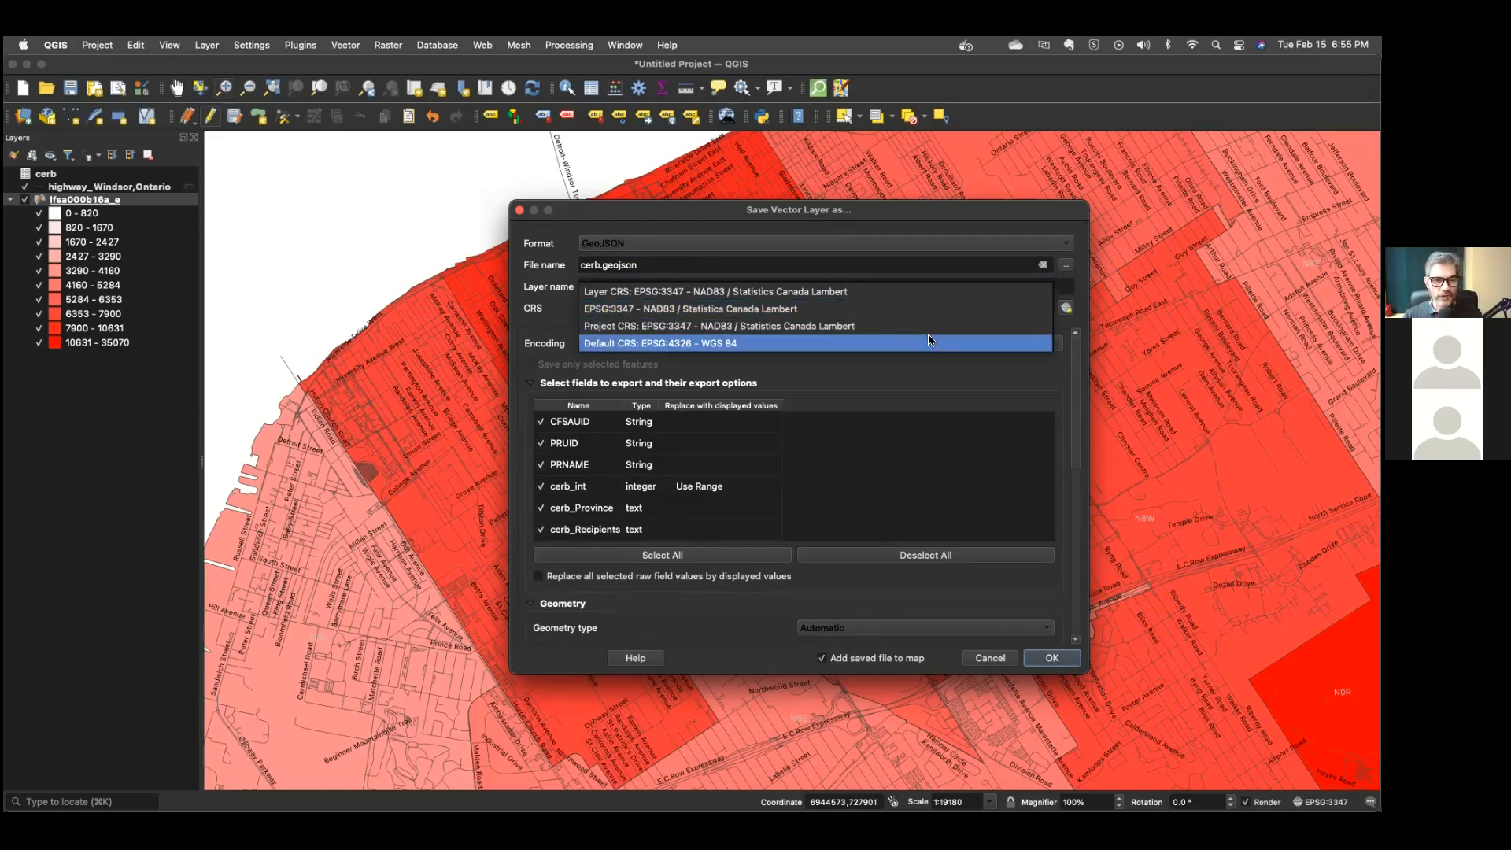
{"action": "left_click", "coordinate": [740, 350]}
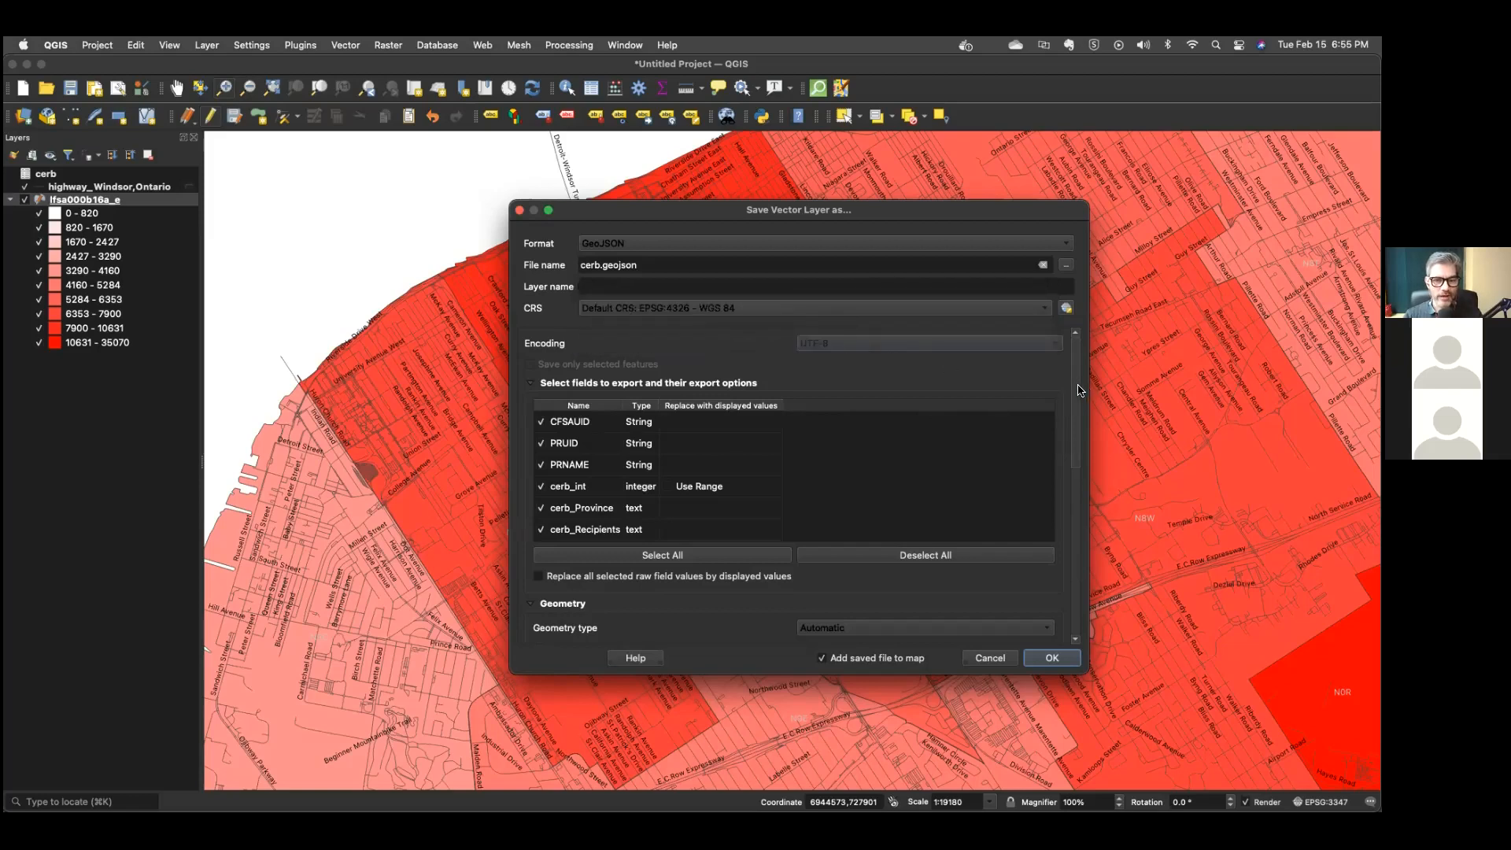
{"action": "scroll", "coordinate": [1075, 397], "scroll_direction": "down", "scroll_amount": 2}
{"action": "scroll", "coordinate": [1075, 403], "scroll_direction": "down", "scroll_amount": 2}
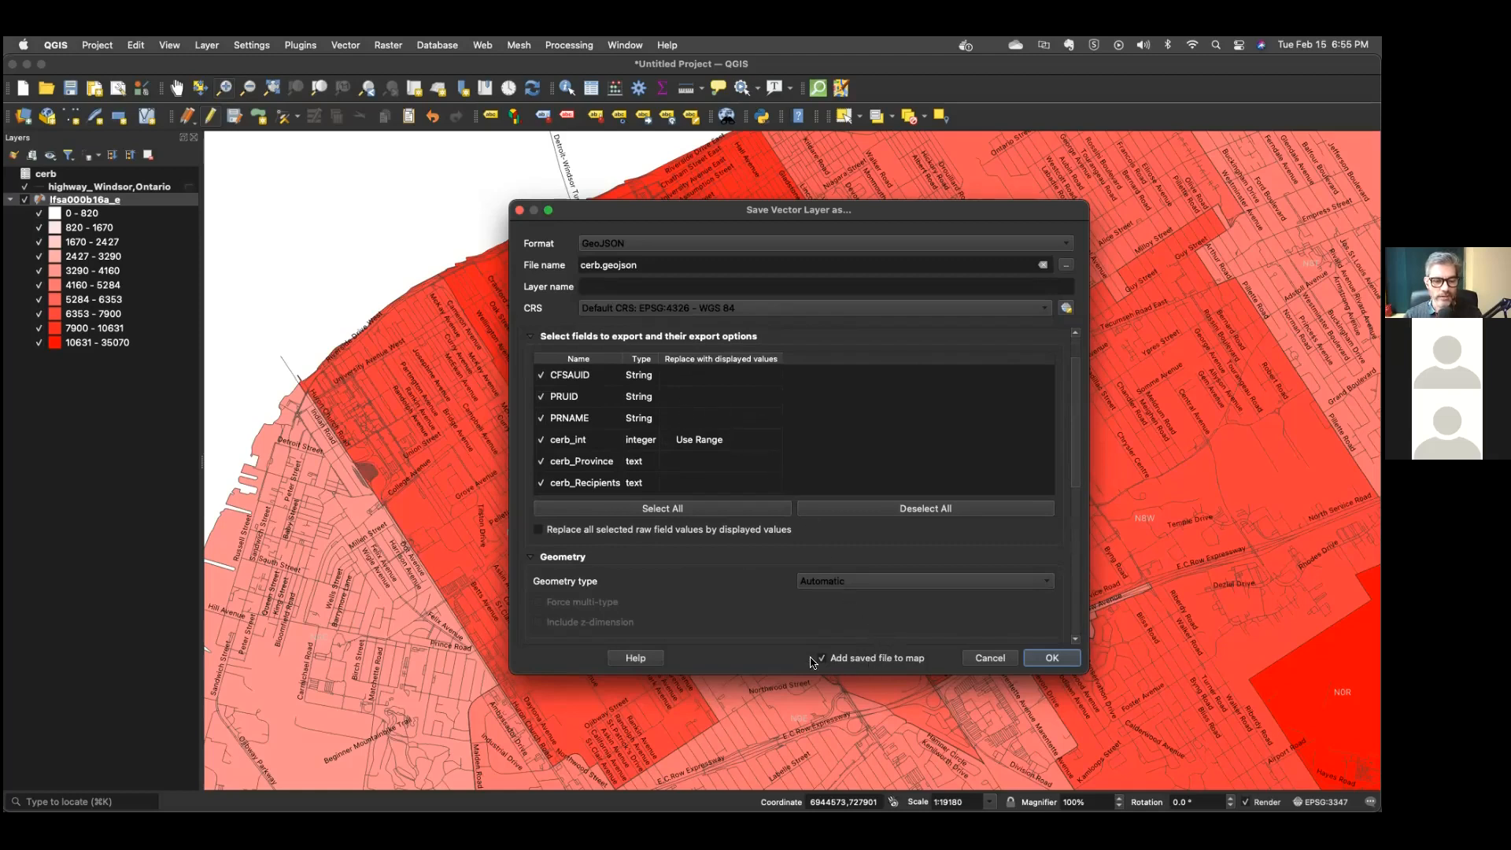
{"action": "left_click", "coordinate": [894, 664]}
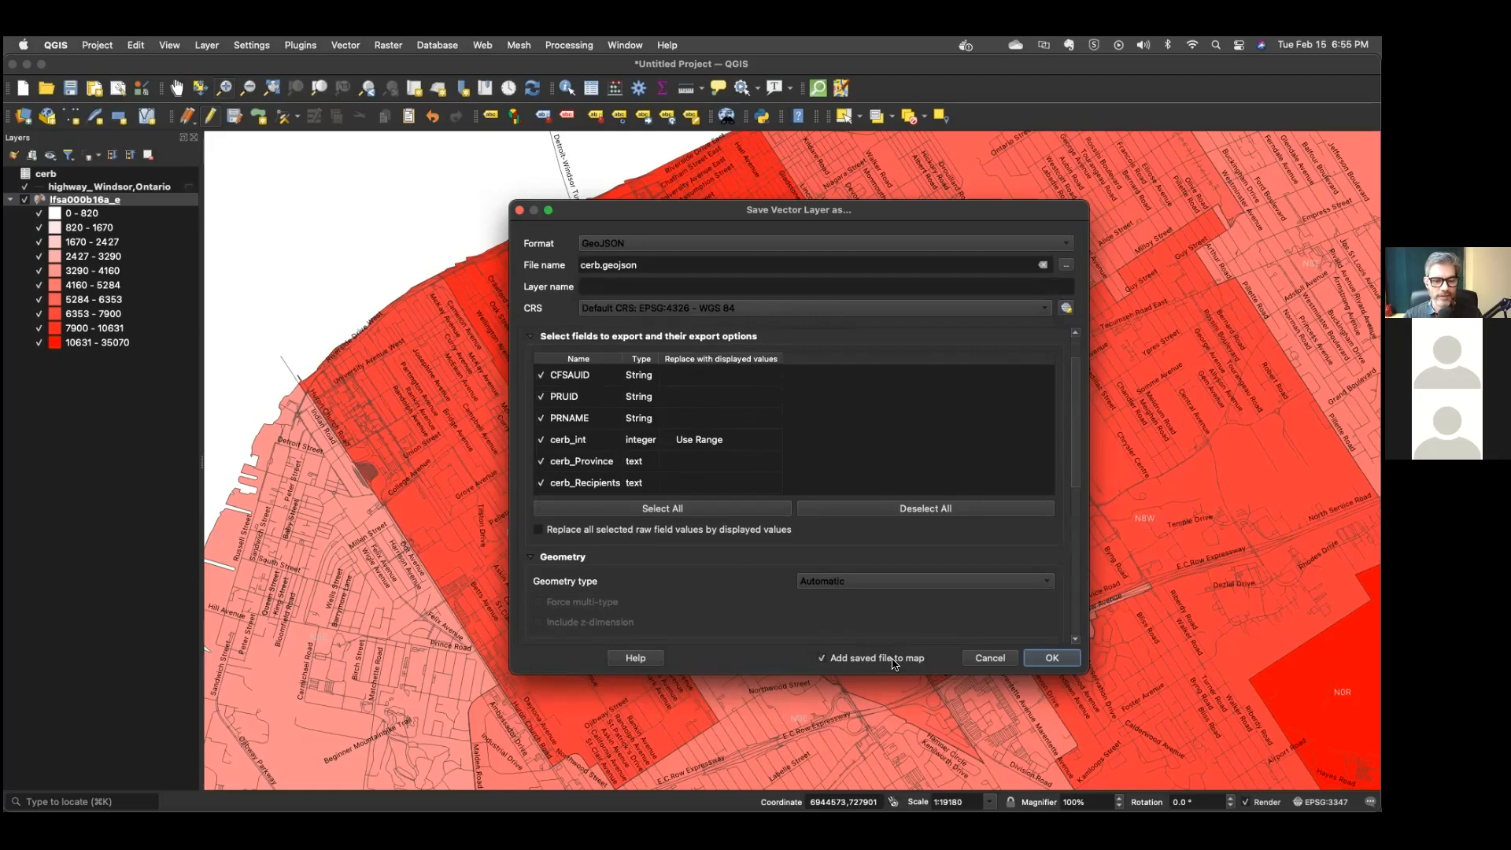
{"action": "left_click", "coordinate": [1048, 658]}
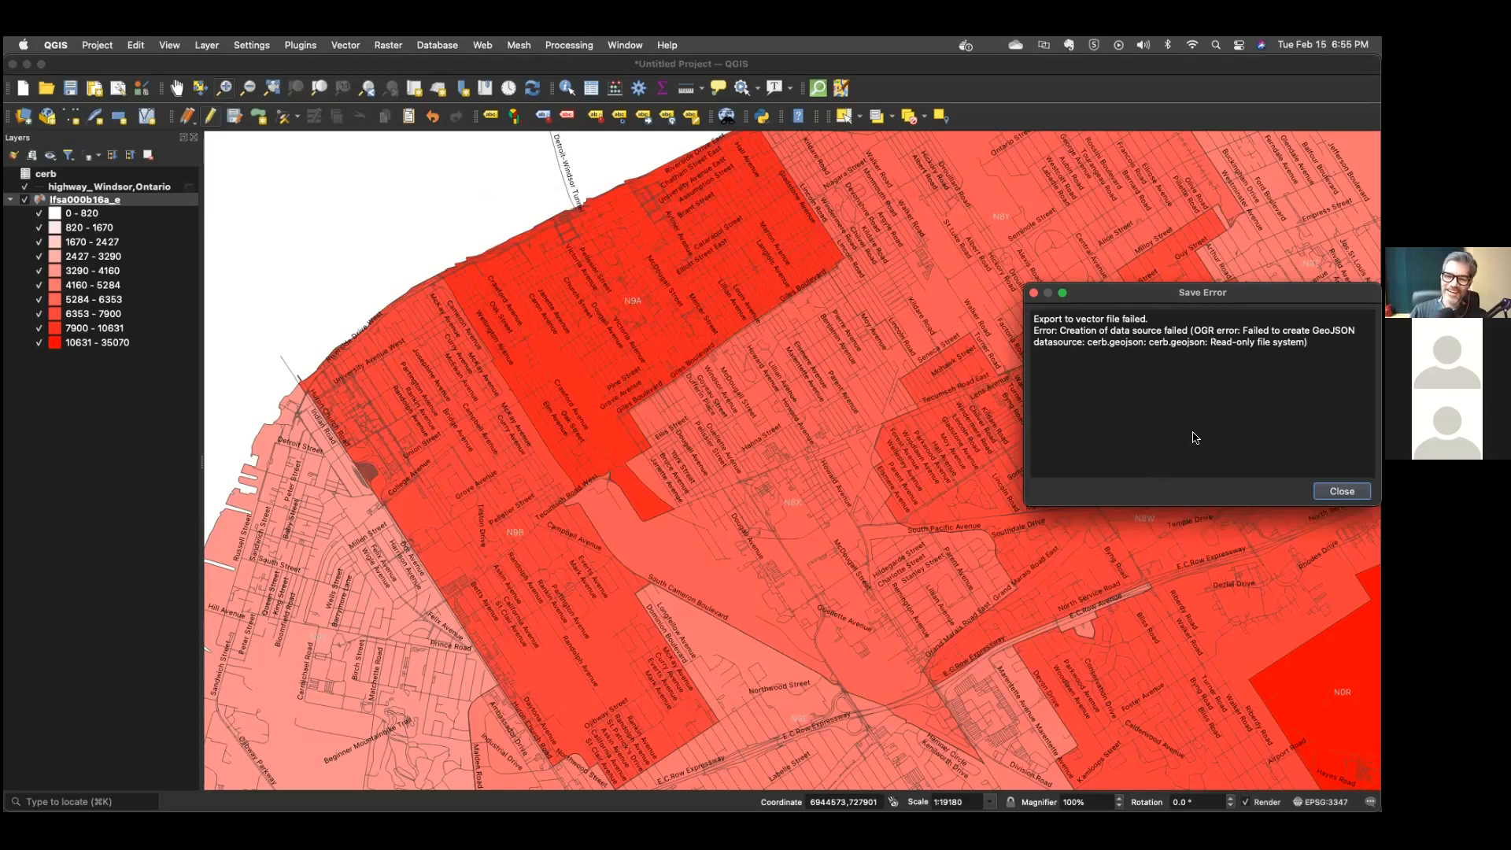
{"action": "left_click_drag", "start_coordinate": [1196, 301], "coordinate": [1116, 274]}
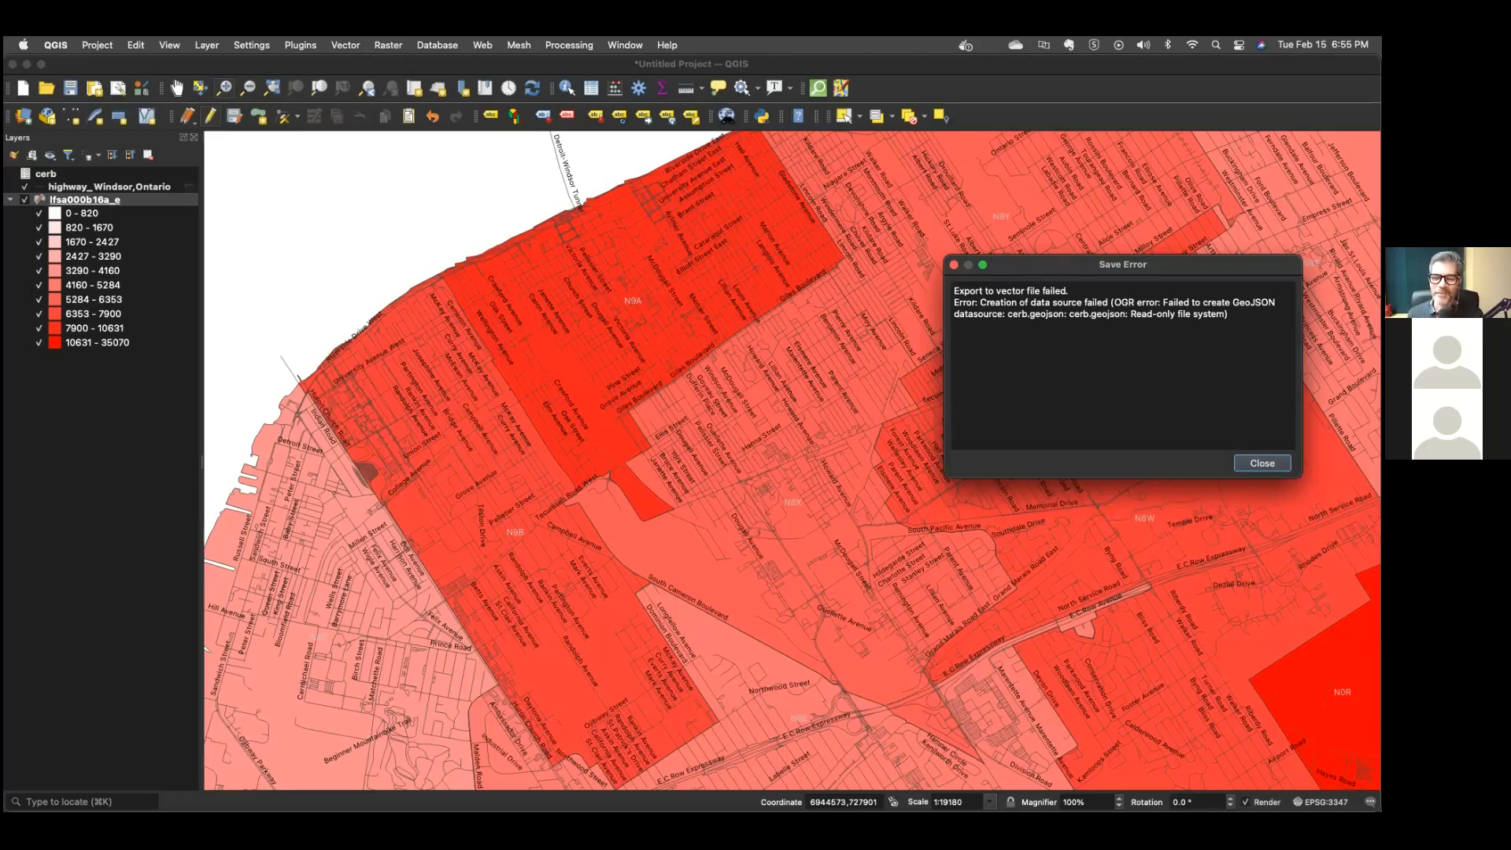
{"action": "left_click", "coordinate": [1261, 462]}
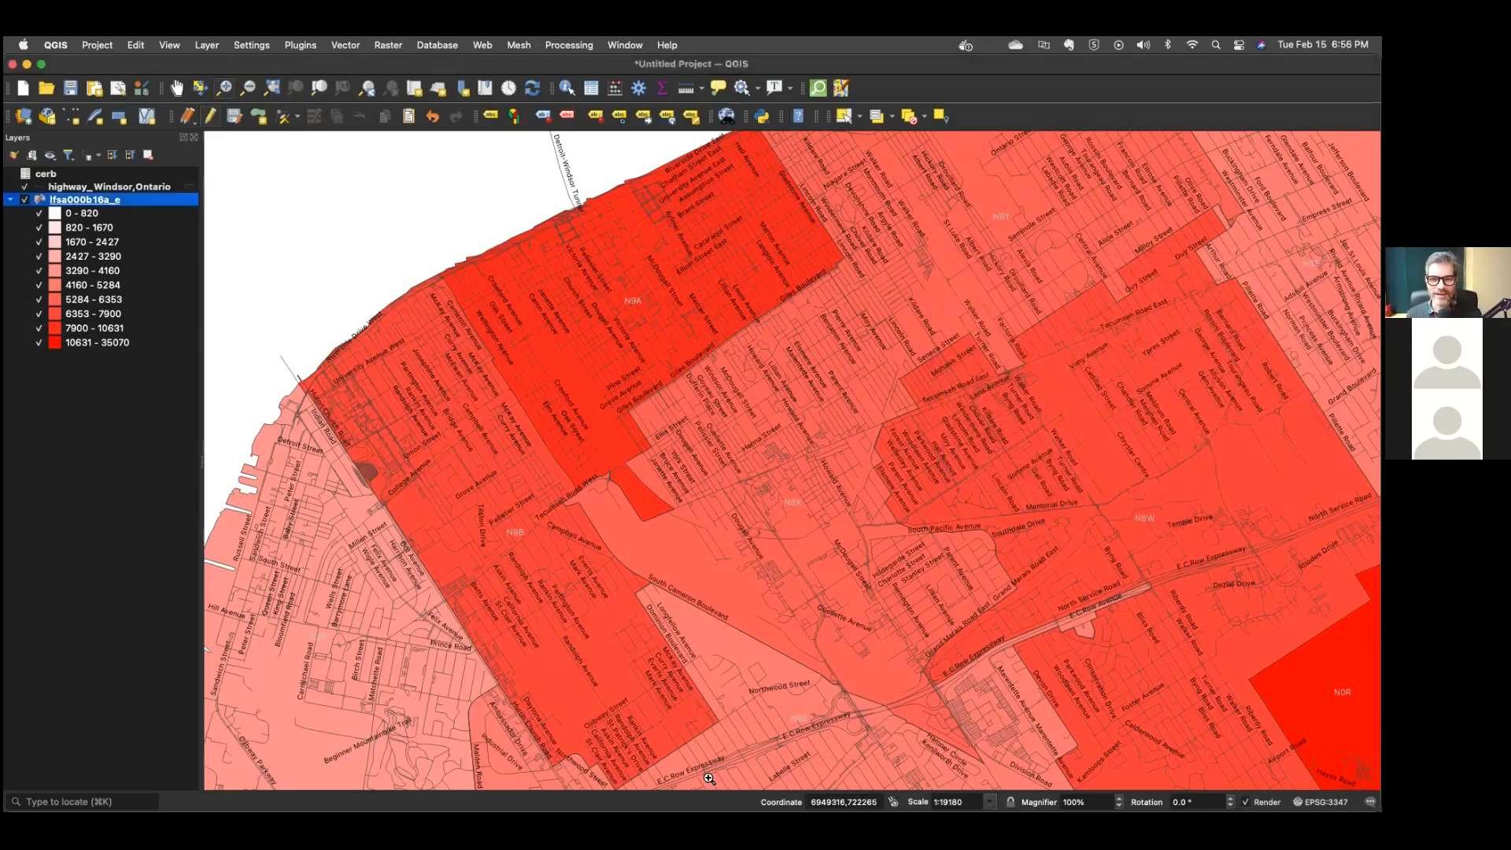